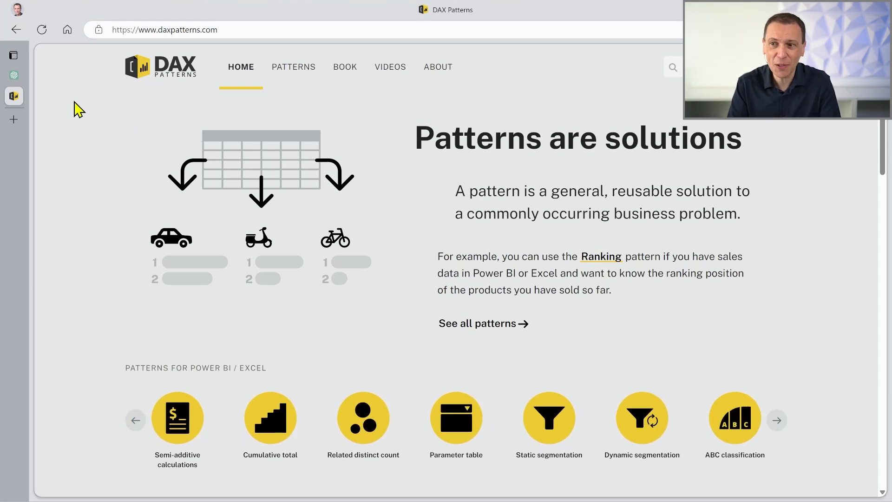
Step: Switch to the open ChatGPT page and ask "Do you know DAX?" in a new GPT-4 chat
{"action": "left_click", "coordinate": [14, 76]}
{"action": "left_click", "coordinate": [507, 468]}
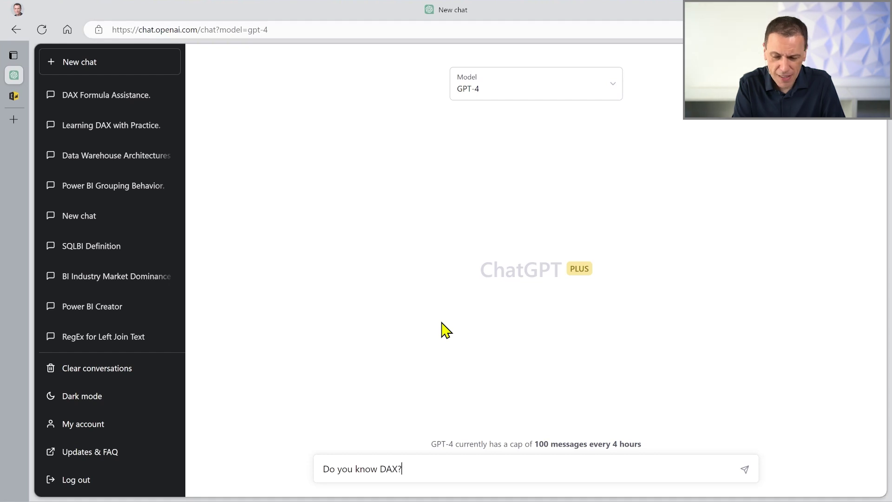
{"action": "key", "text": "Return"}
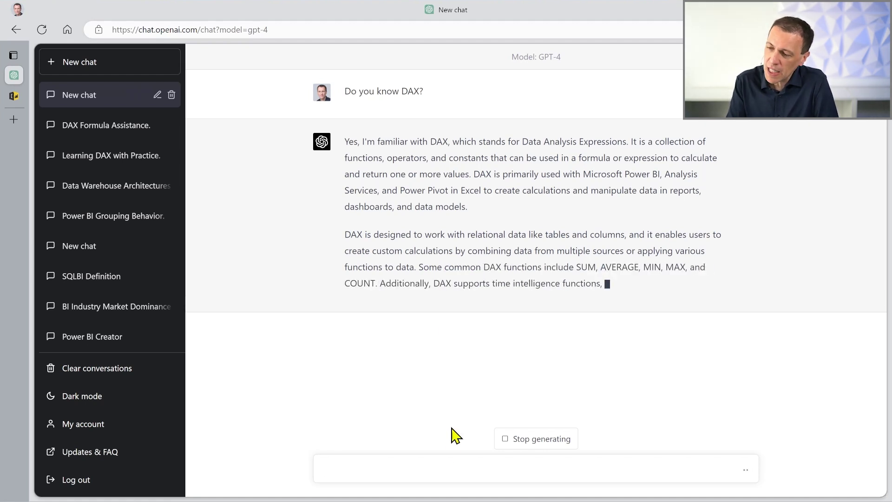
Step: Send a two-line prompt: "From now on, please use short answers. Can you give me the year-to-date of Sales Amount"
{"action": "type", "text": "From "}
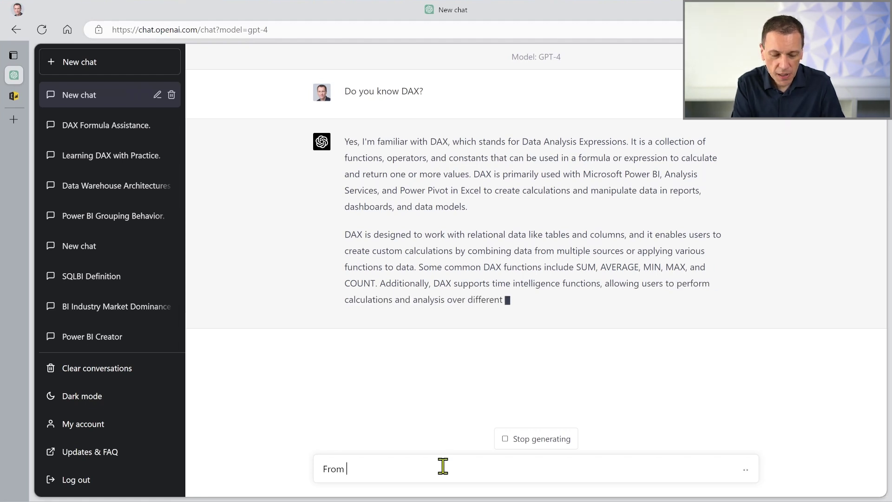
{"action": "type", "text": "now on, pleas"}
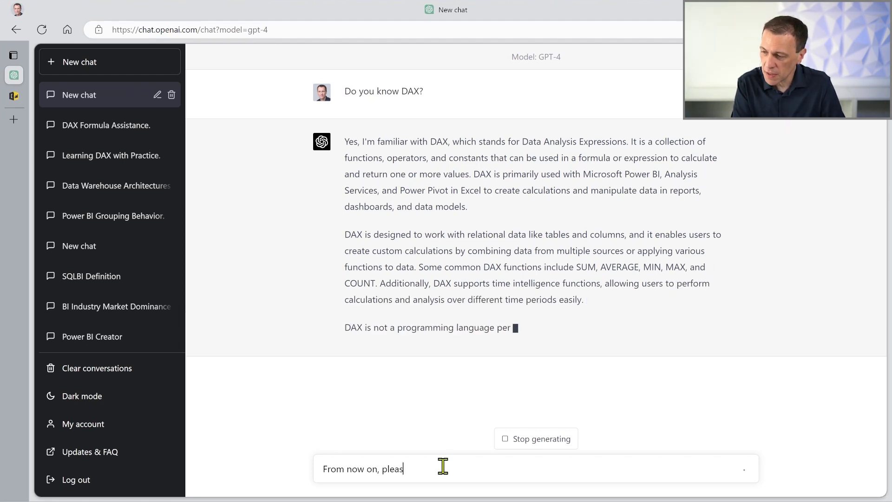
{"action": "type", "text": "e use short ans"}
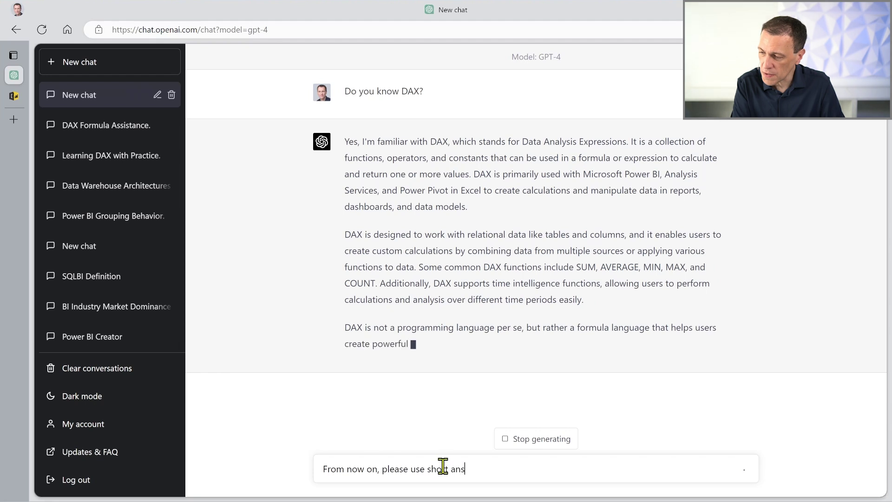
{"action": "type", "text": "wers."}
{"action": "key", "text": "shift+Return"}
{"action": "type", "text": "Can"}
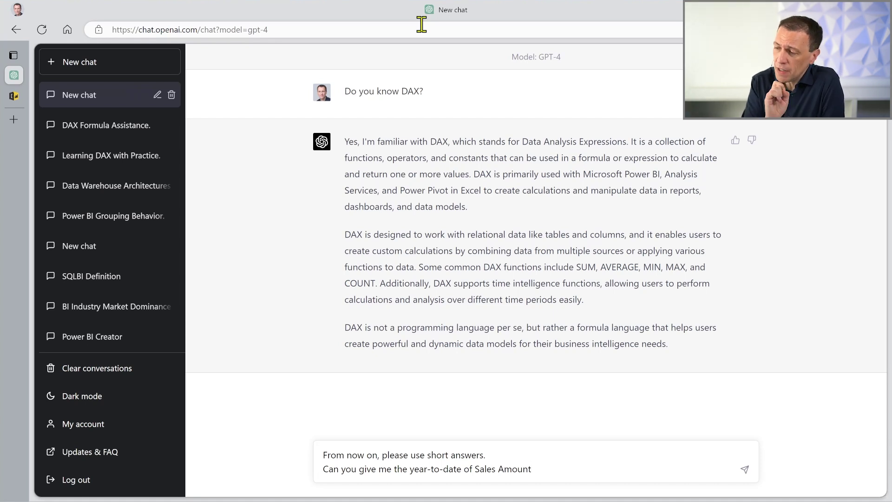
{"action": "key", "text": "Return"}
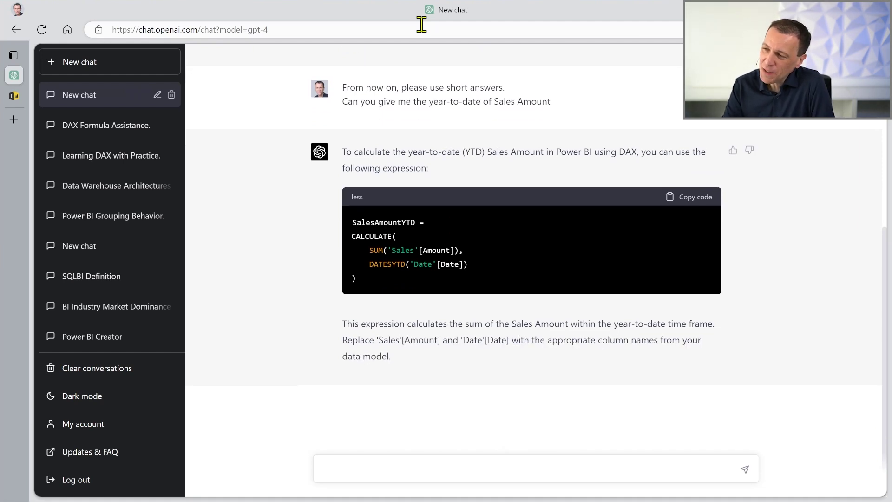
Step: Compare the Sales Amount wording in the prompt with the 'Sales'[Amount] reference in the generated formula and its explanation
{"action": "left_click_drag", "start_coordinate": [494, 101], "coordinate": [552, 103]}
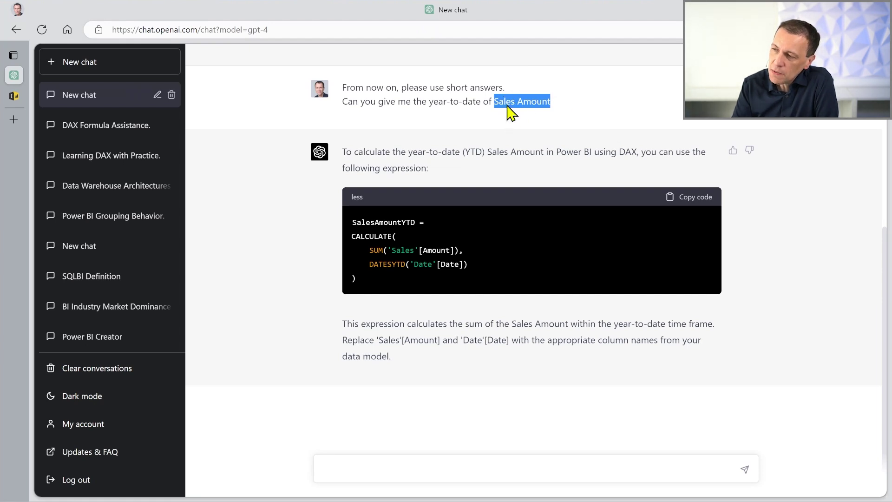
{"action": "double_click", "coordinate": [403, 253]}
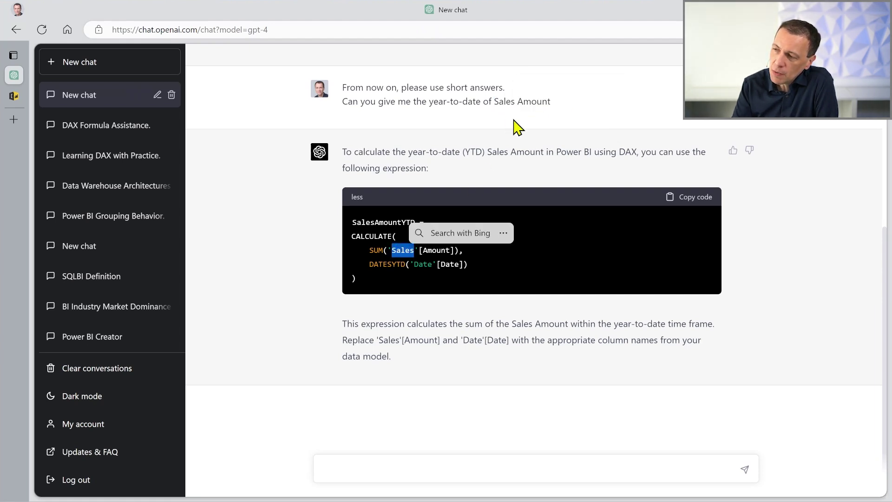
{"action": "double_click", "coordinate": [535, 101]}
{"action": "double_click", "coordinate": [437, 251]}
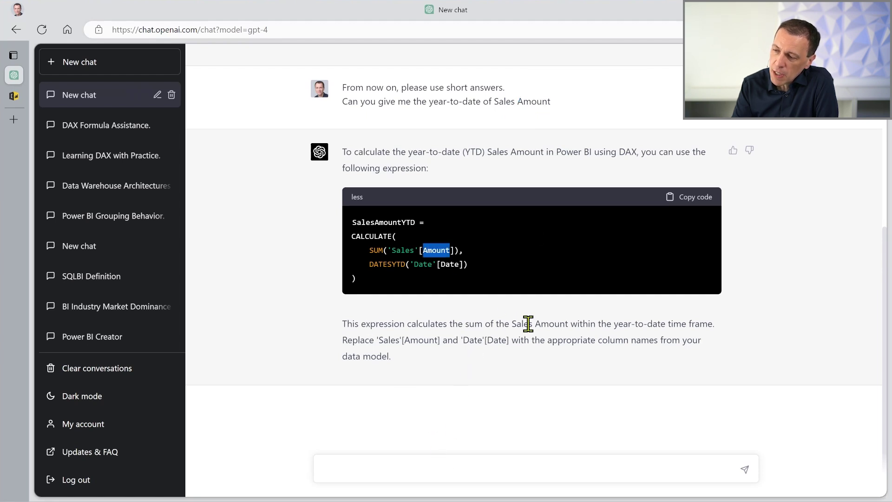
{"action": "left_click_drag", "start_coordinate": [571, 324], "coordinate": [505, 326]}
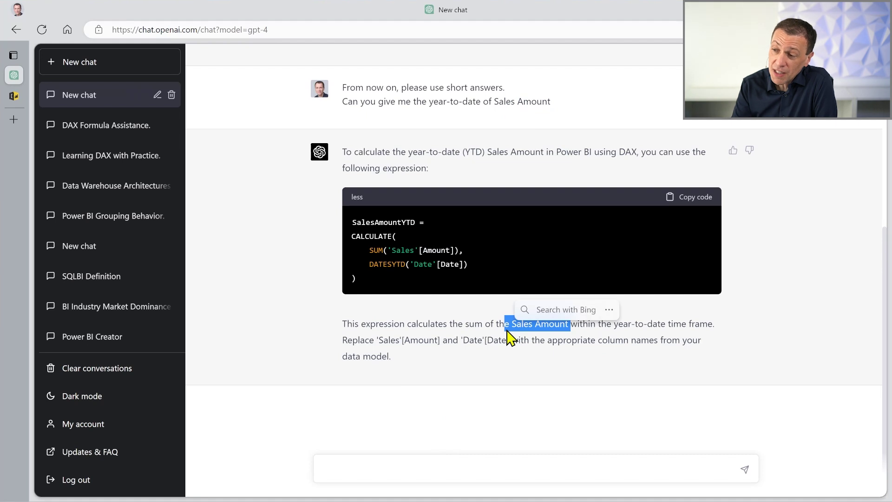
{"action": "left_click", "coordinate": [621, 331]}
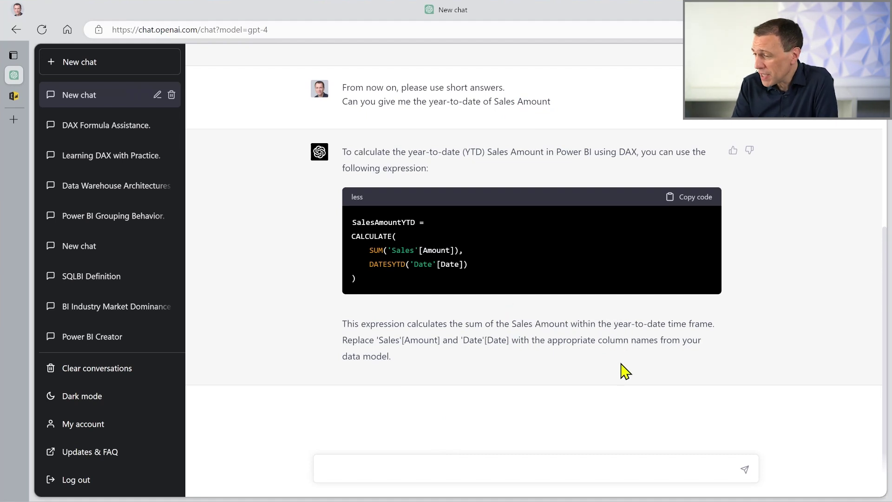
Step: Reply "I don't have a column amount in Sales table, I have a measure called Sales Amount." and copy the revised formula
{"action": "left_click", "coordinate": [493, 467]}
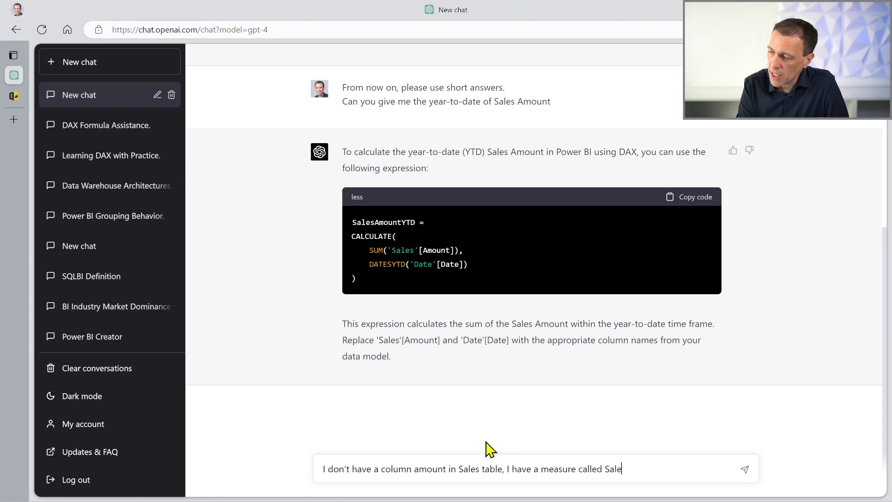
{"action": "key", "text": "Return"}
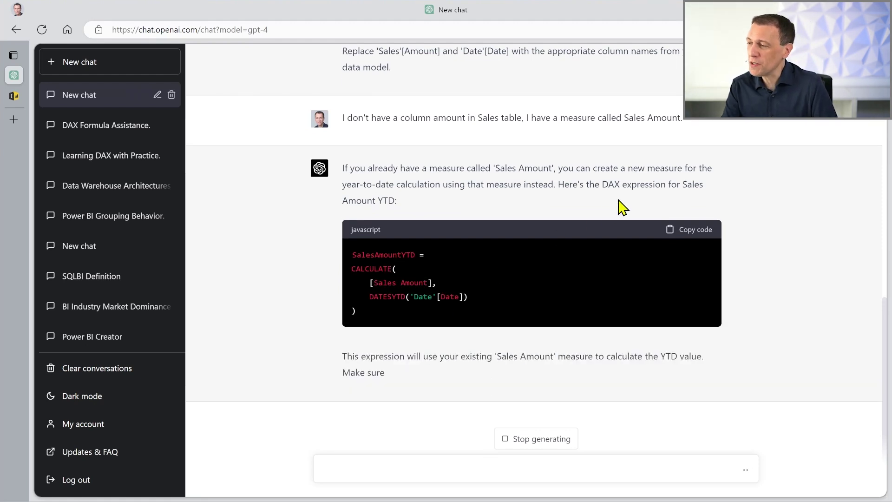
{"action": "left_click", "coordinate": [694, 219]}
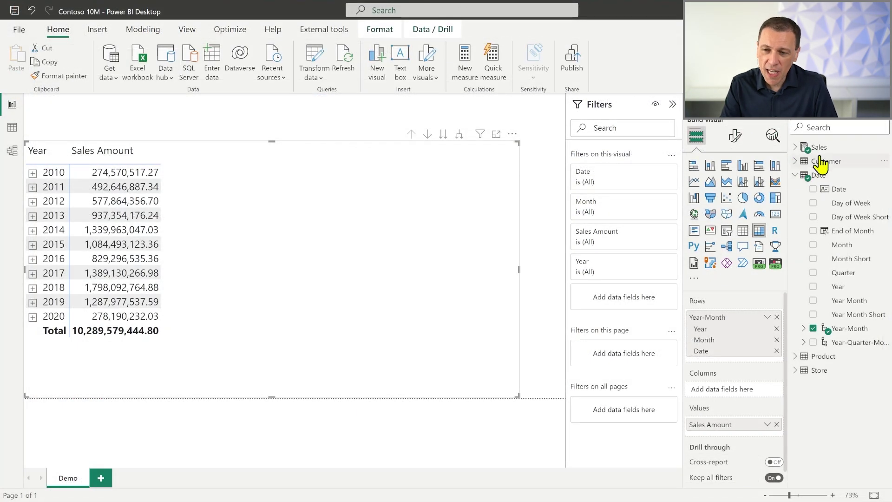
Step: In Power BI Desktop, create the Sales table measure SalesAmountYTD = CALCULATE([Sales Amount], DATESYTD('Date'[Date])) from the copied code
{"action": "right_click", "coordinate": [819, 148]}
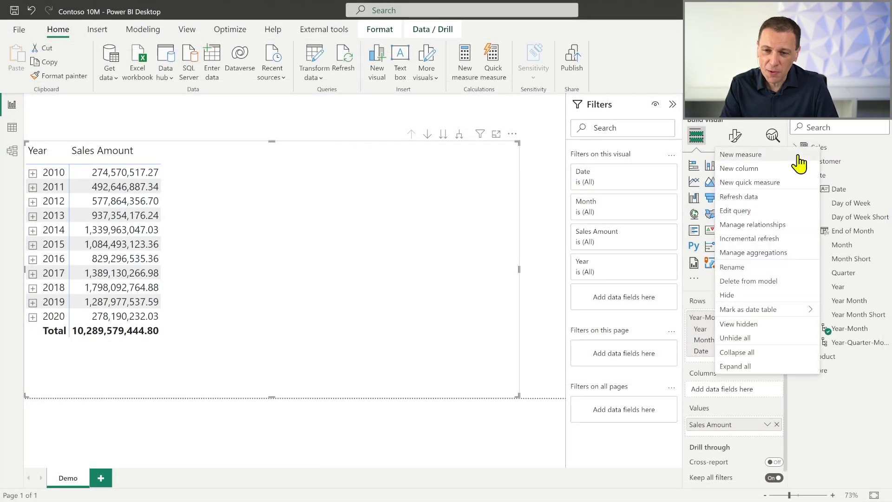
{"action": "key", "text": "Escape"}
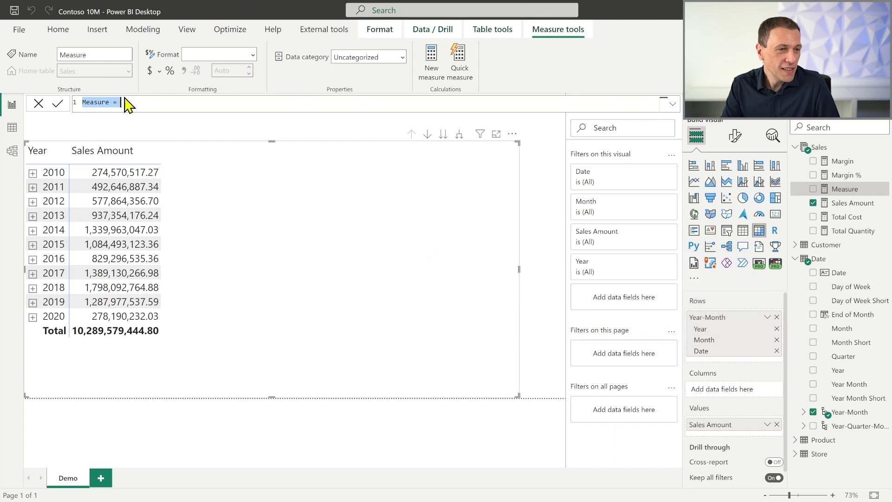
{"action": "type", "text": "SalesAmountYTD = CALCULATE(     [Sales Amount],     DATESYTD('Date'[Date]) )"}
{"action": "scroll", "coordinate": [290, 144], "scroll_direction": "up", "scroll_amount": 1}
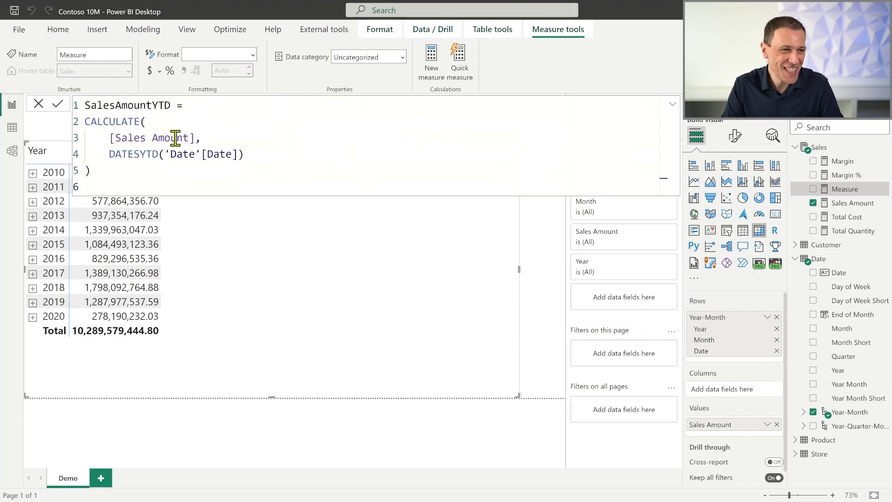
{"action": "left_click", "coordinate": [55, 106]}
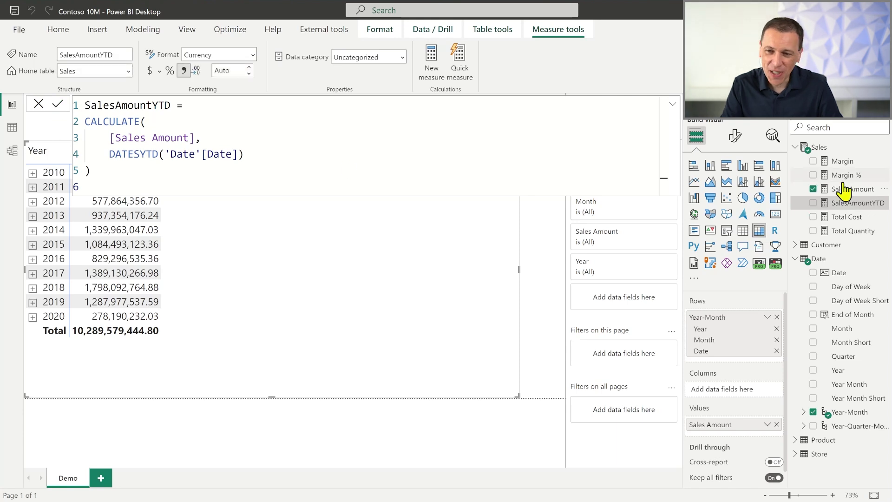
Step: Add the SalesAmountYTD measure to the matrix values and set its format to Decimal number
{"action": "left_click_drag", "start_coordinate": [853, 205], "coordinate": [281, 253]}
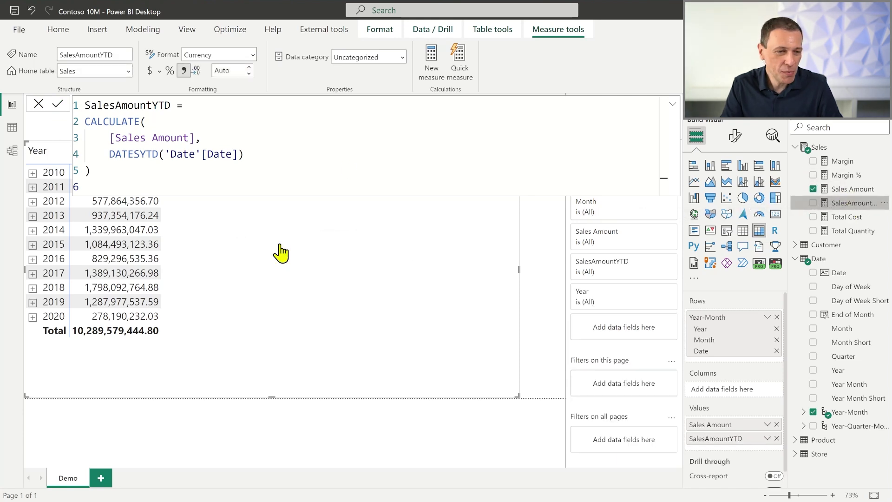
{"action": "left_click", "coordinate": [247, 56]}
{"action": "left_click", "coordinate": [215, 100]}
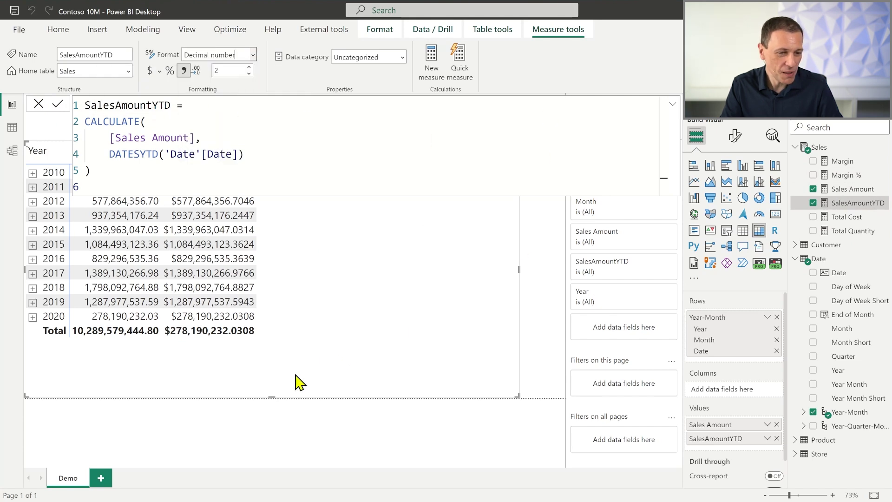
{"action": "left_click_drag", "start_coordinate": [273, 398], "coordinate": [263, 348]}
{"action": "left_click_drag", "start_coordinate": [324, 297], "coordinate": [294, 377]}
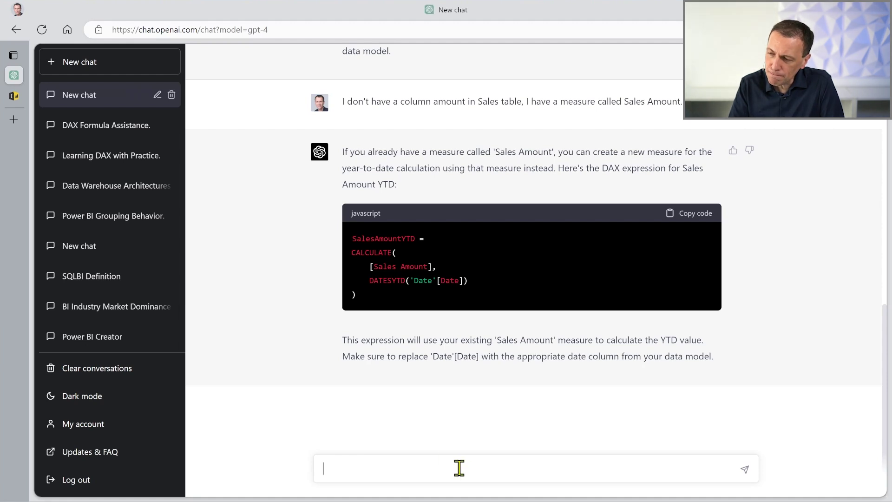
Step: Ask ChatGPT in the same chat "Can you write a calculation for the last 4 weeks"
{"action": "type", "text": "Can"}
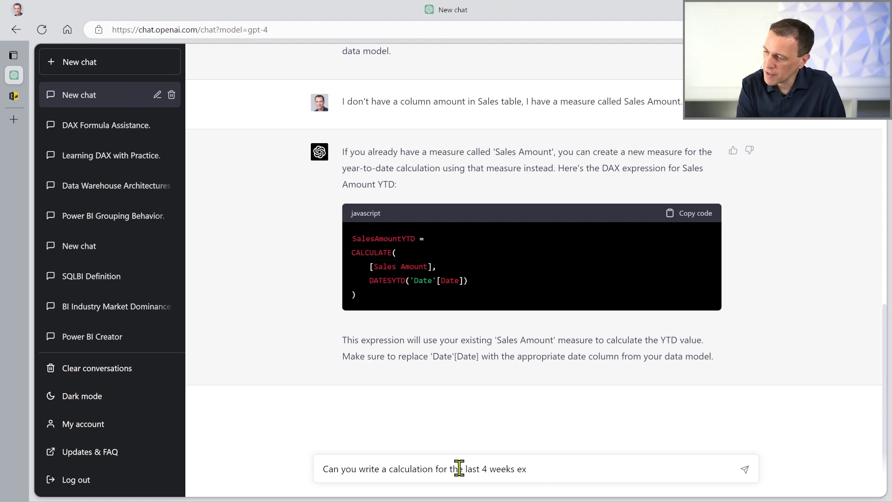
{"action": "key", "text": "ctrl+shift+Left"}
{"action": "key", "text": "BackSpace"}
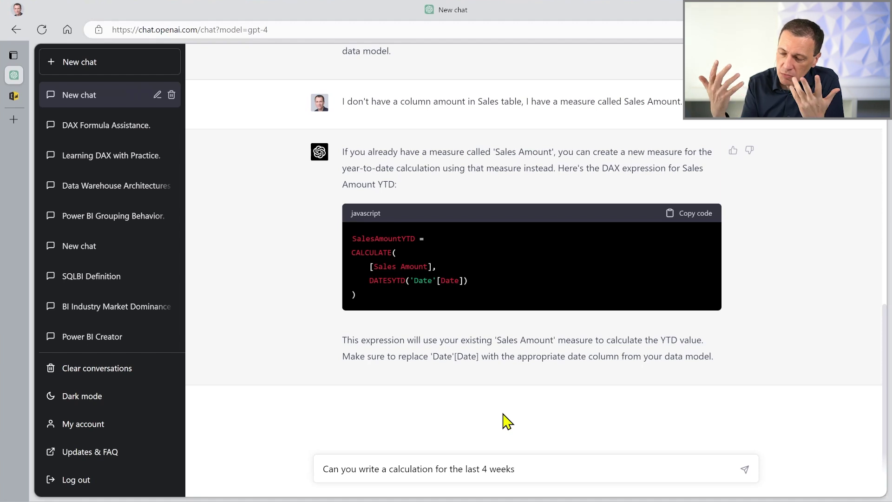
{"action": "key", "text": "Return"}
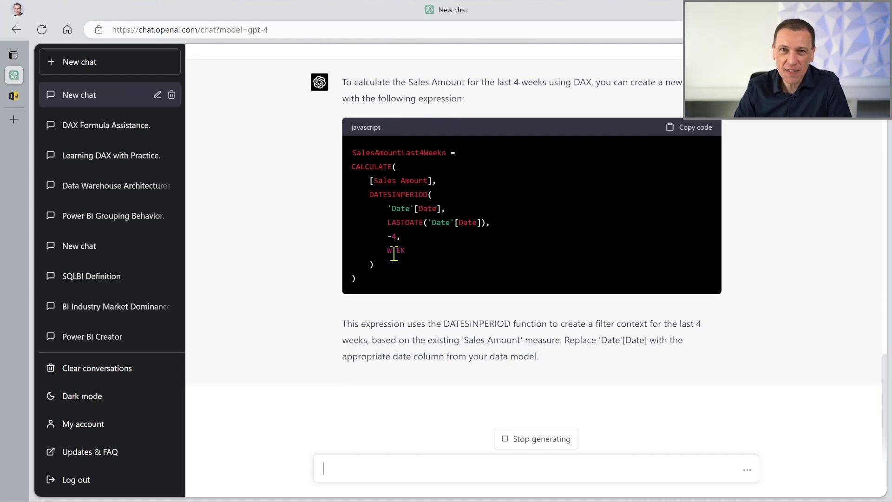
Step: Open the dax.guide/datesinperiod reference page in a new browser tab
{"action": "left_click", "coordinate": [13, 119]}
{"action": "type", "text": "dax."}
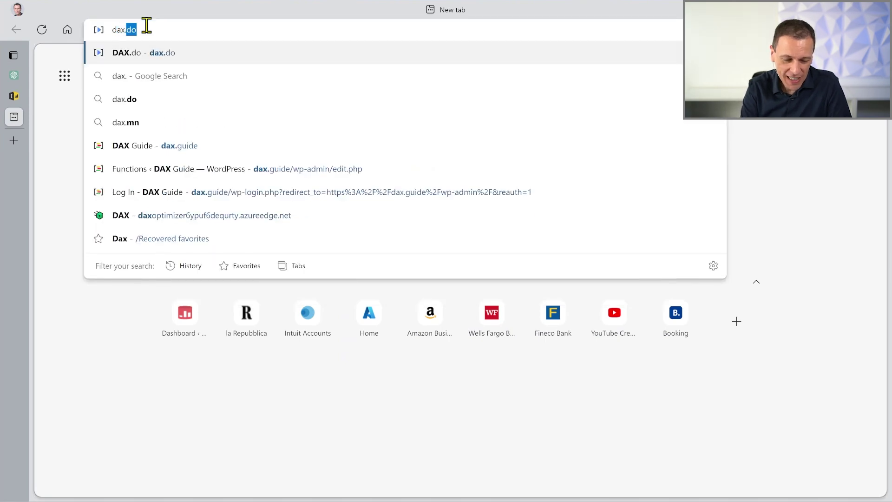
{"action": "type", "text": "guide/datesinperiod"}
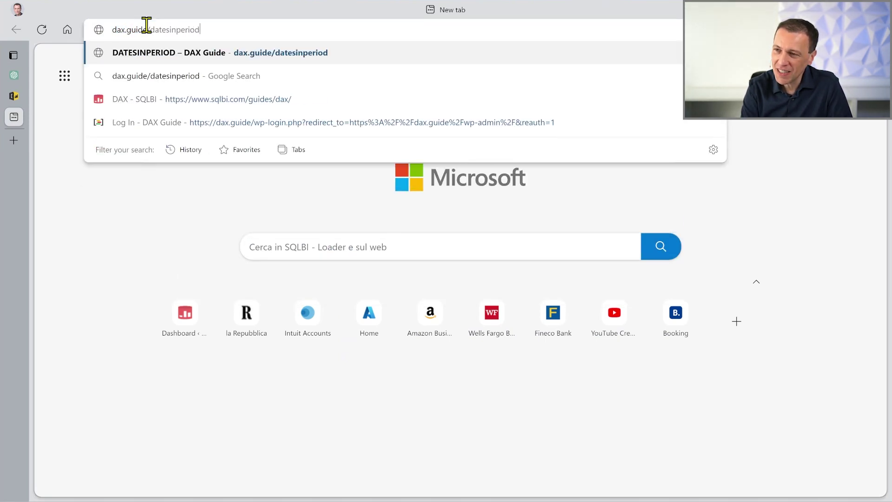
{"action": "key", "text": "Return"}
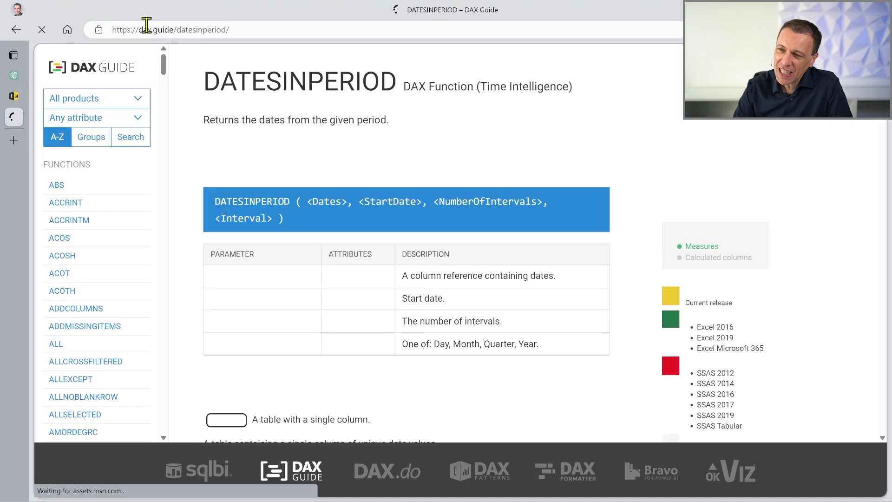
Step: Examine the DATESINPERIOD documentation and outline the Interval row to check which interval types the function accepts
{"action": "scroll", "coordinate": [335, 281], "scroll_direction": "down", "scroll_amount": 5}
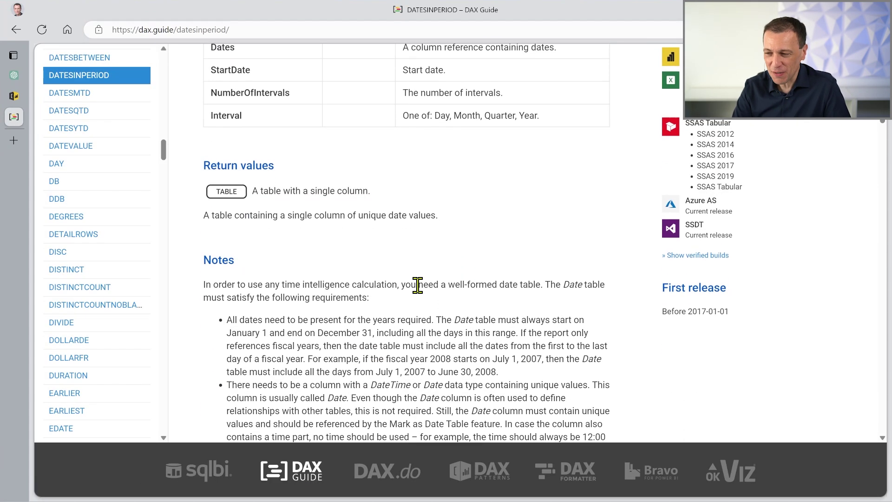
{"action": "scroll", "coordinate": [418, 285], "scroll_direction": "up", "scroll_amount": 2}
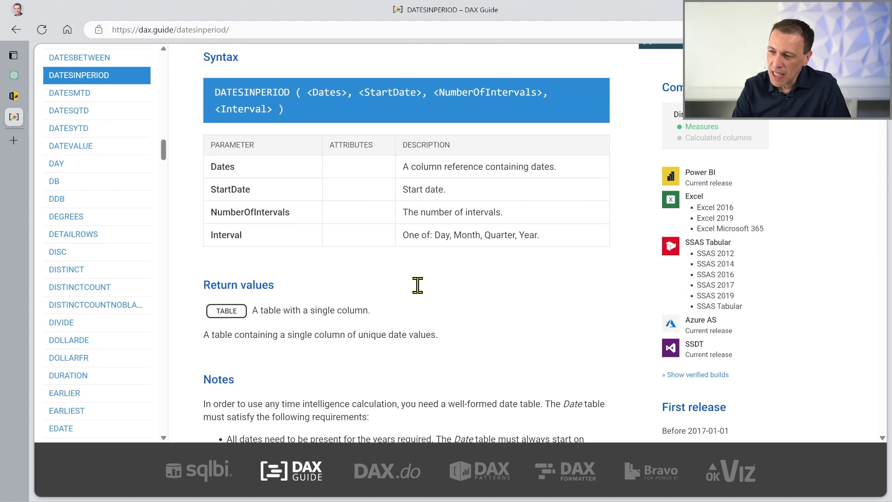
{"action": "scroll", "coordinate": [418, 285], "scroll_direction": "down", "scroll_amount": 10}
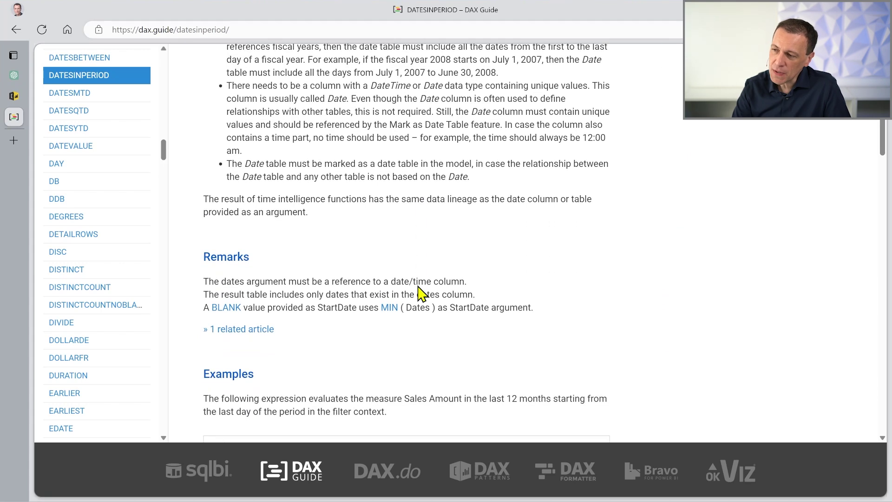
{"action": "scroll", "coordinate": [417, 285], "scroll_direction": "up", "scroll_amount": 10}
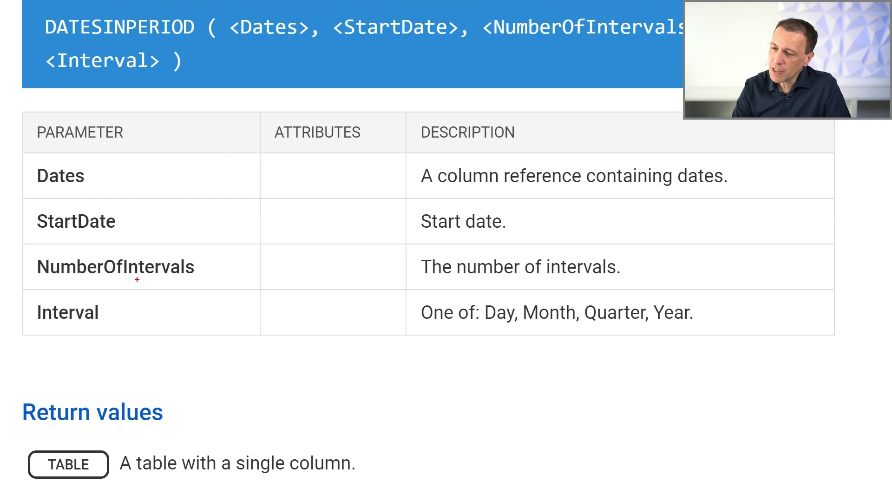
{"action": "mouse_move", "coordinate": [2, 292]}
{"action": "left_mouse_down"}
{"action": "mouse_move", "coordinate": [687, 307]}
{"action": "mouse_move", "coordinate": [779, 332]}
{"action": "left_mouse_up"}
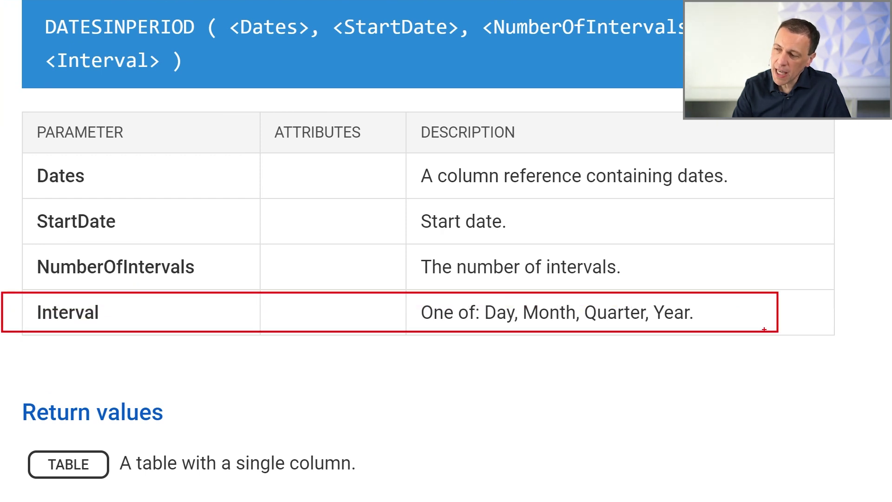
{"action": "key", "text": "Escape"}
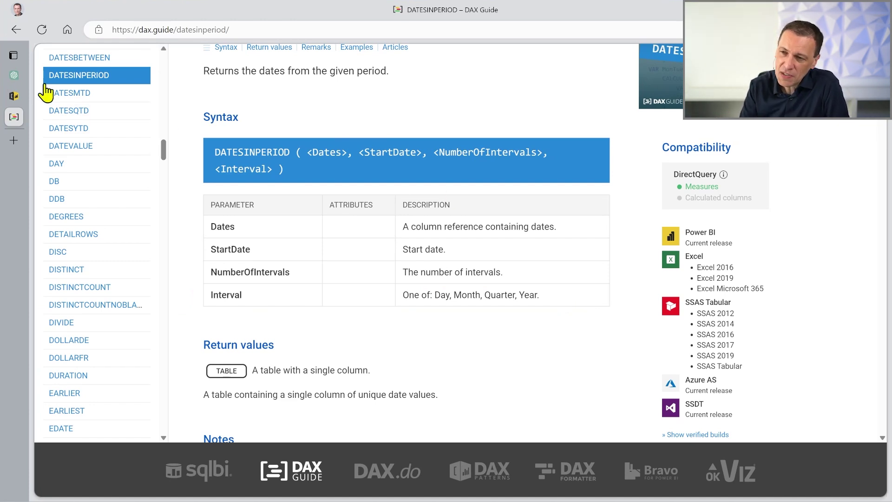
Step: Return to the ChatGPT chat and send "WEEK is not availlable in the period parameter of DATESINPERIOD"
{"action": "left_click", "coordinate": [14, 75]}
{"action": "left_click", "coordinate": [342, 459]}
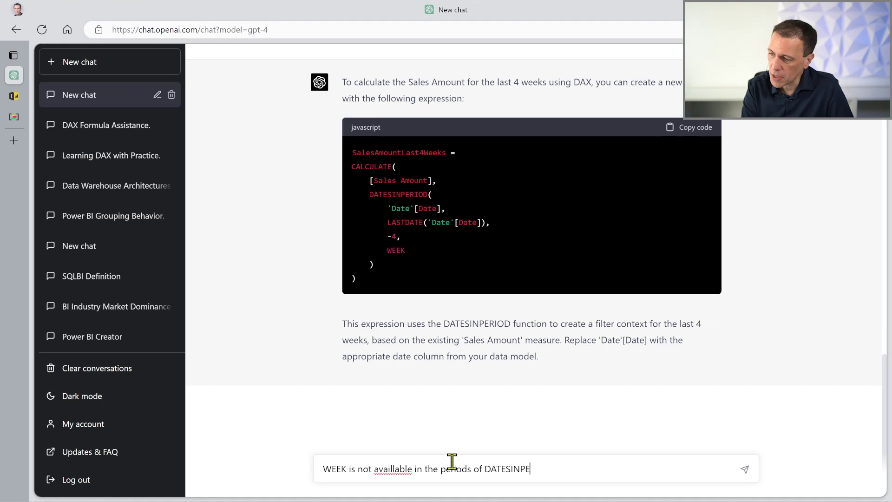
{"action": "key", "text": "BackSpace"}
{"action": "type", "text": "parameter"}
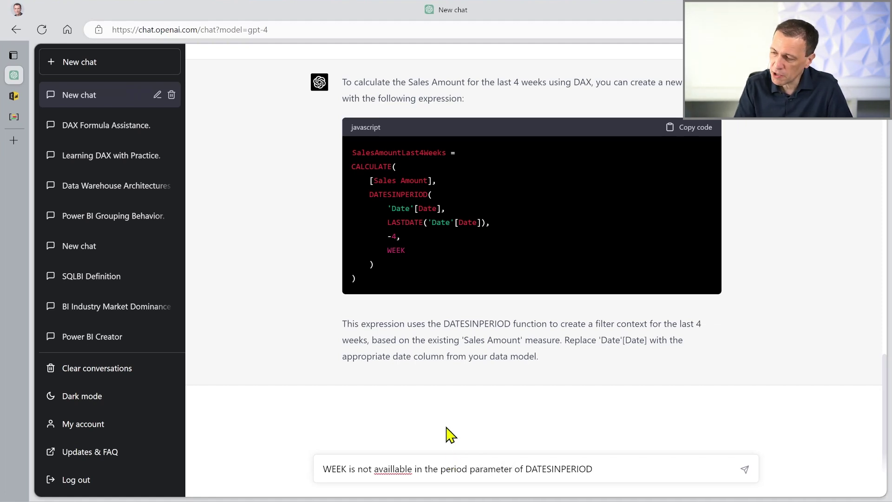
{"action": "key", "text": "Return"}
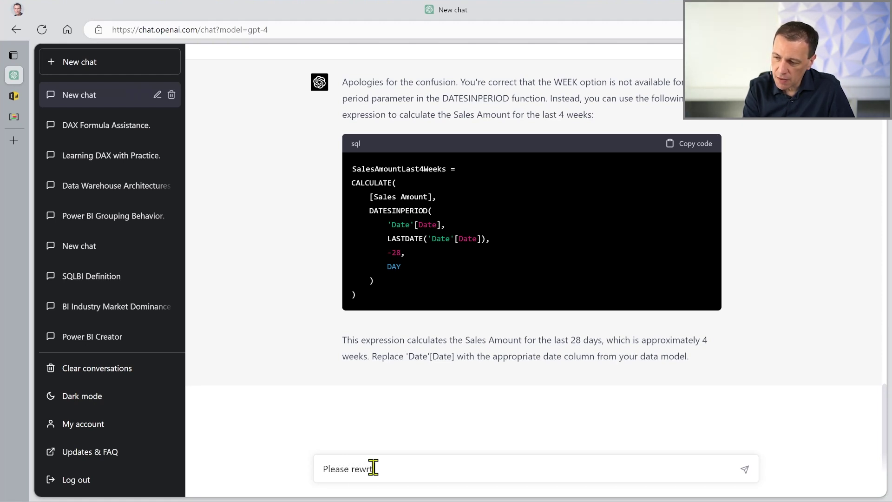
Step: Ask ChatGPT "Please rewrite using 13 weeks" and copy the DAX code from its answer
{"action": "type", "text": "ti"}
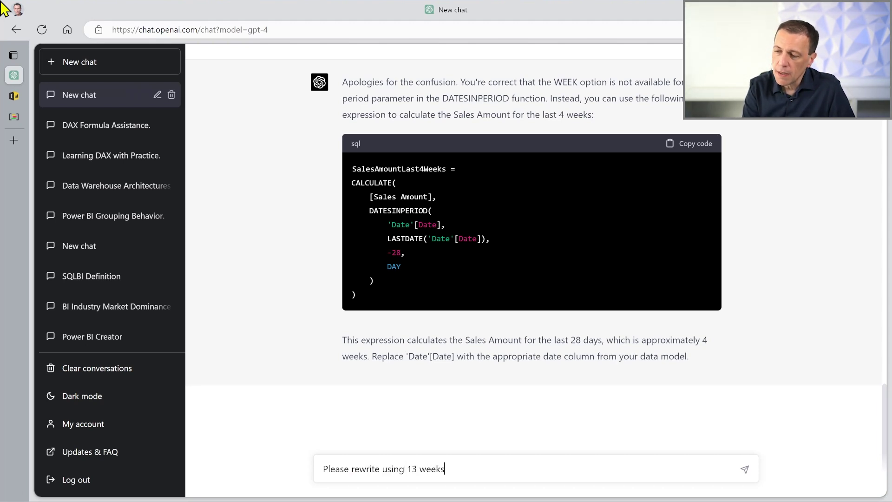
{"action": "key", "text": "Return"}
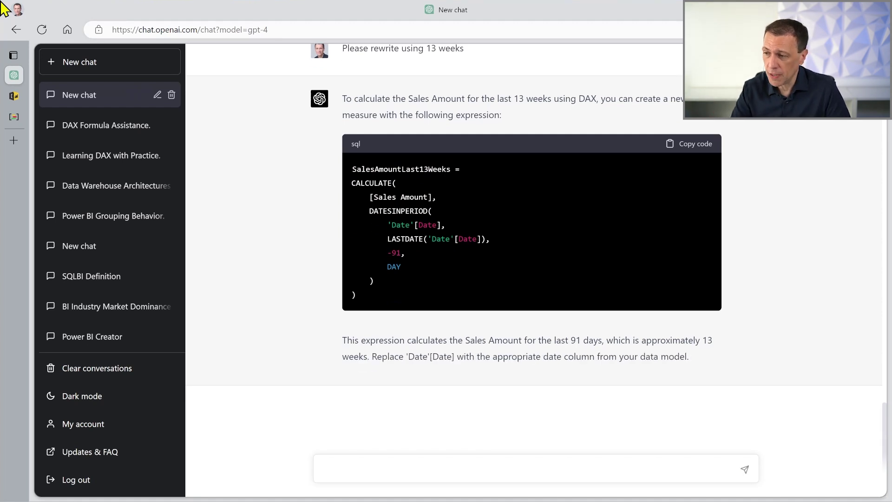
{"action": "left_click", "coordinate": [697, 144]}
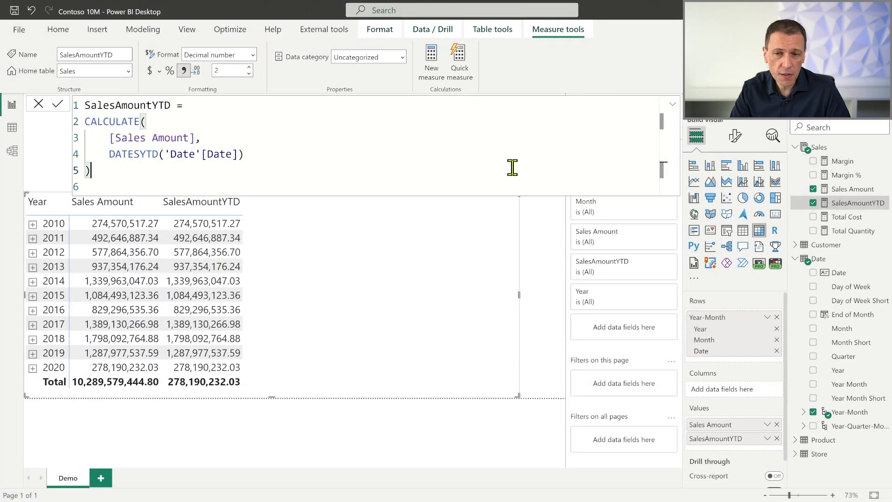
Step: Switch to Power BI Desktop and create the SalesAmountLast13Weeks measure in the Sales table from the copied code
{"action": "right_click", "coordinate": [832, 149]}
{"action": "left_click", "coordinate": [753, 155]}
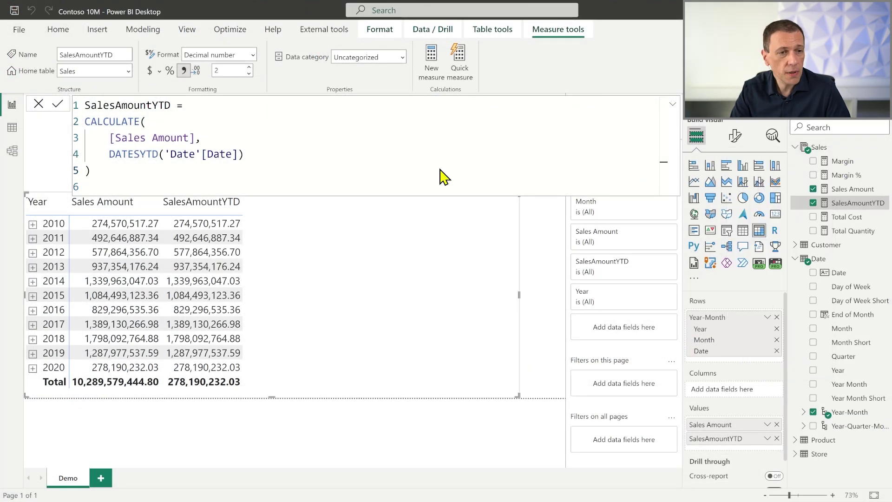
{"action": "key", "text": "ctrl+a"}
{"action": "key", "text": "ctrl+v"}
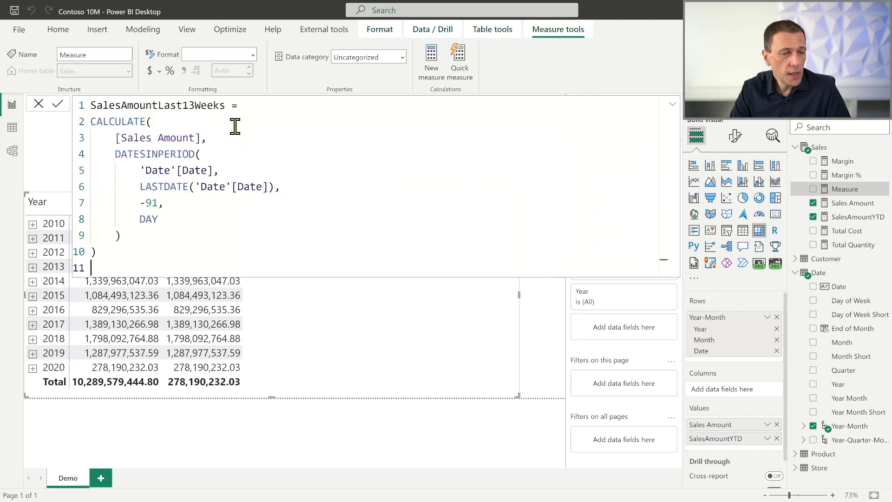
{"action": "left_click", "coordinate": [58, 105]}
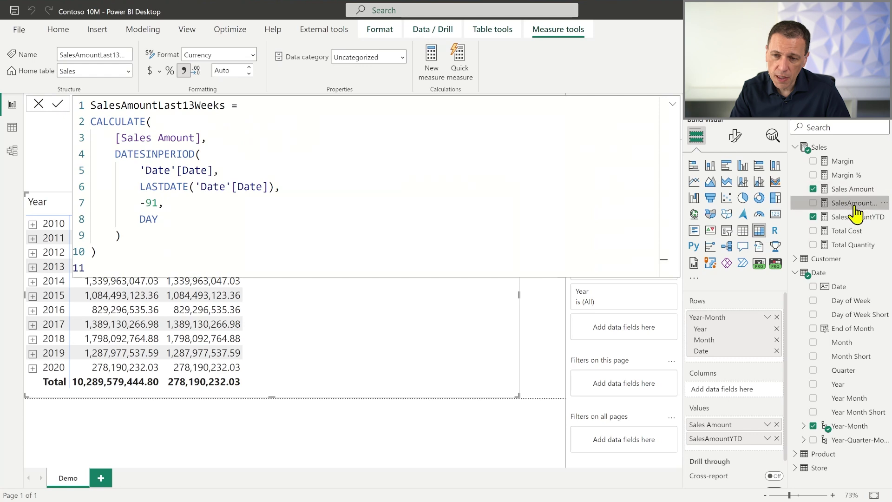
Step: Add SalesAmountLast13Weeks to the matrix values, set its format to Decimal number, and collapse the formula bar
{"action": "left_click_drag", "start_coordinate": [859, 205], "coordinate": [377, 319]}
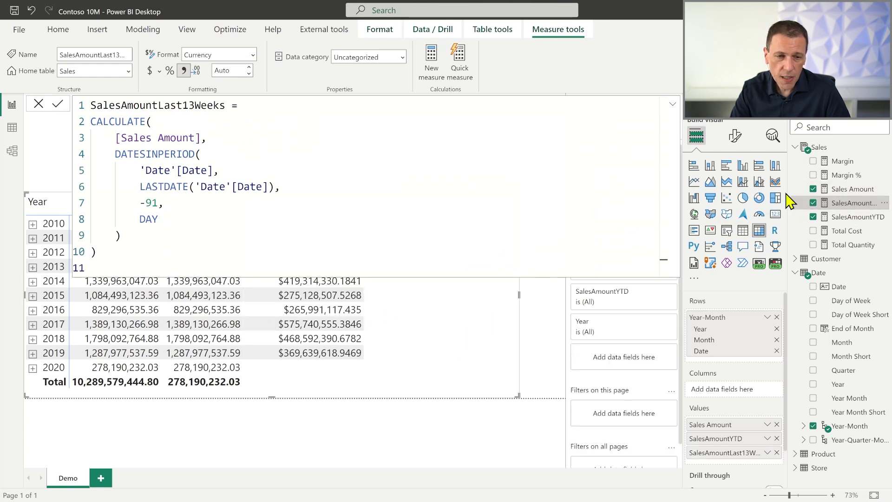
{"action": "left_click", "coordinate": [254, 56]}
{"action": "left_click", "coordinate": [254, 55]}
{"action": "left_click", "coordinate": [224, 103]}
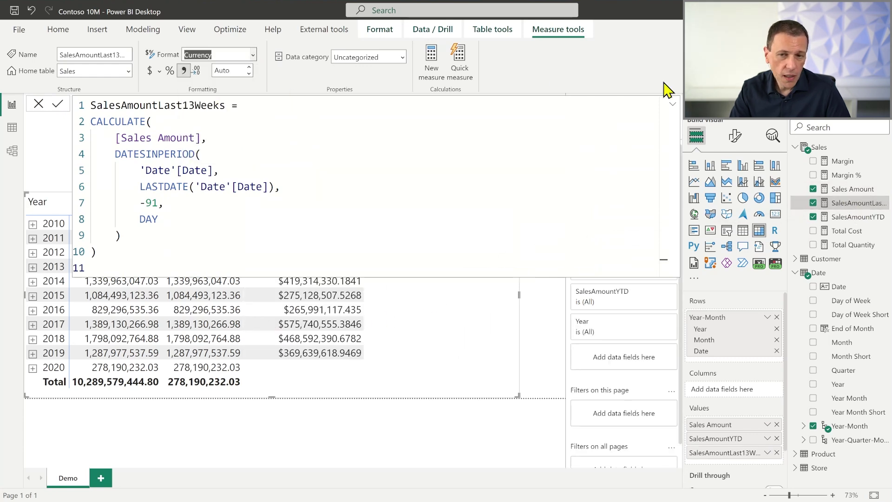
{"action": "left_click", "coordinate": [673, 105]}
{"action": "left_click", "coordinate": [673, 106]}
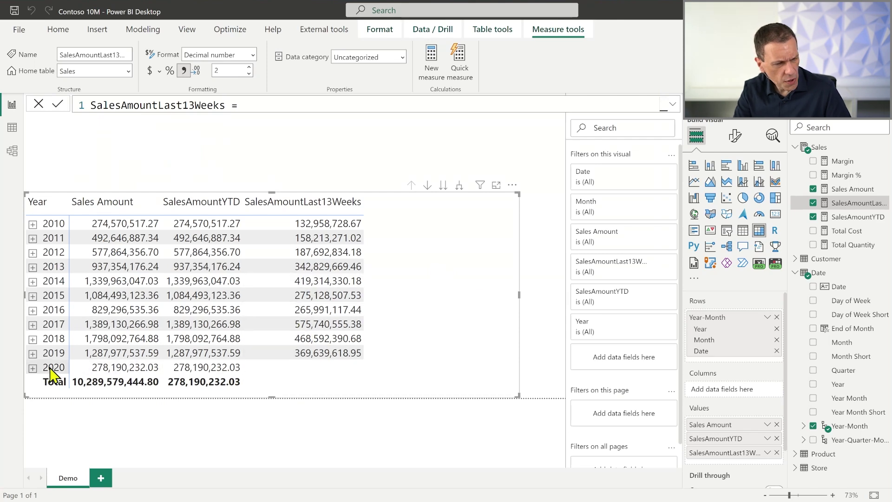
Step: Expand 2020 in the matrix and examine the monthly SalesAmountLast13Weeks values against the yearly rows
{"action": "left_click", "coordinate": [33, 367]}
{"action": "scroll", "coordinate": [269, 337], "scroll_direction": "down", "scroll_amount": 3}
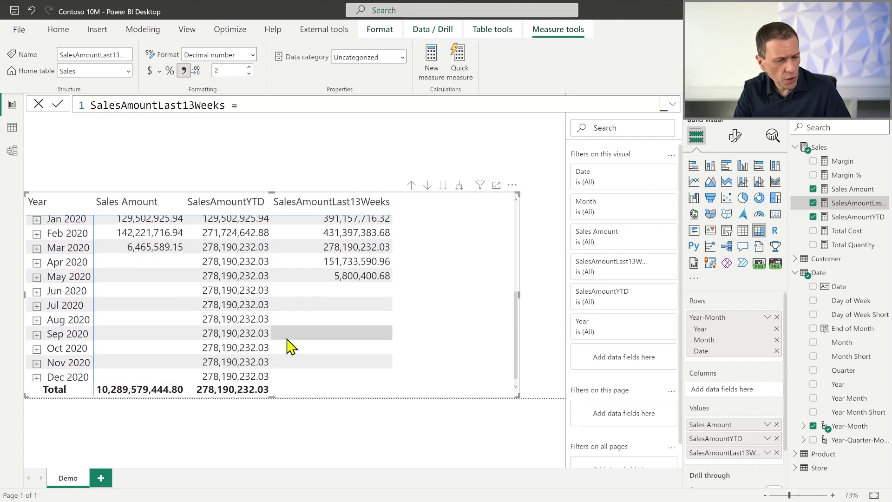
{"action": "scroll", "coordinate": [209, 323], "scroll_direction": "up", "scroll_amount": 2}
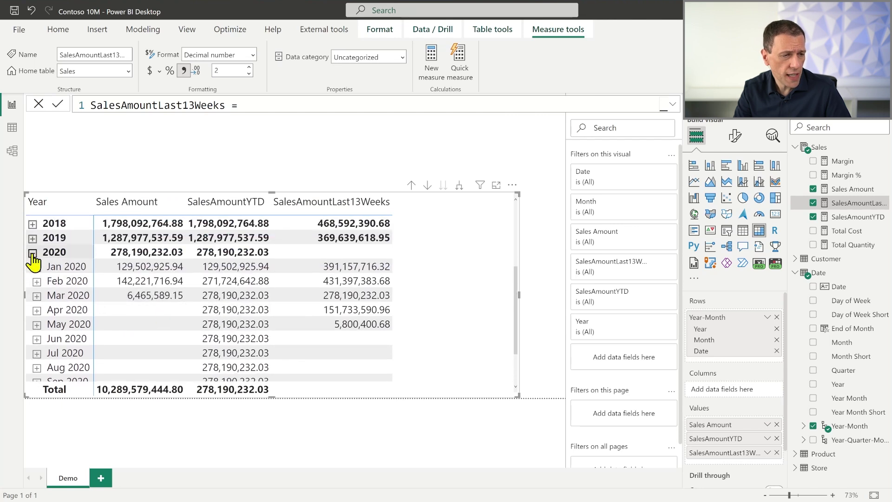
{"action": "left_click", "coordinate": [32, 252]}
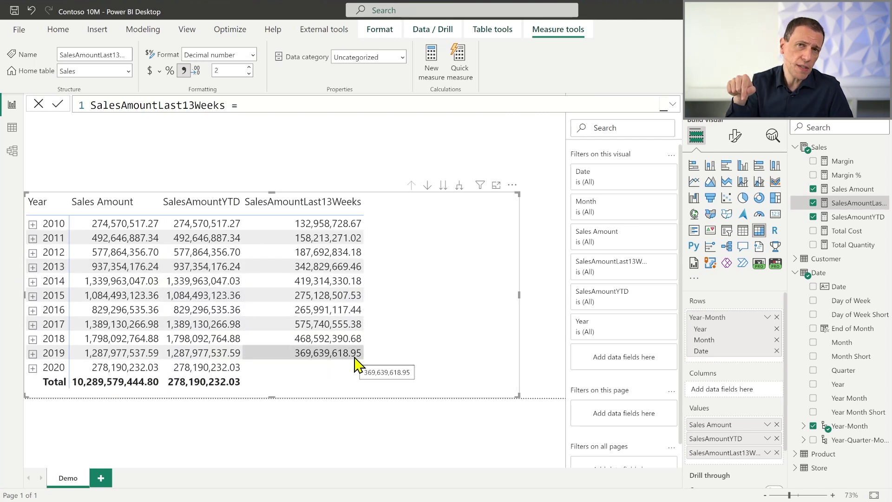
{"action": "left_click", "coordinate": [32, 368]}
{"action": "scroll", "coordinate": [139, 335], "scroll_direction": "down", "scroll_amount": 5}
{"action": "scroll", "coordinate": [223, 351], "scroll_direction": "down", "scroll_amount": 2}
{"action": "scroll", "coordinate": [399, 329], "scroll_direction": "up", "scroll_amount": 5}
{"action": "scroll", "coordinate": [399, 328], "scroll_direction": "up", "scroll_amount": 1}
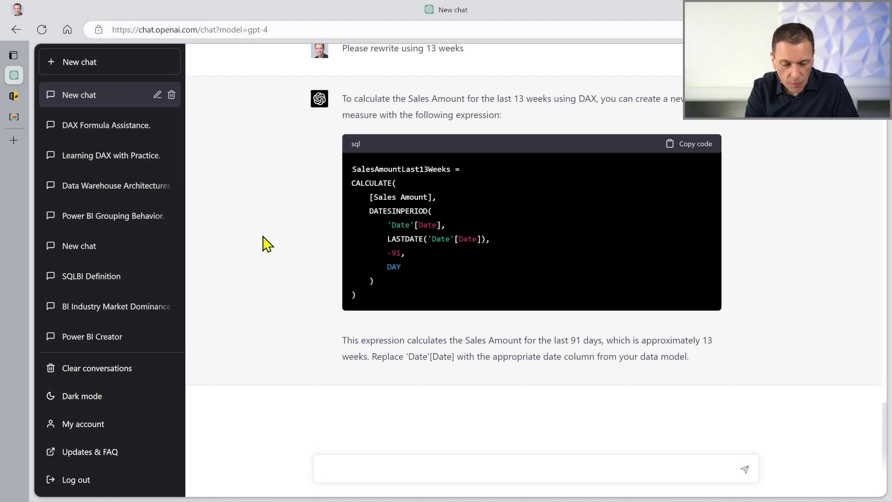
Step: Switch to the ChatGPT chat and ask "Only consider working days in the calculation"
{"action": "type", "text": "Remove the "}
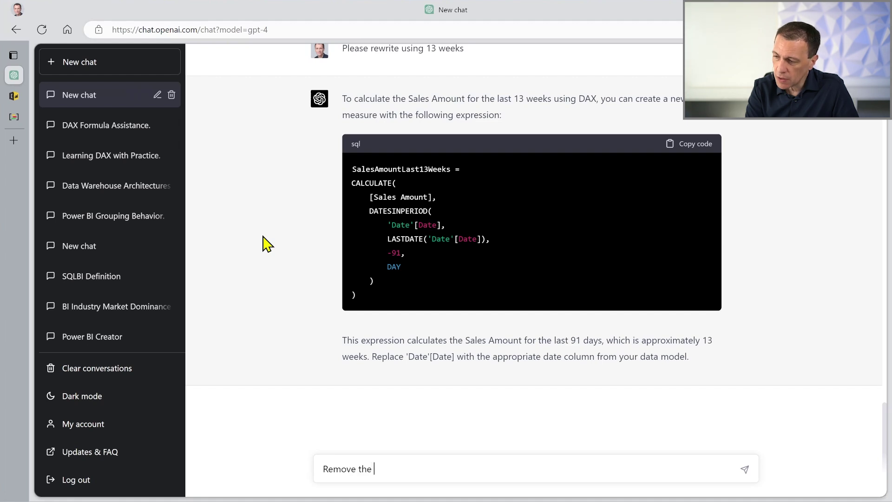
{"action": "type", "text": "wekke"}
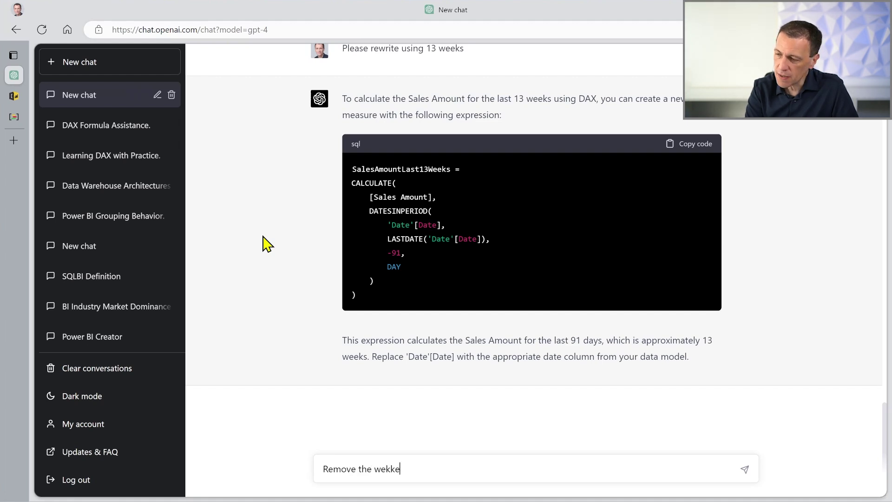
{"action": "key", "text": "ctrl+a"}
{"action": "type", "text": "Only "}
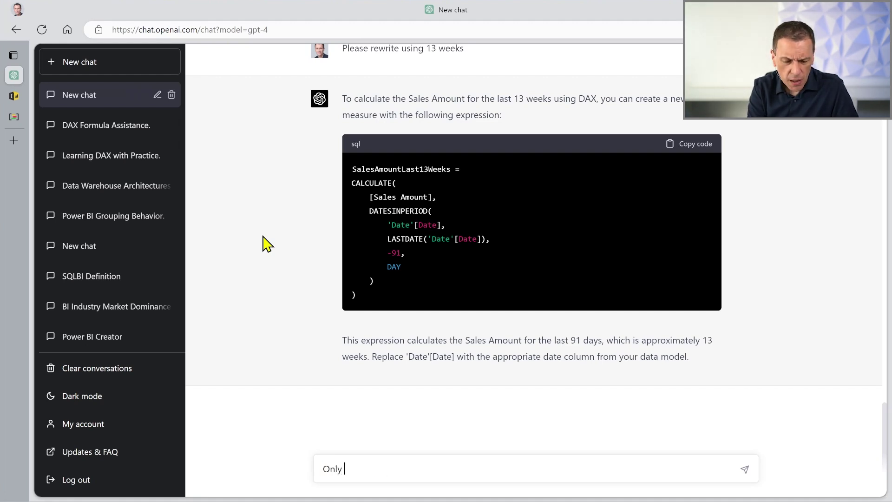
{"action": "type", "text": "consider working "}
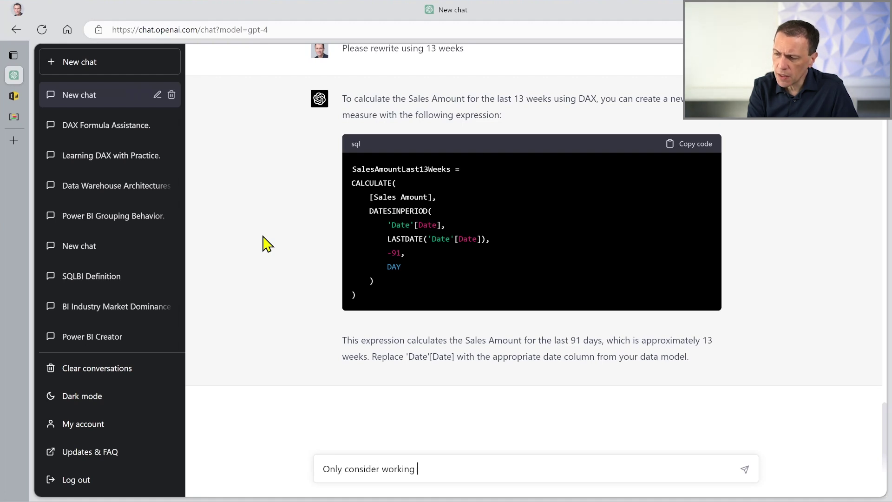
{"action": "type", "text": "days in the calculation"}
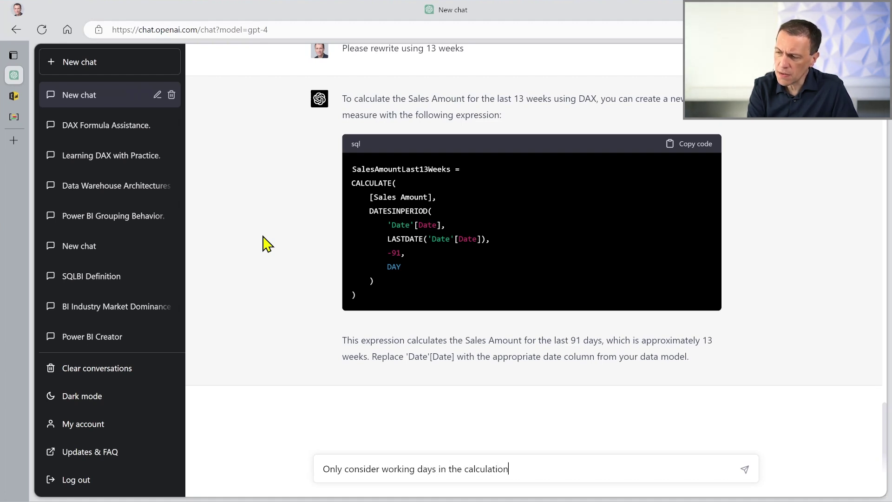
{"action": "key", "text": "Return"}
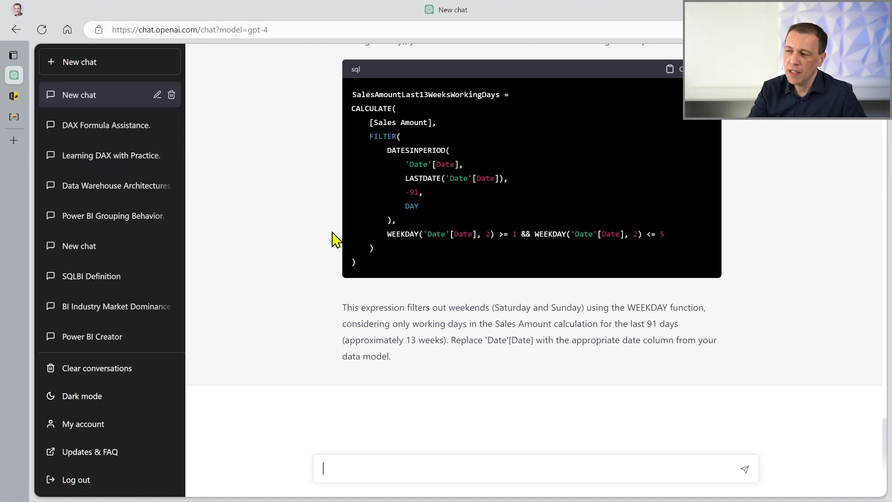
Step: Copy ChatGPT's SalesAmountLast13WeeksWorkingDays code and paste it as the formula of a new measure in the Sales table in Power BI Desktop
{"action": "left_click_drag", "start_coordinate": [371, 275], "coordinate": [353, 98]}
{"action": "key", "text": "ctrl+c"}
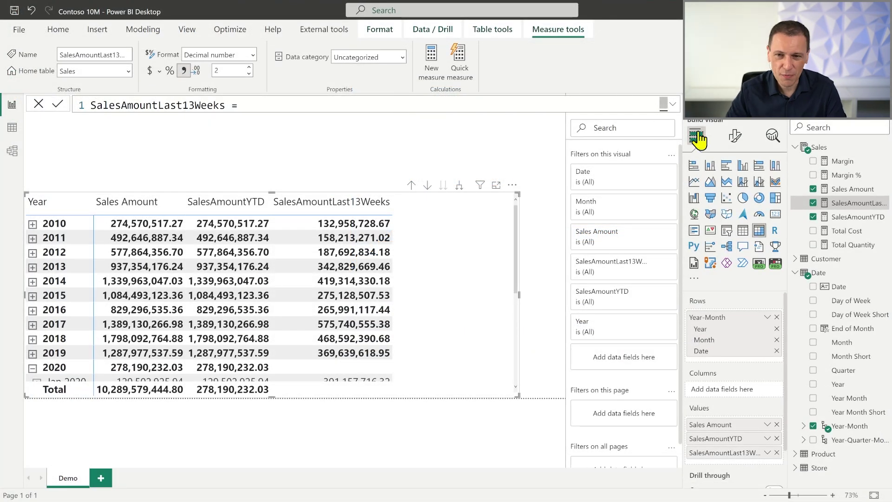
{"action": "right_click", "coordinate": [804, 147]}
{"action": "key", "text": "Escape"}
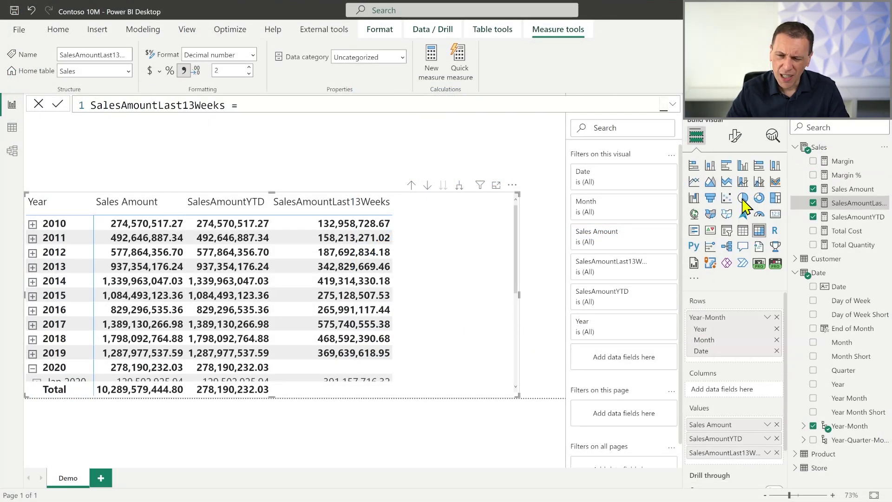
{"action": "key", "text": "ctrl+a"}
{"action": "key", "text": "ctrl+v"}
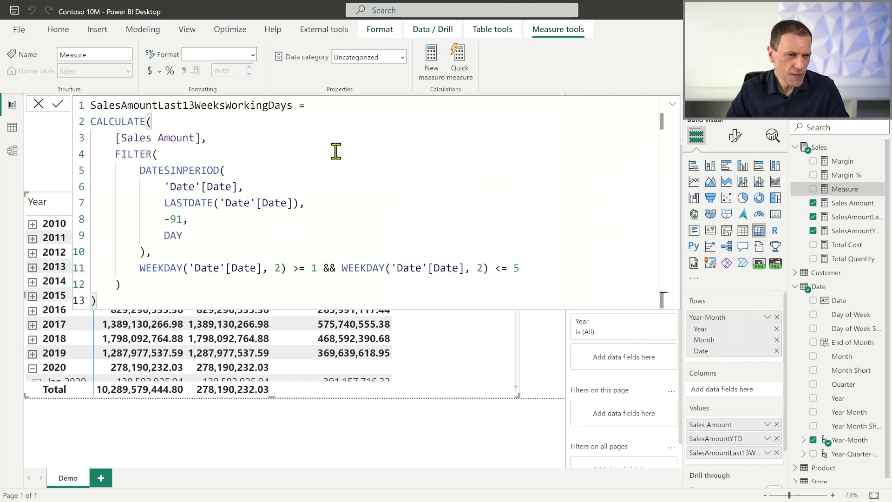
Step: Review the WEEKDAY condition in the pasted formula and check the ReturnType values on the dax.guide/weekday page
{"action": "scroll", "coordinate": [424, 226], "scroll_direction": "down", "scroll_amount": 3}
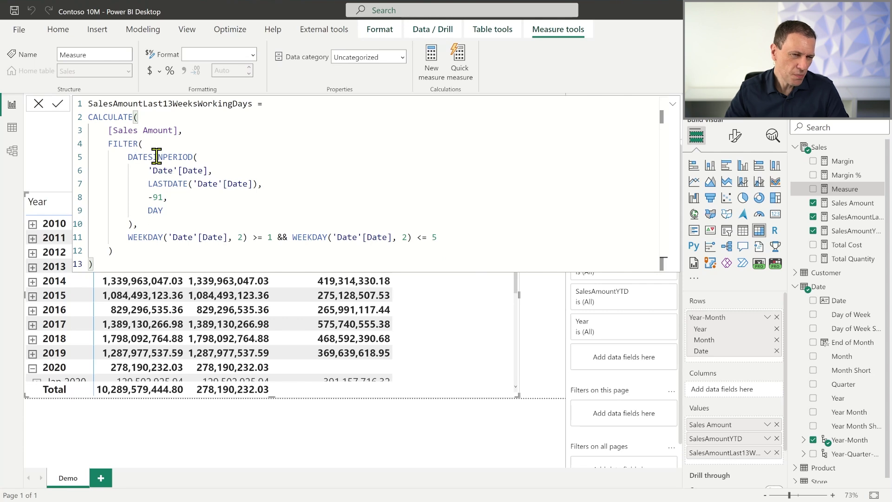
{"action": "left_click_drag", "start_coordinate": [247, 237], "coordinate": [124, 237]}
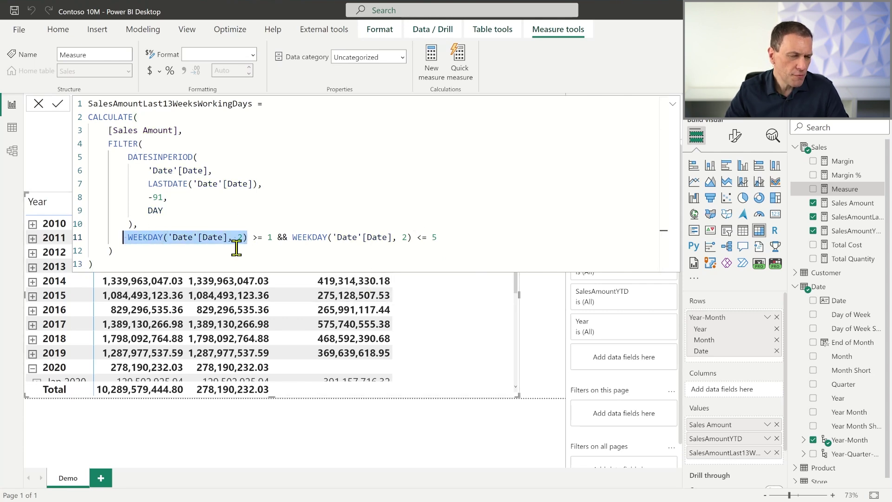
{"action": "left_click", "coordinate": [246, 238]}
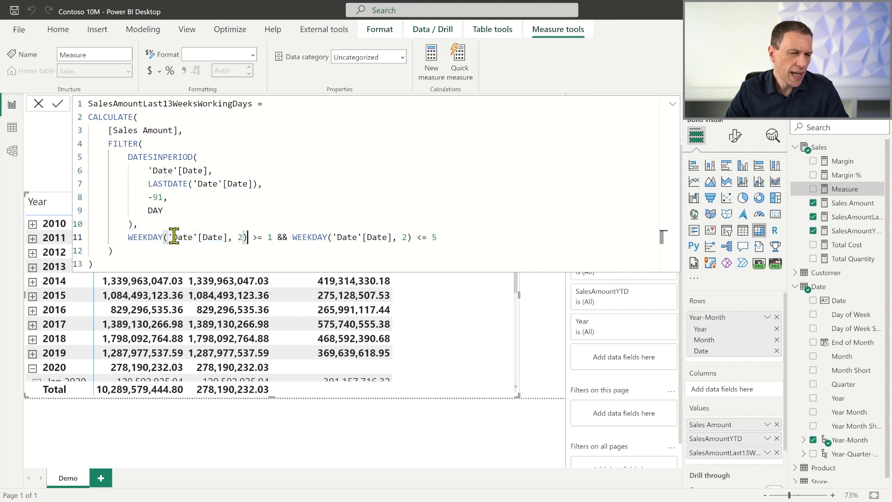
{"action": "left_click", "coordinate": [664, 237]}
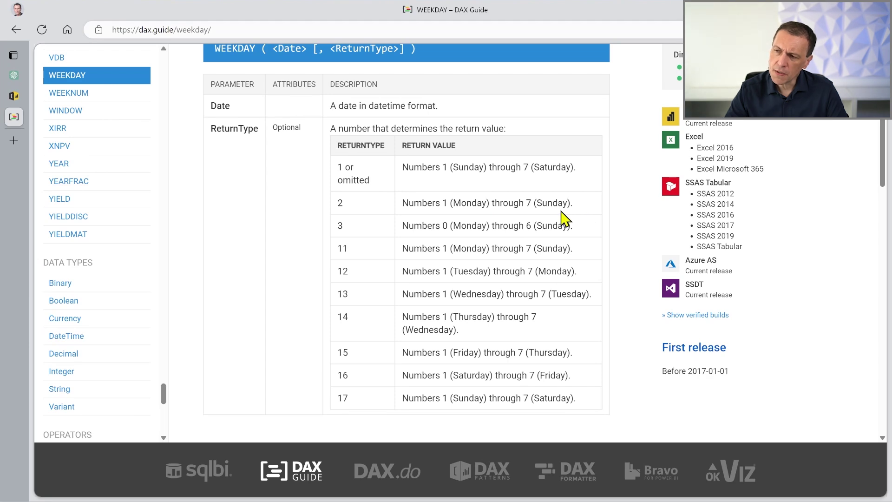
{"action": "scroll", "coordinate": [388, 217], "scroll_direction": "down", "scroll_amount": 2}
{"action": "scroll", "coordinate": [388, 218], "scroll_direction": "up", "scroll_amount": 4}
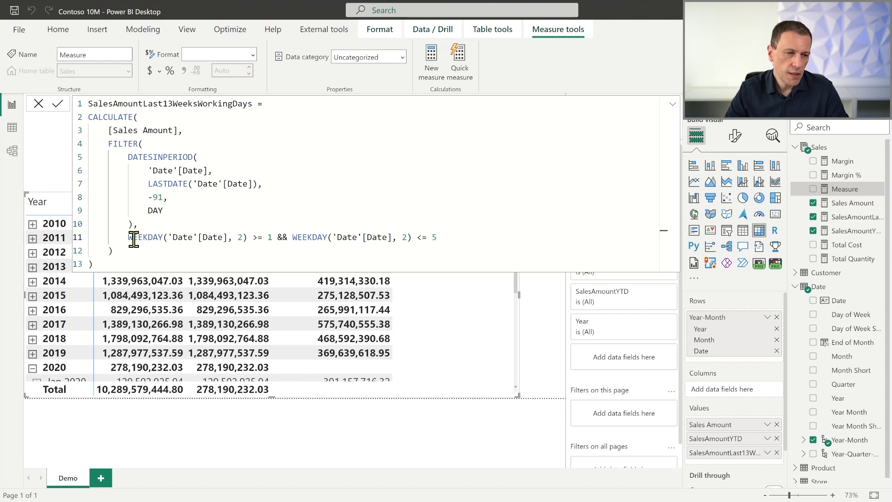
{"action": "left_click_drag", "start_coordinate": [130, 238], "coordinate": [494, 236]}
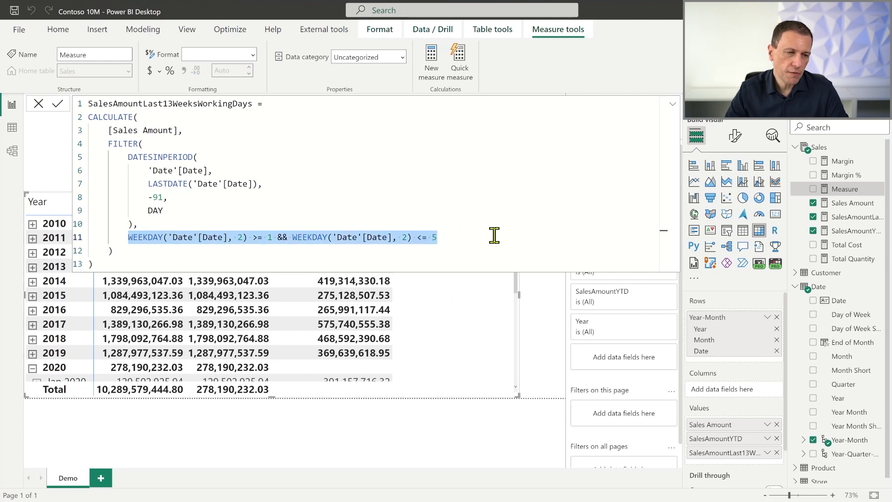
{"action": "left_click", "coordinate": [494, 236]}
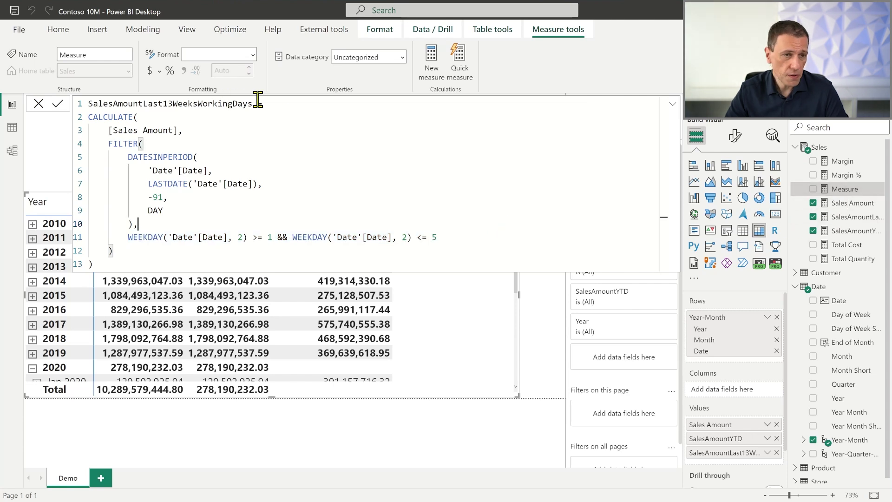
Step: Commit the SalesAmountLast13WeeksWorkingDays measure and add it to the matrix values, leaving the formula bar collapsed
{"action": "left_click", "coordinate": [57, 104]}
{"action": "left_click", "coordinate": [674, 106]}
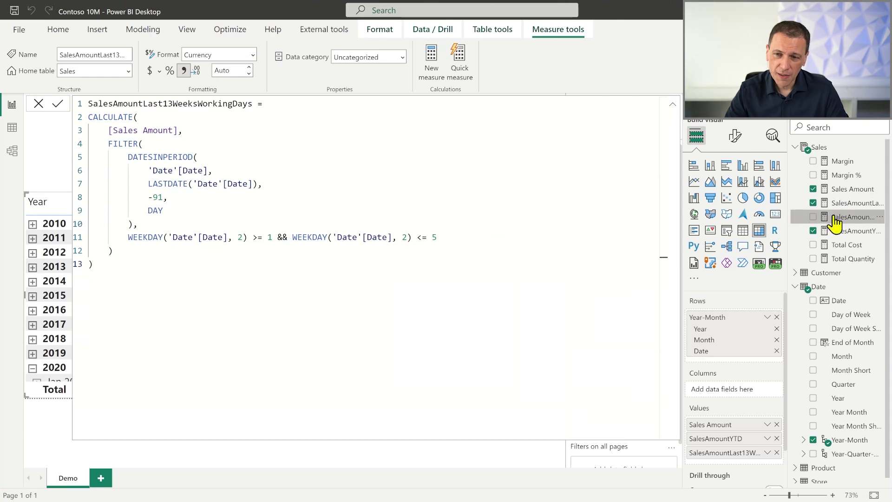
{"action": "left_click", "coordinate": [813, 217]}
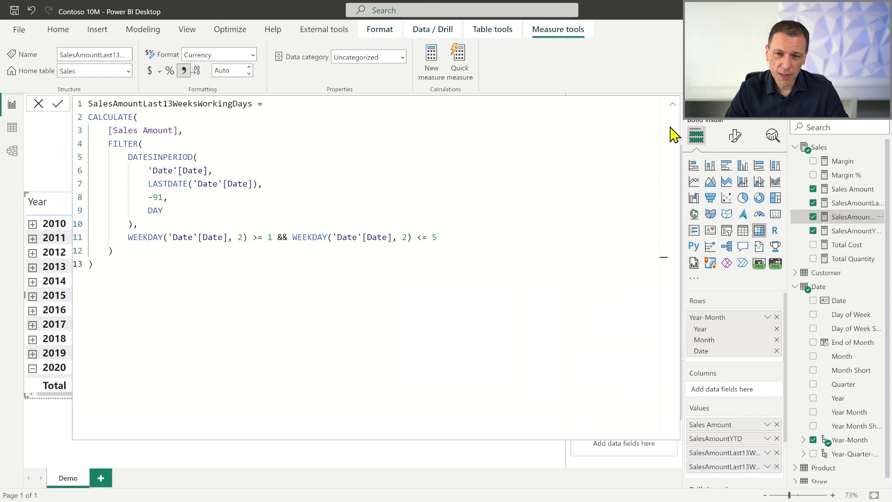
{"action": "left_click", "coordinate": [673, 105]}
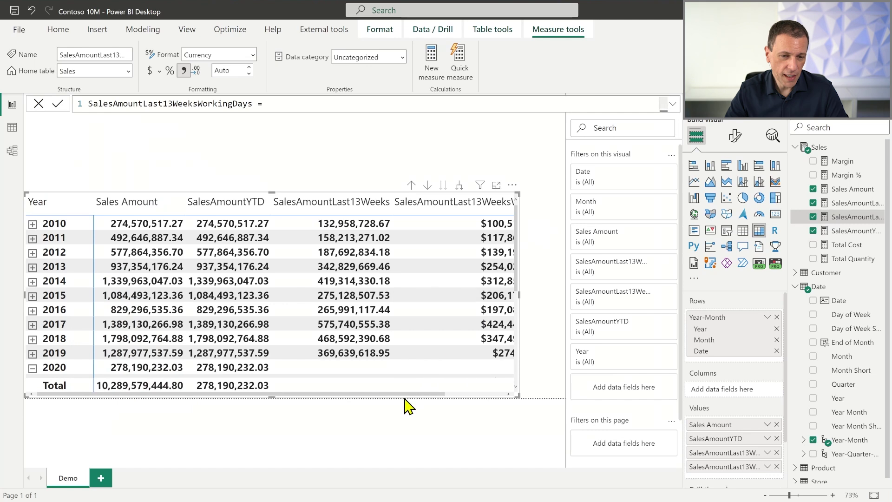
Step: Format the SalesAmountLast13WeeksWorkingDays measure as a decimal number and bring its full column into view in the matrix
{"action": "left_click", "coordinate": [254, 55]}
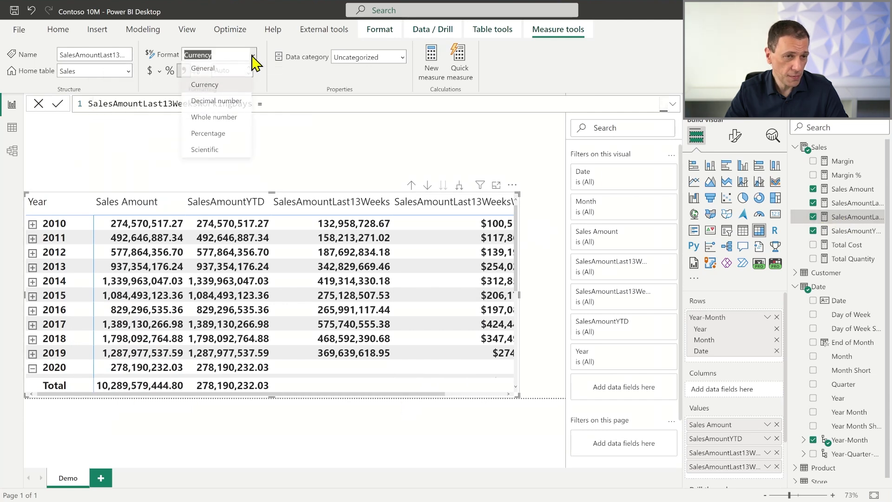
{"action": "left_click", "coordinate": [228, 99]}
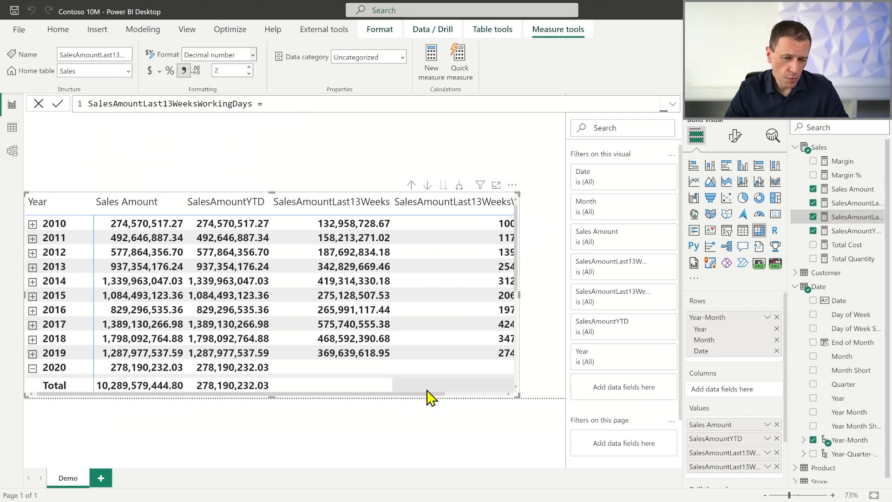
{"action": "left_click_drag", "start_coordinate": [424, 396], "coordinate": [491, 396]}
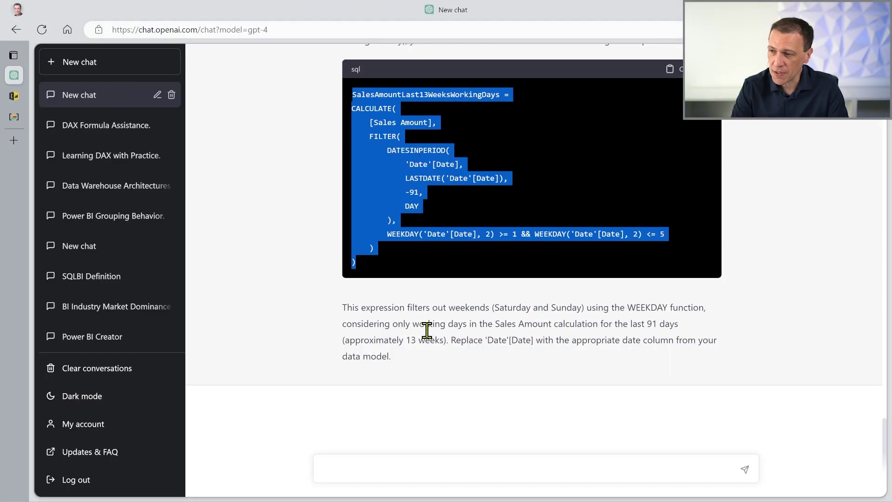
Step: Switch to ChatGPT and draft a prompt to rewrite the original last 13 weeks formula considering the existing Date[Day of Week] filter, comparing only the weekdays selected
{"action": "left_click", "coordinate": [398, 462]}
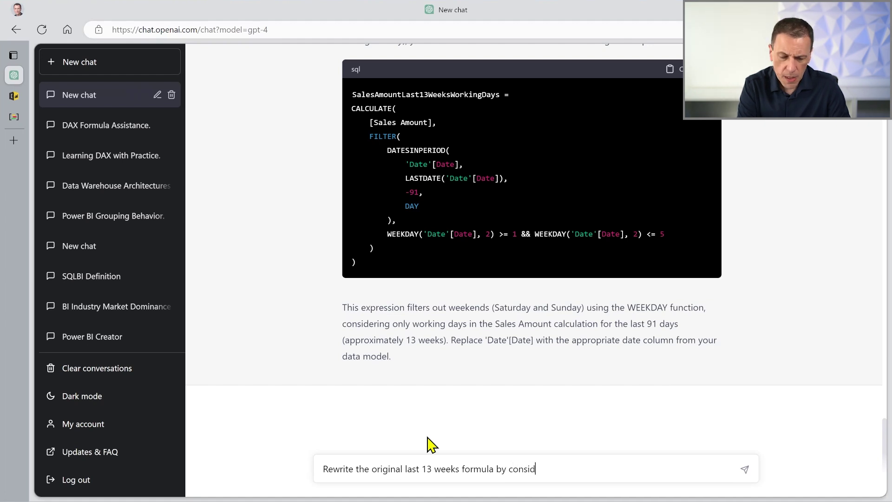
{"action": "type", "text": "dering the existing filter over"}
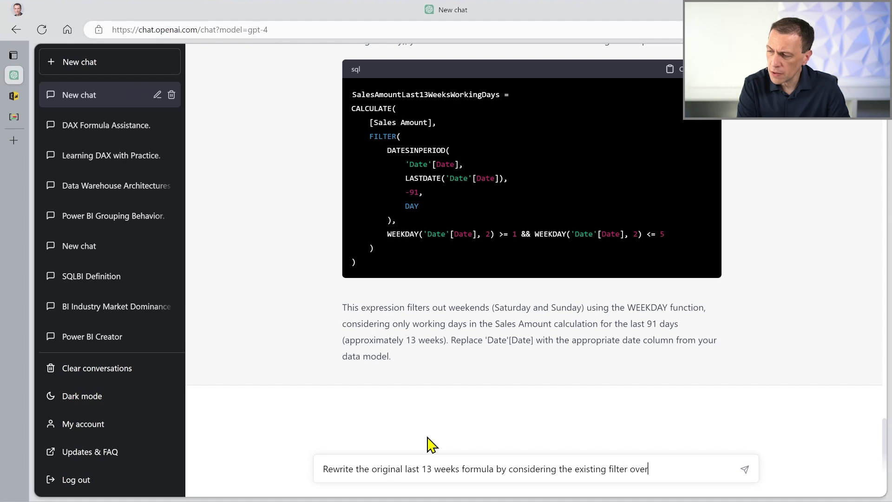
{"action": "key", "text": "ctrl+shift+Left"}
{"action": "key", "text": "ctrl+shift+Left"}
{"action": "type", "text": "the column Date"}
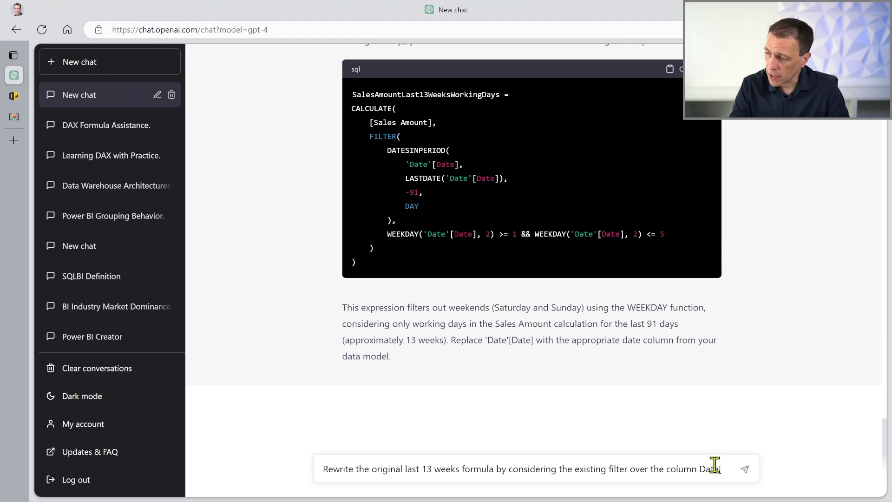
{"action": "type", "text": "y of"}
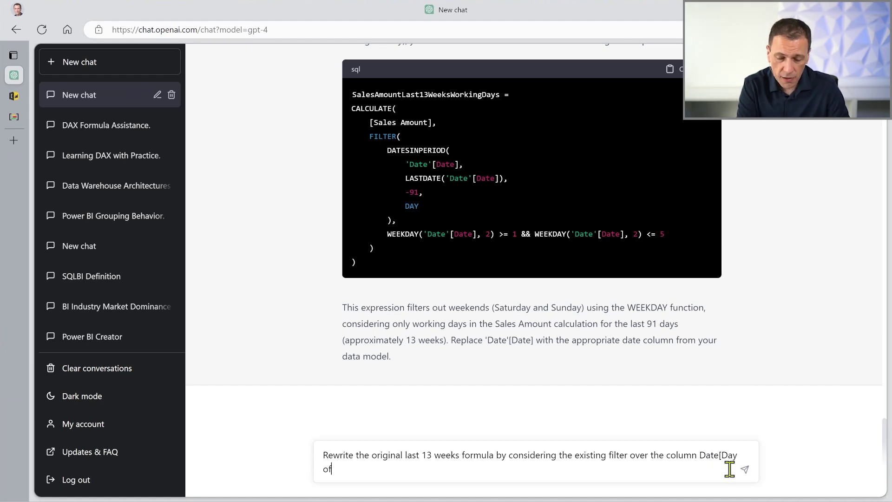
{"action": "type", "text": " Week] so that we compare onl"}
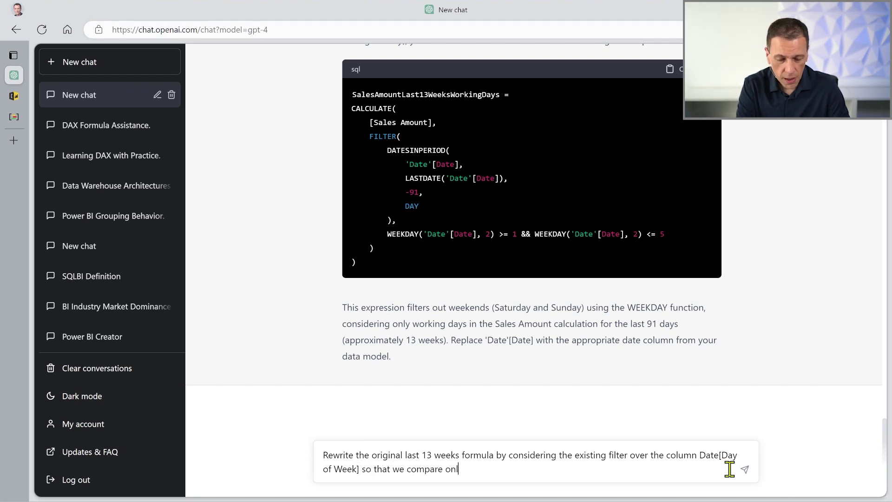
{"action": "type", "text": "y the days selected."}
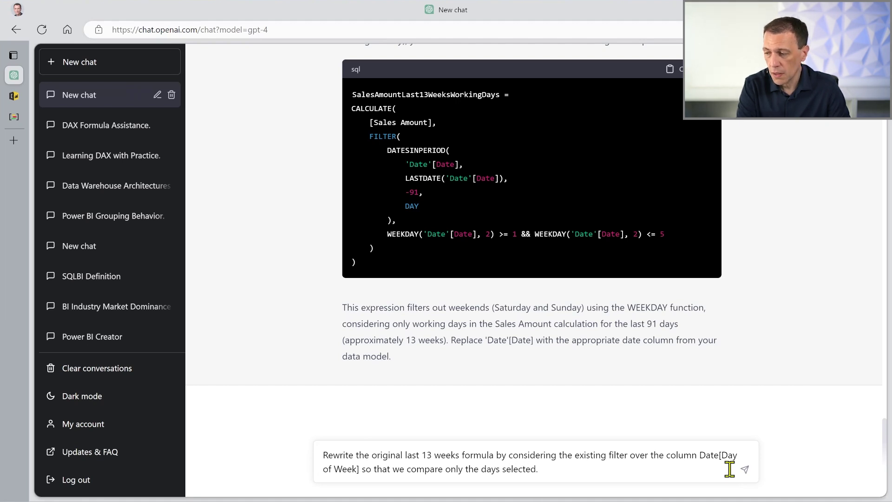
{"action": "type", "text": "week"}
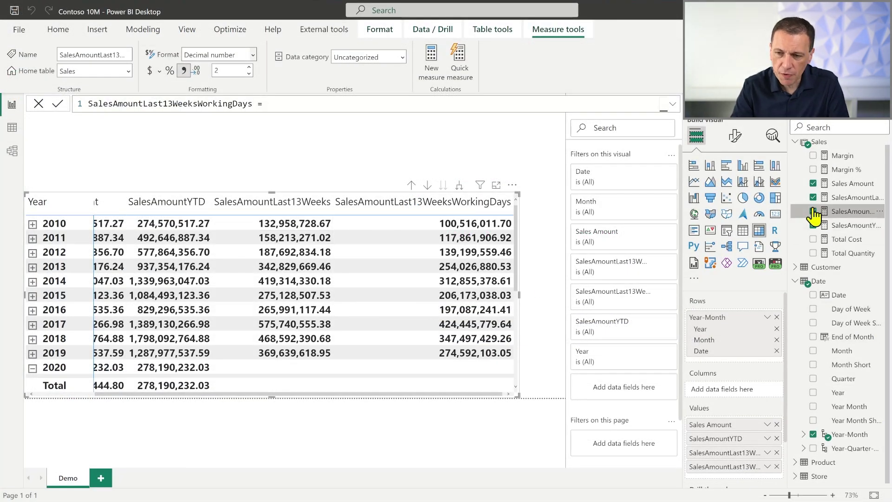
Step: In Power BI Desktop, remove SalesAmountYTD and both 13-week measures from the matrix, keeping only Sales Amount, and narrow the visual
{"action": "left_click", "coordinate": [813, 197]}
{"action": "left_click", "coordinate": [814, 211]}
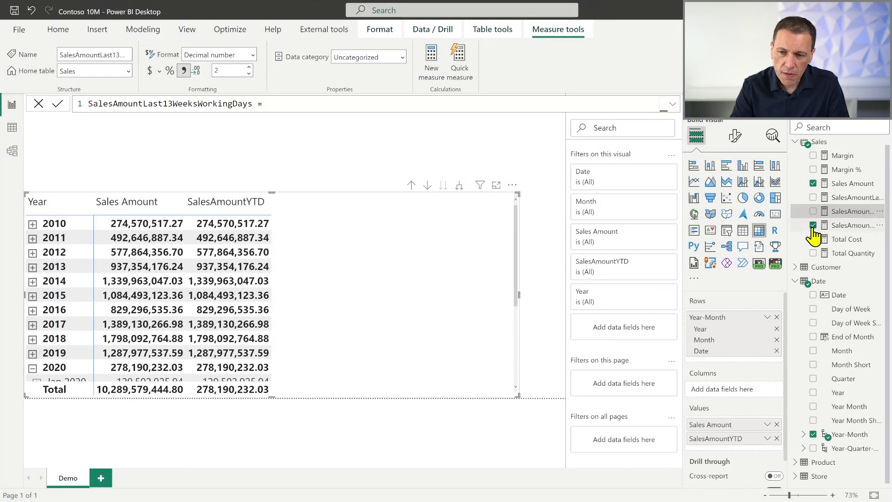
{"action": "left_click", "coordinate": [813, 225]}
{"action": "left_click_drag", "start_coordinate": [519, 295], "coordinate": [394, 320]}
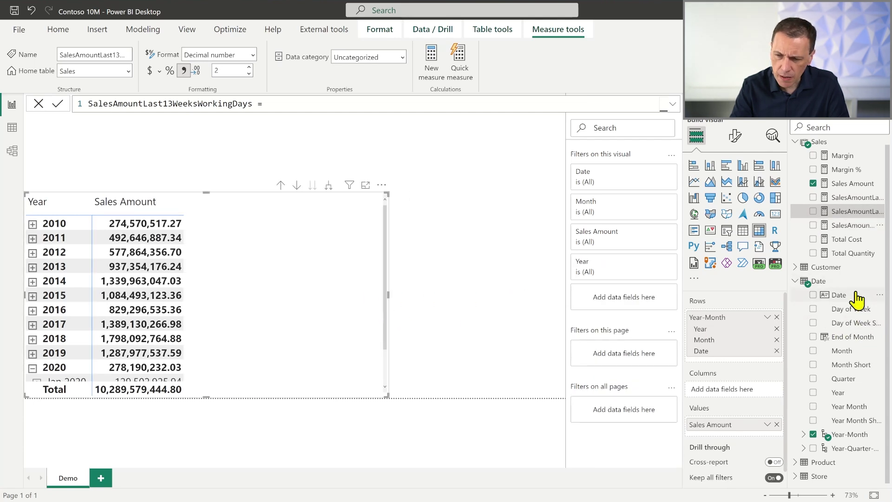
Step: Create a slicer on the Date table's Day of Week beside the matrix and select Thursday
{"action": "left_click_drag", "start_coordinate": [853, 308], "coordinate": [534, 286]}
{"action": "left_click", "coordinate": [727, 231]}
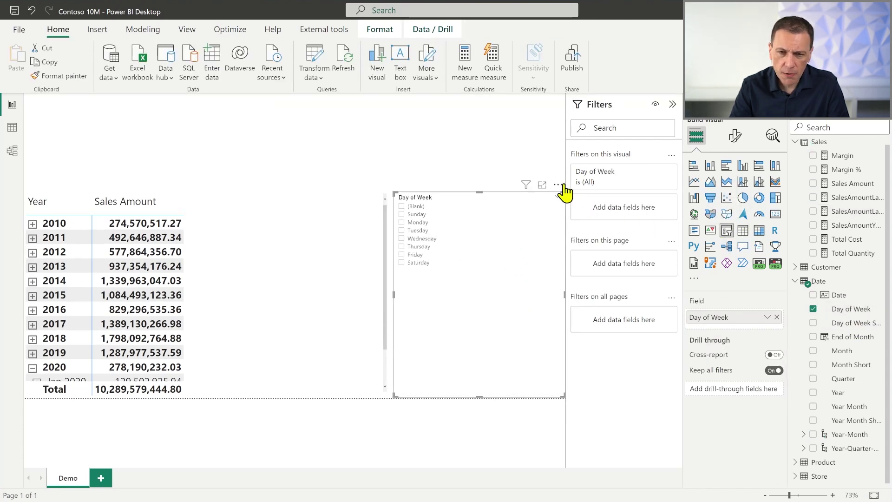
{"action": "left_click", "coordinate": [509, 246]}
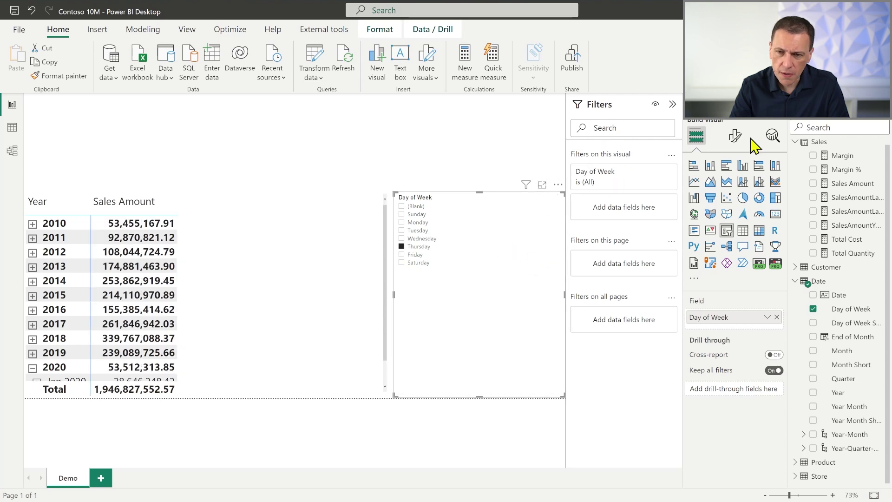
Step: Set the font size of both the header and the values of the Day of Week slicer to 24
{"action": "left_click", "coordinate": [734, 137]}
{"action": "left_click", "coordinate": [732, 166]}
{"action": "type", "text": "font"}
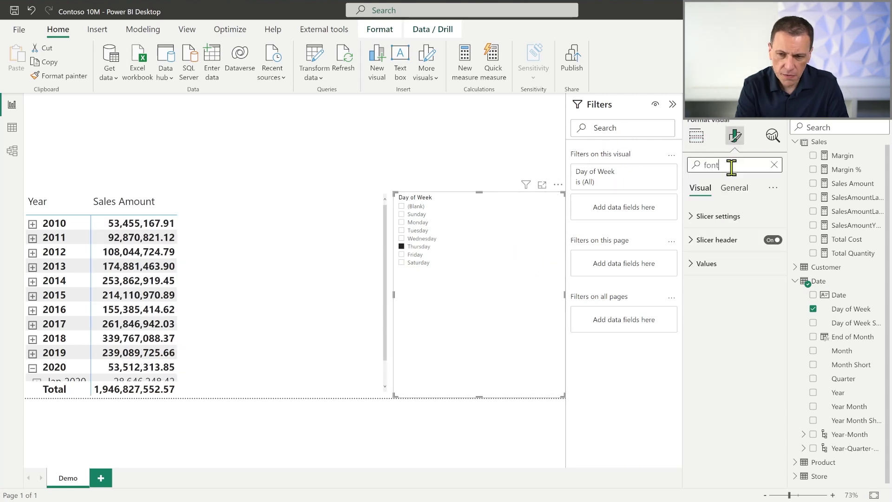
{"action": "left_click", "coordinate": [759, 249]}
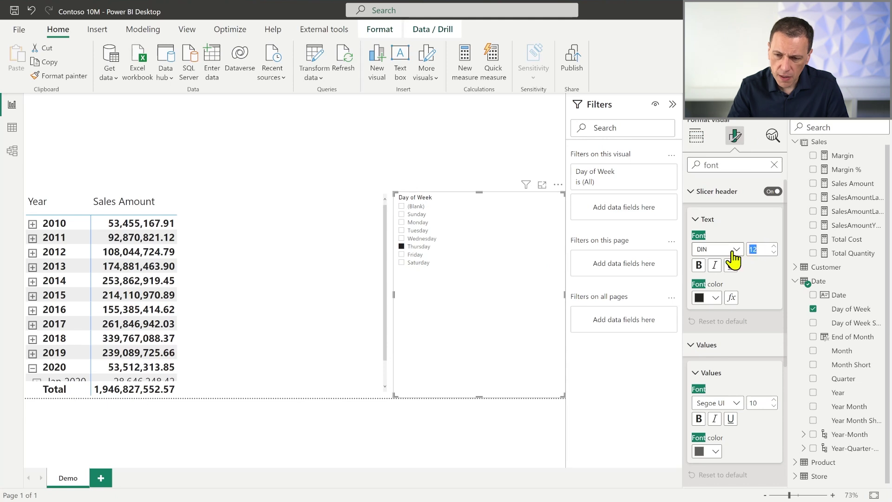
{"action": "type", "text": "24"}
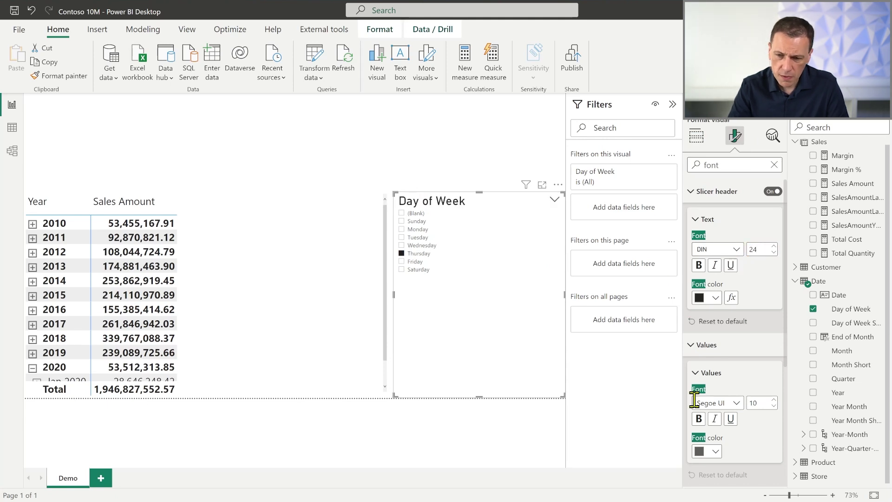
{"action": "left_click", "coordinate": [757, 404]}
{"action": "type", "text": "24"}
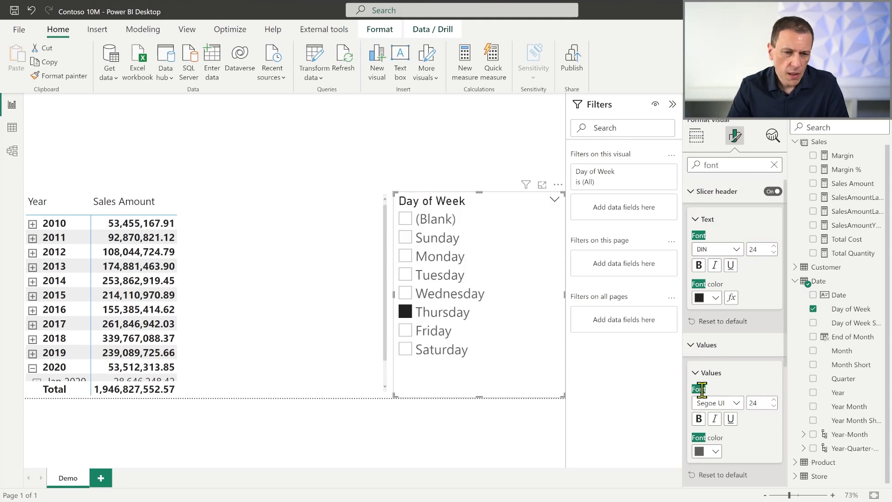
Step: Filter the report to the working days by selecting Monday through Friday in the Day of Week slicer
{"action": "left_click", "coordinate": [406, 238]}
{"action": "left_click", "coordinate": [405, 256]}
{"action": "left_click", "coordinate": [405, 275], "text": "ctrl"}
{"action": "left_click", "coordinate": [405, 294], "text": "ctrl"}
{"action": "left_click", "coordinate": [406, 313], "text": "ctrl"}
{"action": "left_click", "coordinate": [405, 331], "text": "ctrl"}
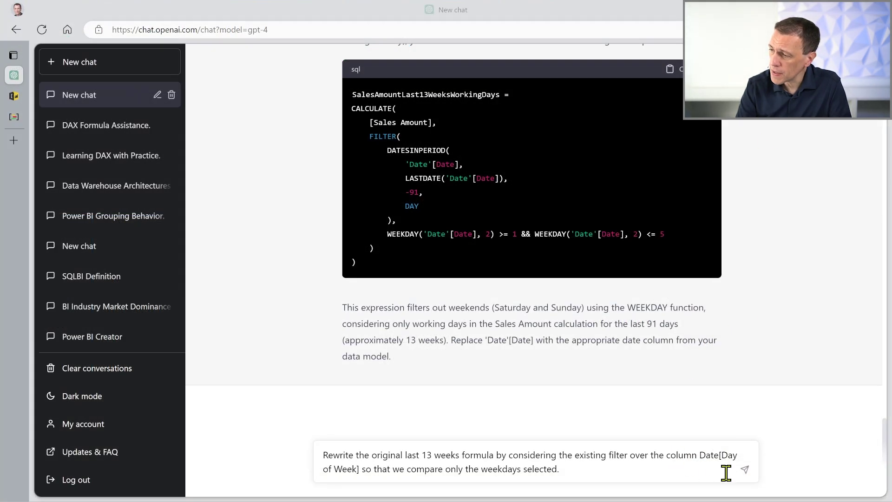
Step: Send the drafted weekday-filter prompt in ChatGPT and copy the SalesAmountLast13WeeksSelectedWeekdays code from the answer
{"action": "left_click", "coordinate": [745, 469]}
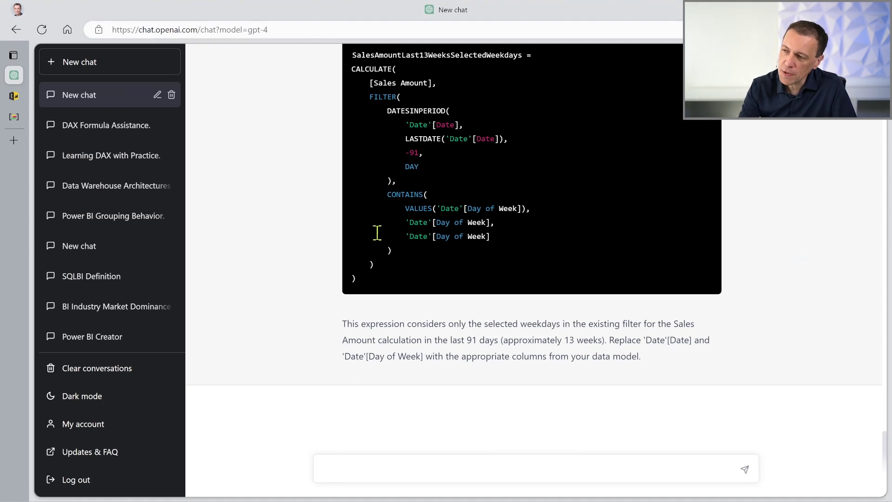
{"action": "left_click_drag", "start_coordinate": [388, 194], "coordinate": [402, 249]}
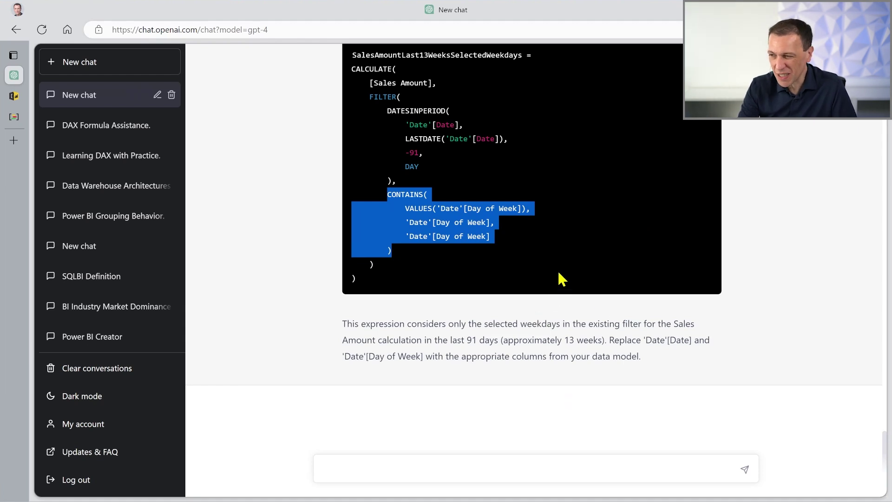
{"action": "scroll", "coordinate": [612, 237], "scroll_direction": "up", "scroll_amount": 2}
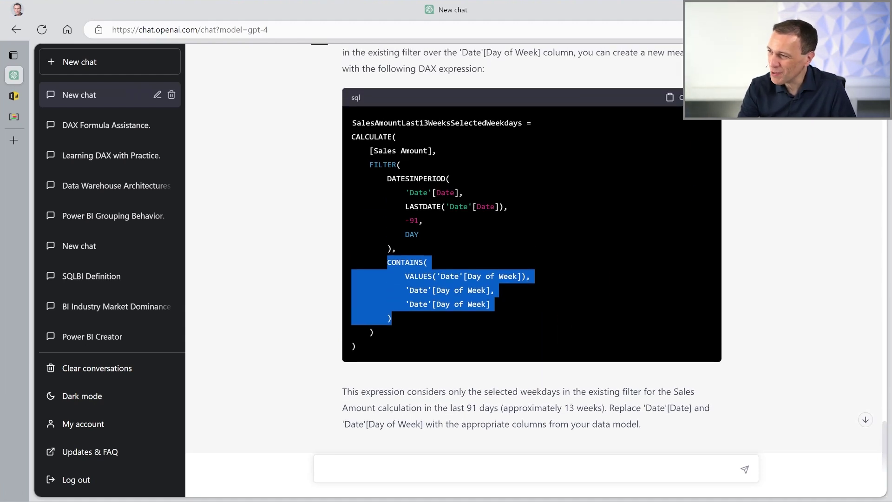
{"action": "left_click", "coordinate": [507, 287]}
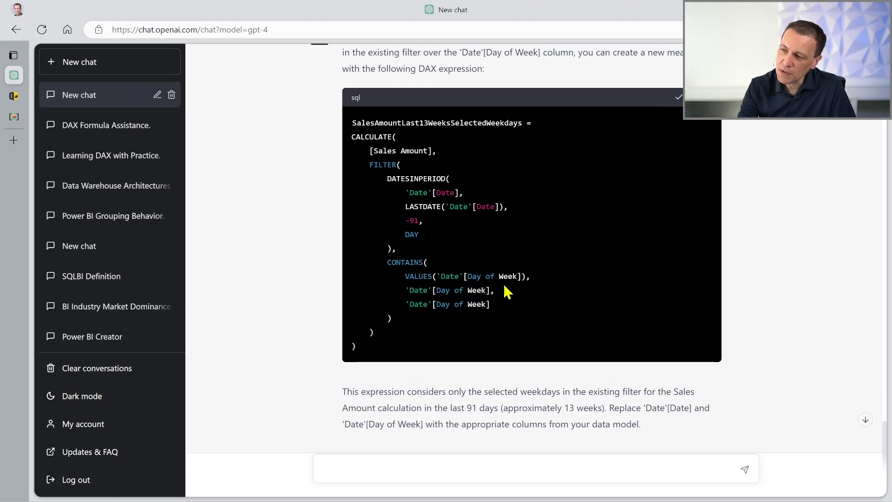
Step: Examine how CONTAINS uses 'Date'[Day of Week] against the table that DATESINPERIOD provides in ChatGPT's formula
{"action": "left_click_drag", "start_coordinate": [386, 179], "coordinate": [409, 251]}
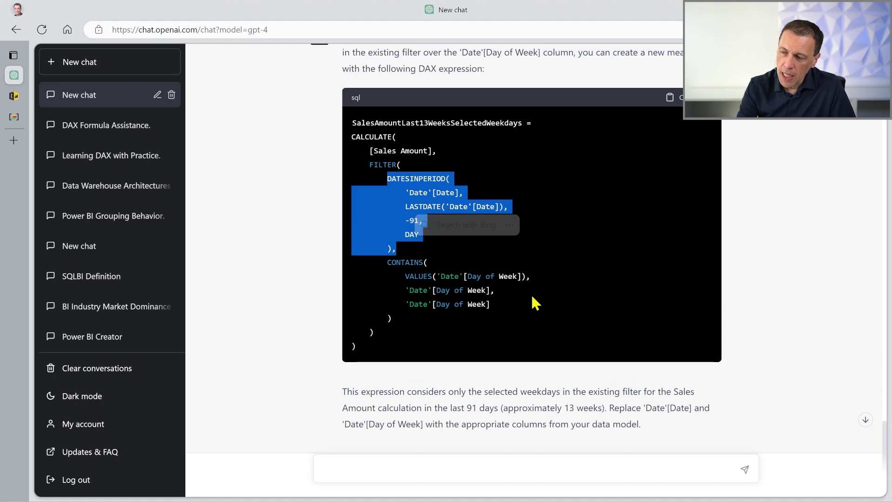
{"action": "left_click_drag", "start_coordinate": [385, 263], "coordinate": [417, 314]}
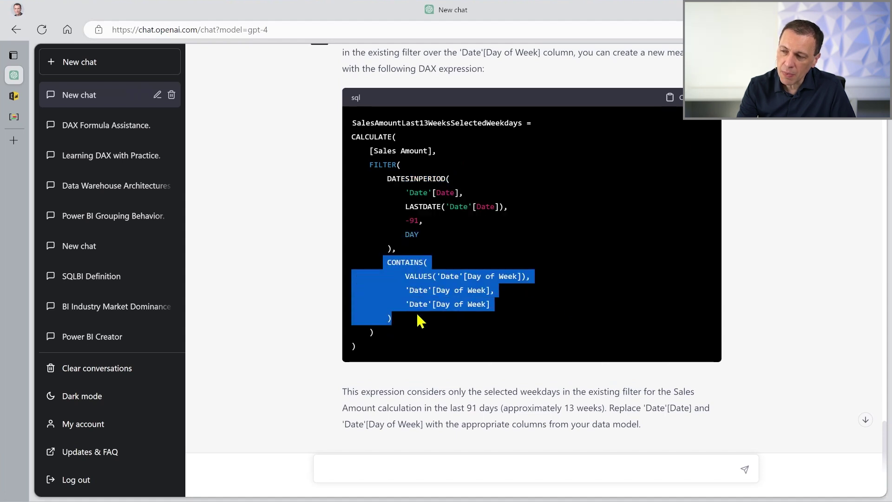
{"action": "left_click", "coordinate": [558, 351]}
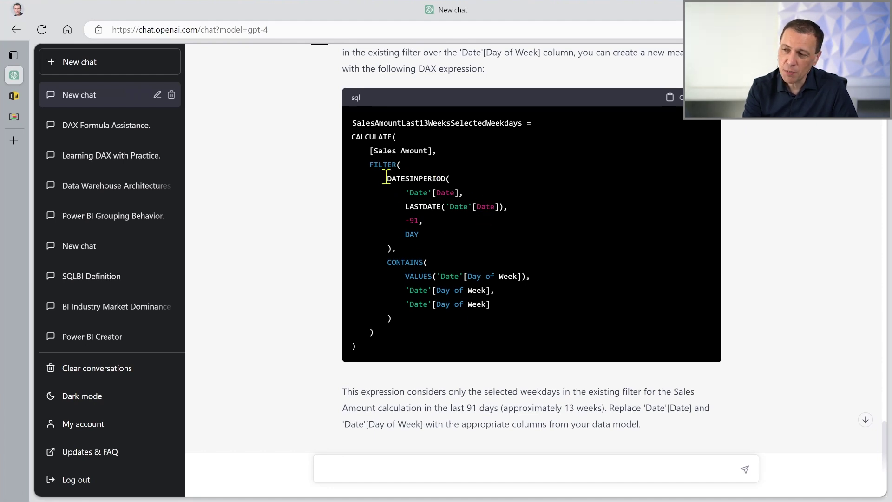
{"action": "left_click_drag", "start_coordinate": [387, 178], "coordinate": [393, 248]}
{"action": "left_click_drag", "start_coordinate": [460, 192], "coordinate": [405, 192]}
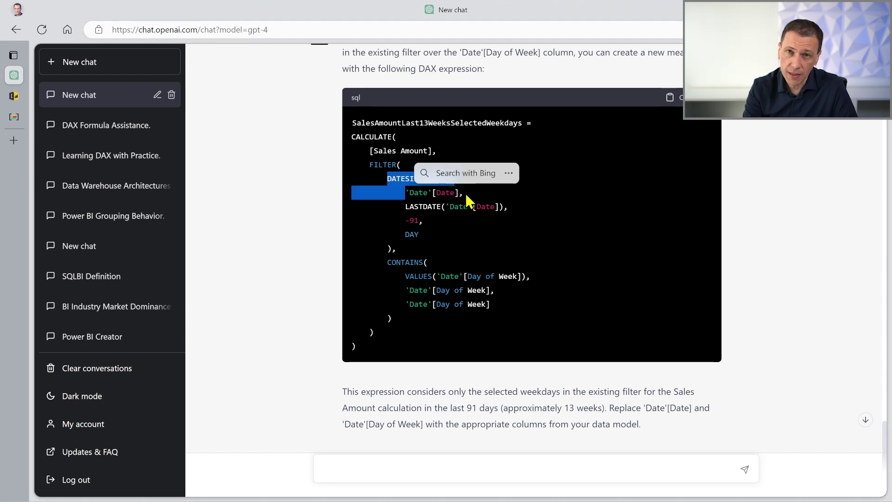
{"action": "left_click", "coordinate": [582, 268]}
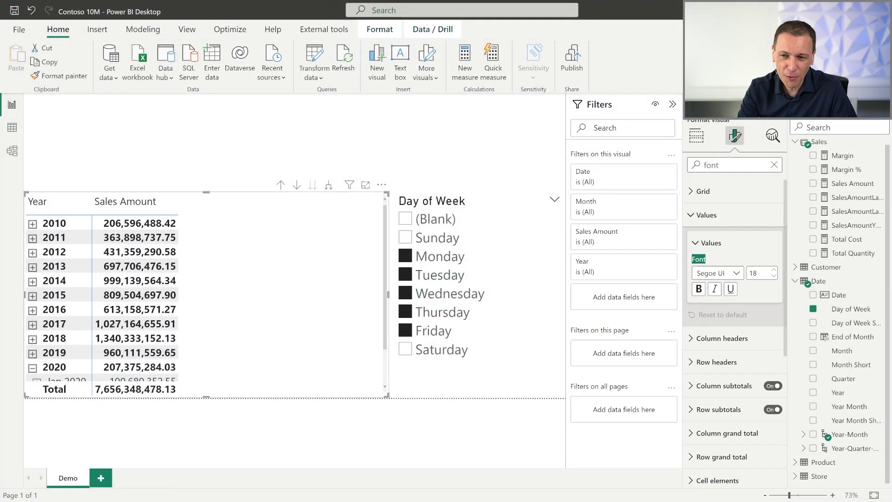
Step: Create a new measure in the Sales table in Power BI Desktop and paste the SalesAmountLast13WeeksSelectedWeekdays code as its formula
{"action": "right_click", "coordinate": [830, 148]}
{"action": "left_click", "coordinate": [802, 149]}
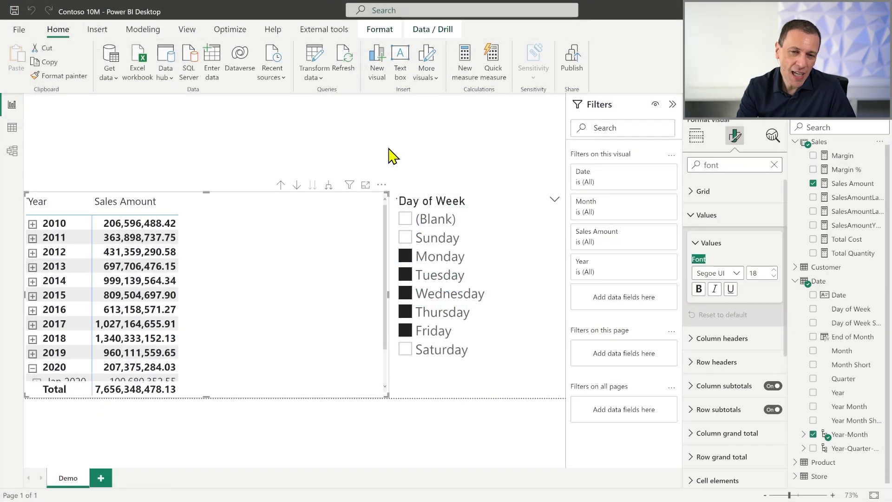
{"action": "type", "text": "SalesAmountLast13WeeksSelectedWeekdays = CALCULATE(     [Sales Amount],     FILTER(         DATESINPERIOD(             'Date'[Date],             LASTDATE('Date'[Date]),             -91,             DAY         ),         CONTAINS(             VALUES('Date'[Day of Week]),             'Date'[Day of Week],             'Date'[Day of Week]         )     ) )"}
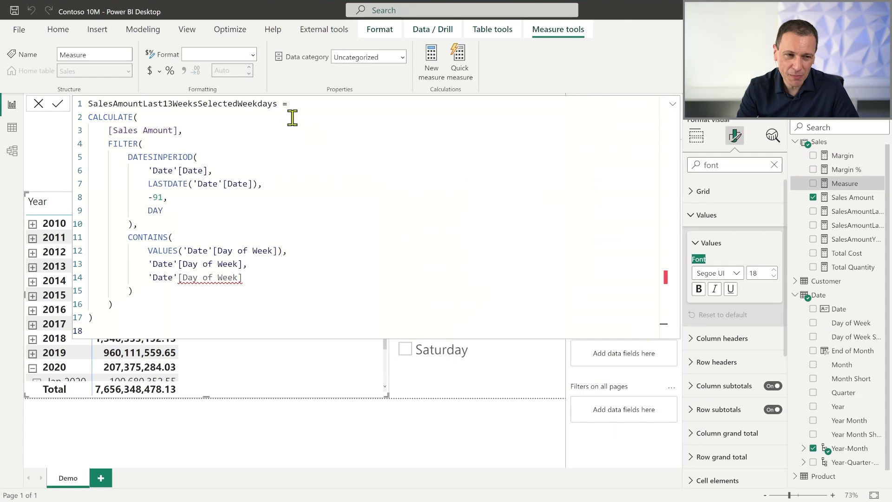
Step: Check the underlined 'Date'[Day of Week] argument against the DATESINPERIOD table, and commit the SalesAmountLast13WeeksSelectedWeekdays measure
{"action": "left_click", "coordinate": [274, 277]}
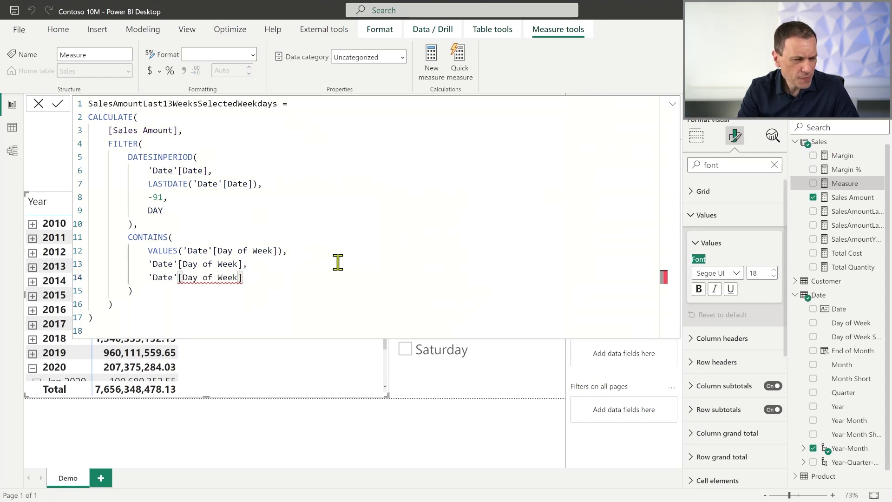
{"action": "left_click_drag", "start_coordinate": [255, 278], "coordinate": [148, 282]}
{"action": "left_click_drag", "start_coordinate": [129, 157], "coordinate": [143, 225]}
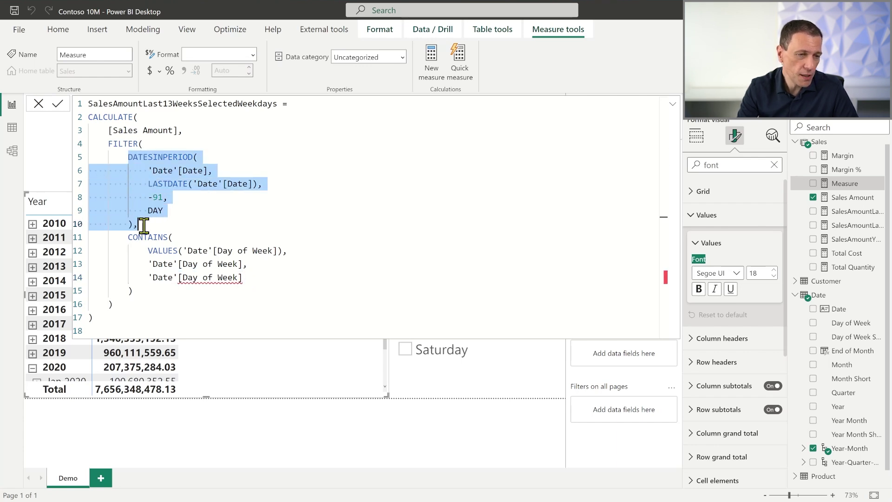
{"action": "left_click", "coordinate": [264, 280]}
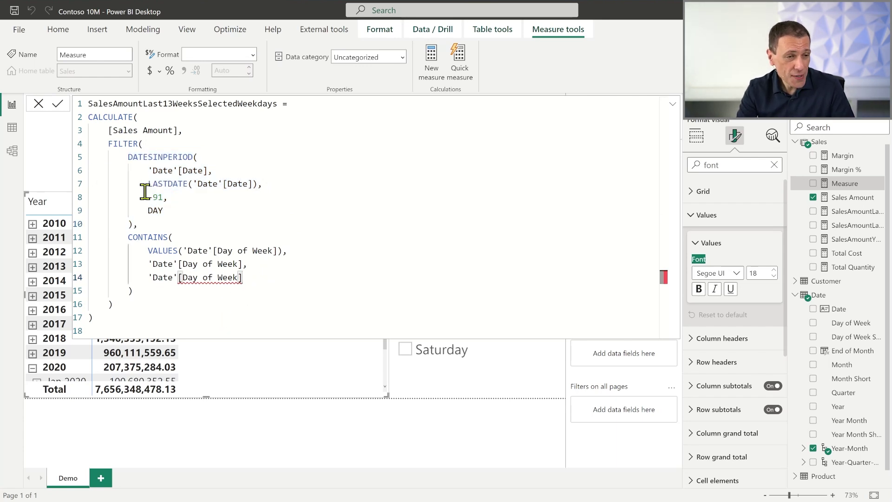
{"action": "left_click", "coordinate": [58, 104]}
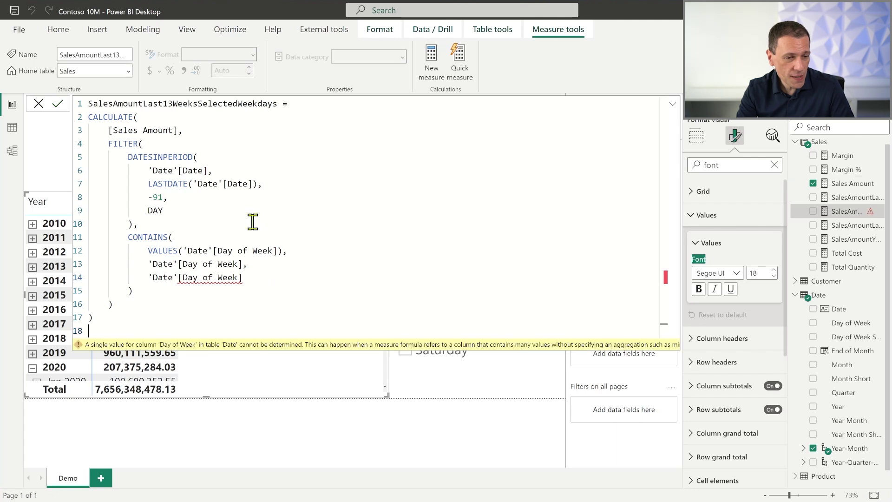
{"action": "mouse_move", "coordinate": [93, 350]}
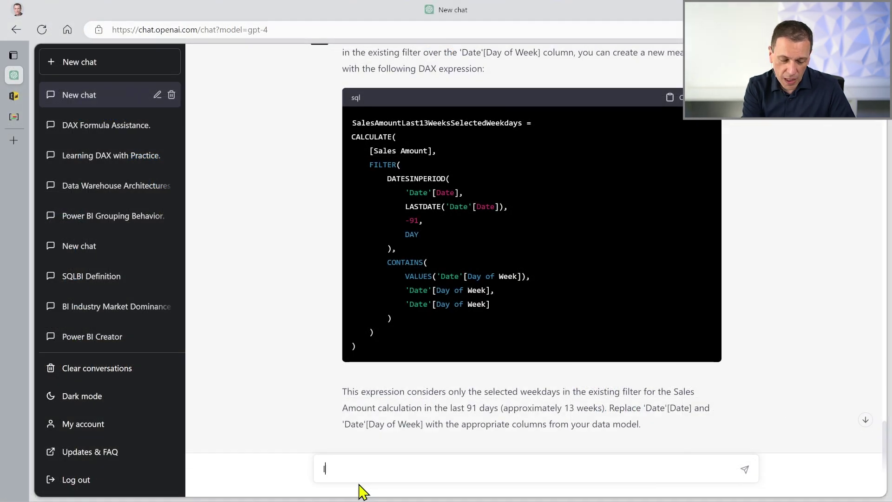
Step: Tell ChatGPT the formula gives "A single value for column 'Day of Week' in table 'Date' cannot be determined." and ask what to do
{"action": "type", "text": "ied the"}
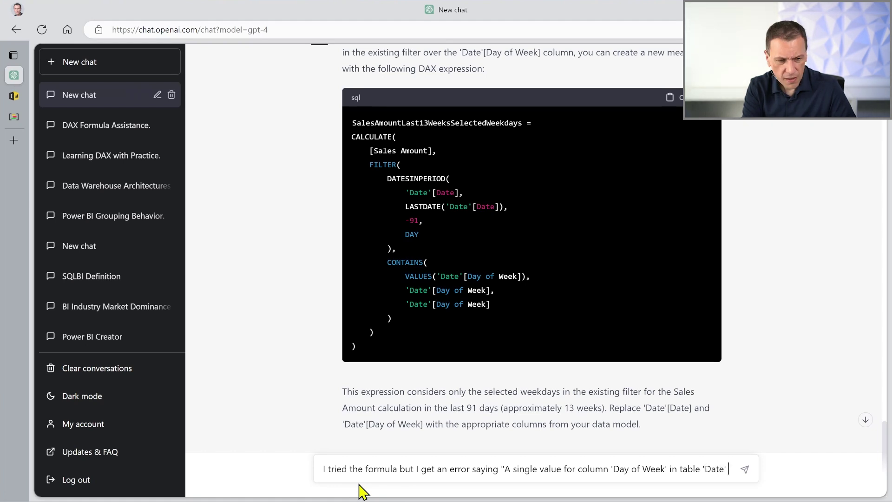
{"action": "type", "text": "cannot be determined."}
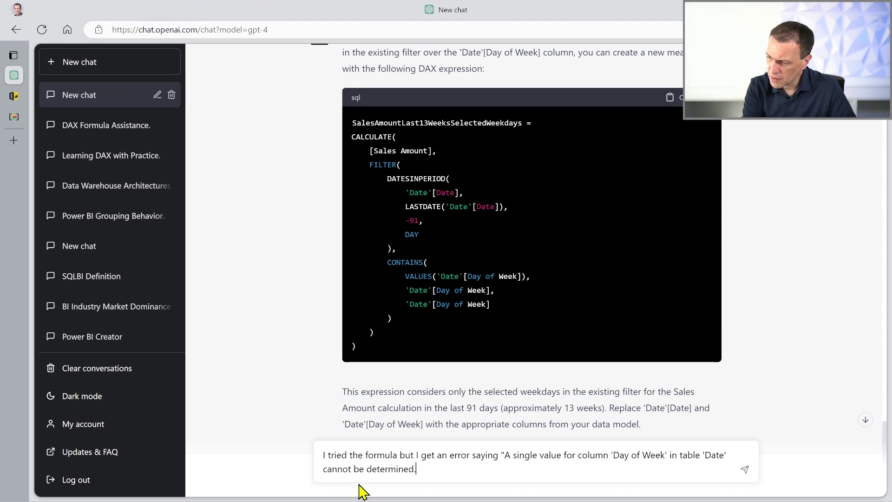
{"action": "type", "text": "should I do?"}
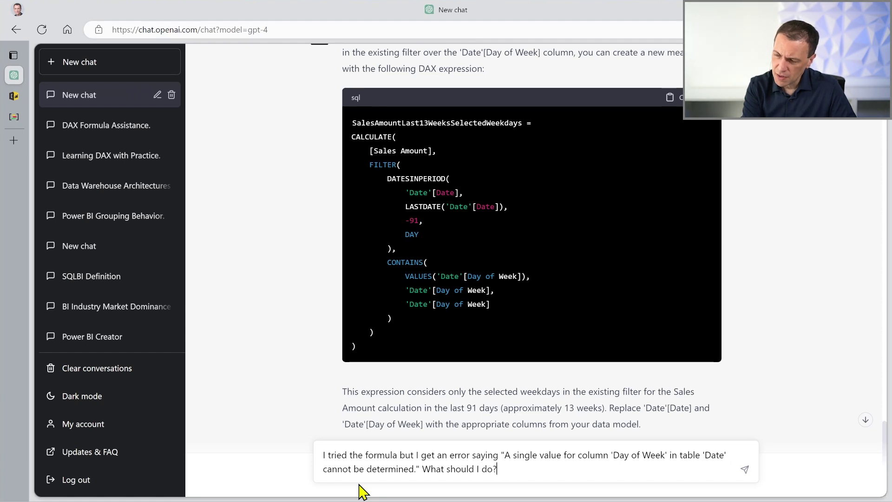
{"action": "key", "text": "Return"}
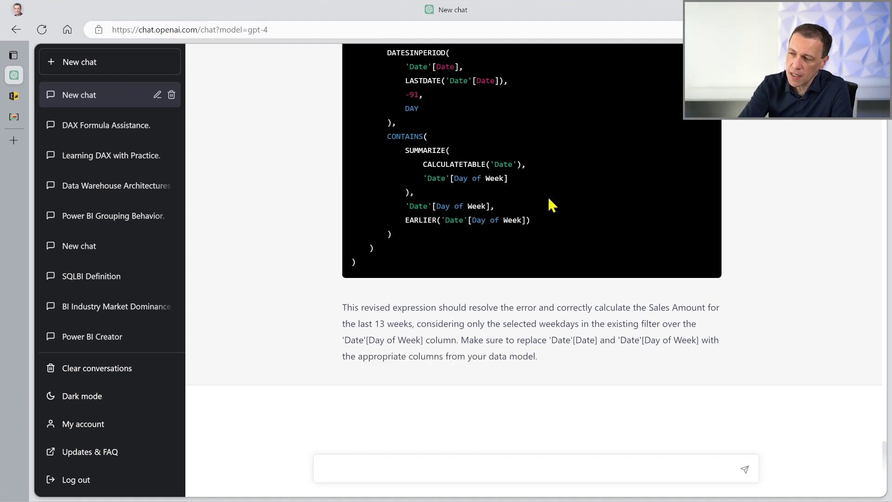
Step: Compare the SUMMARIZE and EARLIER arguments of the revised CONTAINS call with the VALUES and 'Date'[Day of Week] arguments in the previous formula
{"action": "left_click_drag", "start_coordinate": [405, 150], "coordinate": [410, 191]}
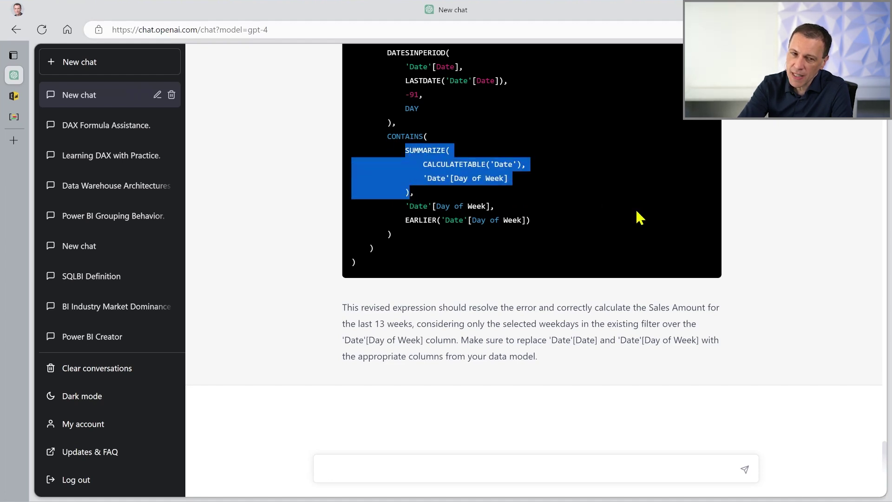
{"action": "scroll", "coordinate": [611, 205], "scroll_direction": "up", "scroll_amount": 10}
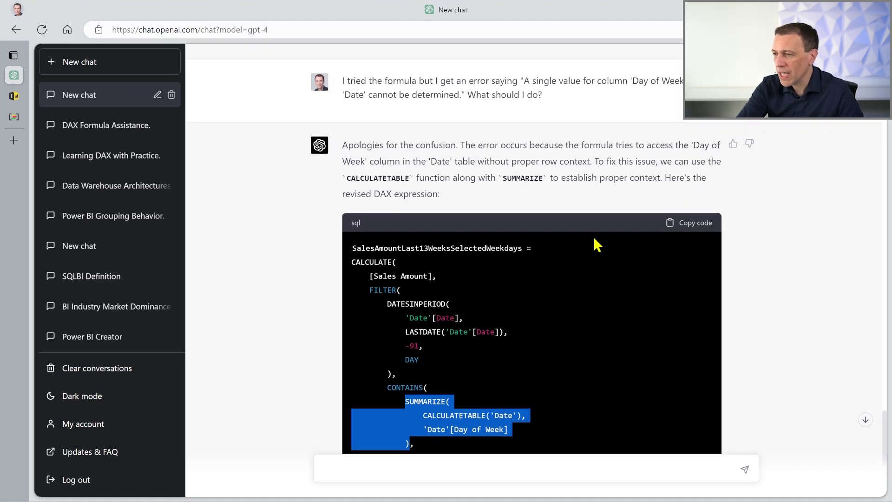
{"action": "scroll", "coordinate": [594, 239], "scroll_direction": "up", "scroll_amount": 1}
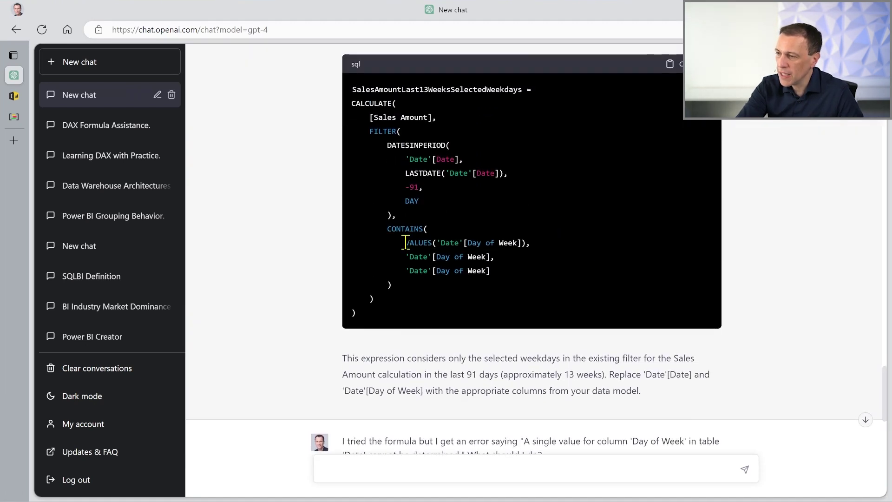
{"action": "left_click_drag", "start_coordinate": [405, 242], "coordinate": [543, 243]}
{"action": "left_click_drag", "start_coordinate": [491, 270], "coordinate": [398, 279]}
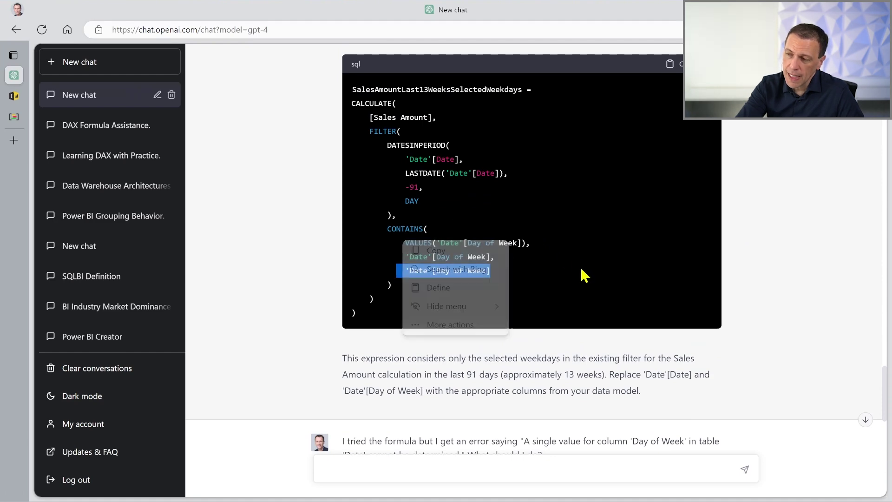
{"action": "scroll", "coordinate": [581, 275], "scroll_direction": "down", "scroll_amount": 10}
{"action": "scroll", "coordinate": [564, 339], "scroll_direction": "down", "scroll_amount": 1}
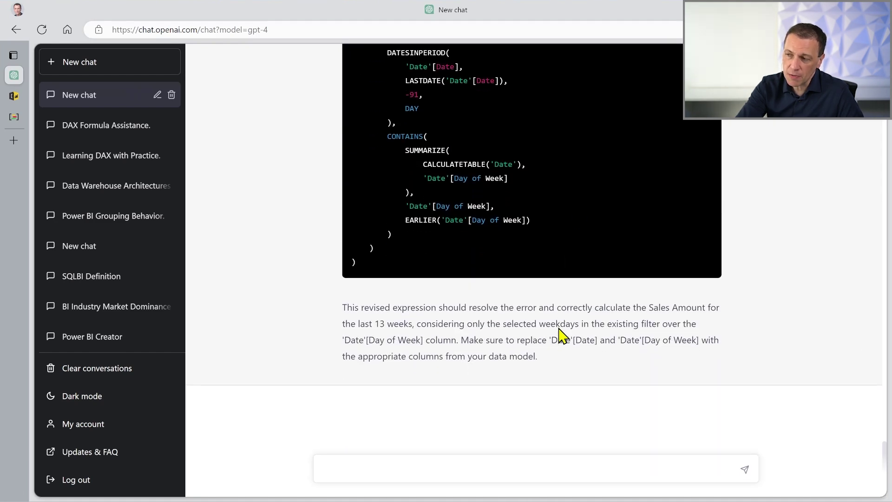
Step: Copy ChatGPT's revised SUMMARIZE code, replace the SalesAmountLast13WeeksSelectedWeekdays formula with it in Power BI Desktop, and commit the measure
{"action": "scroll", "coordinate": [442, 260], "scroll_direction": "up", "scroll_amount": 5}
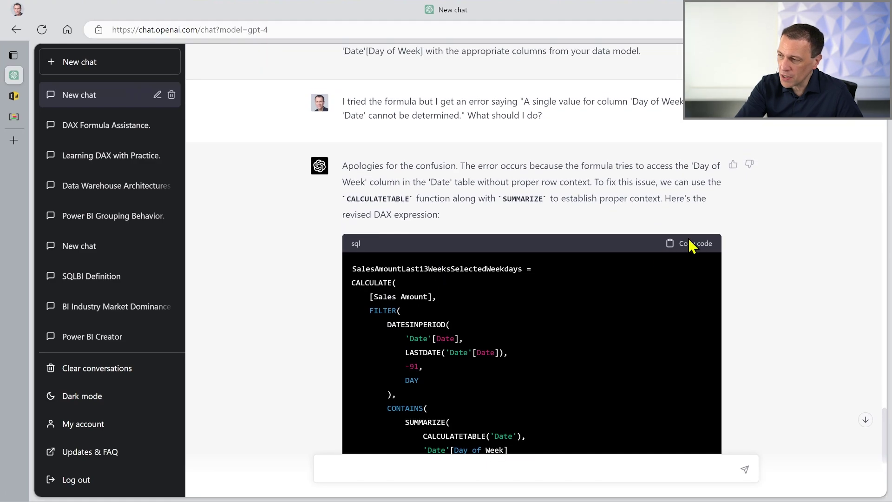
{"action": "left_click", "coordinate": [692, 249]}
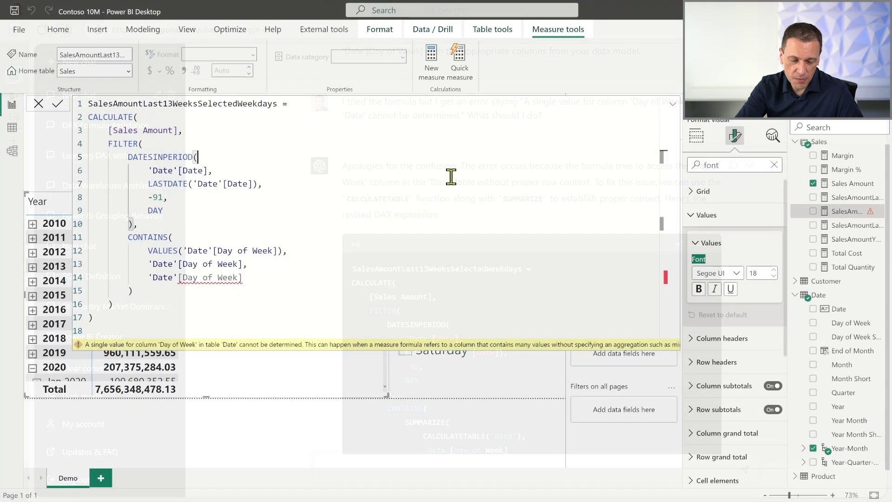
{"action": "key", "text": "ctrl+a"}
{"action": "key", "text": "ctrl+v"}
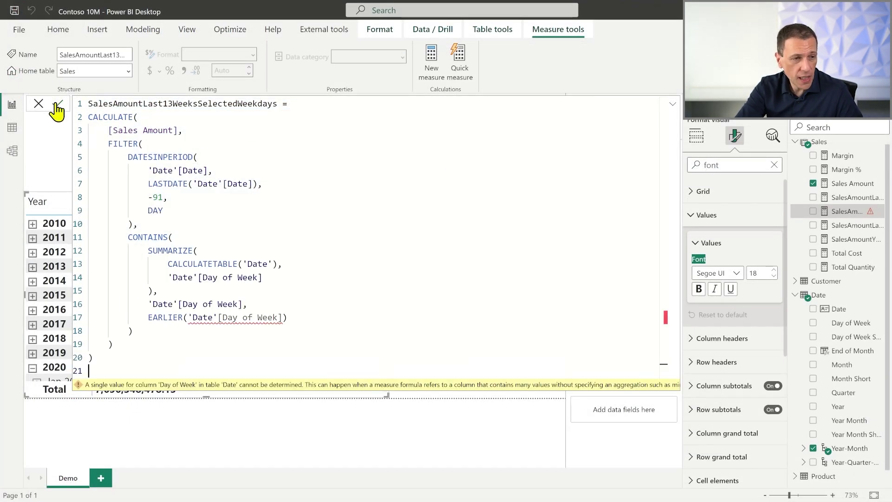
{"action": "key", "text": "Return"}
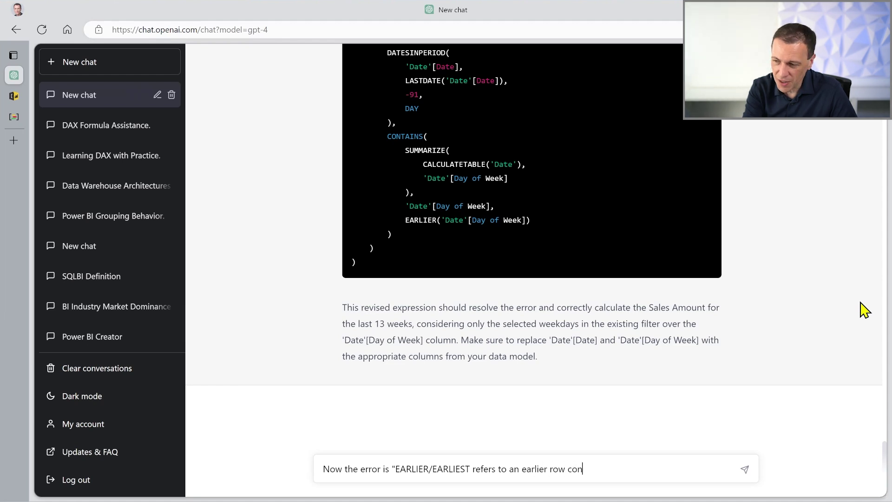
Step: Report to ChatGPT that the error is now "EARLIER/EARLIEST refers to an earlier row context which doesn't exist."
{"action": "type", "text": "hich"}
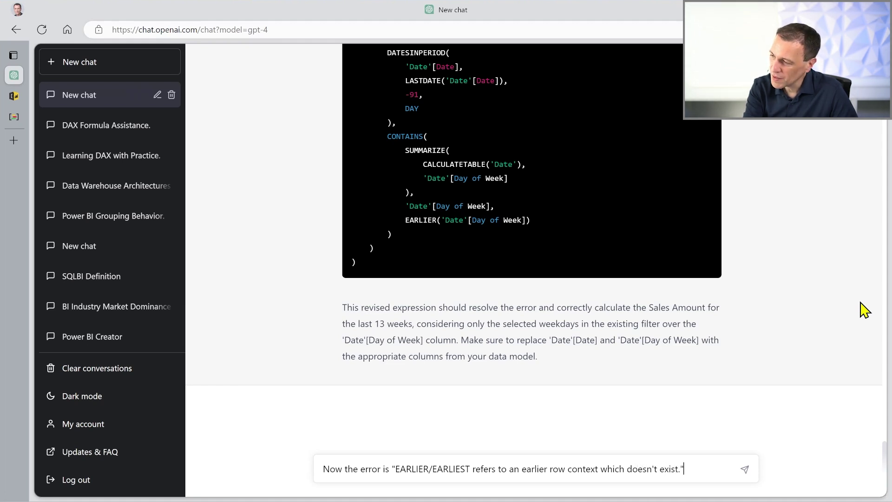
{"action": "type", "text": " doesn't exist.\""}
{"action": "key", "text": "Return"}
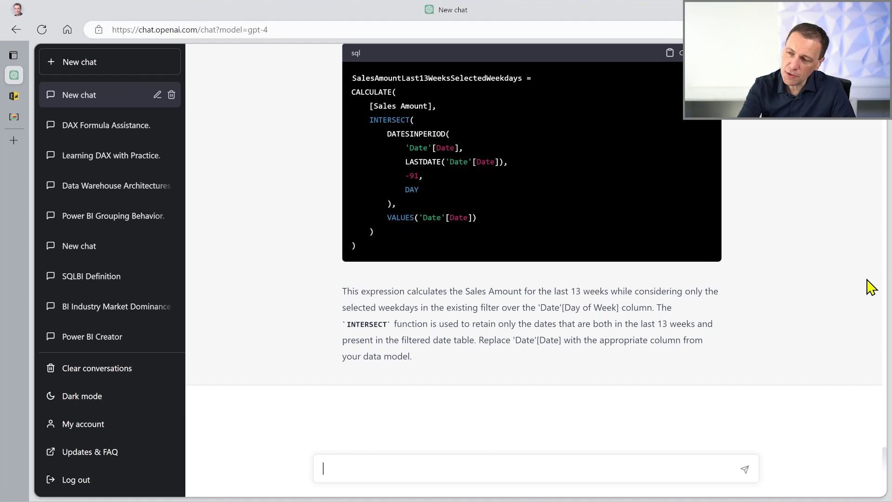
Step: Review ChatGPT's INTERSECT version, replace the SalesAmountLast13WeeksSelectedWeekdays formula with it in Power BI Desktop, and commit the measure
{"action": "left_click_drag", "start_coordinate": [388, 134], "coordinate": [403, 203]}
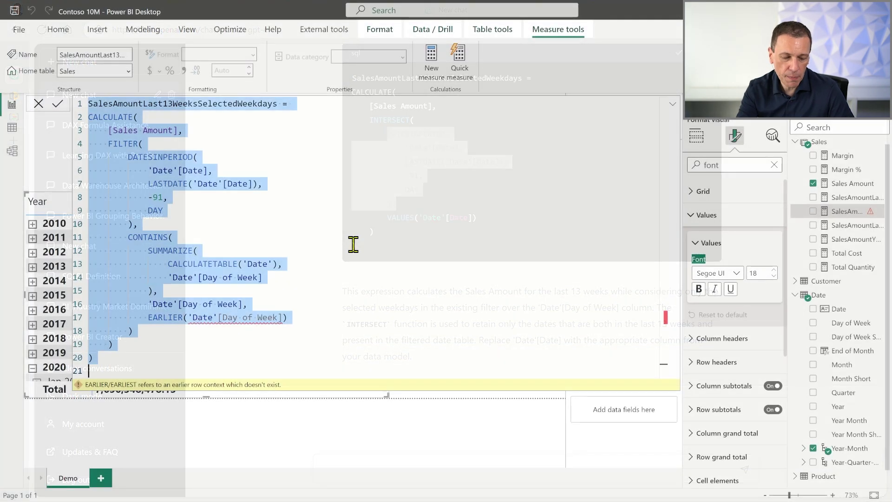
{"action": "type", "text": "SalesAmountLast13WeeksSelectedWeekdays = CALCULATE(     [Sales Amount],     INTERSECT(         DATESINPERIOD(             'Date'[Date],             LASTDATE('Date'[Date]),             -91,             DAY         ),         VALUES('Date'[Date])     ) )"}
{"action": "left_click", "coordinate": [58, 104]}
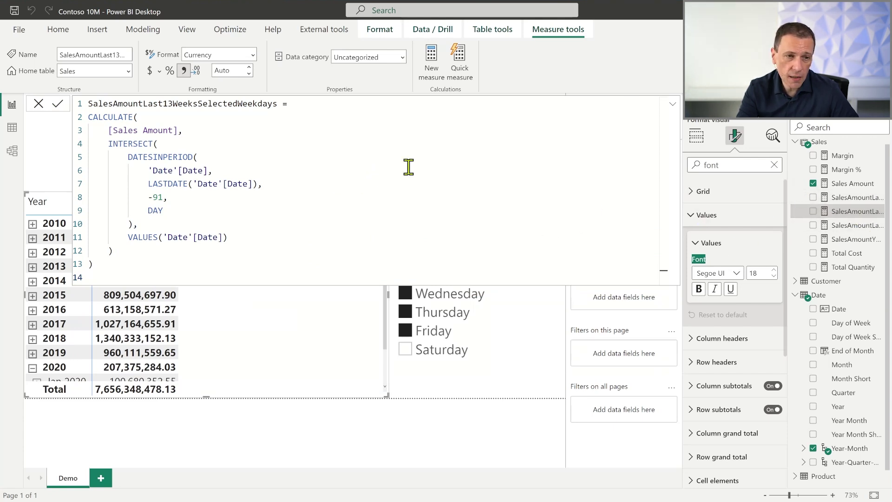
Step: Widen the field list, add SalesAmountLast13WeeksSelectedWeekdays to the matrix, and collapse the formula to uncover the visual
{"action": "left_click_drag", "start_coordinate": [790, 194], "coordinate": [762, 197]}
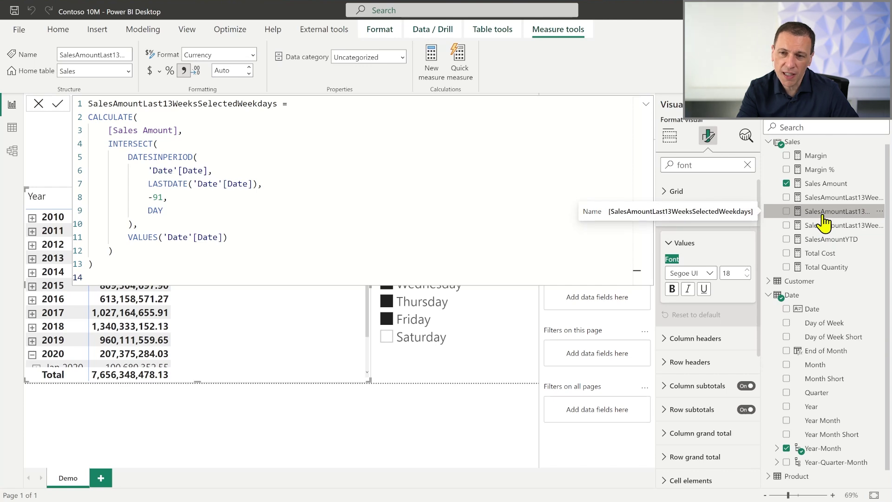
{"action": "left_click", "coordinate": [787, 211]}
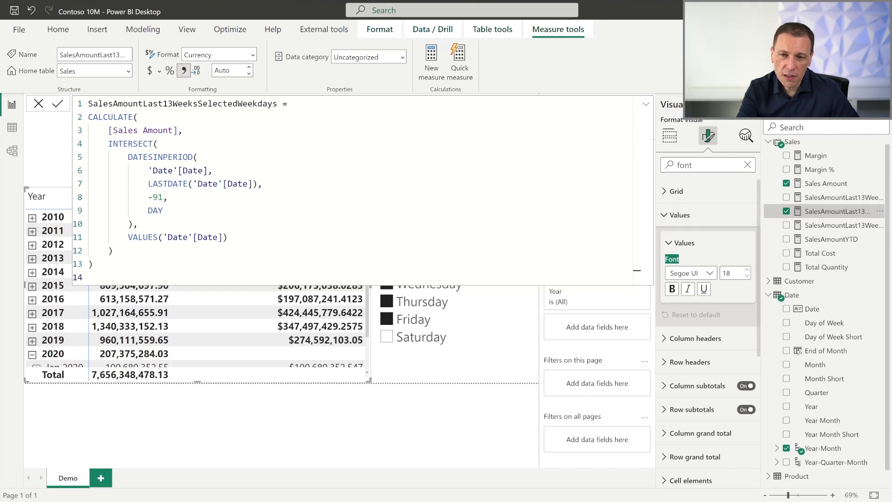
{"action": "left_click", "coordinate": [647, 105]}
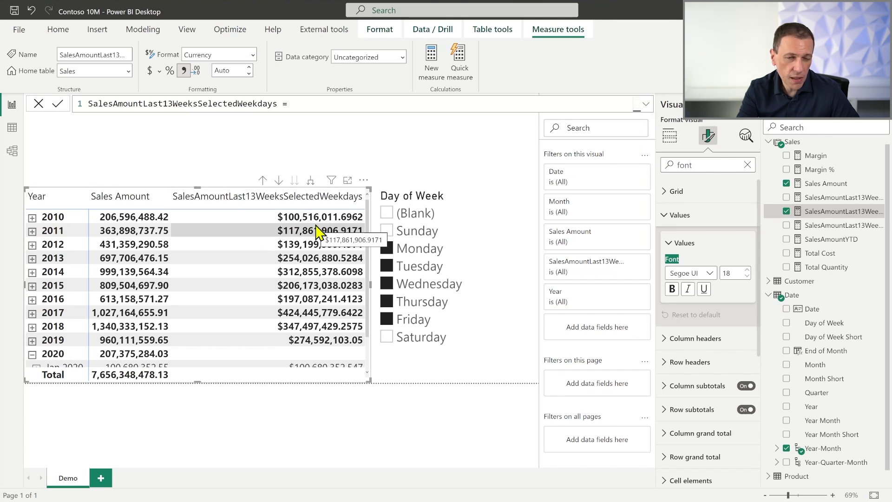
{"action": "left_click", "coordinate": [647, 106]}
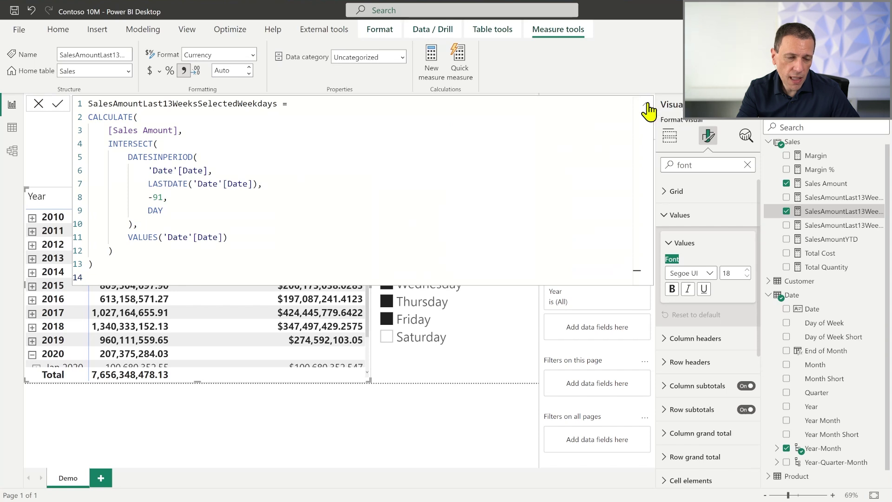
{"action": "left_click", "coordinate": [647, 106]}
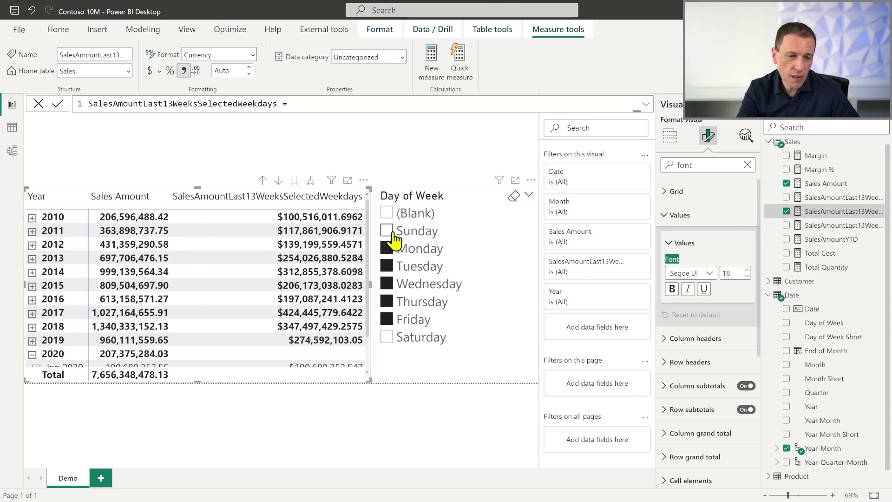
Step: Test the matrix by adding Sunday and Saturday to the Day of Week slicer, and restore the Monday to Friday selection
{"action": "left_click", "coordinate": [389, 232], "text": "ctrl"}
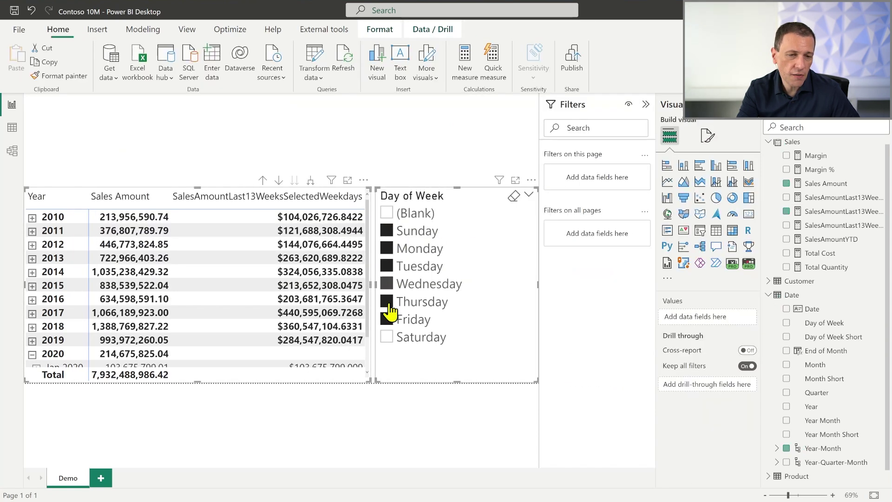
{"action": "left_click", "coordinate": [389, 337], "text": "ctrl"}
{"action": "left_click", "coordinate": [389, 337], "text": "ctrl"}
{"action": "left_click", "coordinate": [389, 231], "text": "ctrl"}
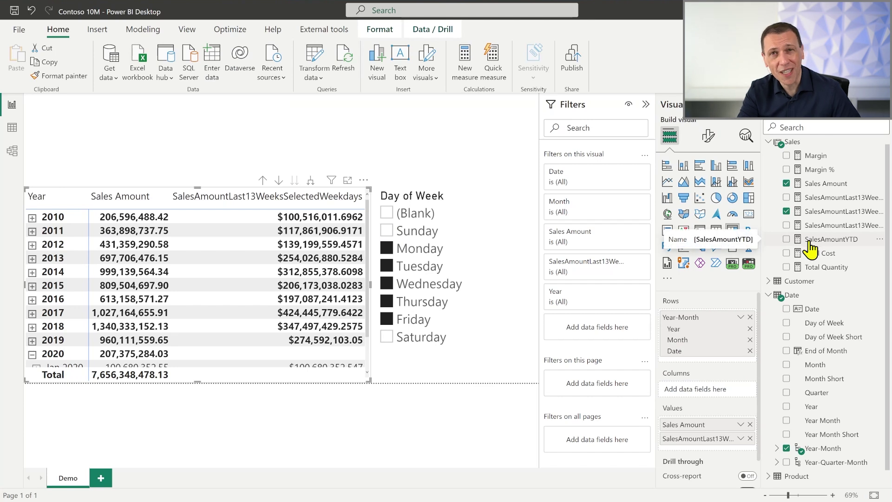
Step: Expand 2010 and Jun 2010 in the matrix to inspect the measure by month and by day
{"action": "left_click", "coordinate": [32, 217]}
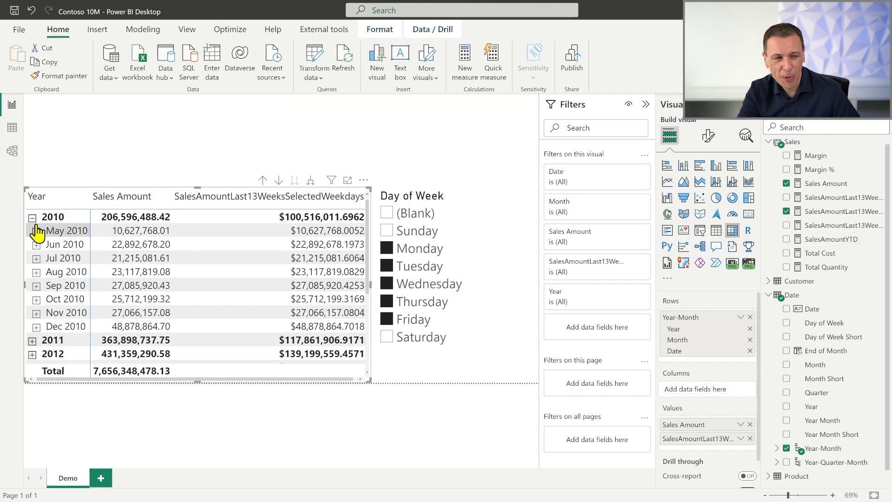
{"action": "left_click", "coordinate": [36, 244]}
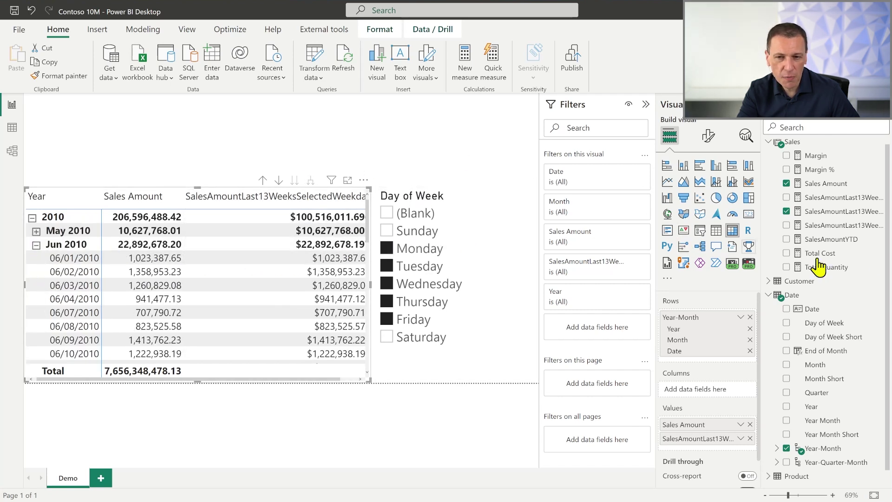
Step: Rename the SalesAmountLast13WeeksSelectedWeekdays measure as Sales13weeks and set its format to Decimal number
{"action": "left_click", "coordinate": [818, 212]}
{"action": "double_click", "coordinate": [247, 103]}
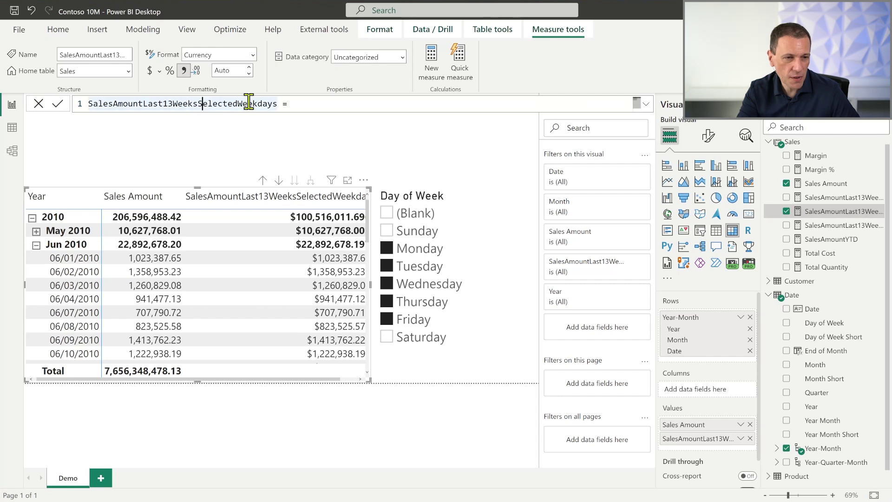
{"action": "left_click_drag", "start_coordinate": [279, 104], "coordinate": [115, 103]}
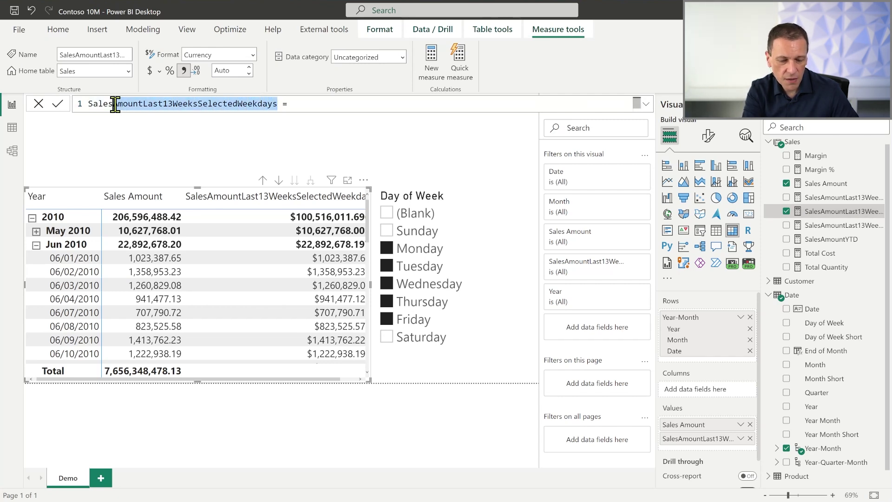
{"action": "key", "text": "BackSpace"}
{"action": "type", "text": "13weeks"}
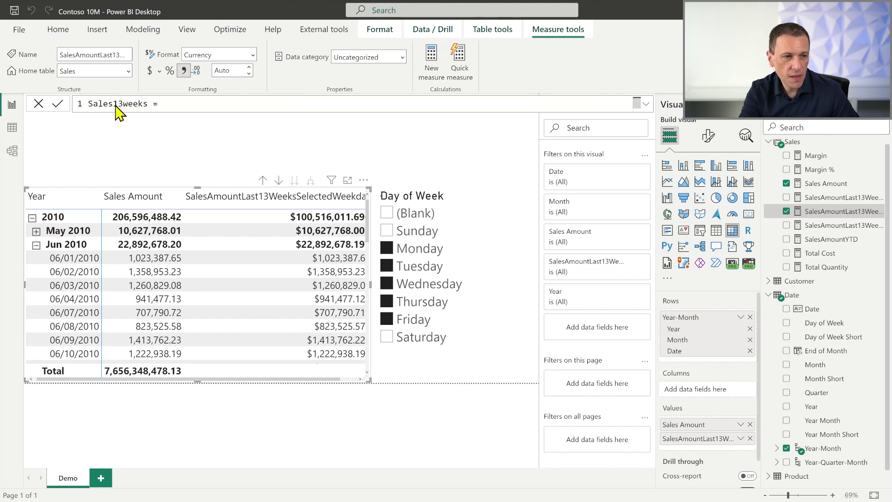
{"action": "key", "text": "Return"}
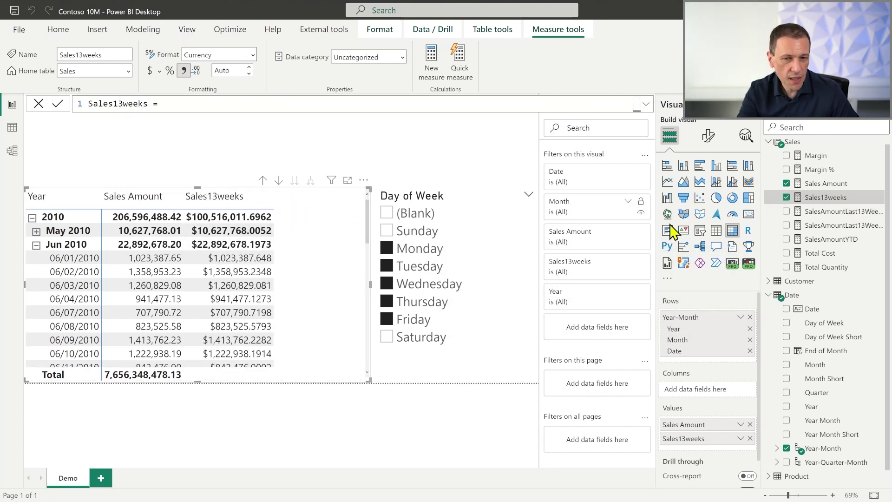
{"action": "left_click", "coordinate": [253, 55]}
{"action": "left_click", "coordinate": [234, 107]}
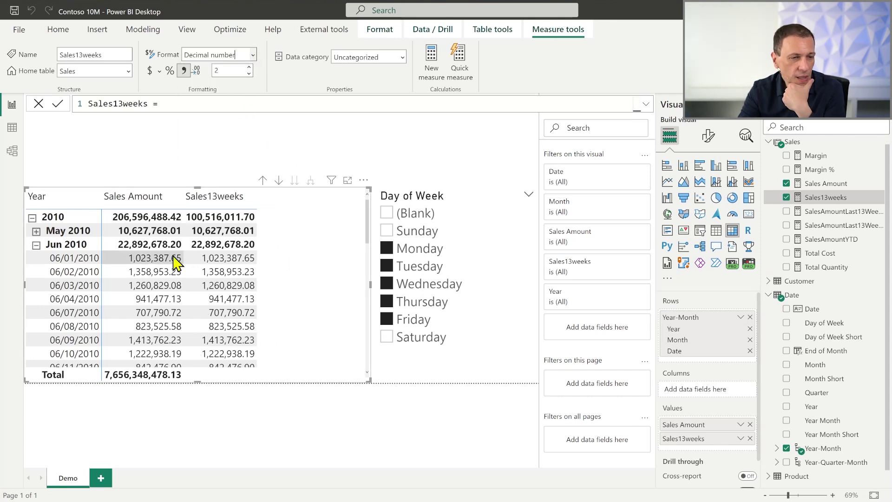
Step: Compare Sales Amount with Sales13weeks on the daily rows of May and Jun 2010, and collapse both months
{"action": "left_click", "coordinate": [35, 231]}
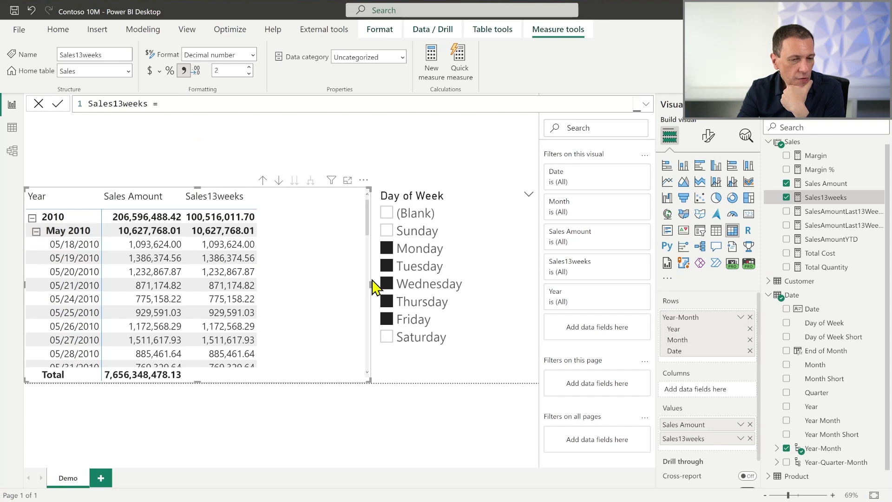
{"action": "left_click", "coordinate": [397, 321]}
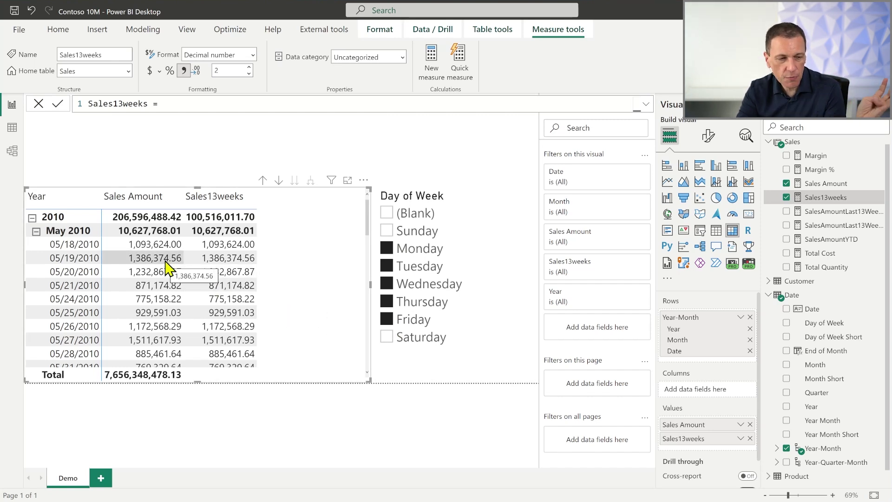
{"action": "left_click", "coordinate": [36, 231]}
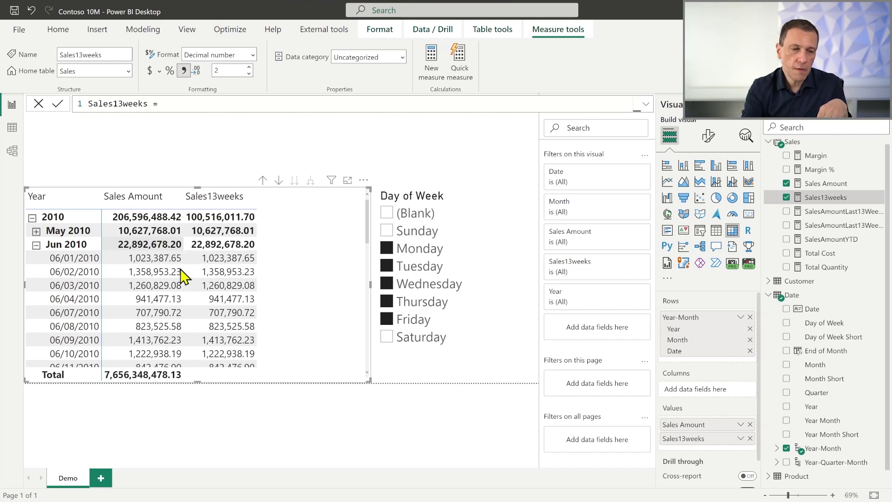
{"action": "left_click", "coordinate": [36, 244]}
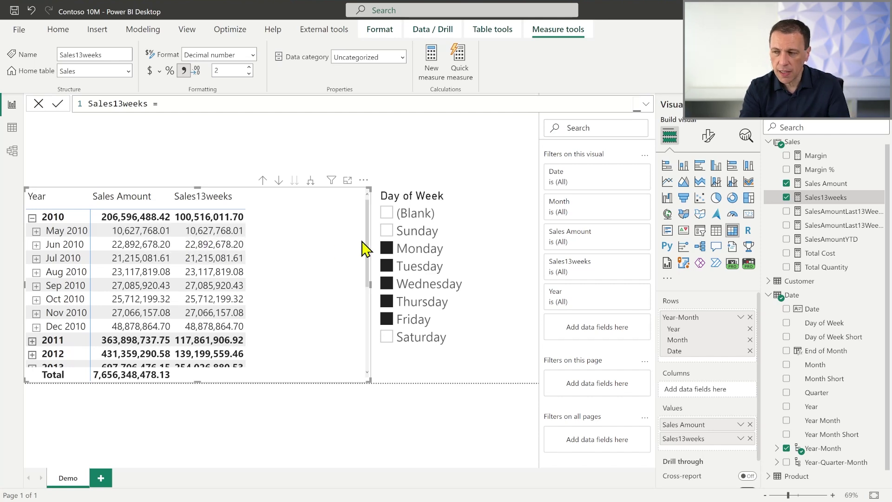
Step: Expand the Sales13weeks formula and examine its VALUES('Date'[Date]), DATESINPERIOD and INTERSECT parts
{"action": "left_click", "coordinate": [648, 104]}
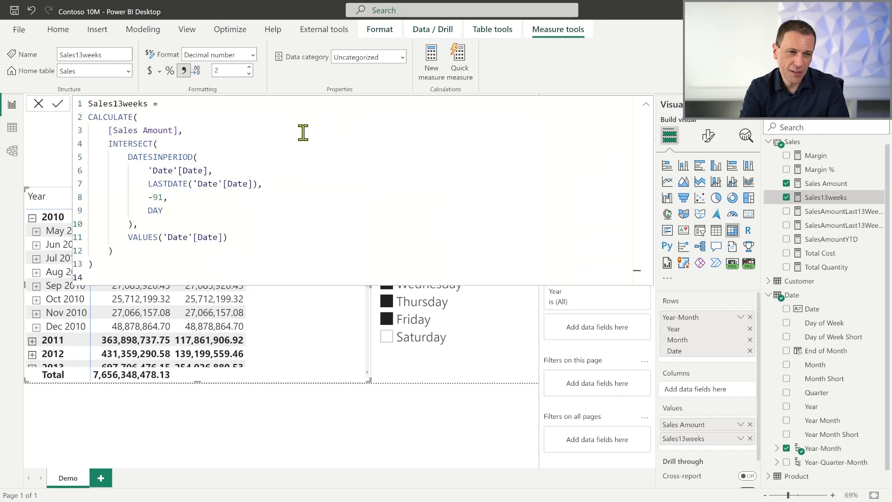
{"action": "left_click_drag", "start_coordinate": [230, 237], "coordinate": [128, 237]}
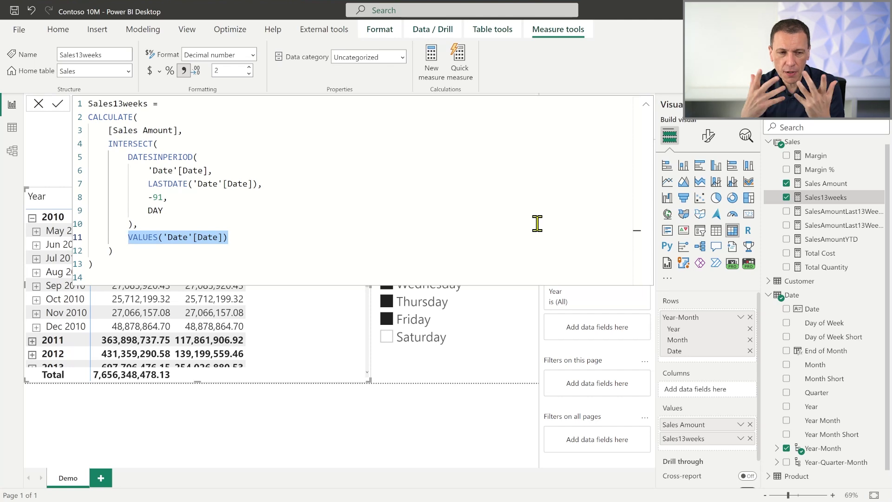
{"action": "left_click", "coordinate": [228, 237]}
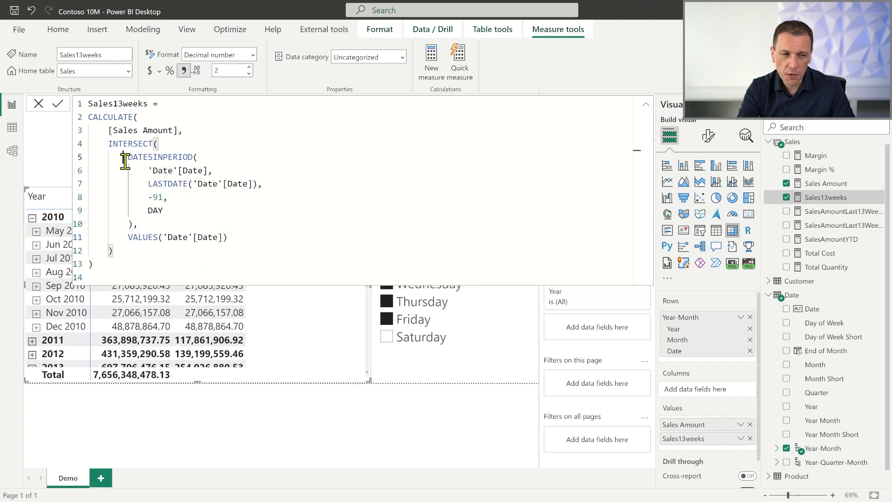
{"action": "left_click_drag", "start_coordinate": [125, 158], "coordinate": [132, 222]}
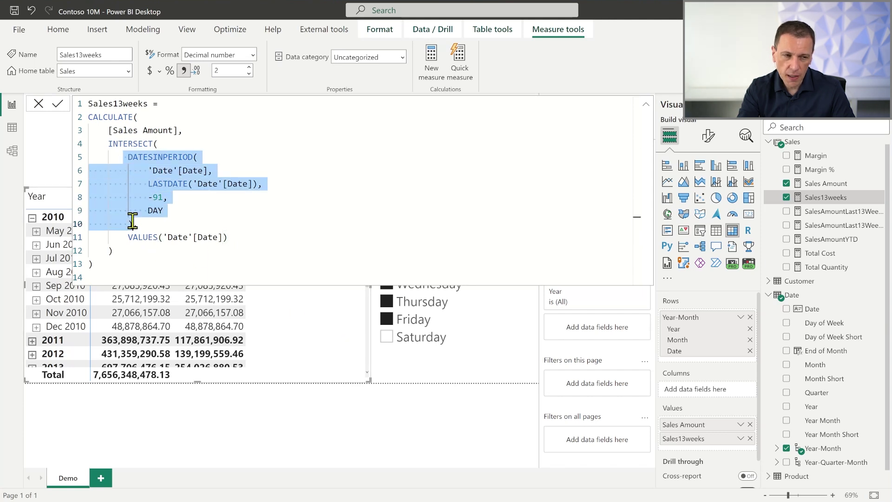
{"action": "double_click", "coordinate": [109, 143]}
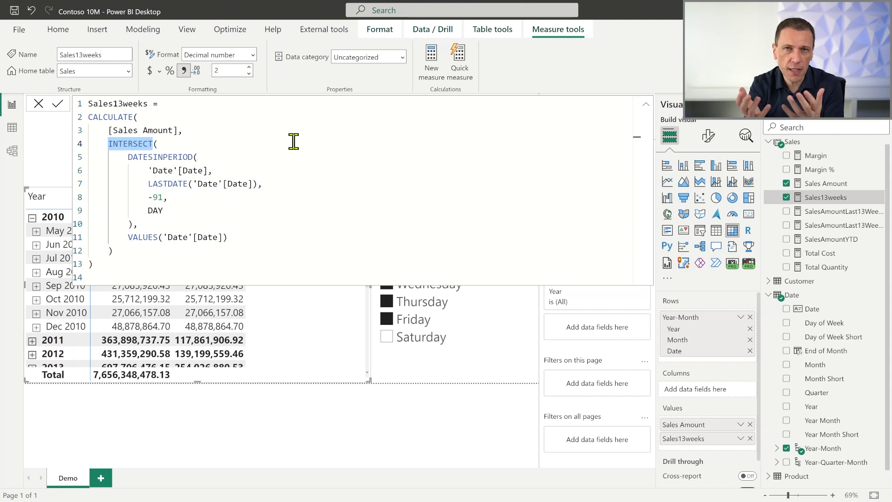
{"action": "key", "text": "Escape"}
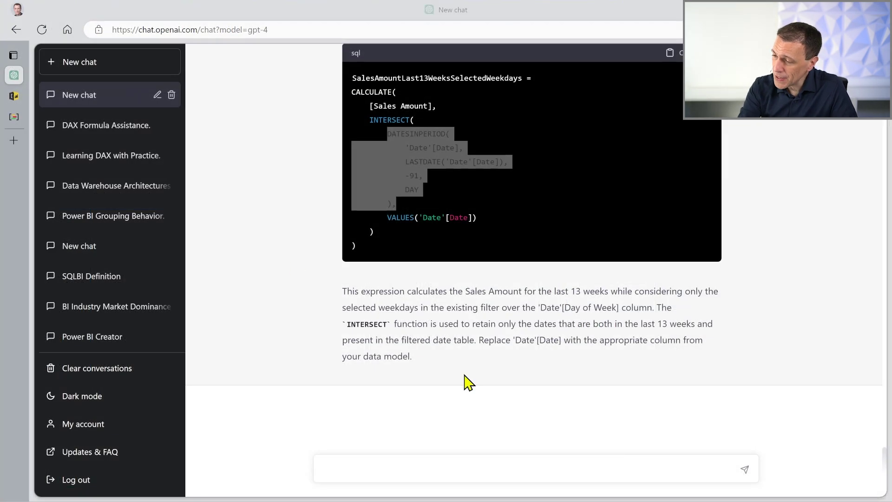
Step: In ChatGPT, write that it cannot use INTERSECT this way because it reduces the selected dates to those existing in the filter context
{"action": "left_click", "coordinate": [472, 467]}
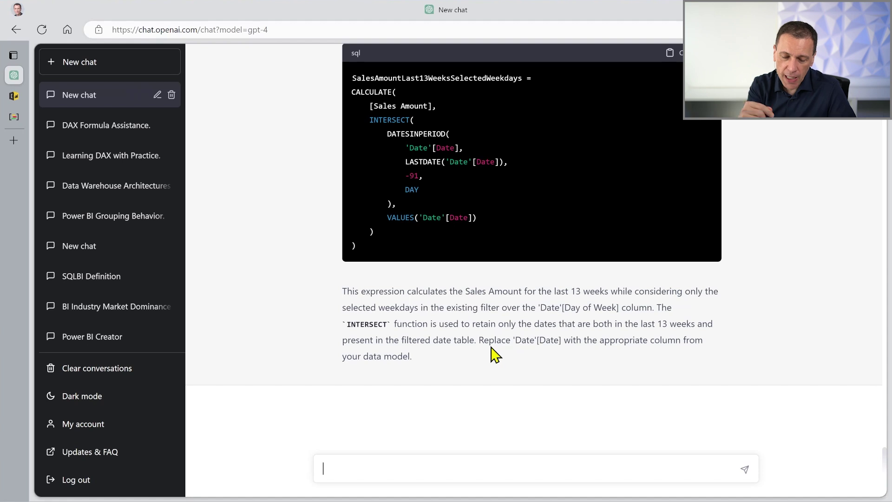
{"action": "type", "text": "You cann"}
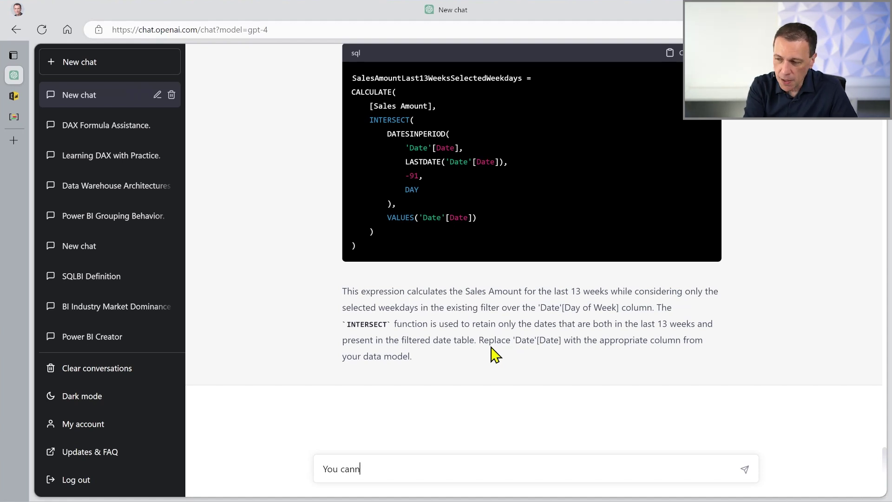
{"action": "type", "text": "ot use INTERSECT w"}
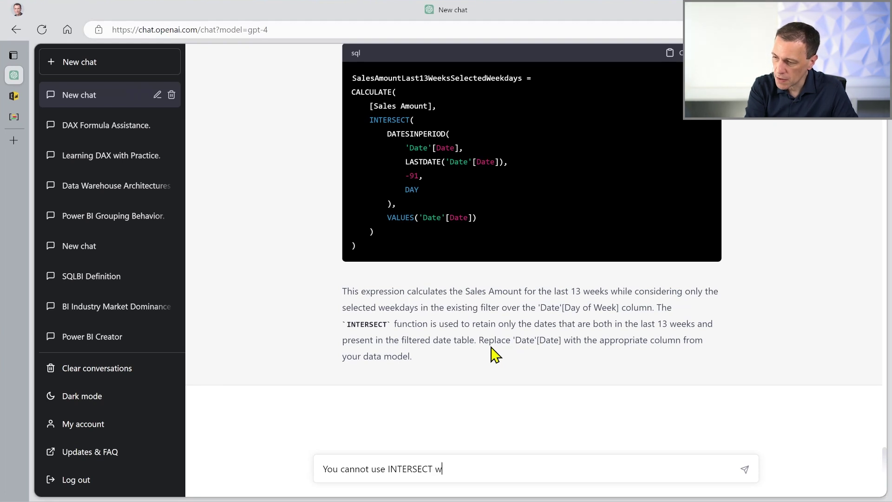
{"action": "key", "text": "BackSpace"}
{"action": "type", "text": "this way because you"}
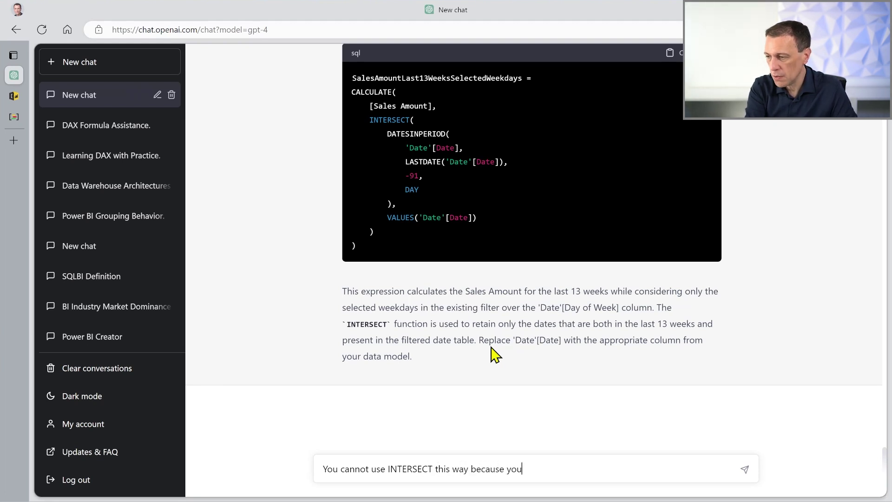
{"action": "type", "text": " reduce the filter"}
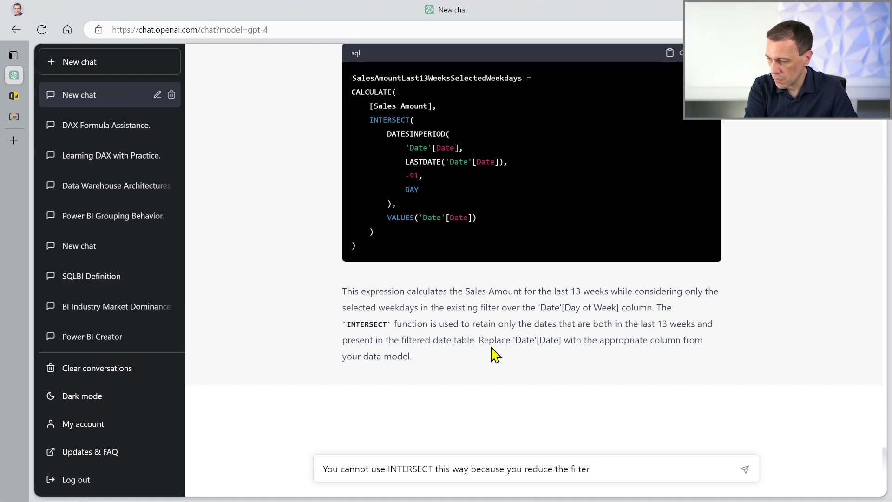
{"action": "type", "text": "selected dates "}
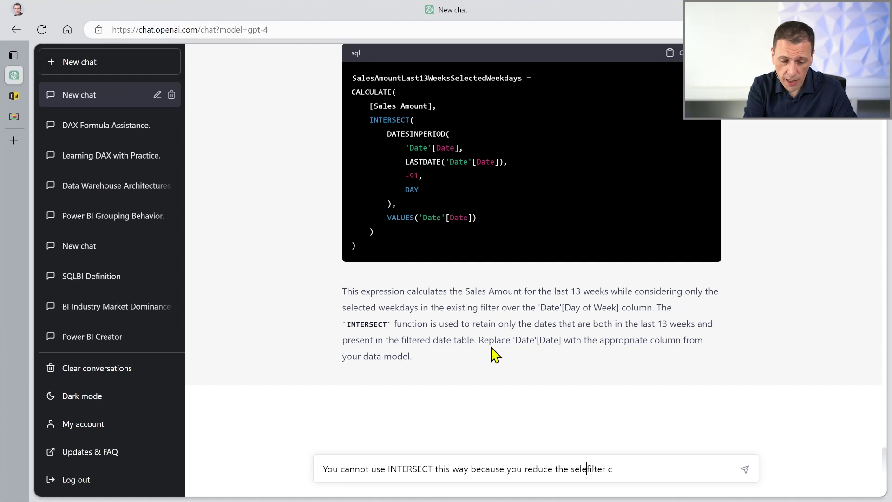
{"action": "type", "text": "to those "}
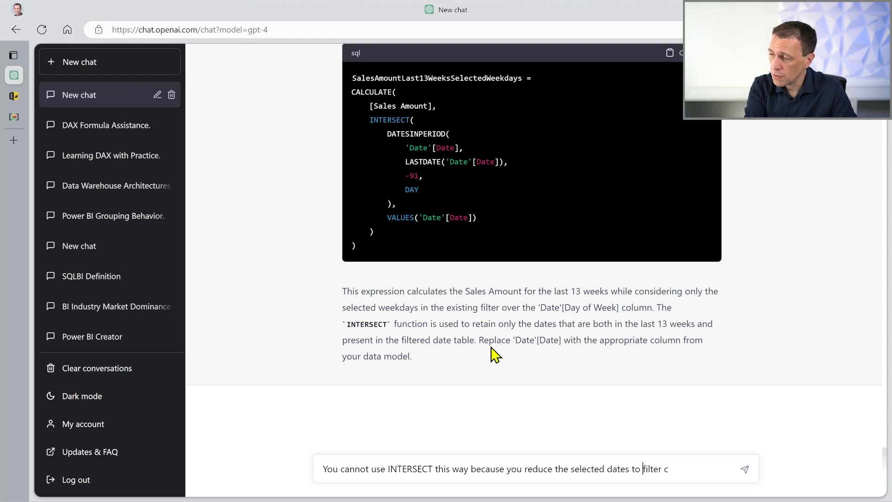
{"action": "type", "text": "exis"}
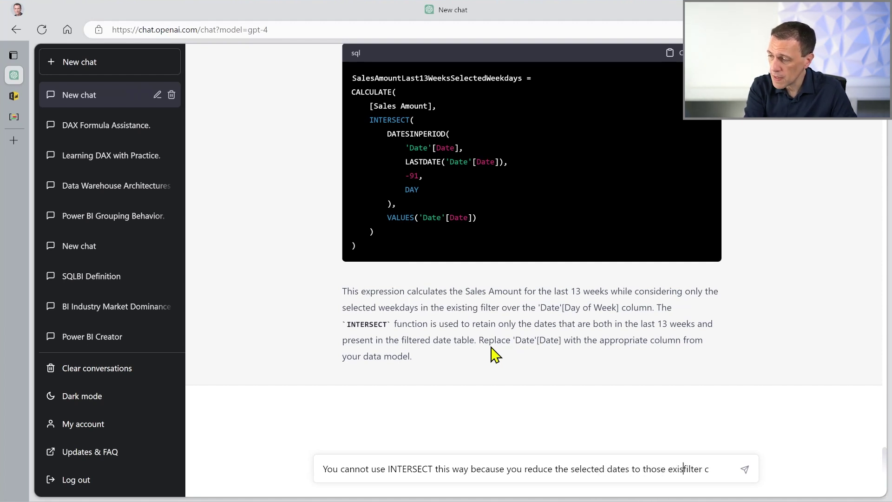
{"action": "type", "text": "ting "}
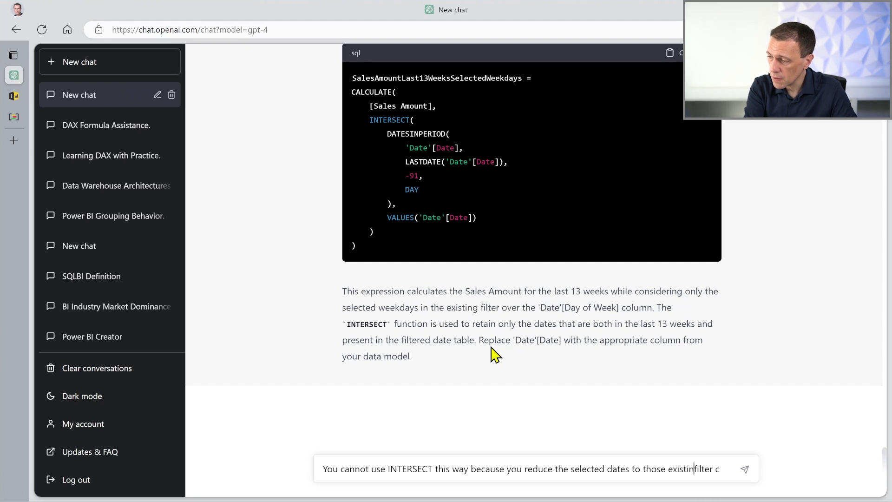
{"action": "type", "text": "in the "}
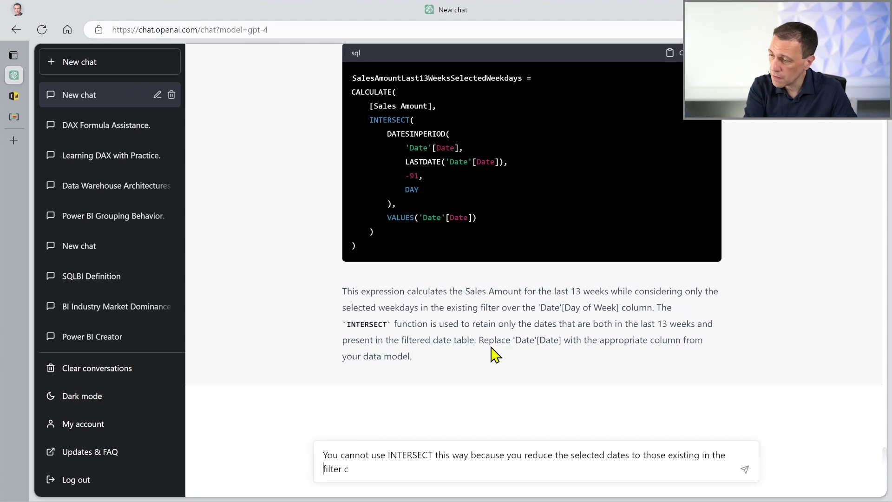
{"action": "type", "text": "one"}
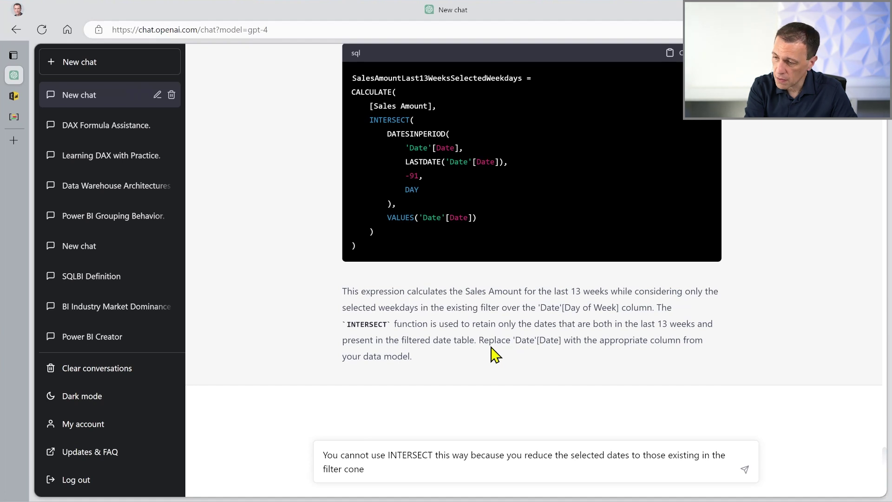
Step: Complete the message with "by using VALUES" and that the initial attempt was better but should have iterated the Date table instead of Date[Date], and send it
{"action": "type", "text": "text by using VALUES. Probably, your initial attempt was better but you should have iterated"}
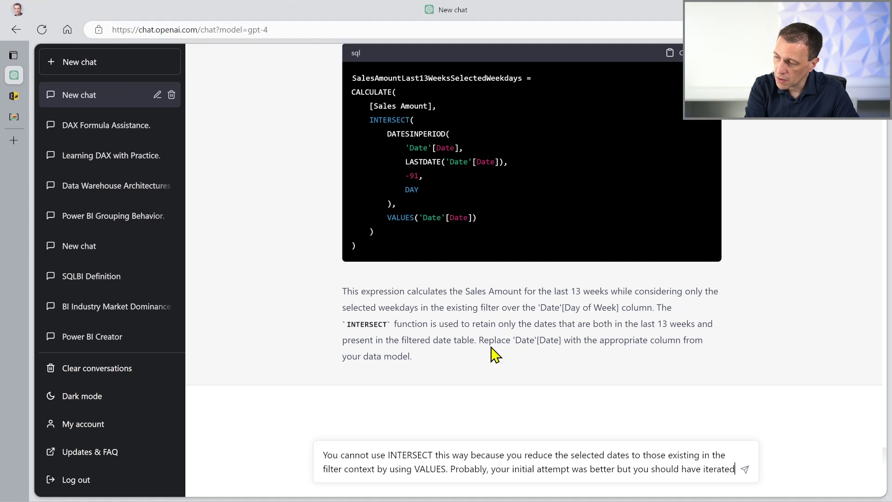
{"action": "type", "text": "the"}
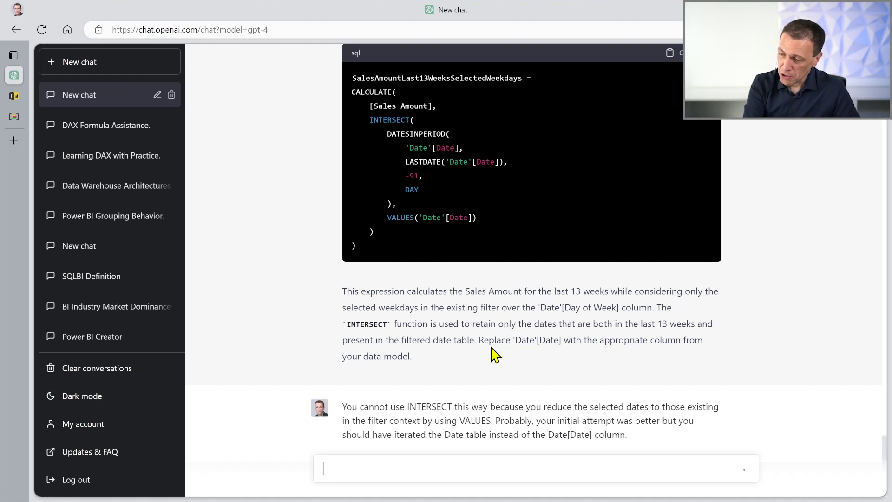
{"action": "key", "text": "Return"}
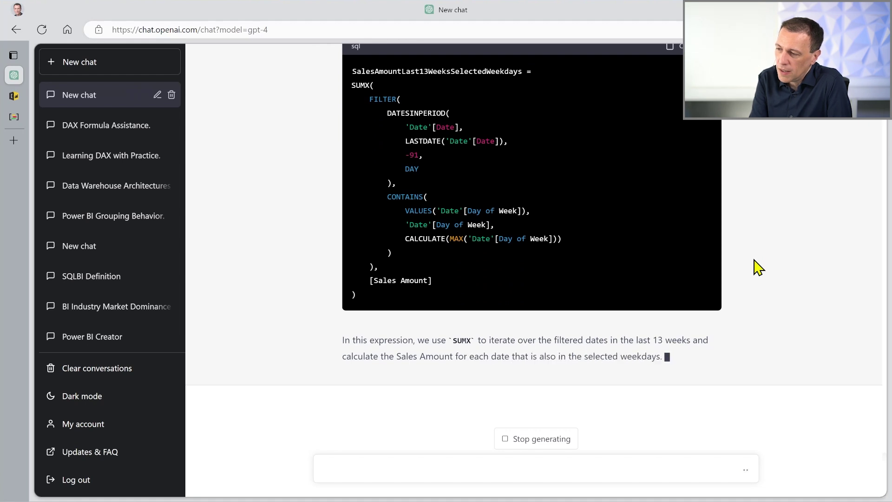
Step: Copy ChatGPT's revised SUMX code, replace the Sales13weeks formula in Power BI Desktop with it, remove the duplicate measure name line, and commit the formula
{"action": "scroll", "coordinate": [685, 260], "scroll_direction": "up", "scroll_amount": 3}
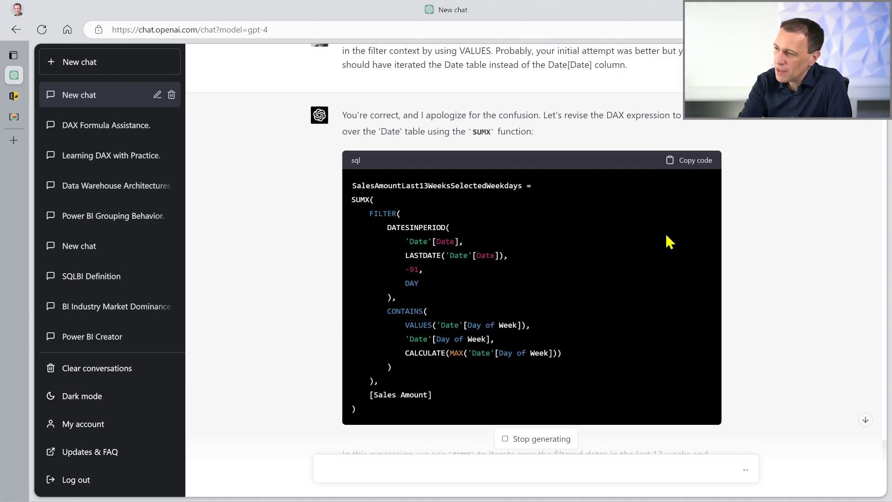
{"action": "left_click", "coordinate": [695, 159]}
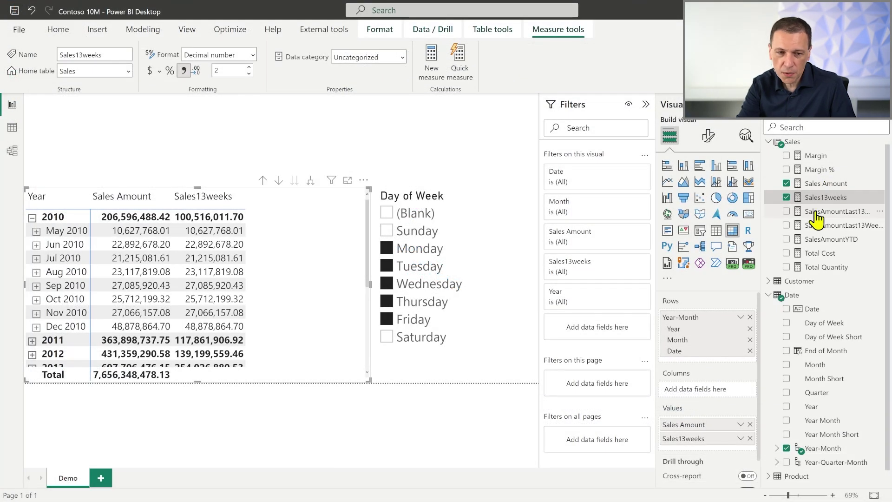
{"action": "left_click", "coordinate": [832, 198]}
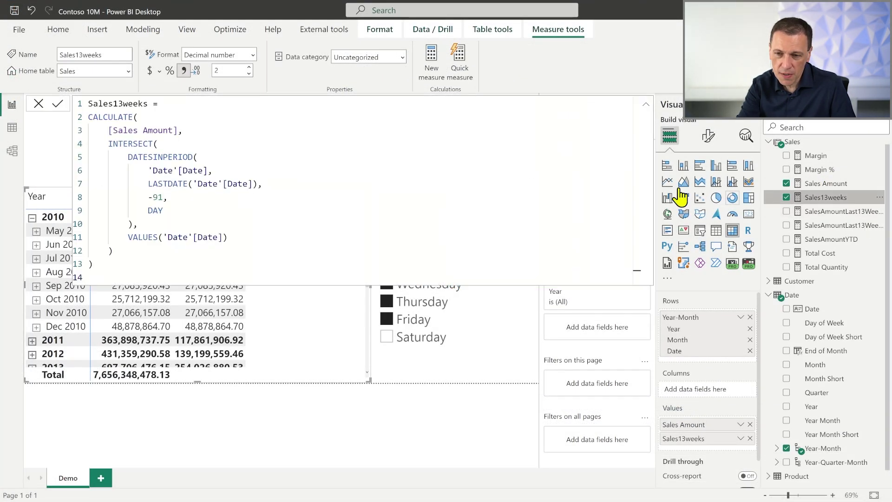
{"action": "left_click_drag", "start_coordinate": [253, 281], "coordinate": [89, 117]}
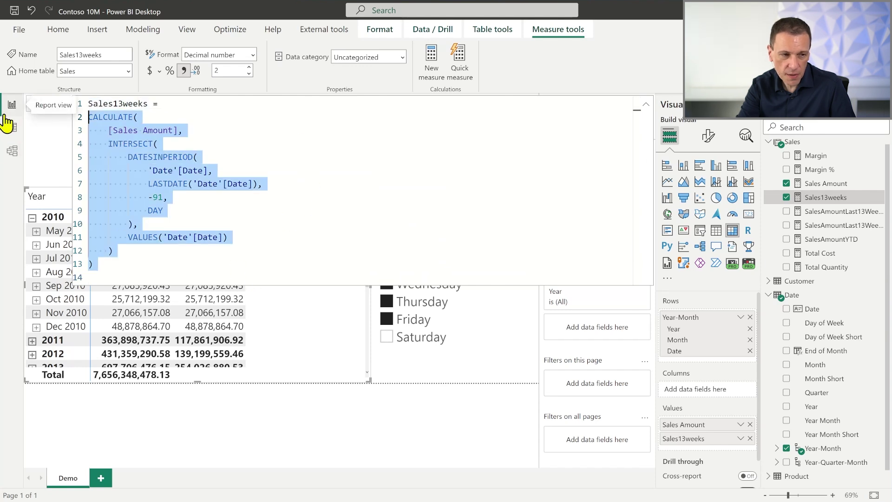
{"action": "key", "text": "ctrl+v"}
{"action": "left_click", "coordinate": [308, 114]}
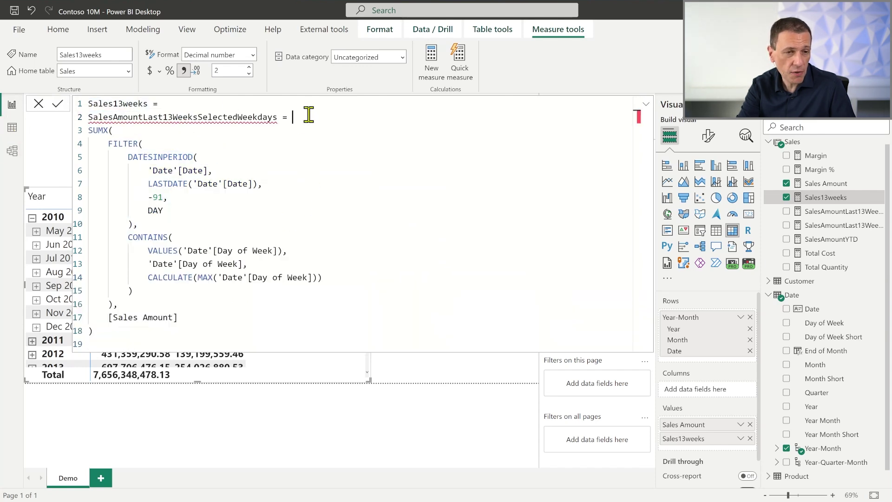
{"action": "left_click_drag", "start_coordinate": [309, 114], "coordinate": [304, 100]}
{"action": "key", "text": "BackSpace"}
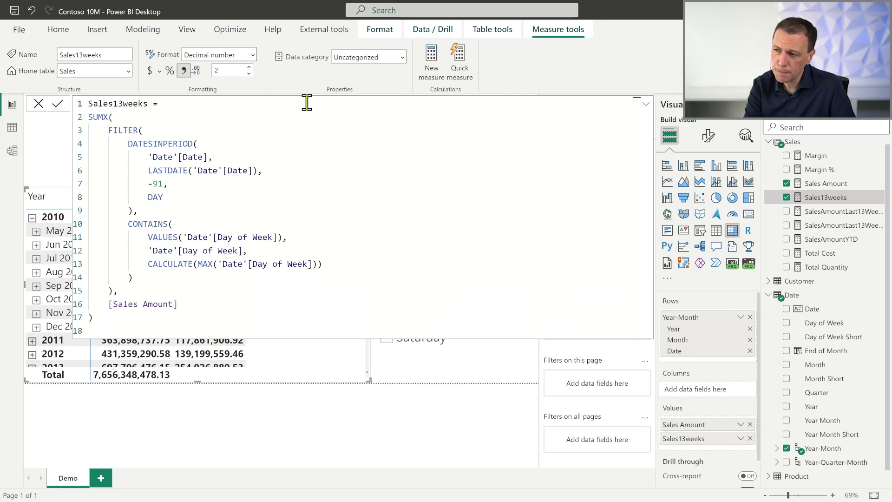
{"action": "key", "text": "Down"}
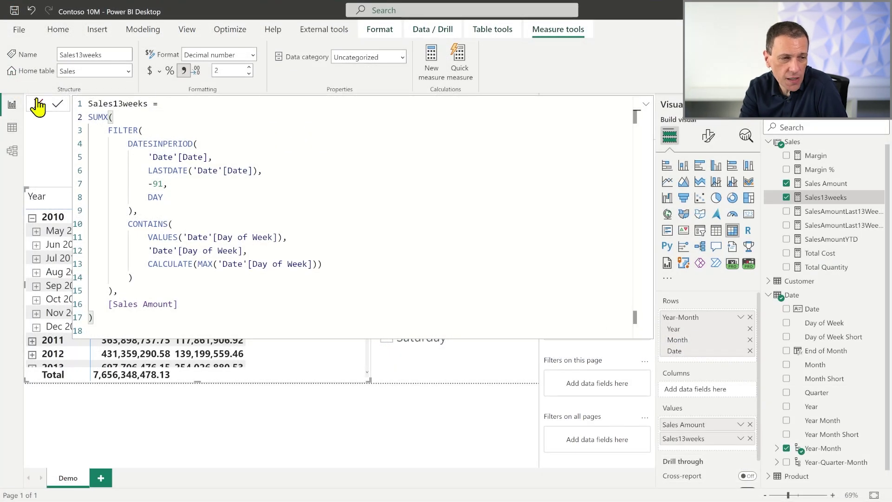
{"action": "left_click", "coordinate": [57, 104]}
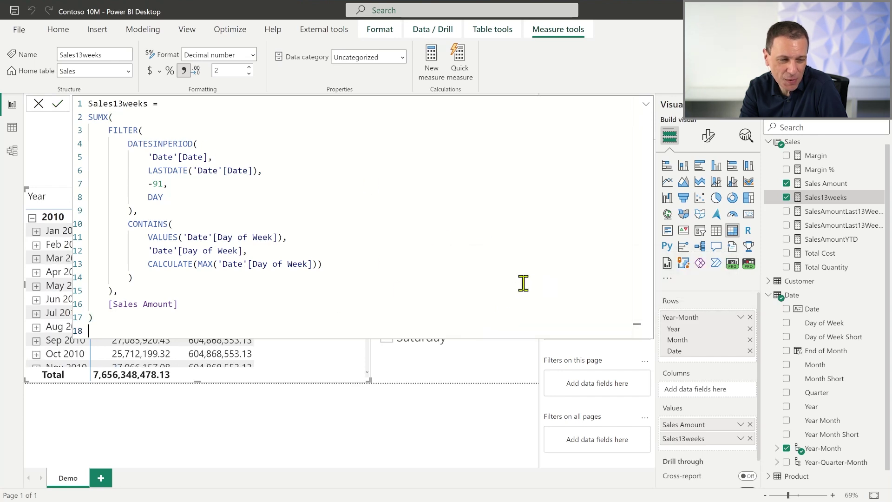
Step: Collapse the formula and inspect the Sales13weeks values in the matrix by year and by month for 2010 and 2020
{"action": "left_click", "coordinate": [646, 105]}
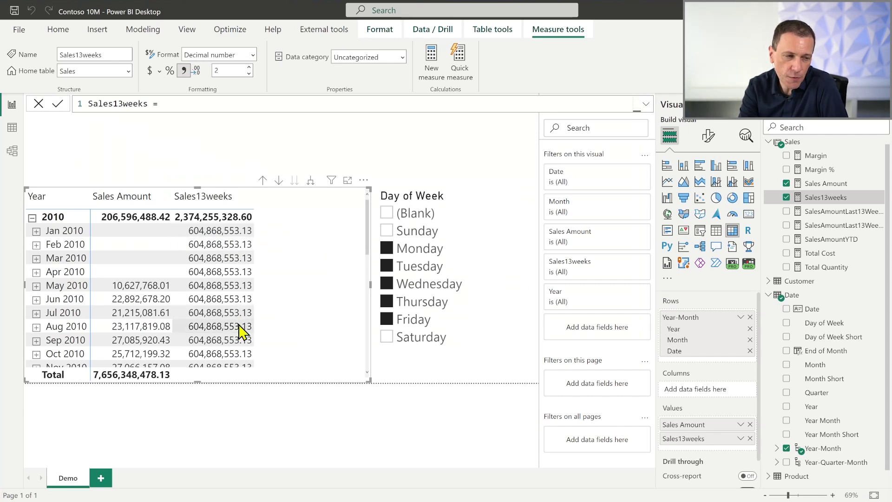
{"action": "left_click", "coordinate": [32, 217]}
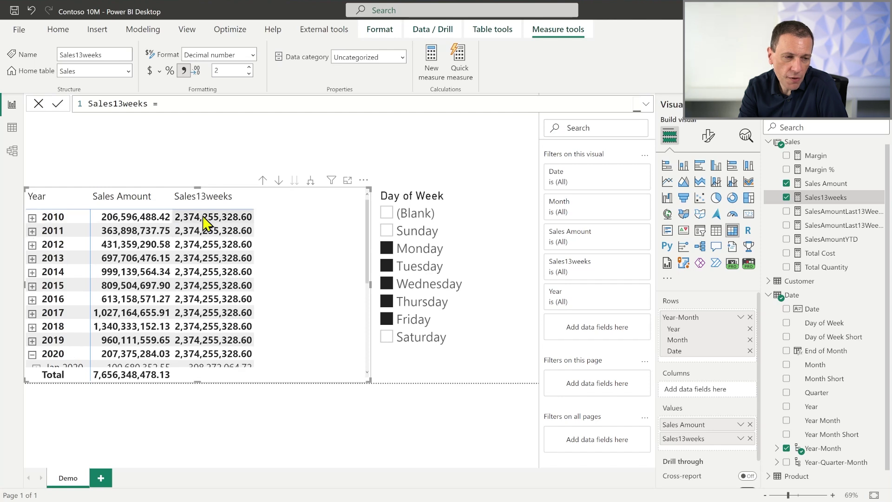
{"action": "left_click", "coordinate": [32, 217]}
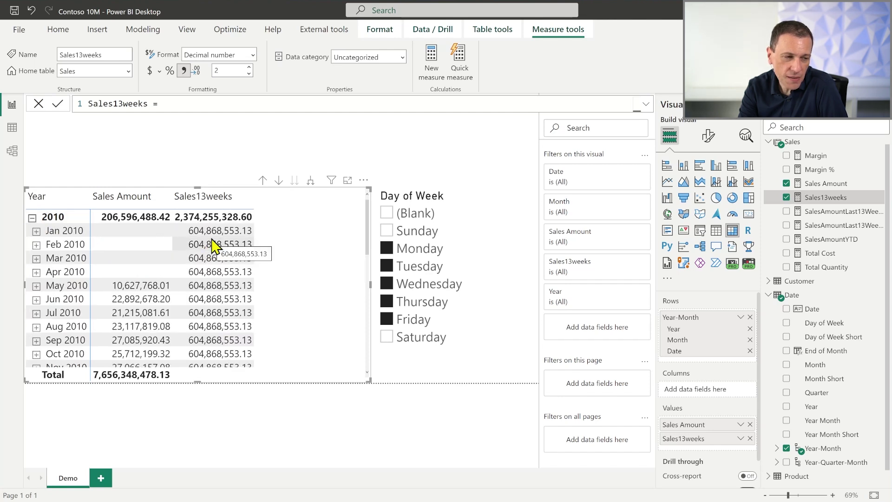
{"action": "left_click", "coordinate": [37, 259]}
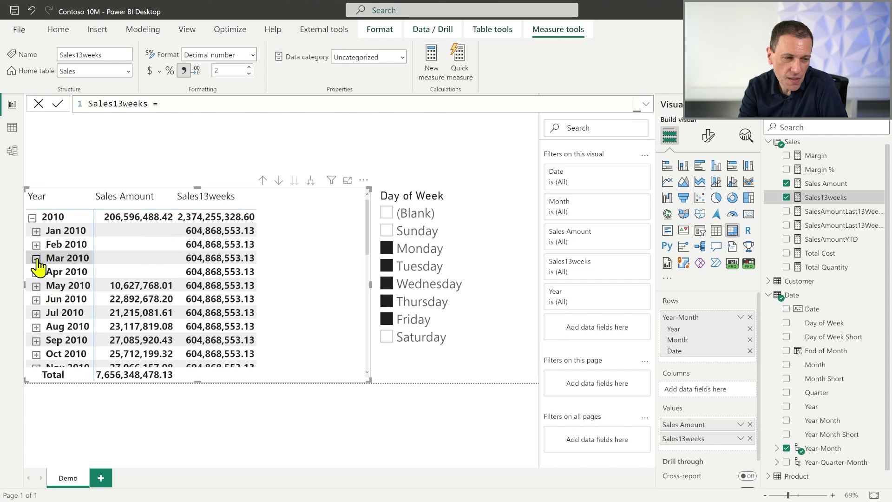
{"action": "left_click", "coordinate": [32, 217]}
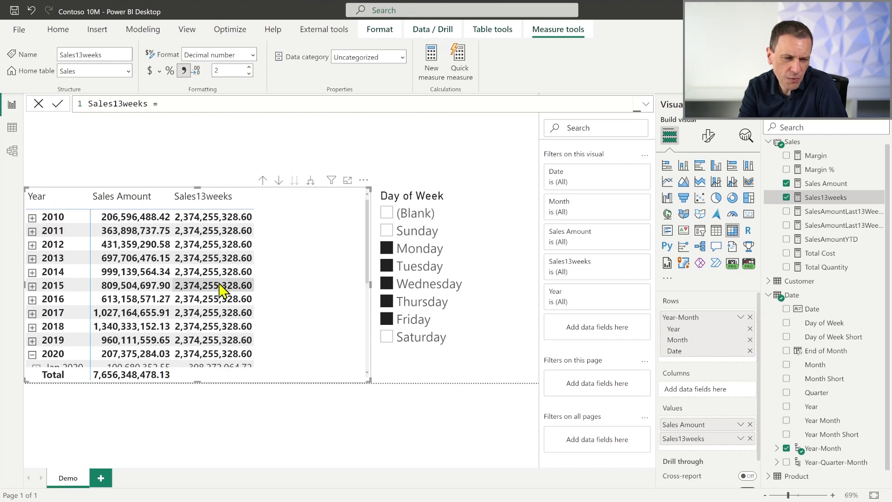
{"action": "scroll", "coordinate": [226, 302], "scroll_direction": "down", "scroll_amount": 3}
{"action": "scroll", "coordinate": [226, 304], "scroll_direction": "up", "scroll_amount": 4}
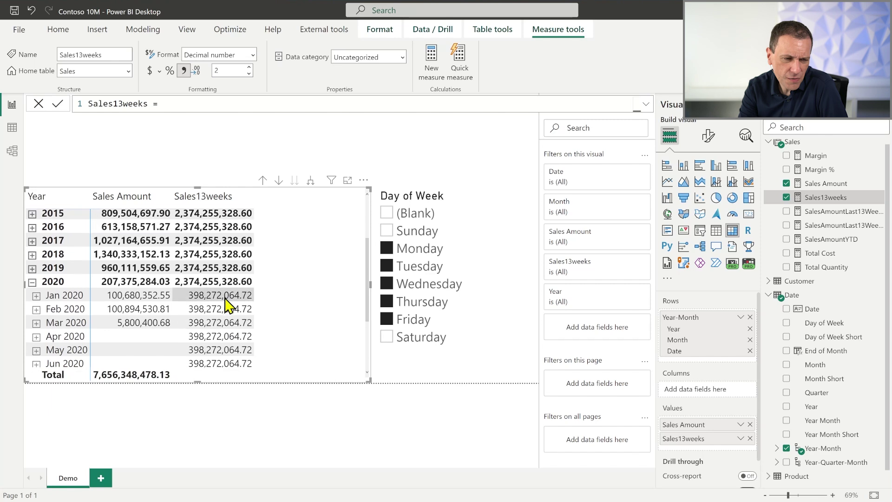
{"action": "scroll", "coordinate": [226, 305], "scroll_direction": "up", "scroll_amount": 1}
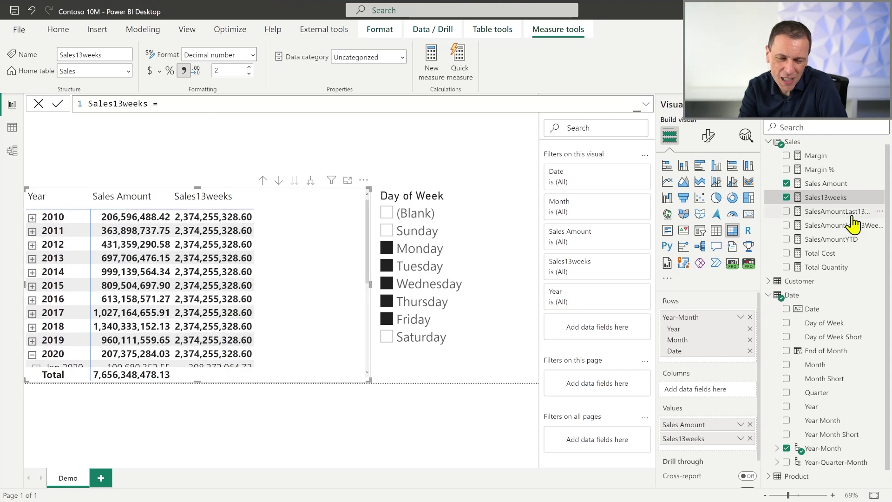
Step: Expand the Sales13weeks formula and examine its FILTER over DATESINPERIOD and the CONTAINS condition on Day of Week
{"action": "left_click", "coordinate": [646, 103]}
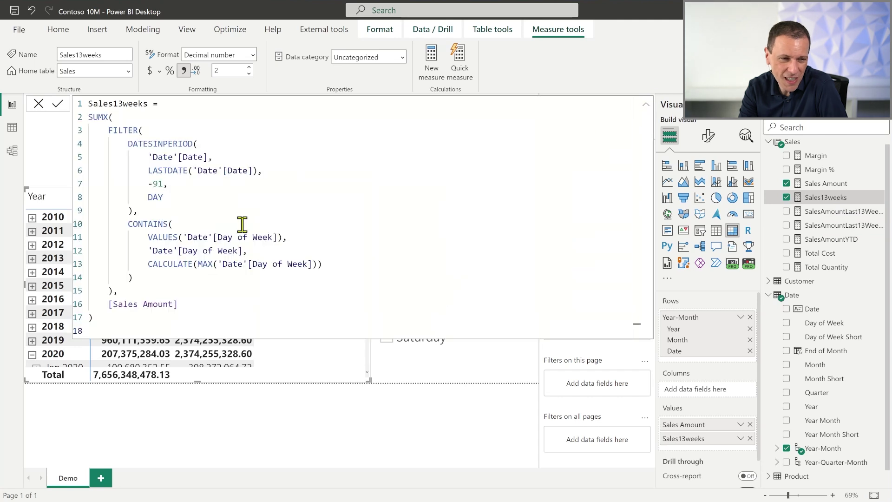
{"action": "left_click_drag", "start_coordinate": [128, 144], "coordinate": [134, 210]}
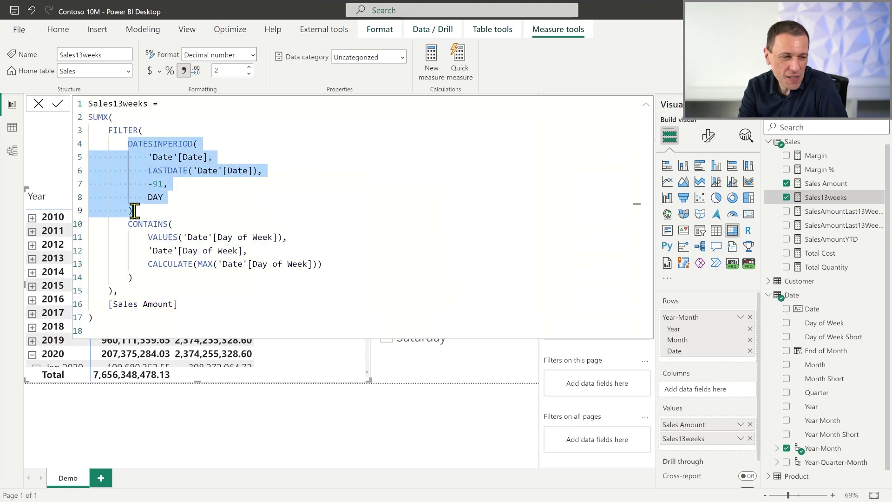
{"action": "double_click", "coordinate": [122, 130]}
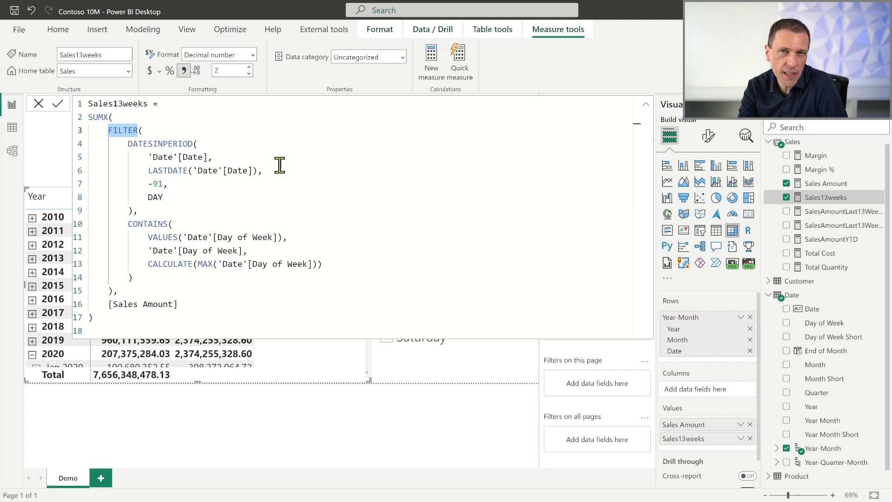
{"action": "double_click", "coordinate": [134, 224]}
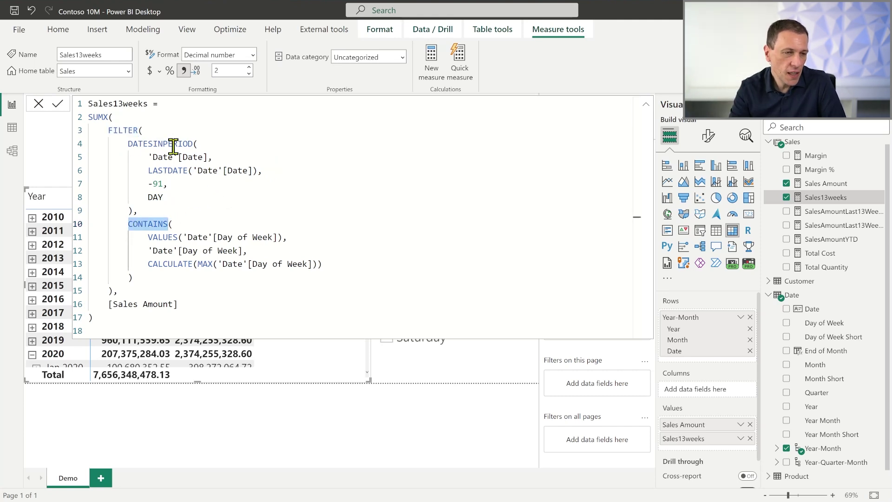
{"action": "left_click_drag", "start_coordinate": [128, 144], "coordinate": [132, 208]}
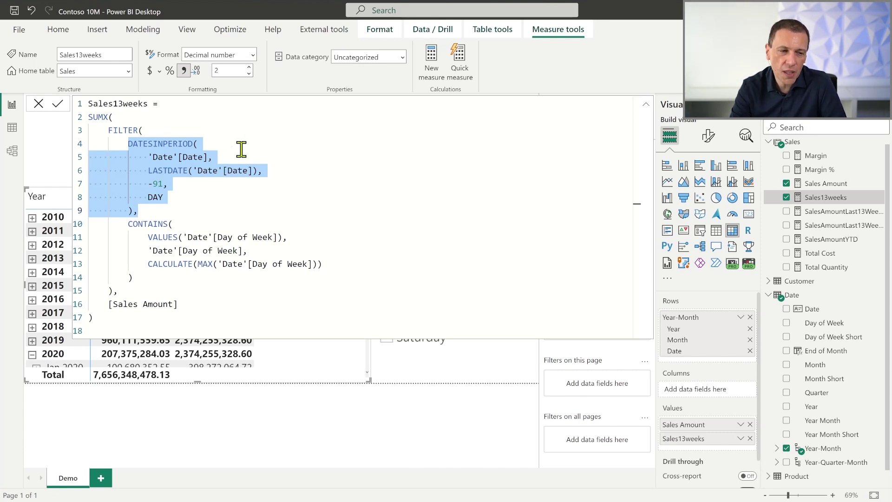
{"action": "left_click", "coordinate": [149, 237]}
{"action": "left_click_drag", "start_coordinate": [149, 238], "coordinate": [288, 238]}
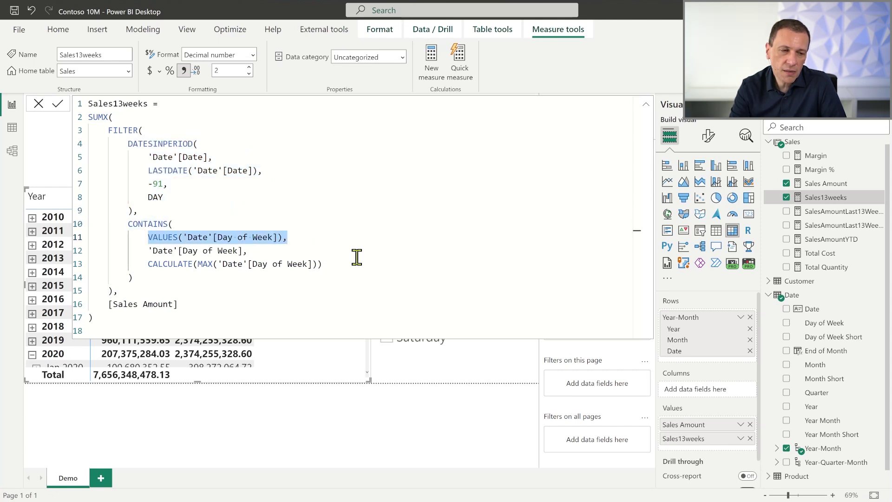
{"action": "left_click_drag", "start_coordinate": [148, 250], "coordinate": [264, 250]}
{"action": "left_click_drag", "start_coordinate": [145, 237], "coordinate": [273, 237]}
{"action": "left_click_drag", "start_coordinate": [138, 263], "coordinate": [323, 258]}
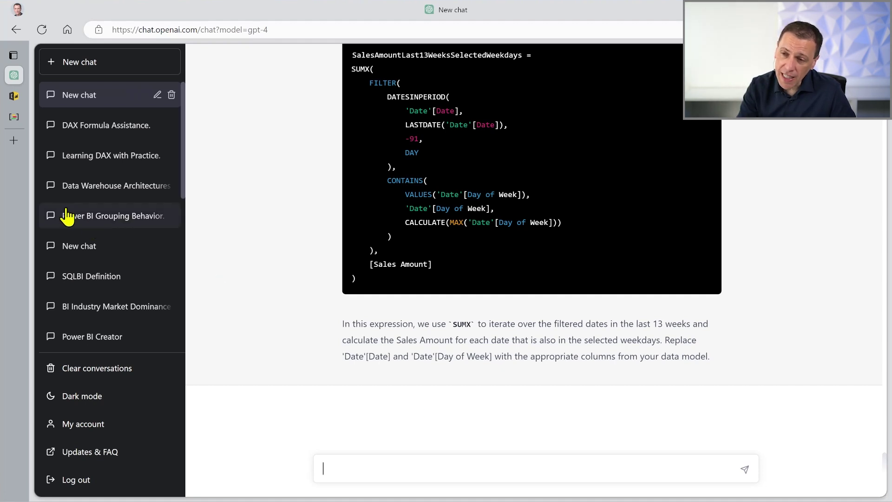
Step: In the browser, go to the DAX Patterns site, browse its list of patterns, and open the New and returning customers pattern
{"action": "left_click", "coordinate": [17, 121]}
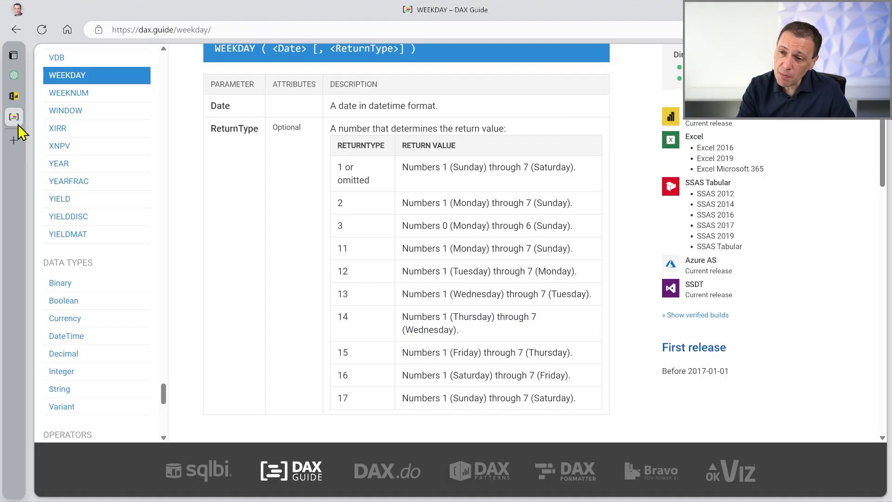
{"action": "left_click", "coordinate": [14, 96]}
{"action": "left_click", "coordinate": [291, 80]}
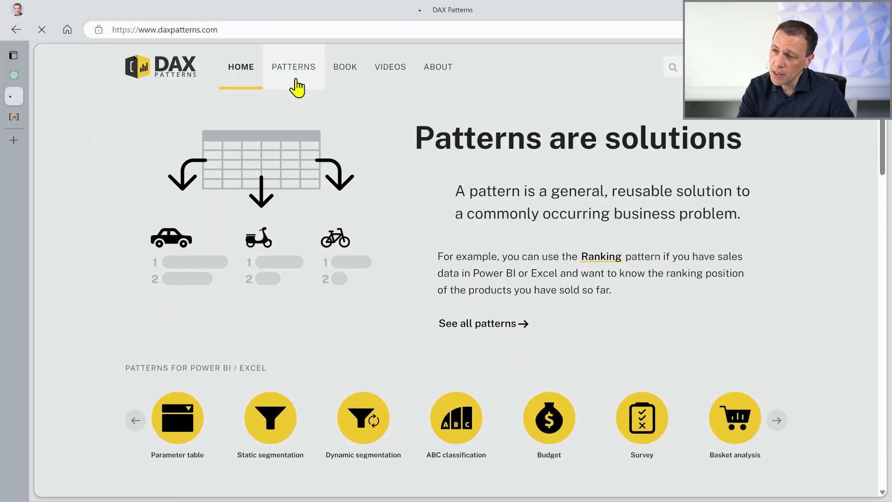
{"action": "scroll", "coordinate": [359, 291], "scroll_direction": "down", "scroll_amount": 6}
{"action": "scroll", "coordinate": [354, 326], "scroll_direction": "down", "scroll_amount": 7}
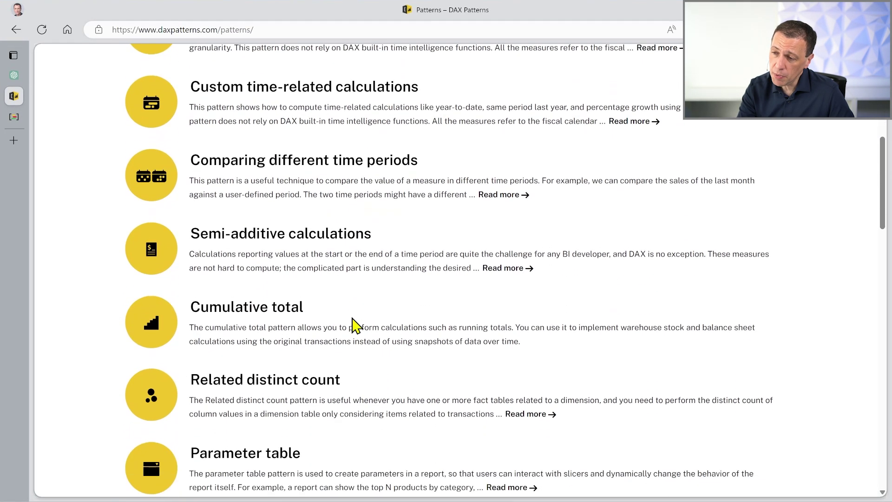
{"action": "scroll", "coordinate": [358, 339], "scroll_direction": "down", "scroll_amount": 9}
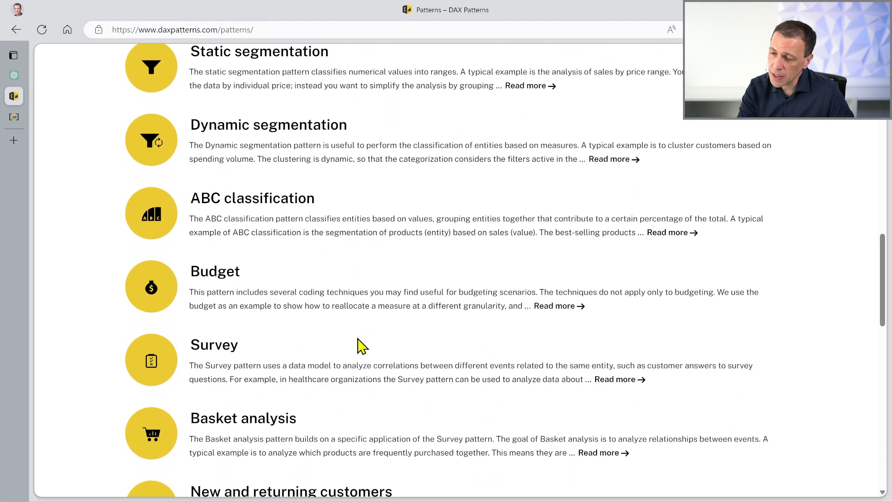
{"action": "left_click", "coordinate": [352, 228]}
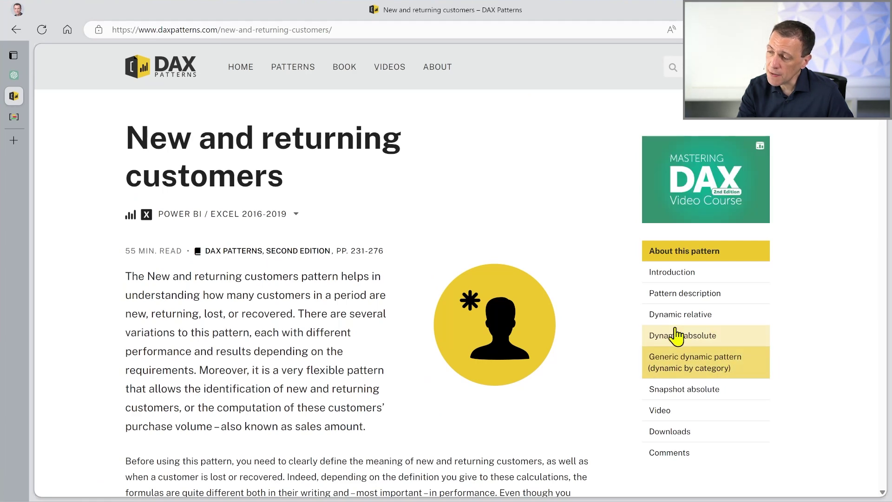
Step: Go to the Dynamic relative section and examine the DAX code of the # New Customers and Sales New Customers measures
{"action": "left_click", "coordinate": [707, 320]}
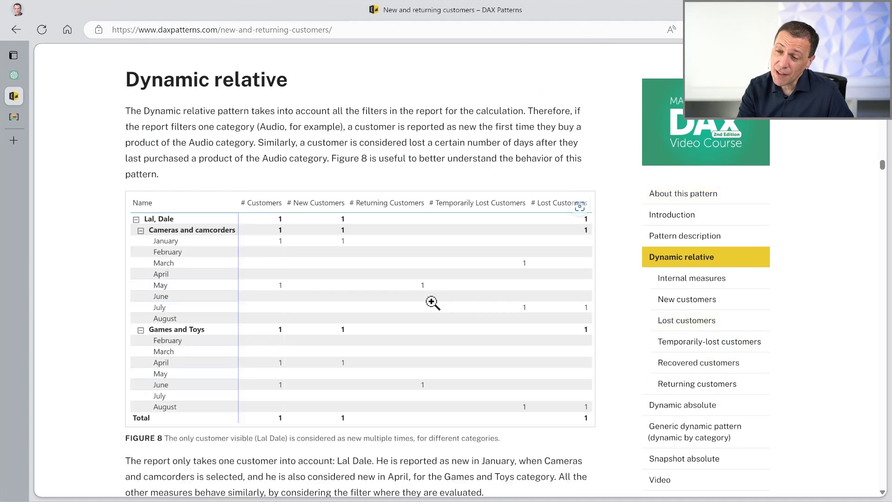
{"action": "scroll", "coordinate": [448, 315], "scroll_direction": "down", "scroll_amount": 6}
{"action": "scroll", "coordinate": [435, 309], "scroll_direction": "down", "scroll_amount": 10}
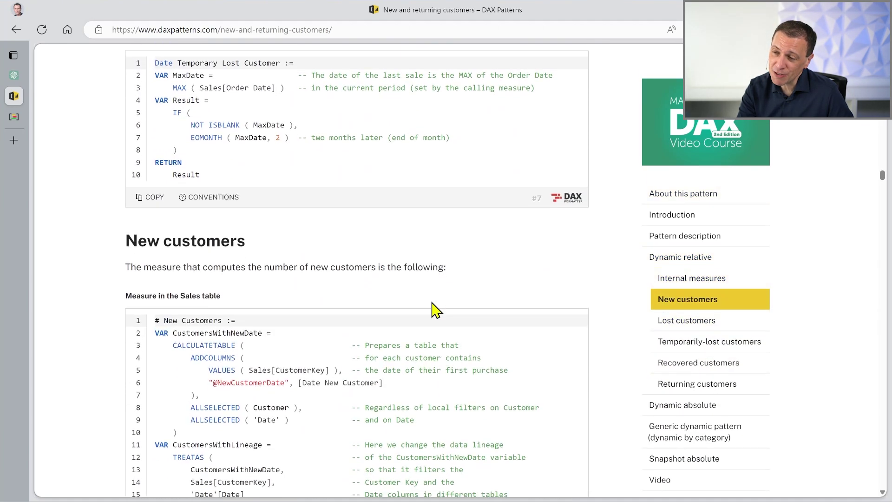
{"action": "scroll", "coordinate": [435, 309], "scroll_direction": "up", "scroll_amount": 2}
{"action": "scroll", "coordinate": [435, 309], "scroll_direction": "up", "scroll_amount": 3}
{"action": "scroll", "coordinate": [435, 309], "scroll_direction": "down", "scroll_amount": 9}
{"action": "scroll", "coordinate": [435, 309], "scroll_direction": "down", "scroll_amount": 9}
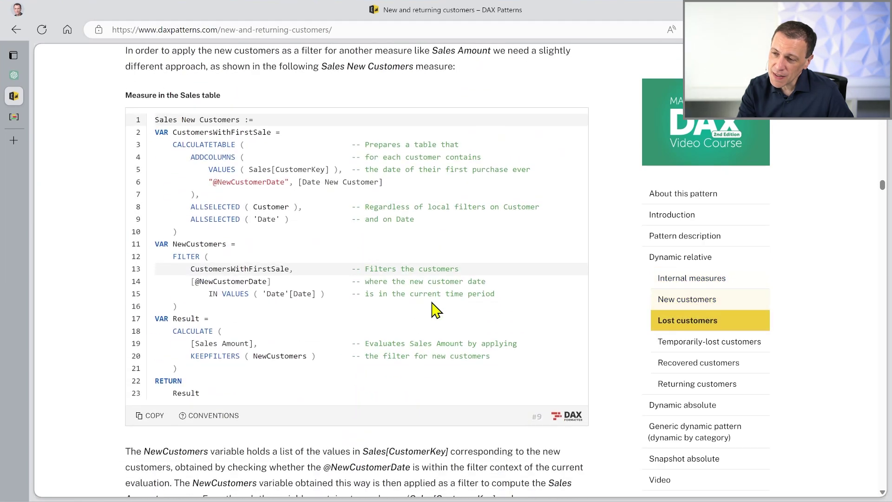
{"action": "scroll", "coordinate": [435, 309], "scroll_direction": "down", "scroll_amount": 9}
{"action": "scroll", "coordinate": [435, 309], "scroll_direction": "up", "scroll_amount": 11}
{"action": "scroll", "coordinate": [435, 309], "scroll_direction": "up", "scroll_amount": 10}
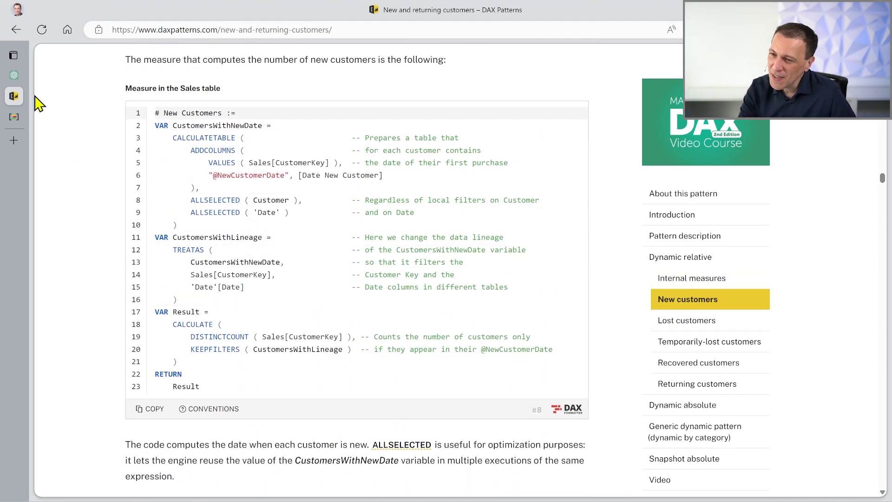
Step: Tell ChatGPT the last code doesn't work and ask it to compute the Sales Amount of the new customers for the selected period
{"action": "left_click", "coordinate": [15, 76]}
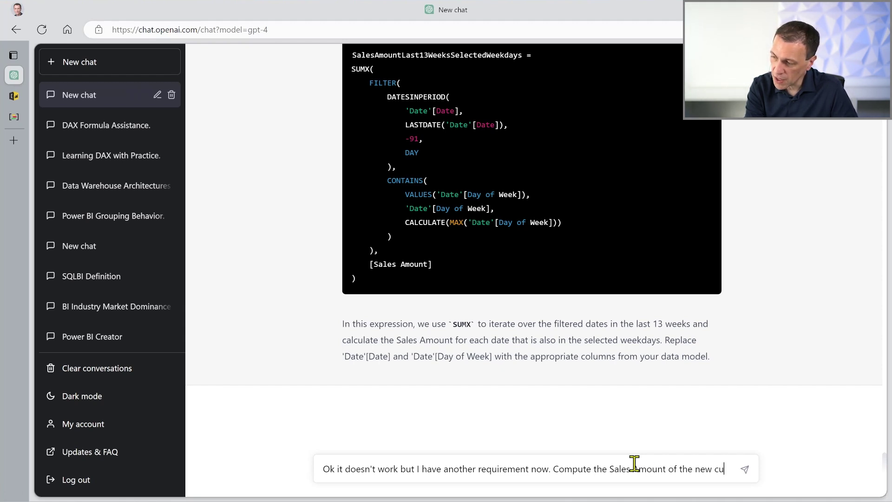
{"action": "type", "text": "ustomers for the selected perio"}
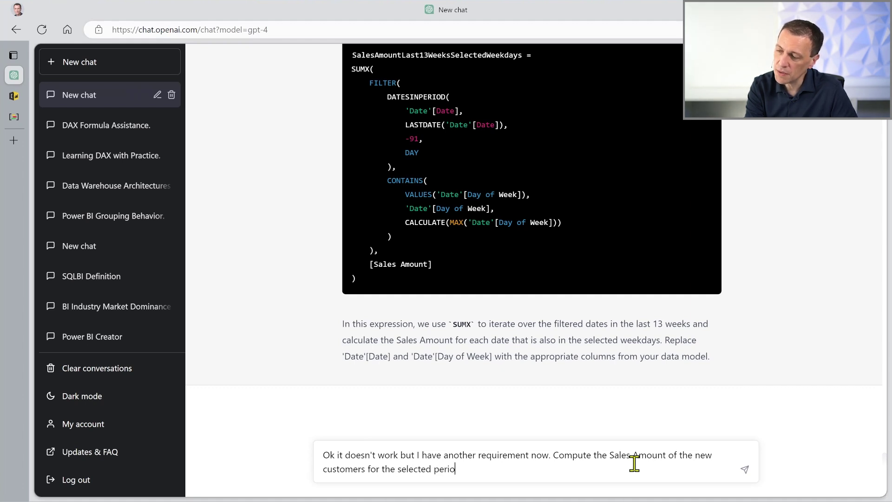
{"action": "type", "text": "ù"}
{"action": "key", "text": "Return"}
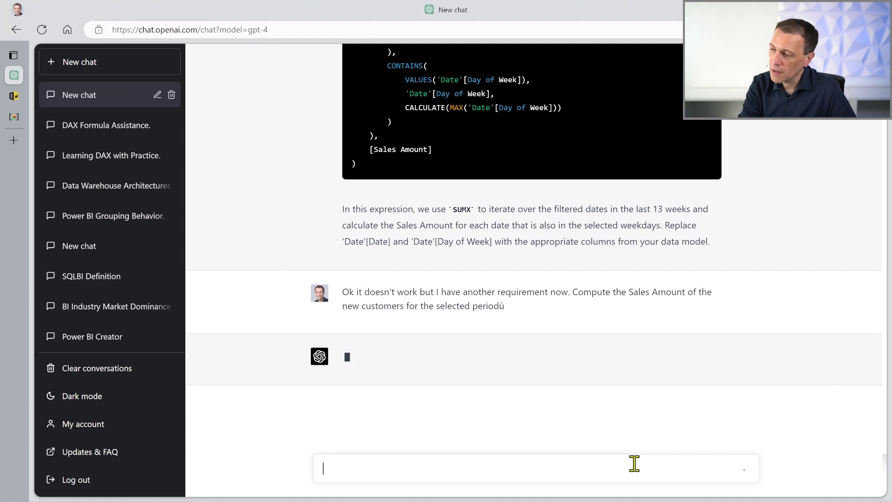
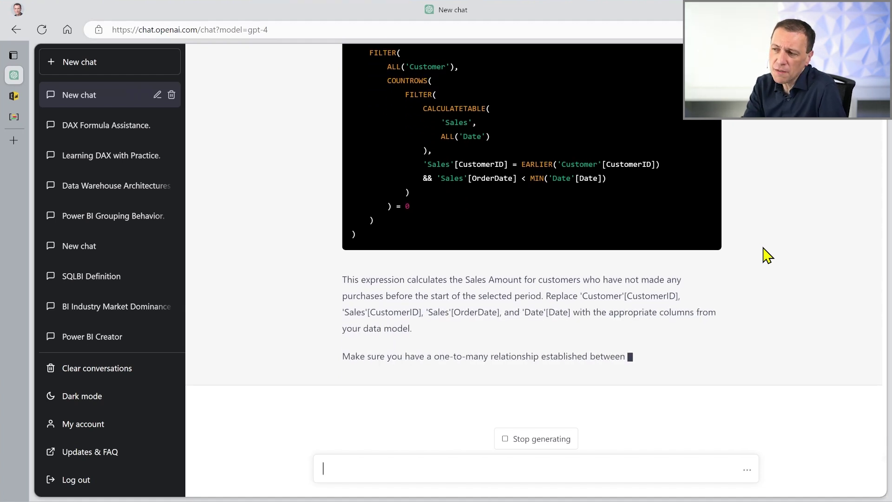
Step: Copy ChatGPT's SalesAmountNewCustomers code and paste it into a new measure in the Sales table in Power BI Desktop
{"action": "scroll", "coordinate": [596, 208], "scroll_direction": "up", "scroll_amount": 3}
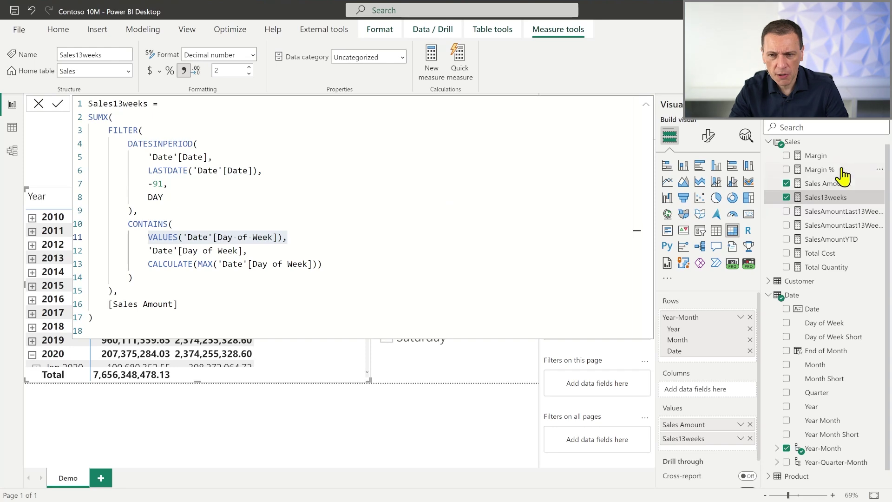
{"action": "right_click", "coordinate": [792, 142]}
{"action": "left_click", "coordinate": [763, 148]}
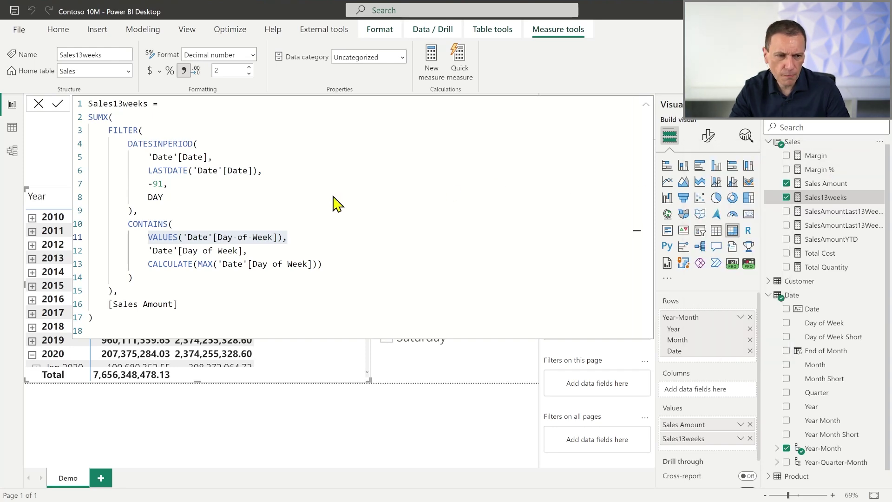
{"action": "type", "text": "SalesAmountNewCustomers = CALCULATE(     [Sales Amount],     FILTER(         ALL('Customer'),         COUNTROWS(             FILTER(                 CALCULATETABLE(                     'Sales',                     ALL('Date')                 ),                 'Sales'[CustomerID] = EARLIER('Customer'[CustomerID])                 && 'Sales'[OrderDate] < MIN('Date'[Date])             )         ) = 0     ) )"}
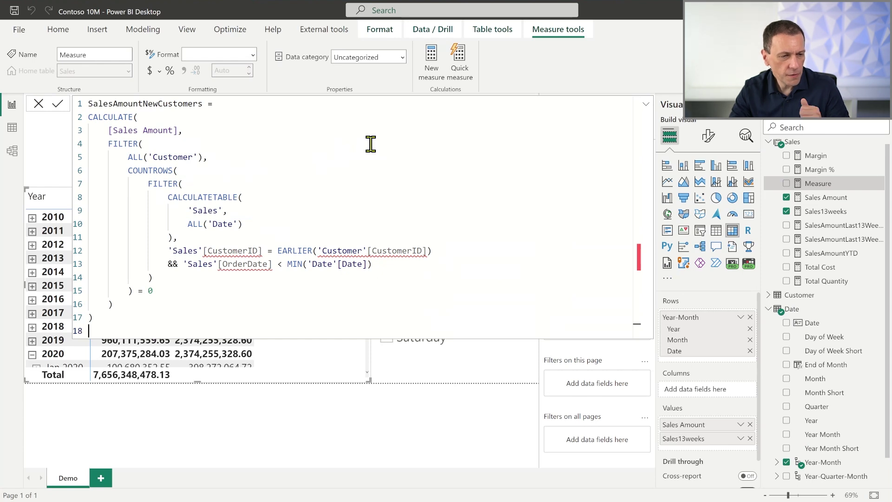
Step: Replace CustomerID with CustomerKey in both the Sales and Customer column references of the new measure
{"action": "left_click", "coordinate": [251, 251]}
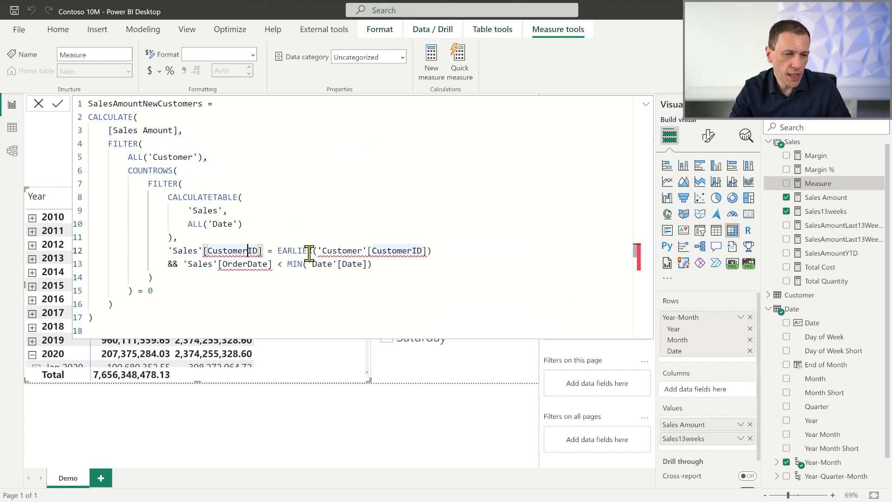
{"action": "key", "text": "BackSpace"}
{"action": "key", "text": "BackSpace"}
{"action": "type", "text": "K"}
{"action": "key", "text": "Tab"}
{"action": "key", "text": "End"}
{"action": "key", "text": "Left"}
{"action": "key", "text": "Left"}
{"action": "key", "text": "shift+Left"}
{"action": "key", "text": "shift+Left"}
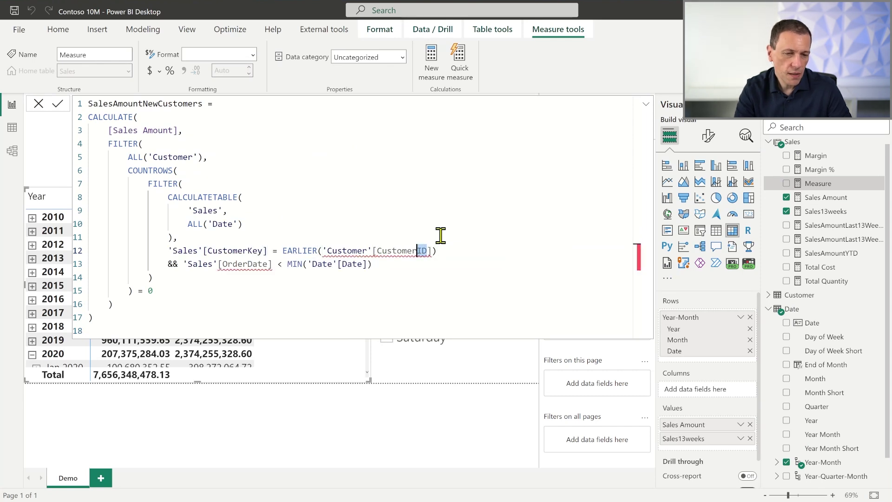
{"action": "type", "text": "K"}
{"action": "key", "text": "Tab"}
Step: Correct the Sales[OrderDate] column reference to 'Sales'[Order Date]
{"action": "key", "text": "Down"}
{"action": "key", "text": "Home"}
{"action": "key", "text": "ctrl+Right"}
{"action": "key", "text": "ctrl+Right"}
{"action": "key", "text": "Right"}
{"action": "key", "text": "Right"}
{"action": "key", "text": "Right"}
{"action": "key", "text": "Right"}
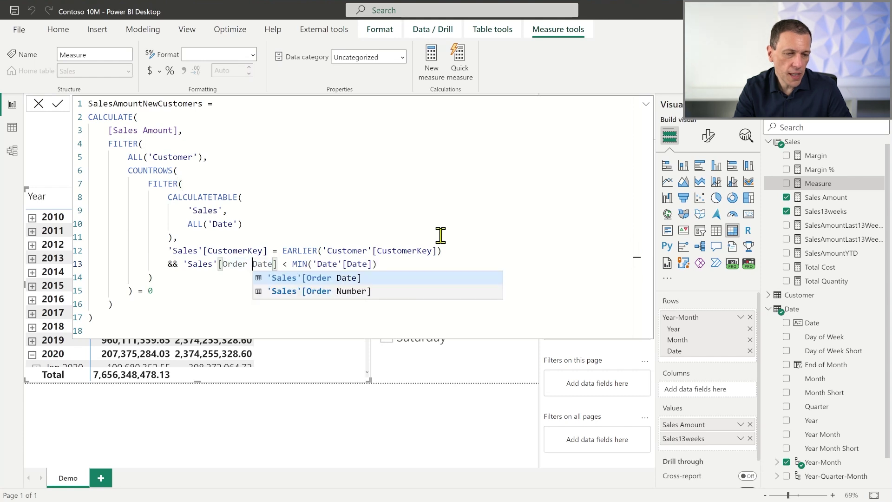
{"action": "key", "text": "Escape"}
{"action": "key", "text": "Down"}
{"action": "key", "text": "Down"}
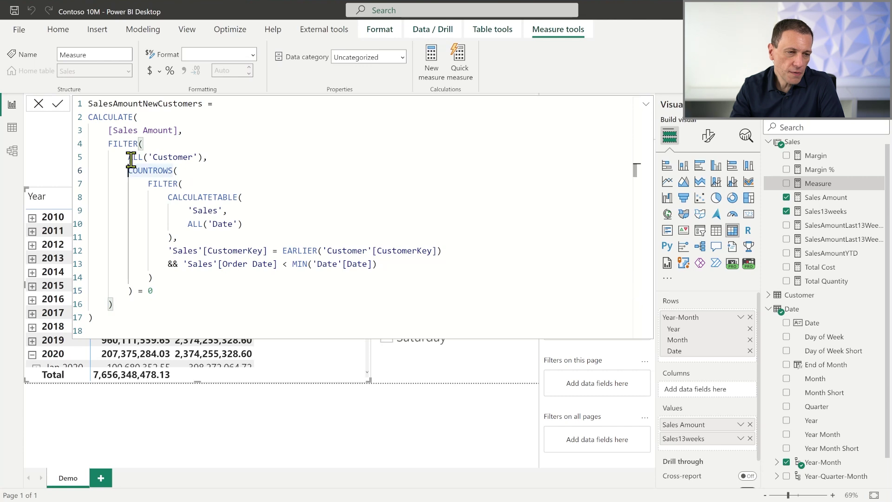
Step: Examine the SalesAmountNewCustomers logic, covering ALL('Customer'), the COUNTROWS condition, the CustomerKey match and the Order Date comparison
{"action": "left_click_drag", "start_coordinate": [128, 157], "coordinate": [201, 157]}
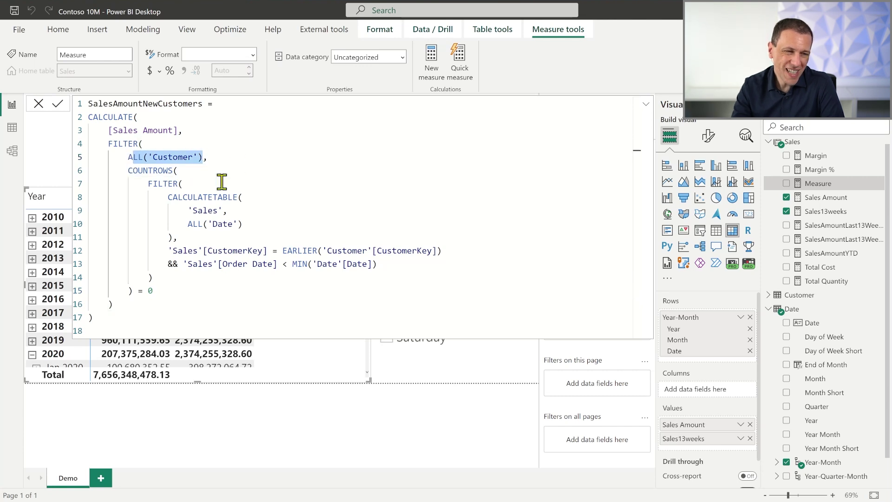
{"action": "left_click", "coordinate": [163, 171]}
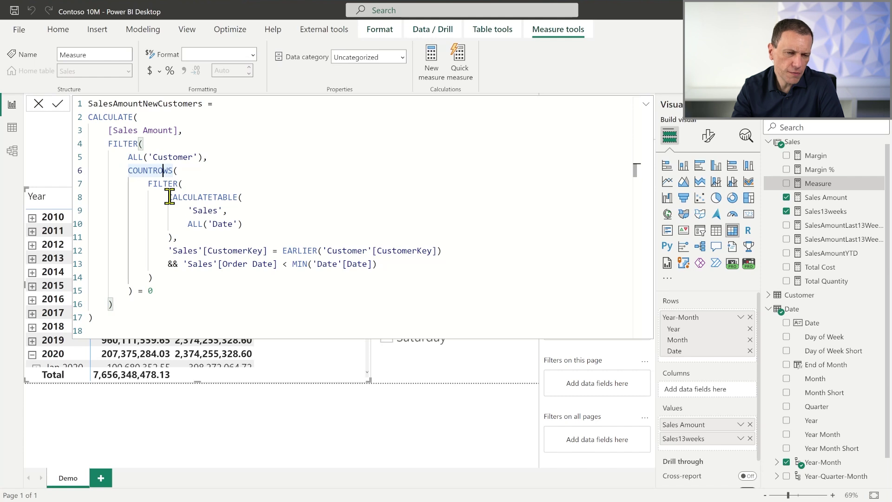
{"action": "left_click_drag", "start_coordinate": [126, 171], "coordinate": [119, 302]}
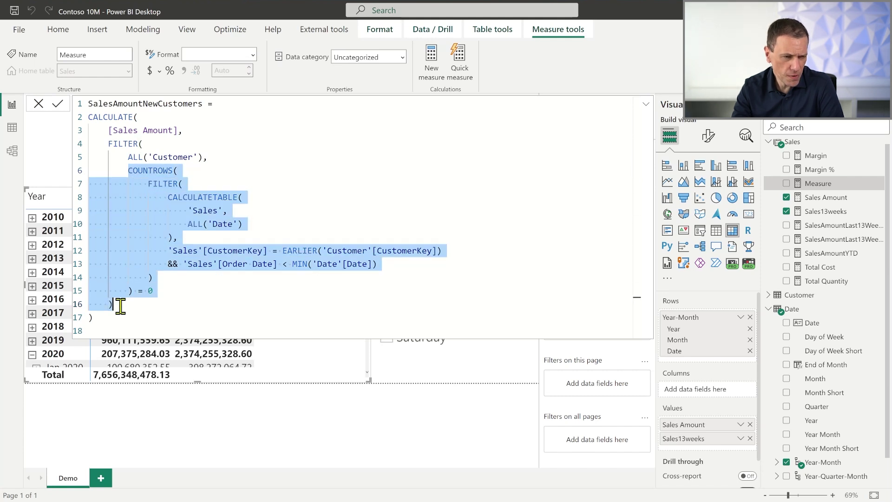
{"action": "left_click", "coordinate": [190, 211]}
{"action": "left_click_drag", "start_coordinate": [190, 212], "coordinate": [246, 216]}
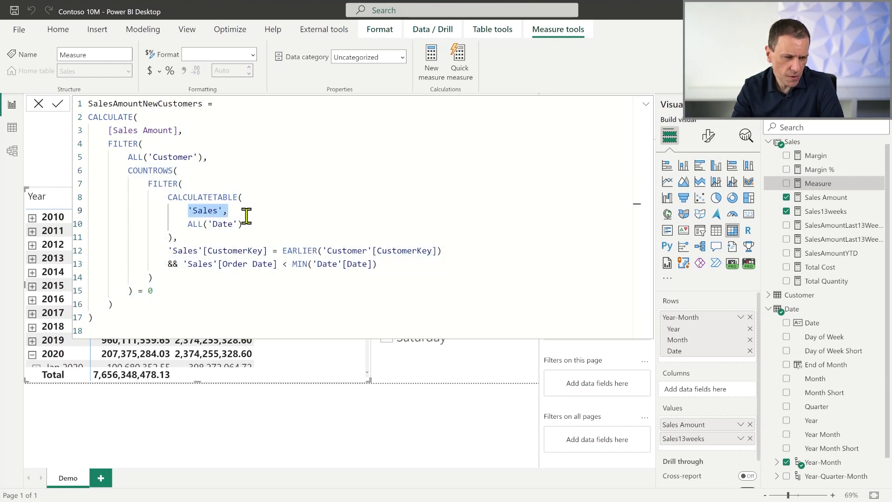
{"action": "left_click_drag", "start_coordinate": [173, 251], "coordinate": [419, 247]}
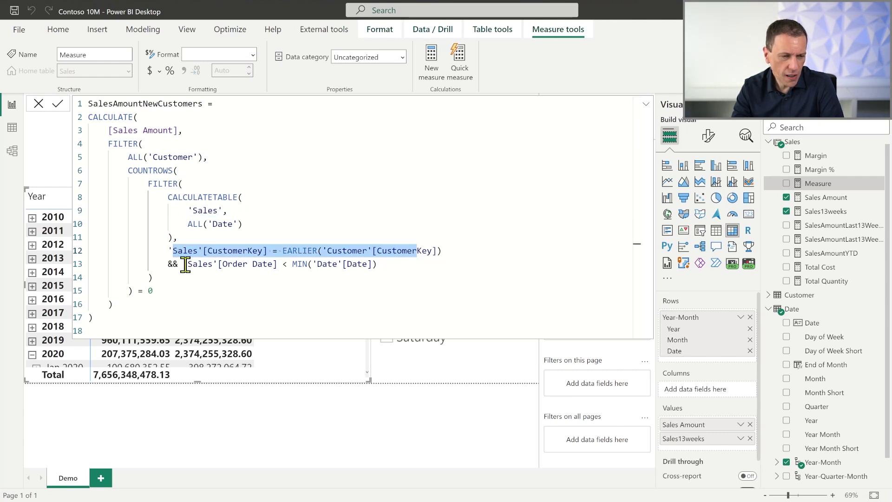
{"action": "left_click_drag", "start_coordinate": [184, 264], "coordinate": [395, 265]}
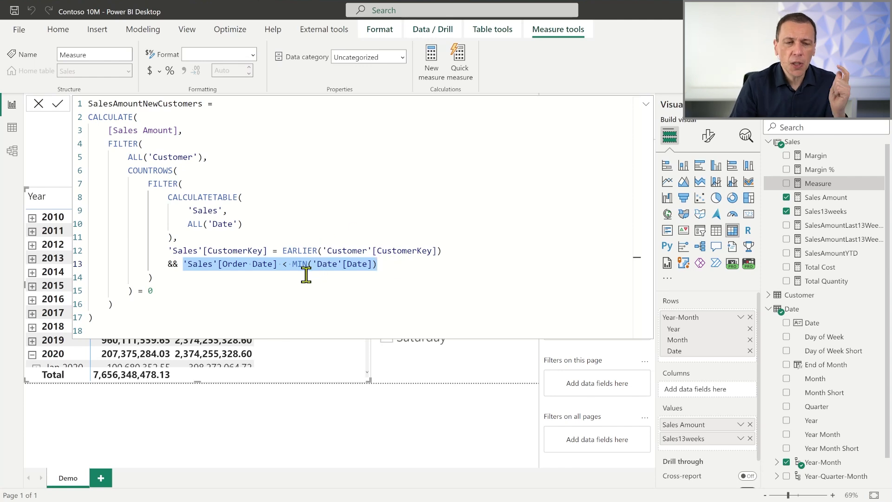
{"action": "left_click", "coordinate": [235, 210]}
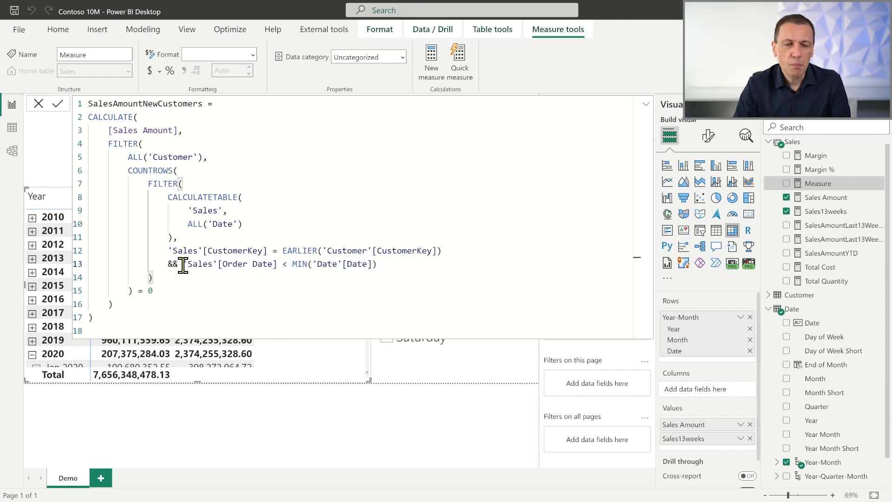
{"action": "left_click_drag", "start_coordinate": [183, 264], "coordinate": [379, 264]}
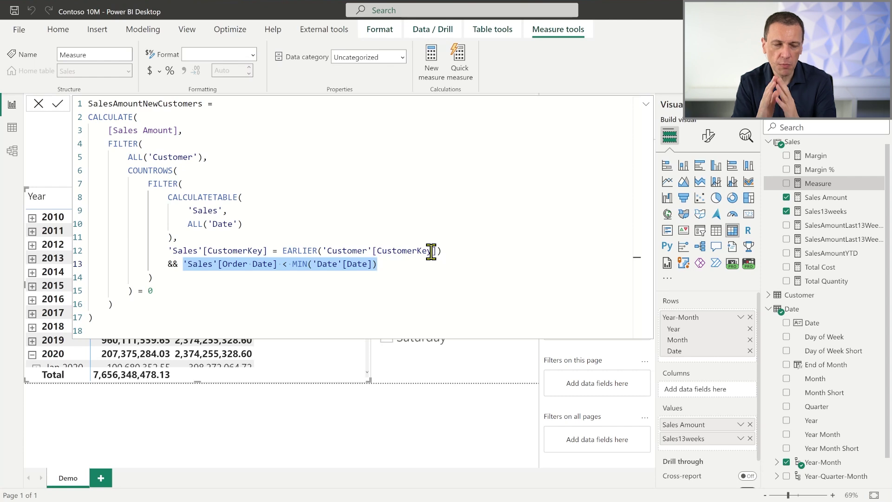
Step: Examine how CALCULATETABLE over 'Sales' with ALL('Date') interacts with the EARLIER CustomerKey match and the Order Date comparison in the new-customer measure
{"action": "left_click_drag", "start_coordinate": [258, 224], "coordinate": [177, 224]}
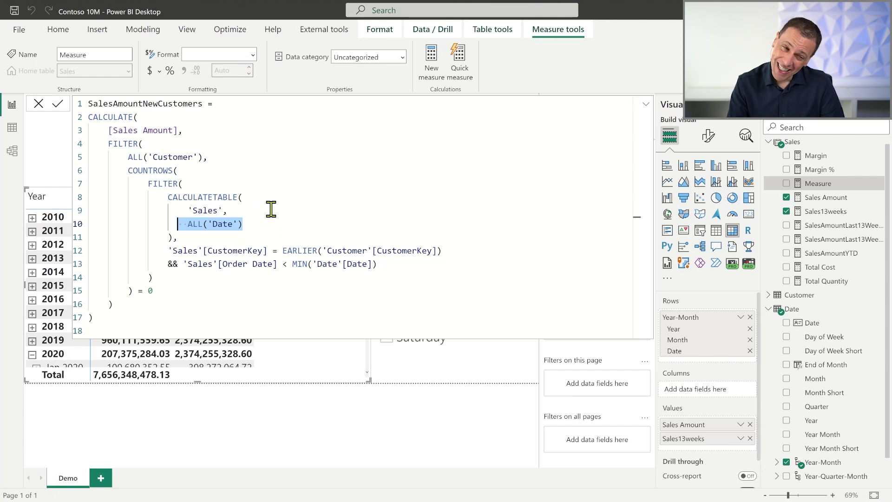
{"action": "left_click", "coordinate": [184, 211]}
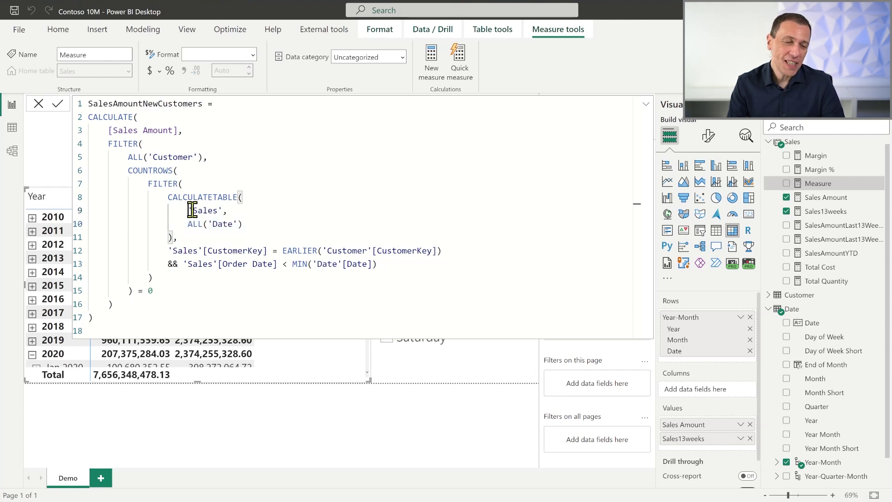
{"action": "left_click_drag", "start_coordinate": [184, 211], "coordinate": [291, 219]}
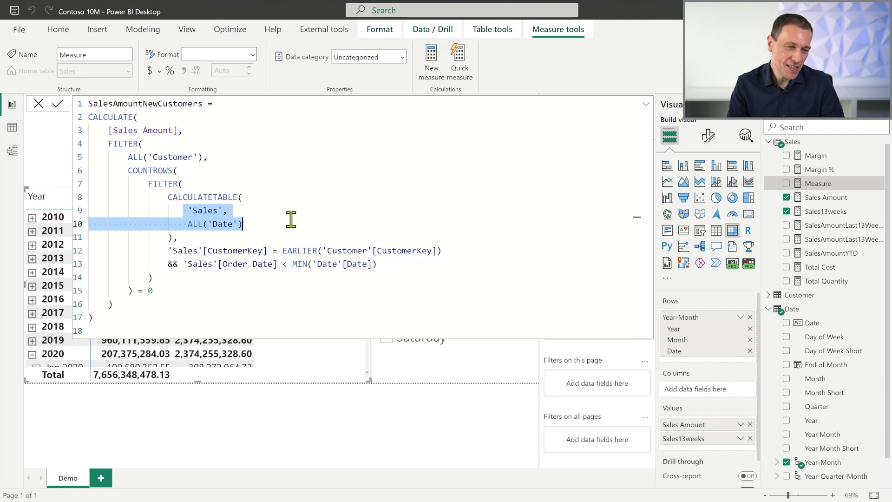
{"action": "left_click", "coordinate": [268, 264]}
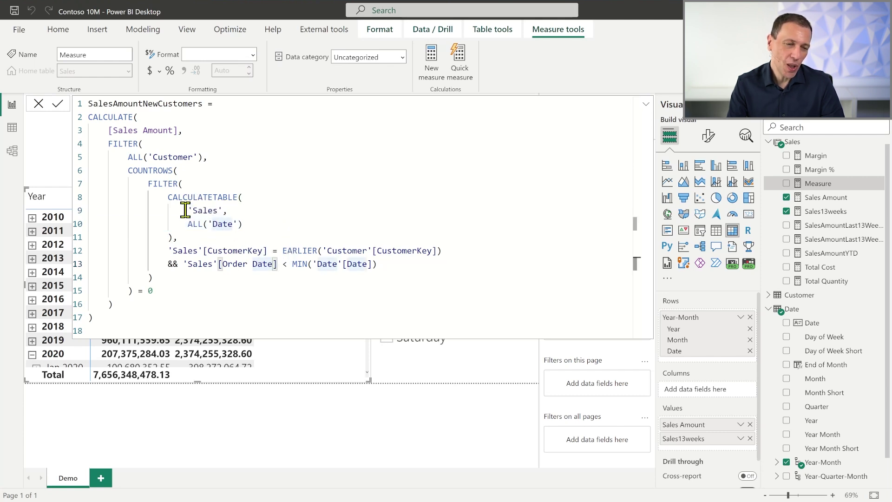
{"action": "left_click_drag", "start_coordinate": [169, 250], "coordinate": [444, 246]}
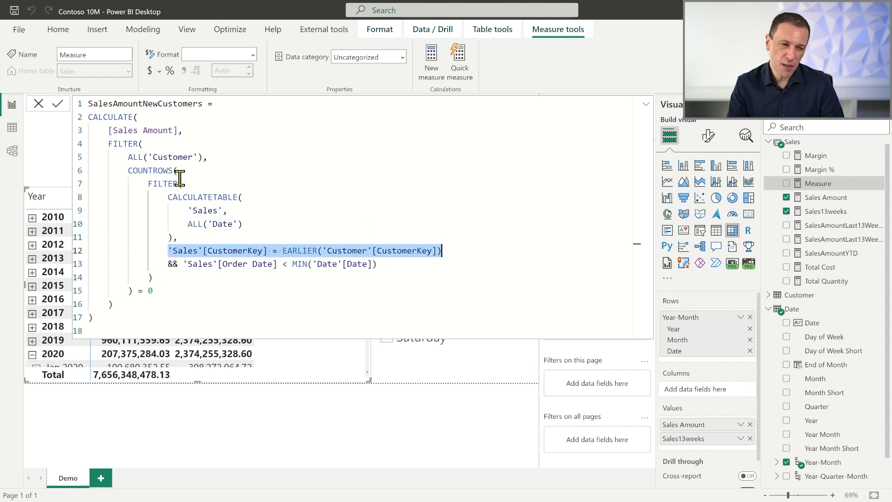
{"action": "left_click_drag", "start_coordinate": [129, 157], "coordinate": [204, 156]}
{"action": "left_click_drag", "start_coordinate": [169, 197], "coordinate": [238, 197]}
{"action": "left_click_drag", "start_coordinate": [169, 250], "coordinate": [444, 251]}
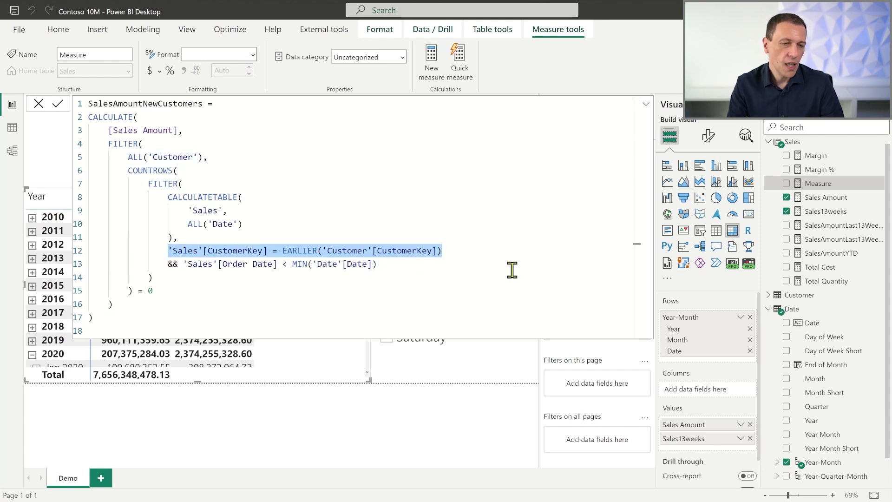
{"action": "left_click", "coordinate": [293, 251]}
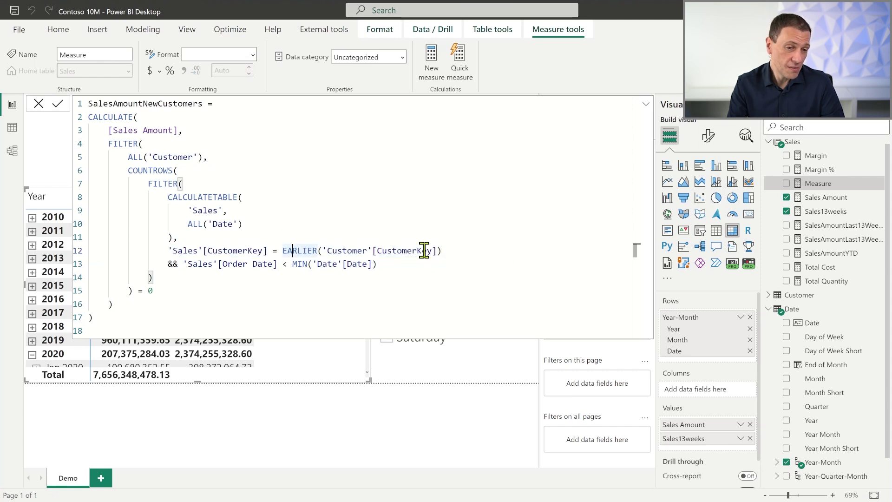
{"action": "triple_click", "coordinate": [443, 247]}
{"action": "left_click", "coordinate": [461, 223]}
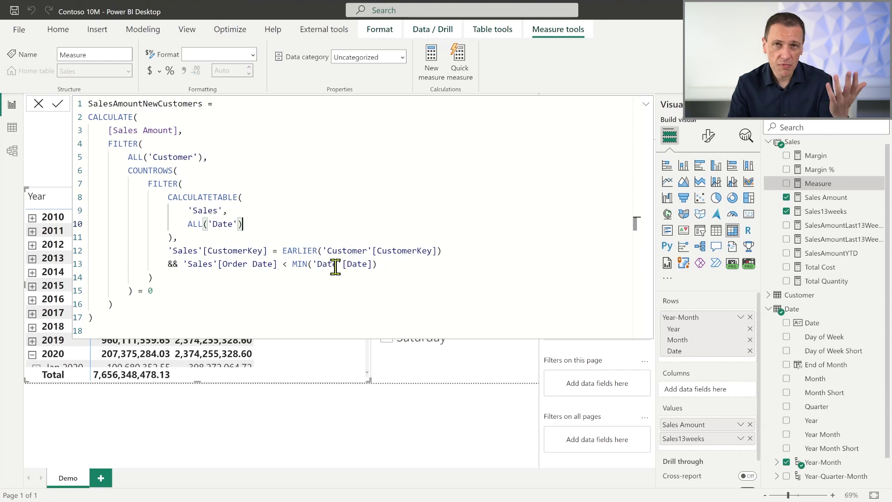
{"action": "left_click", "coordinate": [188, 264]}
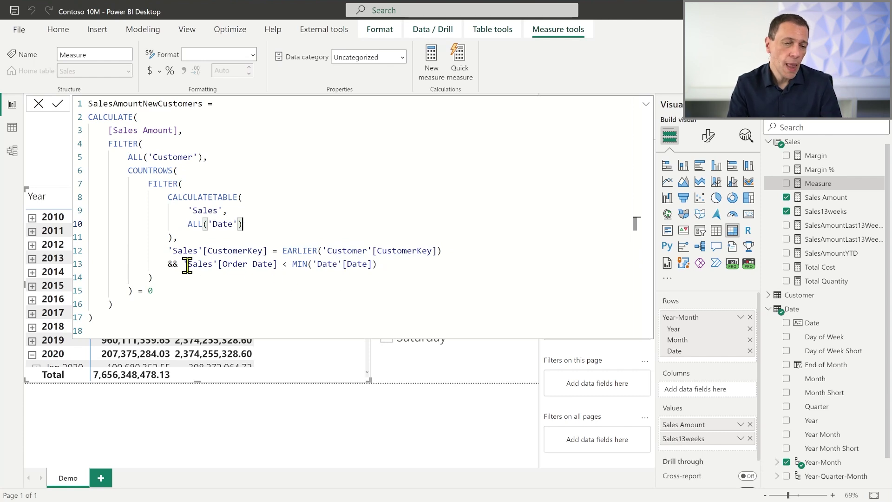
{"action": "left_click_drag", "start_coordinate": [216, 261], "coordinate": [424, 266]}
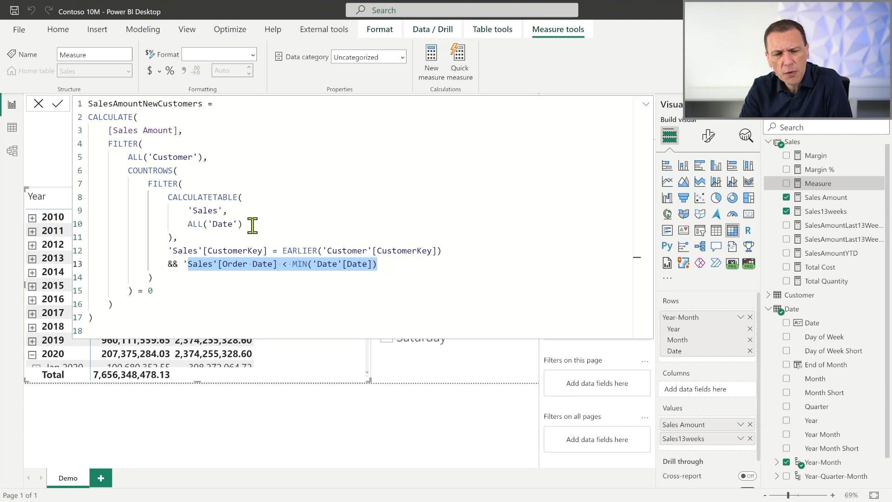
{"action": "left_click_drag", "start_coordinate": [244, 225], "coordinate": [188, 224]}
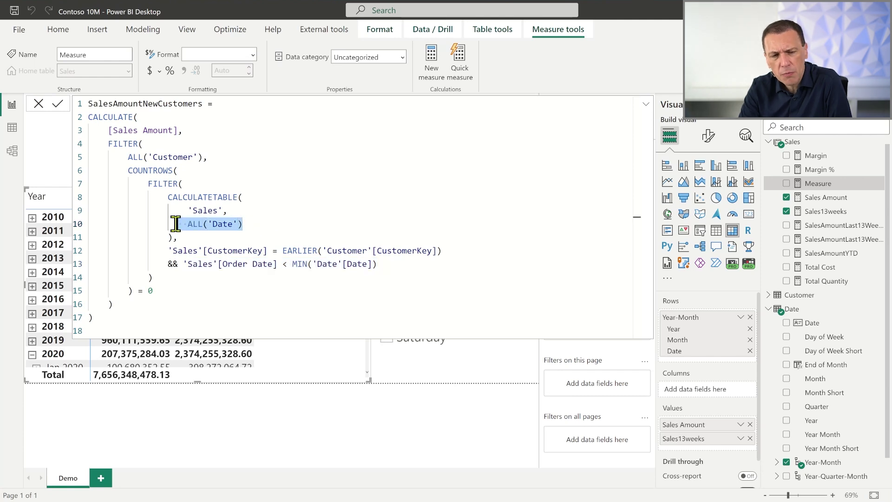
Step: Examine the Sales table reference and the FILTER over ALL('Customer') in the SalesAmountNewCustomers formula
{"action": "double_click", "coordinate": [206, 211]}
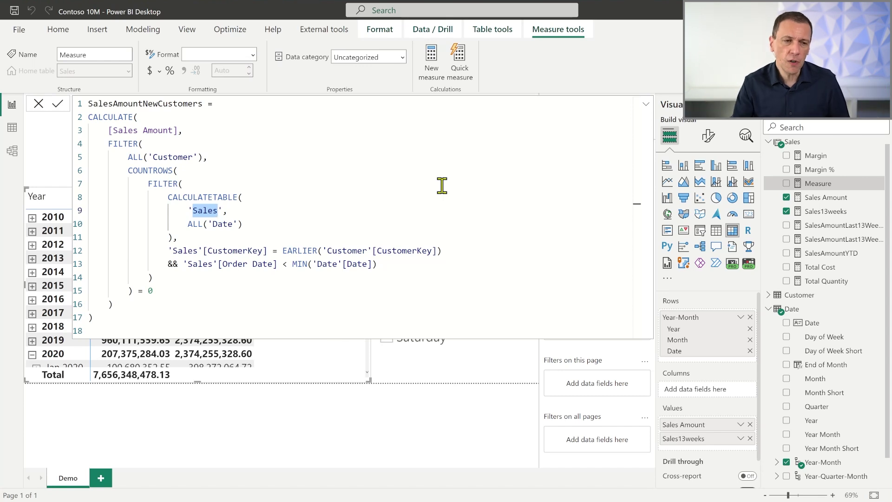
{"action": "left_click_drag", "start_coordinate": [113, 157], "coordinate": [224, 154]}
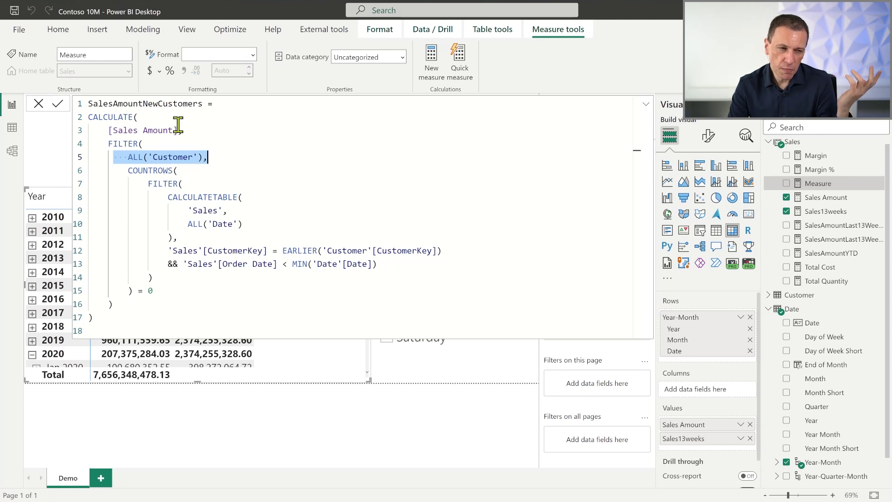
{"action": "left_click_drag", "start_coordinate": [104, 143], "coordinate": [160, 308]}
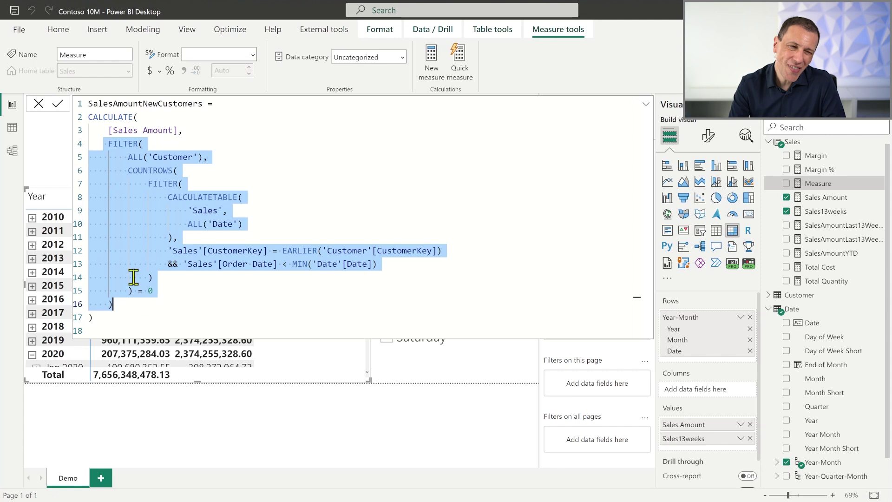
{"action": "left_click", "coordinate": [204, 156]}
{"action": "double_click", "coordinate": [136, 157]}
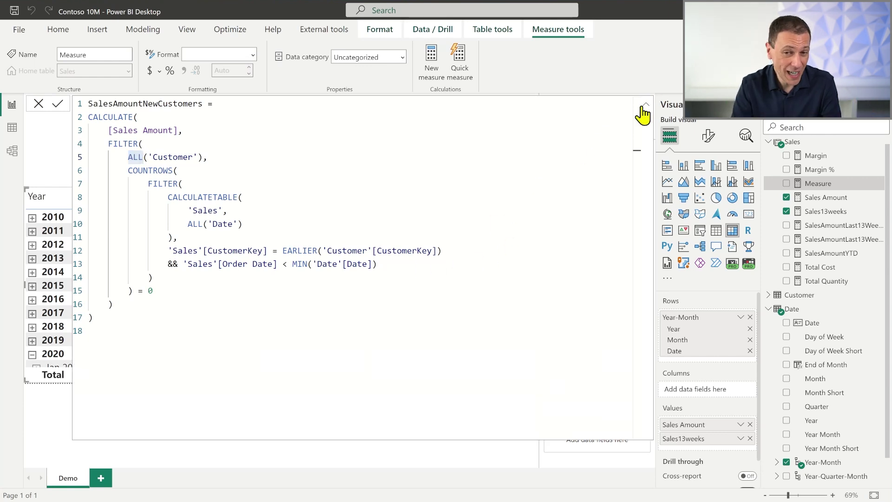
Step: Commit the SalesAmountNewCustomers measure and remove Sales13weeks from the matrix
{"action": "left_click", "coordinate": [645, 108]}
{"action": "left_click", "coordinate": [320, 283]}
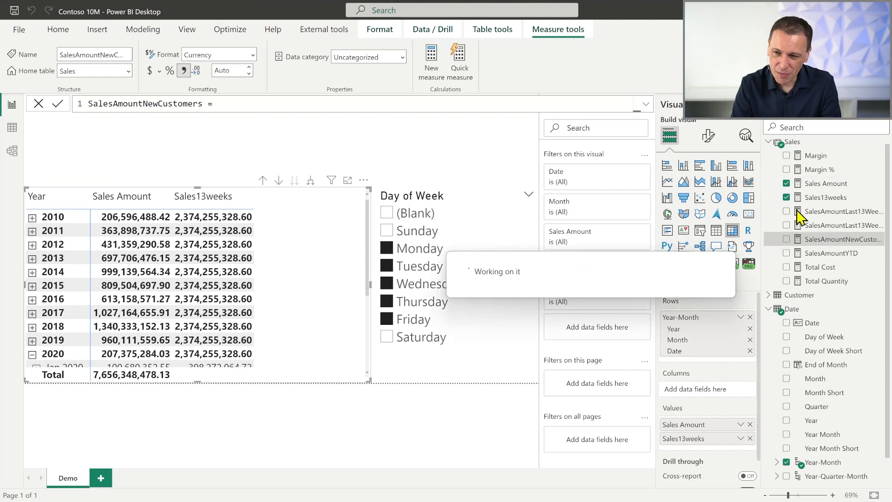
{"action": "left_click", "coordinate": [787, 197]}
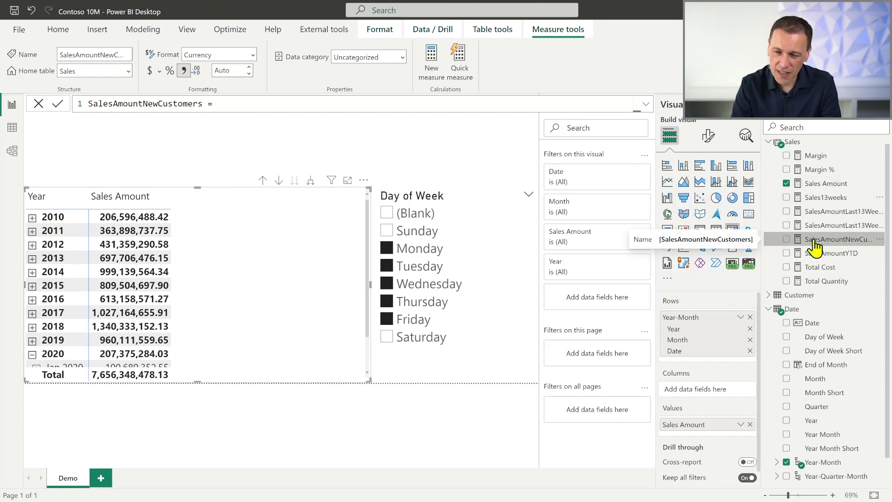
Step: Format SalesAmountNewCustomers as a decimal number and add it to the matrix
{"action": "left_click", "coordinate": [253, 56]}
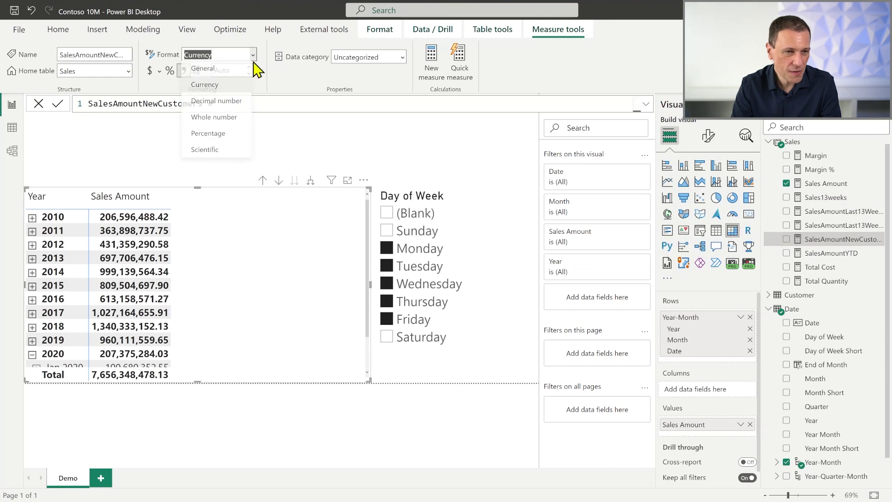
{"action": "left_click", "coordinate": [233, 103]}
{"action": "left_click", "coordinate": [787, 239]}
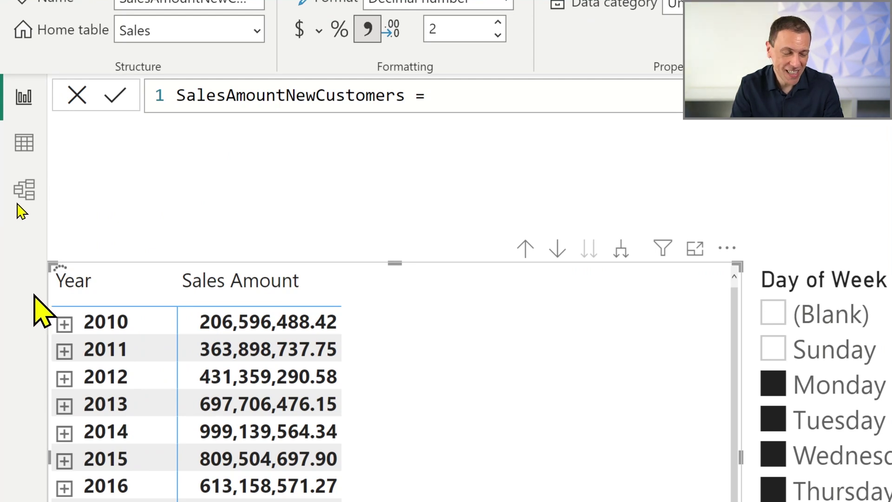
{"action": "key", "text": "Escape"}
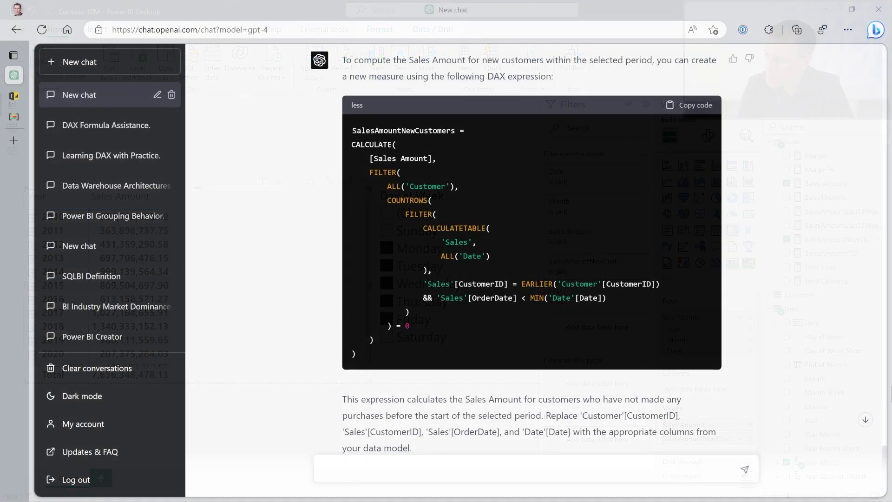
Step: Switch to ChatGPT and send the message "I wrote the measure but it's very slow"
{"action": "type", "text": "I w"}
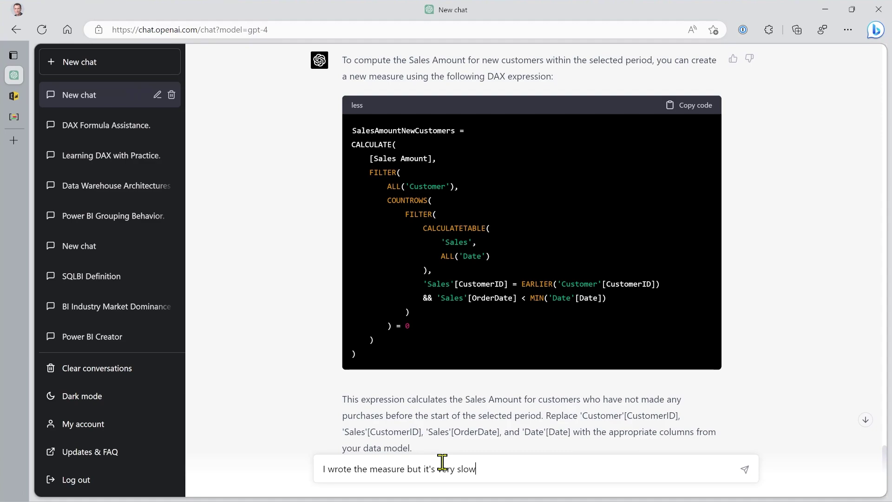
{"action": "key", "text": "Return"}
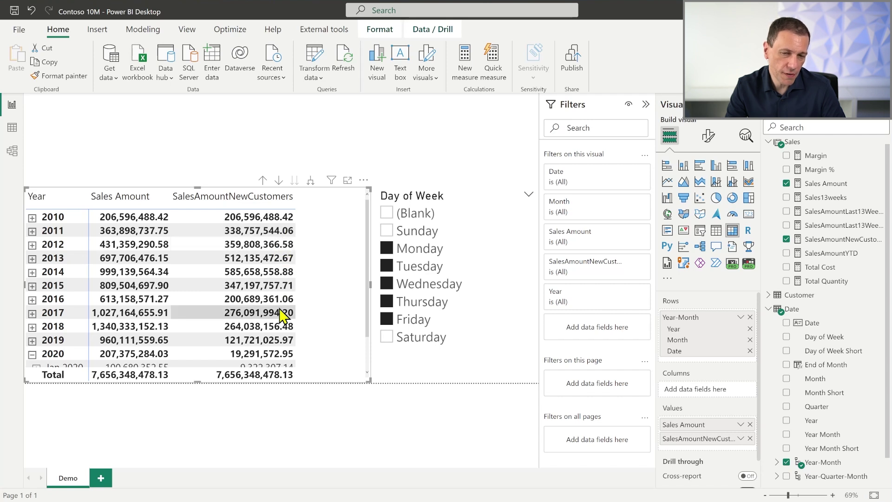
{"action": "left_click", "coordinate": [796, 239]}
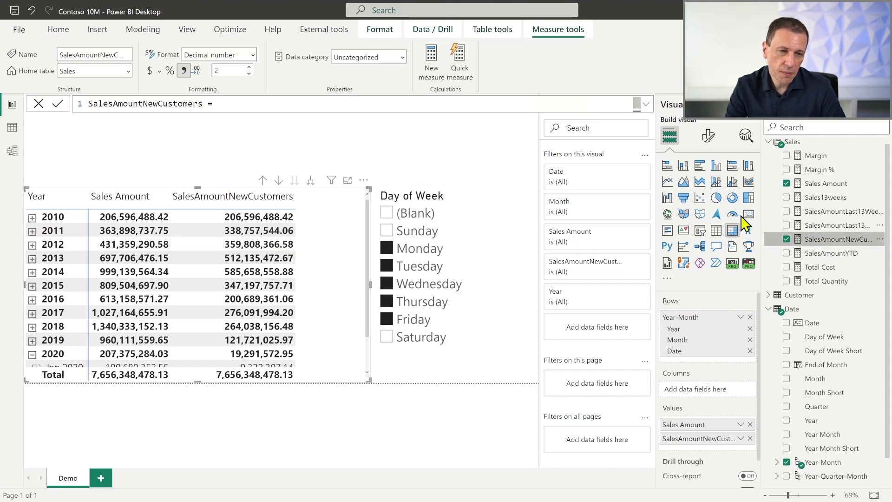
{"action": "left_click", "coordinate": [767, 133]}
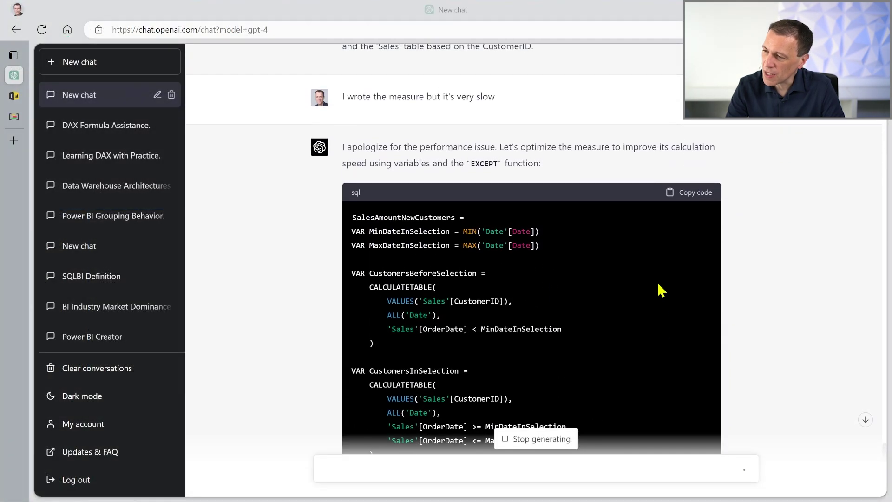
Step: Examine the CustomersBeforeSelection and CustomersInSelection variables in ChatGPT's optimized version of the measure
{"action": "scroll", "coordinate": [658, 282], "scroll_direction": "up", "scroll_amount": 3}
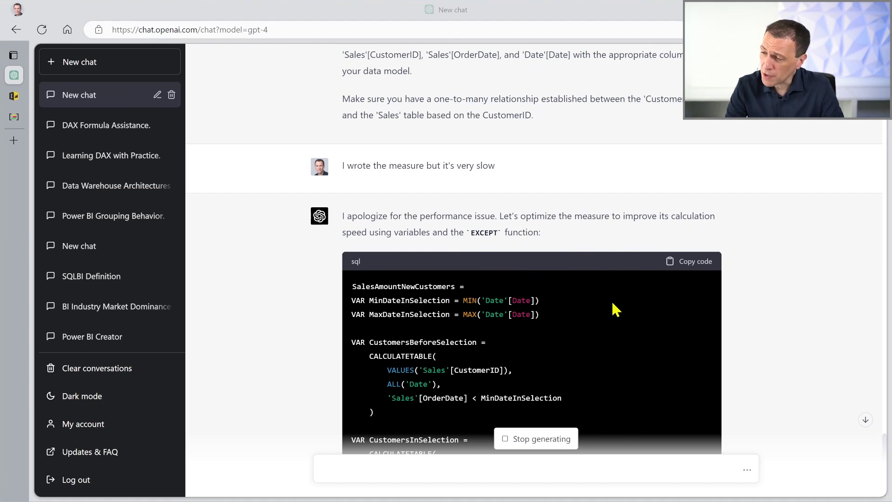
{"action": "scroll", "coordinate": [609, 311], "scroll_direction": "down", "scroll_amount": 3}
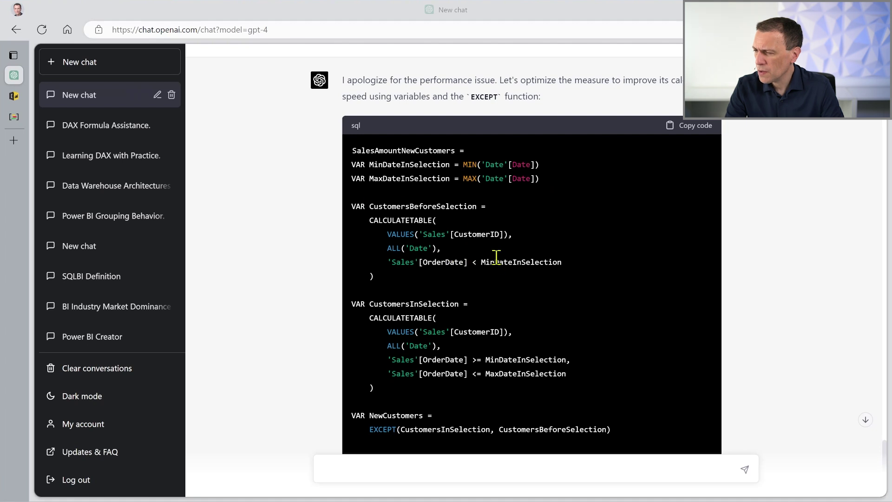
{"action": "scroll", "coordinate": [495, 262], "scroll_direction": "down", "scroll_amount": 2}
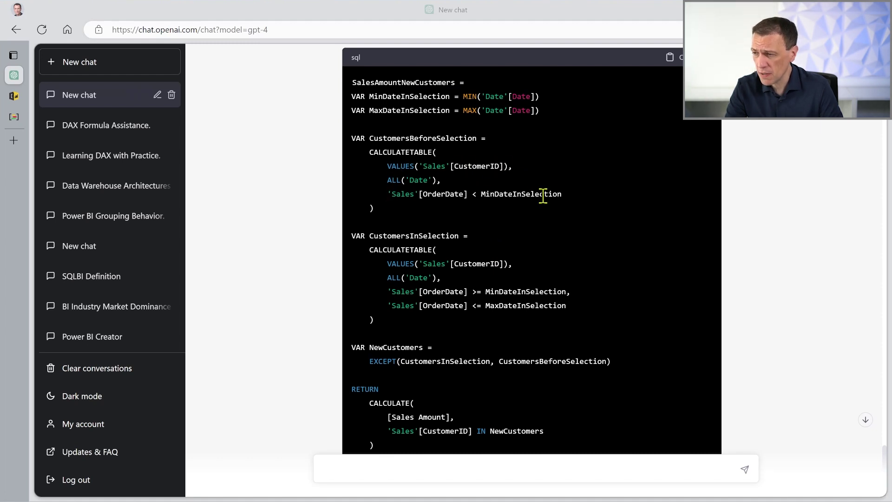
{"action": "double_click", "coordinate": [408, 139]}
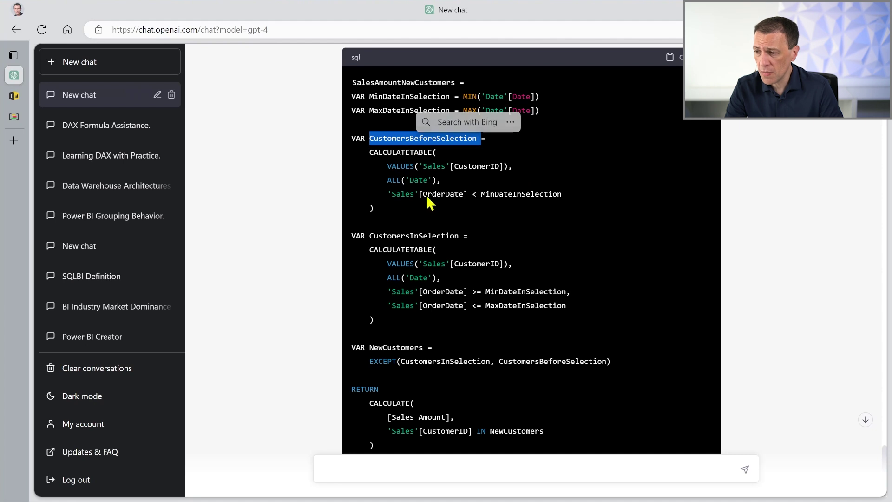
{"action": "scroll", "coordinate": [427, 195], "scroll_direction": "down", "scroll_amount": 2}
{"action": "double_click", "coordinate": [416, 168]}
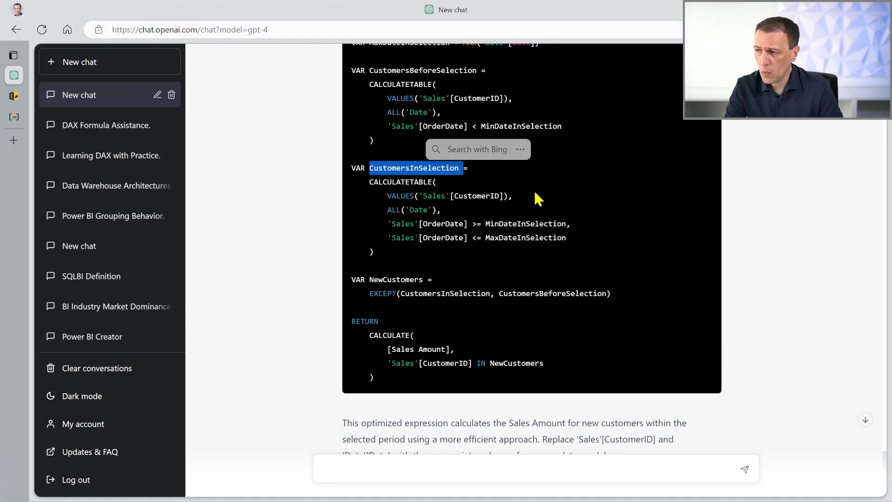
{"action": "scroll", "coordinate": [537, 199], "scroll_direction": "up", "scroll_amount": 2}
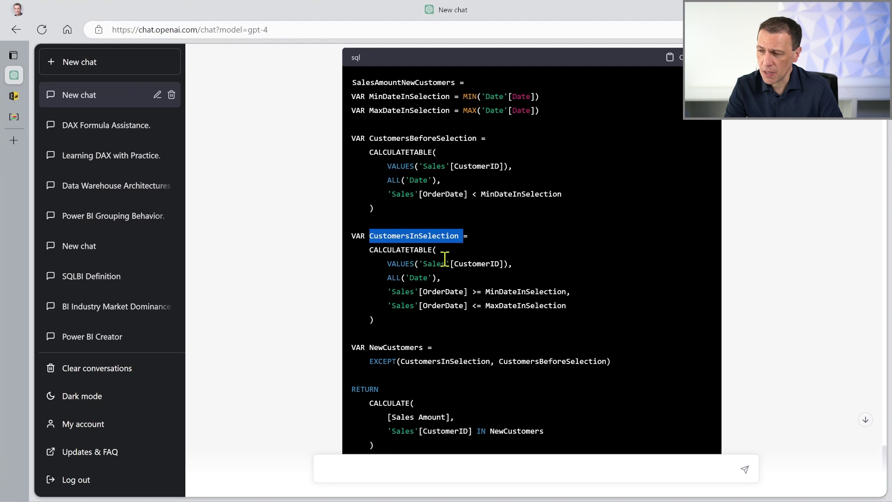
{"action": "left_click_drag", "start_coordinate": [387, 264], "coordinate": [513, 264]}
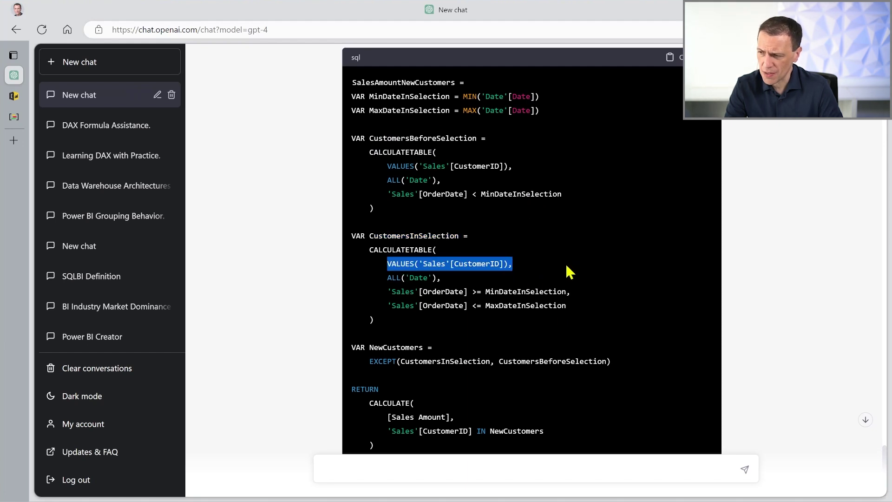
Step: Examine how the optimized code derives NewCustomers and filters Sales Amount by CustomerID in the RETURN expression
{"action": "scroll", "coordinate": [543, 282], "scroll_direction": "down", "scroll_amount": 2}
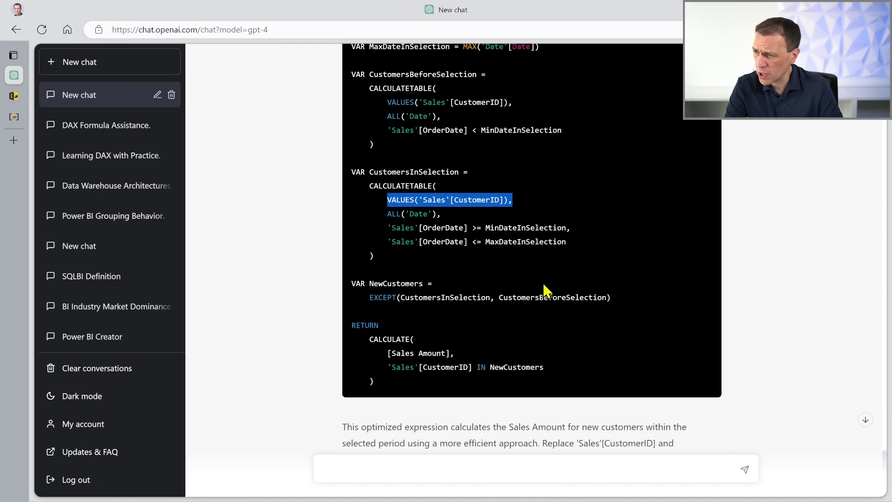
{"action": "scroll", "coordinate": [546, 290], "scroll_direction": "up", "scroll_amount": 2}
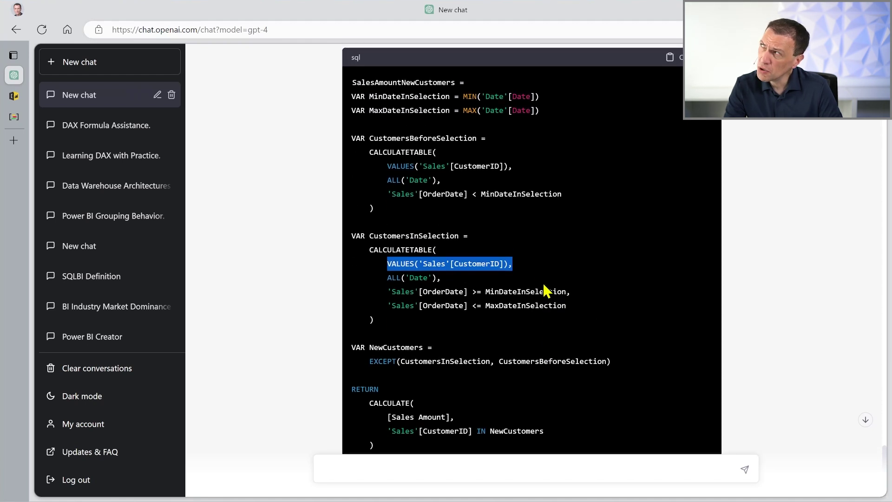
{"action": "scroll", "coordinate": [545, 292], "scroll_direction": "down", "scroll_amount": 3}
{"action": "double_click", "coordinate": [403, 99]}
{"action": "scroll", "coordinate": [506, 172], "scroll_direction": "up", "scroll_amount": 2}
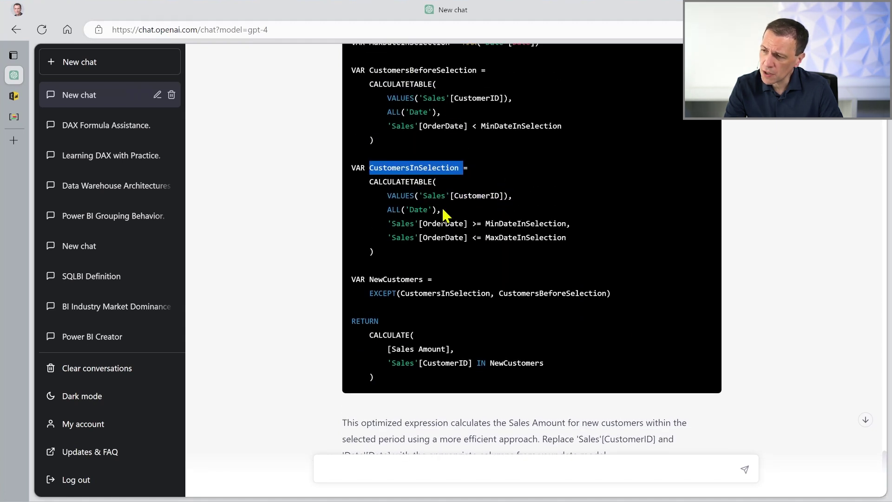
{"action": "scroll", "coordinate": [457, 293], "scroll_direction": "down", "scroll_amount": 2}
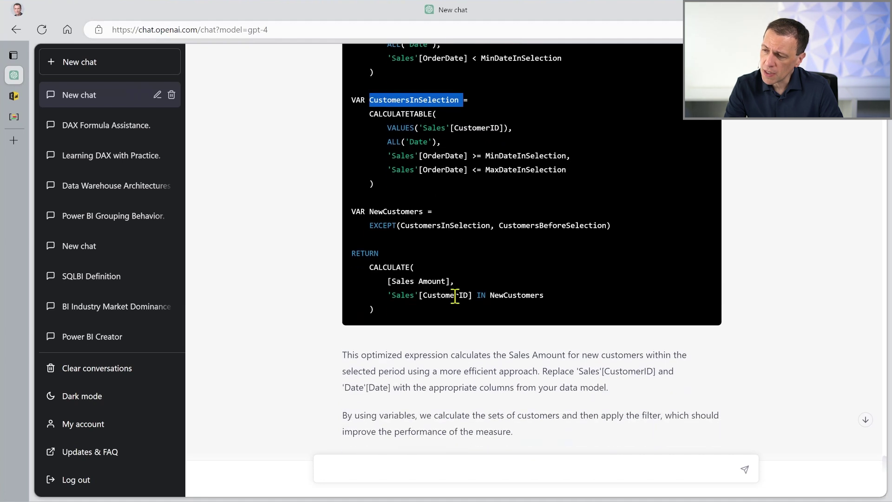
{"action": "double_click", "coordinate": [455, 295]}
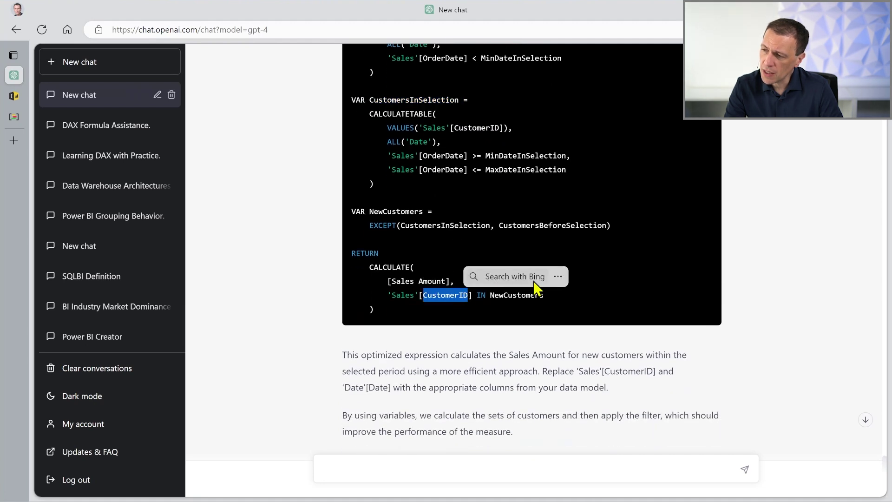
{"action": "scroll", "coordinate": [564, 203], "scroll_direction": "up", "scroll_amount": 2}
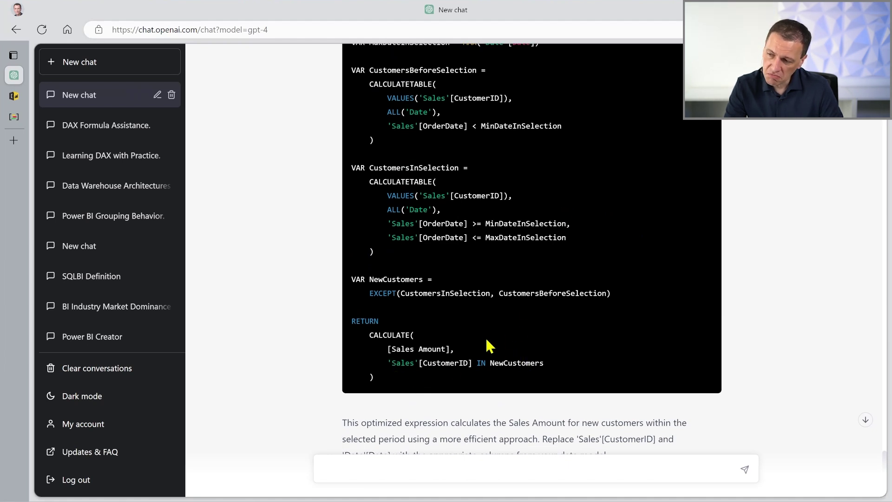
Step: Copy the optimized SalesAmountNewCustomers code from ChatGPT's reply and switch back to Power BI Desktop
{"action": "scroll", "coordinate": [487, 341], "scroll_direction": "up", "scroll_amount": 6}
{"action": "left_click", "coordinate": [693, 261]}
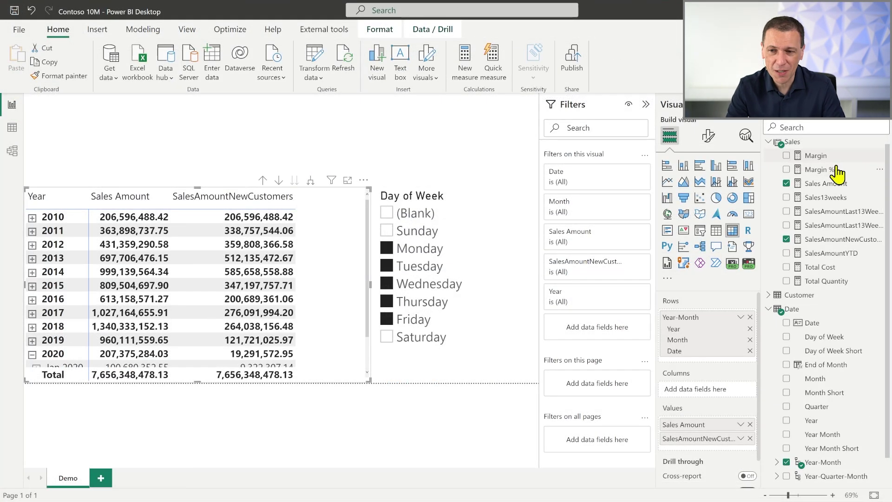
{"action": "left_click", "coordinate": [828, 239]}
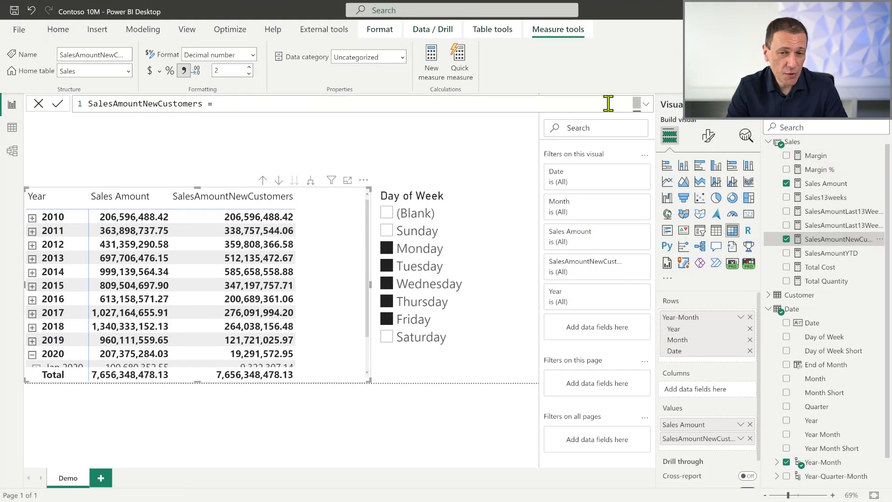
{"action": "right_click", "coordinate": [792, 142]}
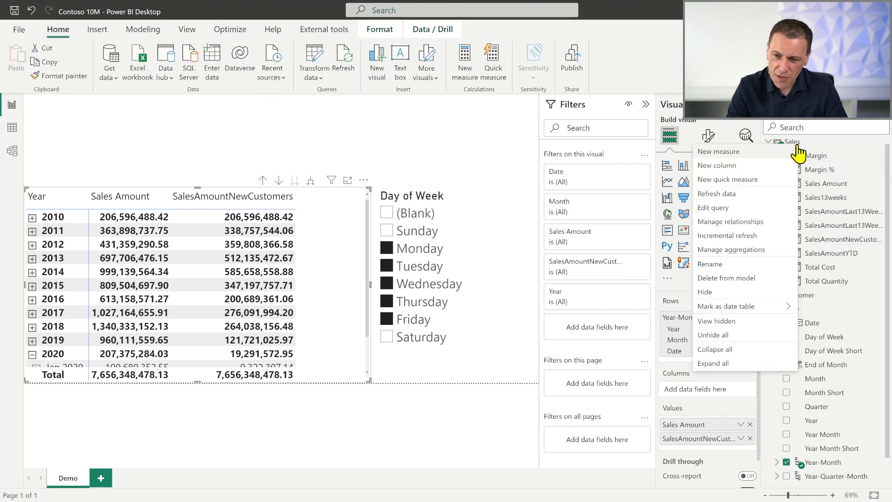
{"action": "left_click", "coordinate": [775, 154]}
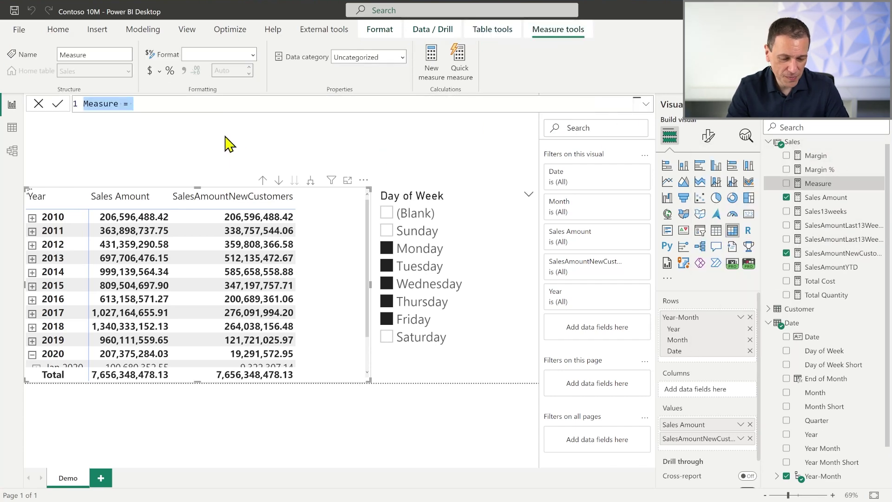
{"action": "key", "text": "ctrl+v"}
{"action": "scroll", "coordinate": [289, 133], "scroll_direction": "up", "scroll_amount": 1}
{"action": "key", "text": "Return"}
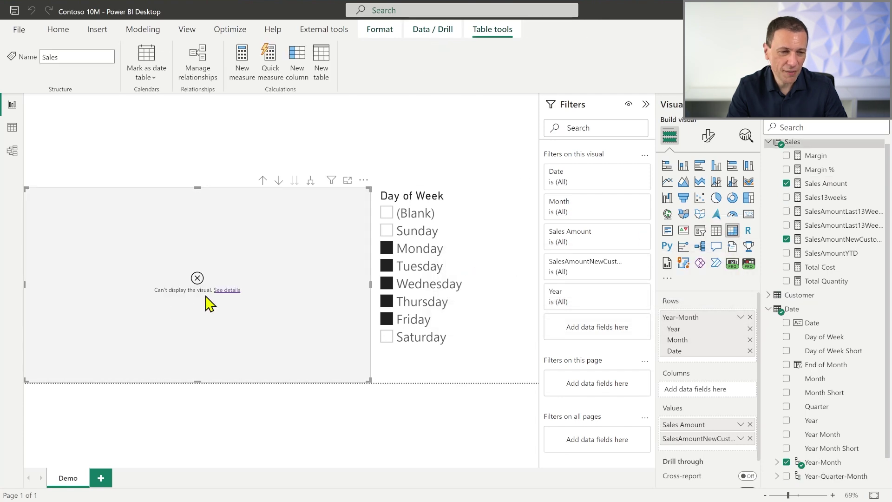
Step: Remove SalesAmountNewCustomers from the matrix and start a new measure in the Sales table with the copied code
{"action": "left_click", "coordinate": [786, 239]}
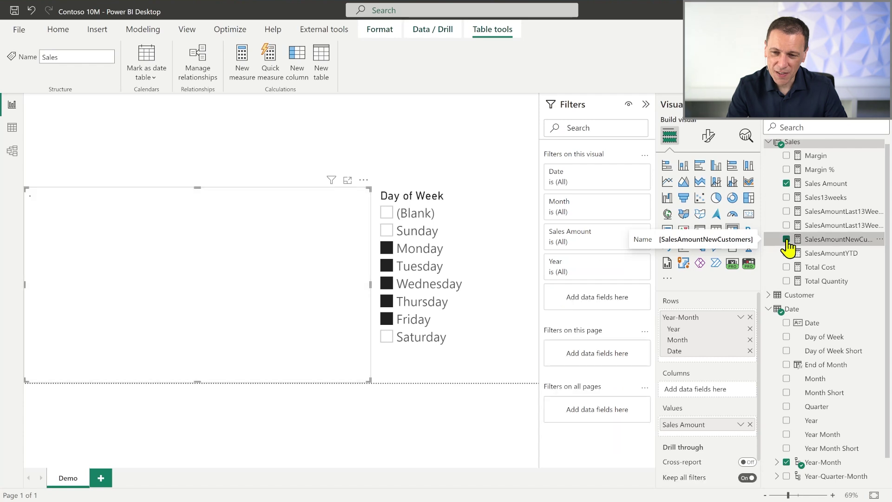
{"action": "right_click", "coordinate": [784, 148]}
{"action": "left_click", "coordinate": [775, 152]}
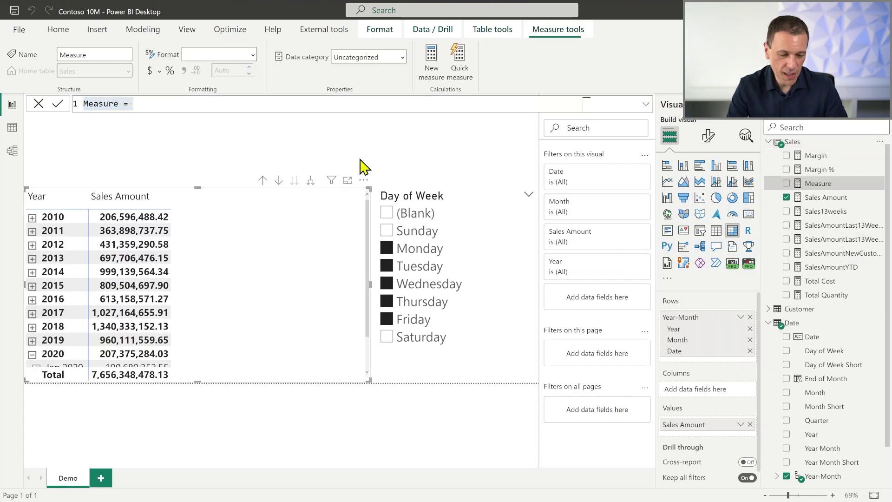
{"action": "key", "text": "ctrl+v"}
{"action": "scroll", "coordinate": [324, 153], "scroll_direction": "up", "scroll_amount": 1}
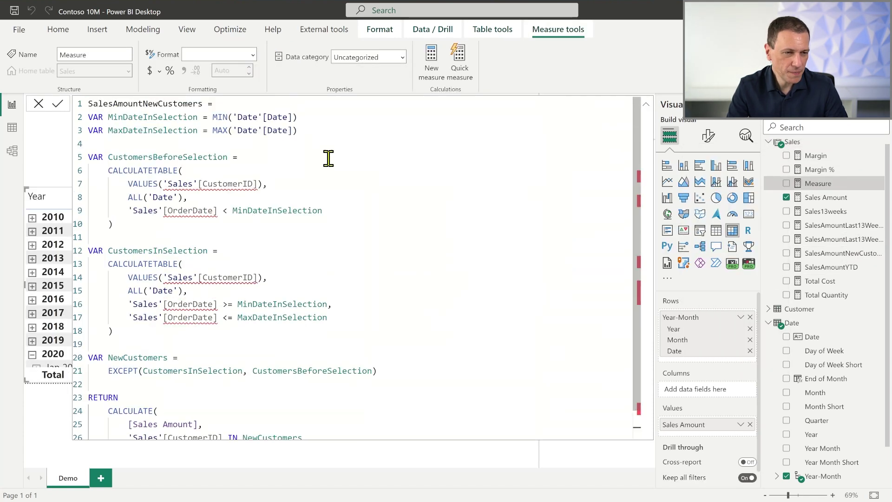
Step: Correct the column names in the CustomersBeforeSelection variable to 'Sales'[CustomerKey] and 'Sales'[Order Date]
{"action": "left_click", "coordinate": [252, 183]}
{"action": "key", "text": "BackSpace"}
{"action": "key", "text": "BackSpace"}
{"action": "type", "text": "Key"}
{"action": "left_click", "coordinate": [285, 258]}
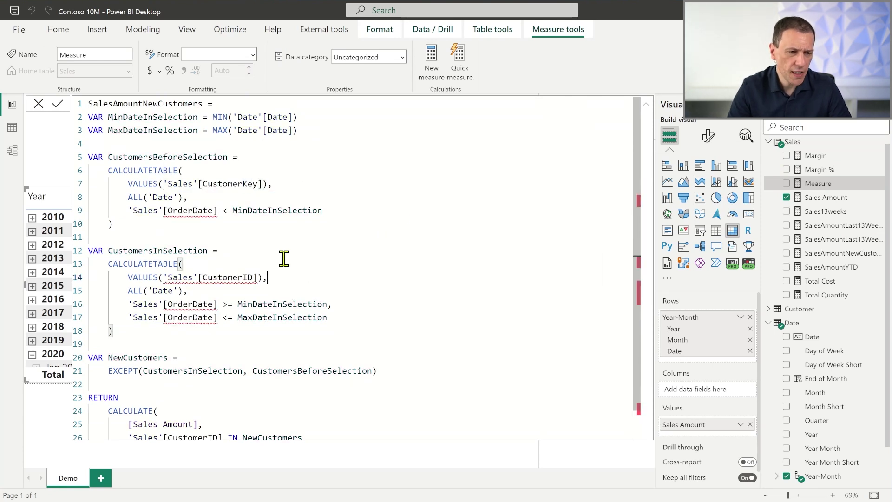
{"action": "left_click", "coordinate": [192, 210]}
Step: Correct the CustomersInSelection variable to use 'Sales'[CustomerKey] and 'Sales'[Order Date] in both date conditions
{"action": "left_click_drag", "start_coordinate": [242, 277], "coordinate": [254, 277]}
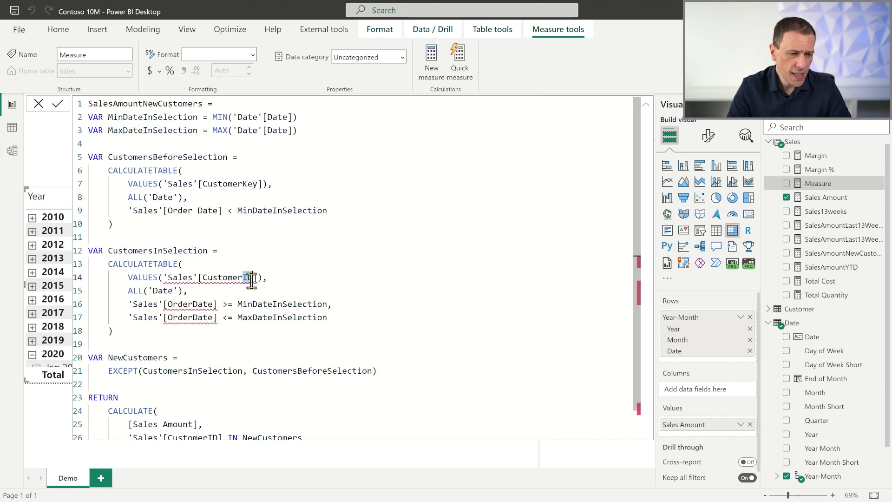
{"action": "type", "text": "Key"}
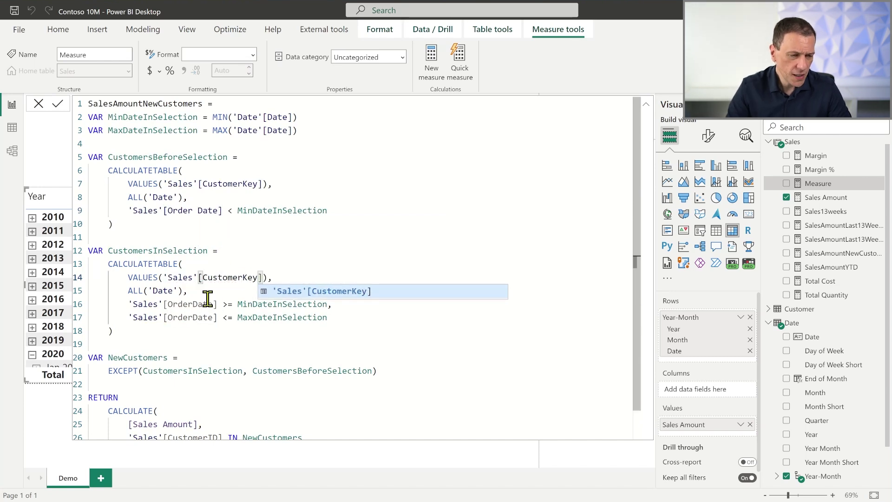
{"action": "left_click", "coordinate": [191, 305]}
{"action": "left_click", "coordinate": [192, 317]}
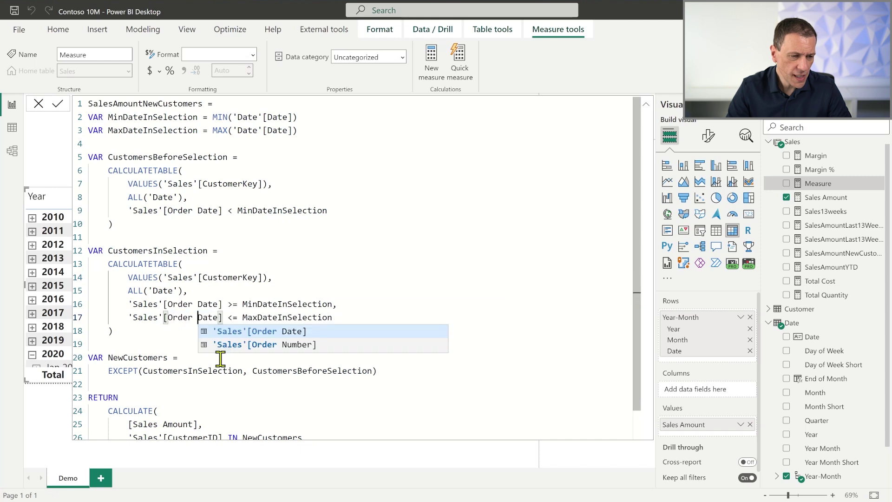
Step: Change the filter column in the RETURN expression's CALCULATE to 'Sales'[CustomerKey]
{"action": "scroll", "coordinate": [222, 372], "scroll_direction": "down", "scroll_amount": 1}
{"action": "left_click_drag", "start_coordinate": [207, 406], "coordinate": [218, 407]}
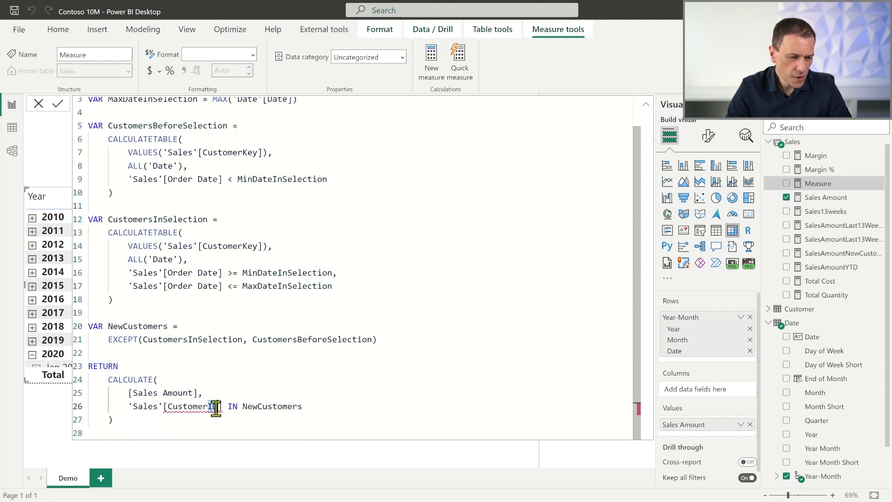
{"action": "type", "text": "Key"}
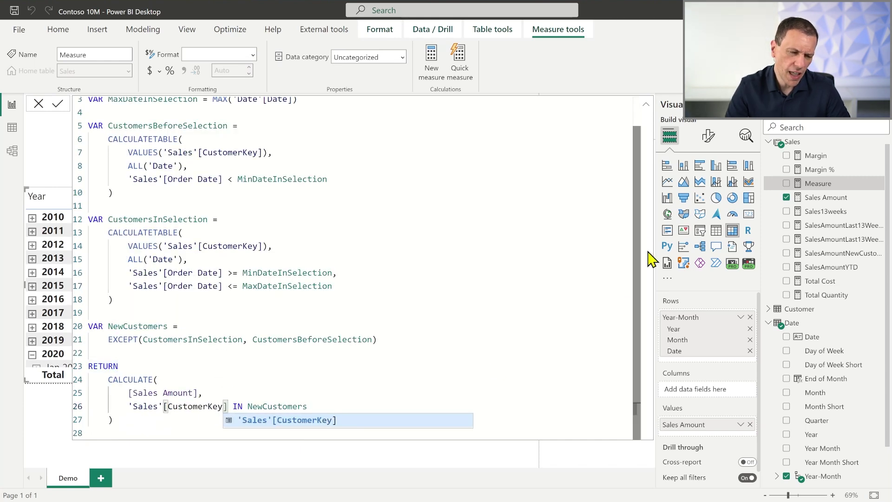
{"action": "left_click", "coordinate": [323, 281]}
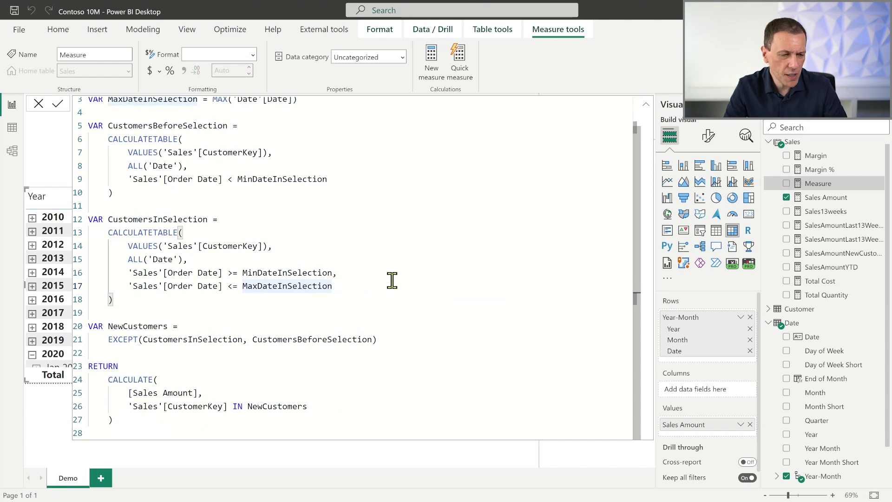
Step: Rename the measure in its formula to SalesAmountNewCustomers2, commit it, and collapse the formula bar
{"action": "left_click", "coordinate": [57, 104]}
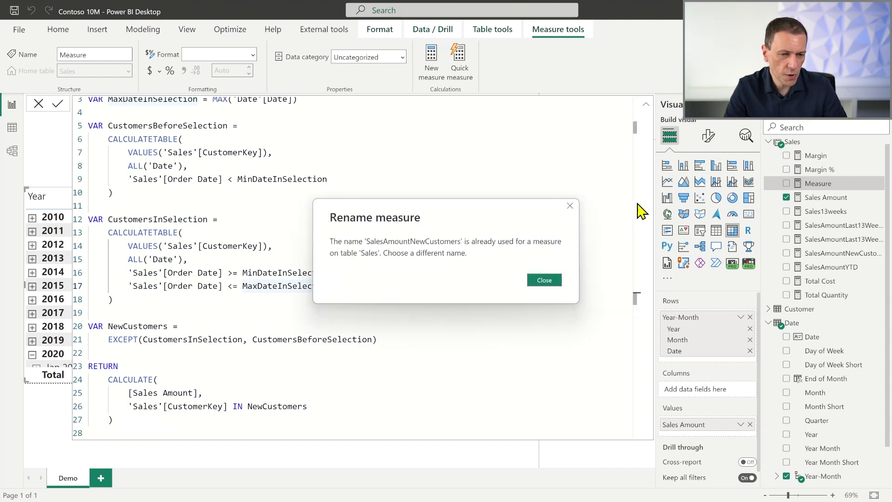
{"action": "left_click", "coordinate": [544, 280]}
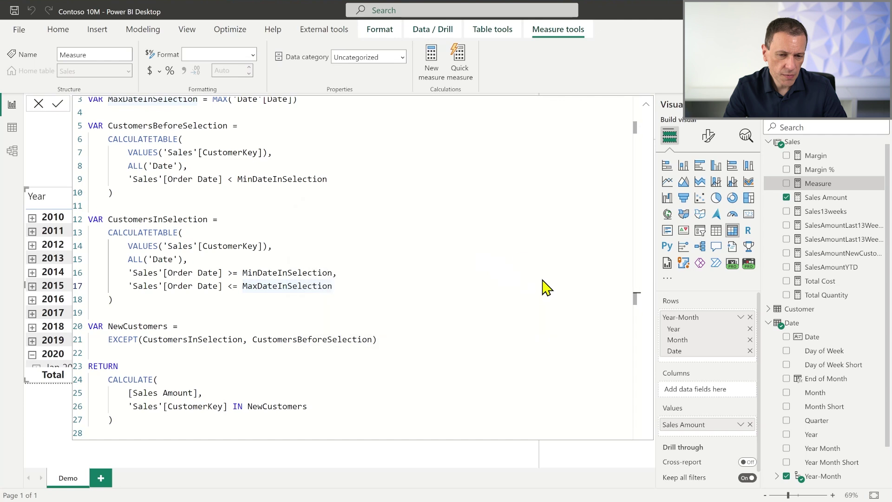
{"action": "left_click", "coordinate": [203, 103]}
{"action": "type", "text": "2 ="}
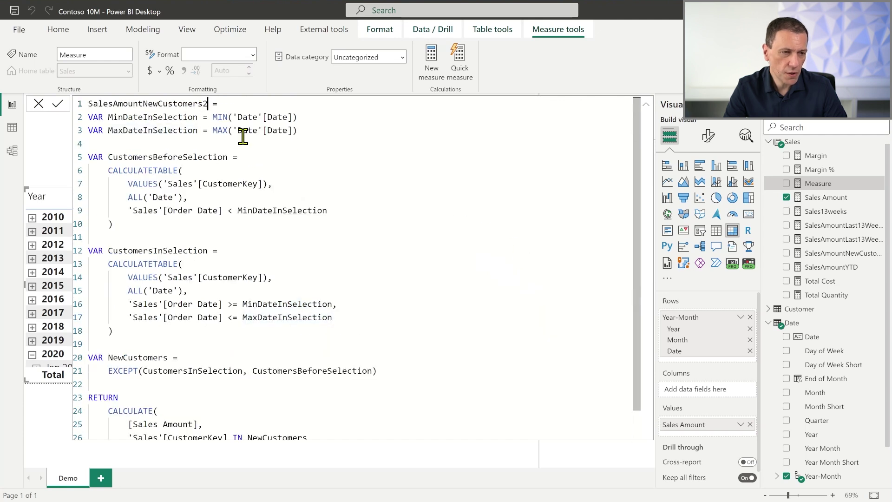
{"action": "left_click", "coordinate": [55, 105]}
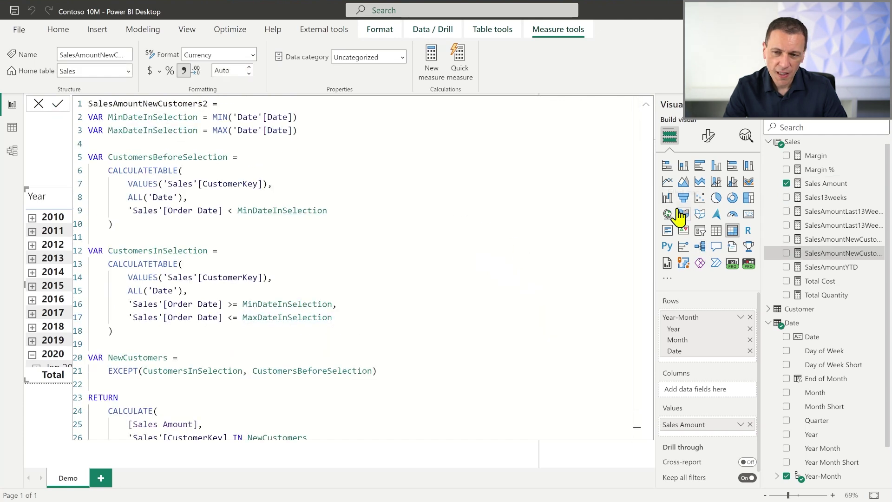
{"action": "left_click", "coordinate": [645, 105]}
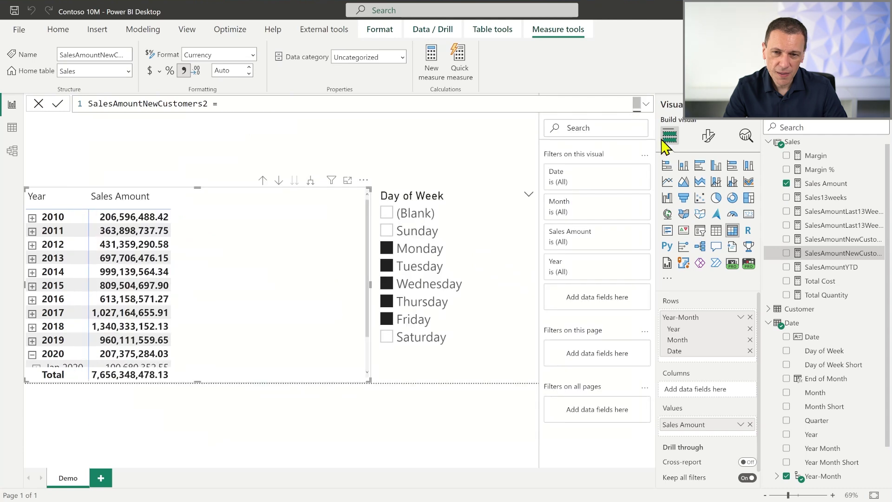
Step: Format SalesAmountNewCustomers2 as a decimal number and add it to the matrix values
{"action": "left_click", "coordinate": [253, 55]}
{"action": "left_click", "coordinate": [223, 100]}
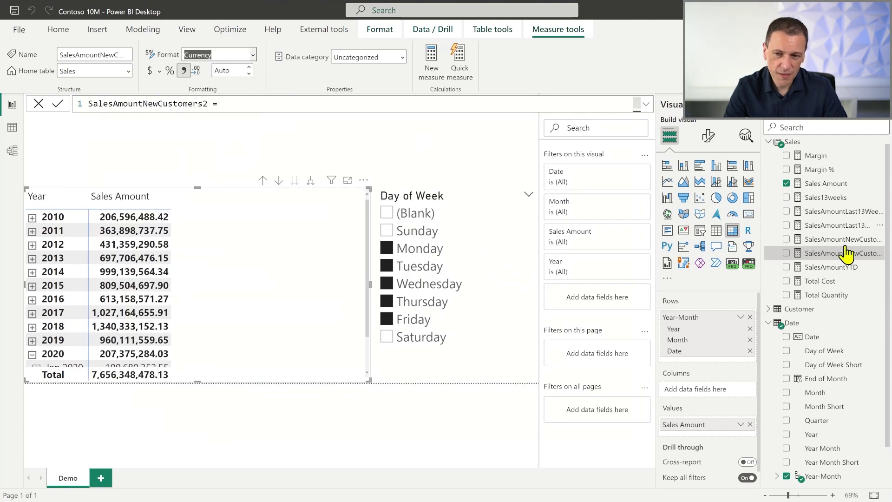
{"action": "left_click", "coordinate": [786, 254]}
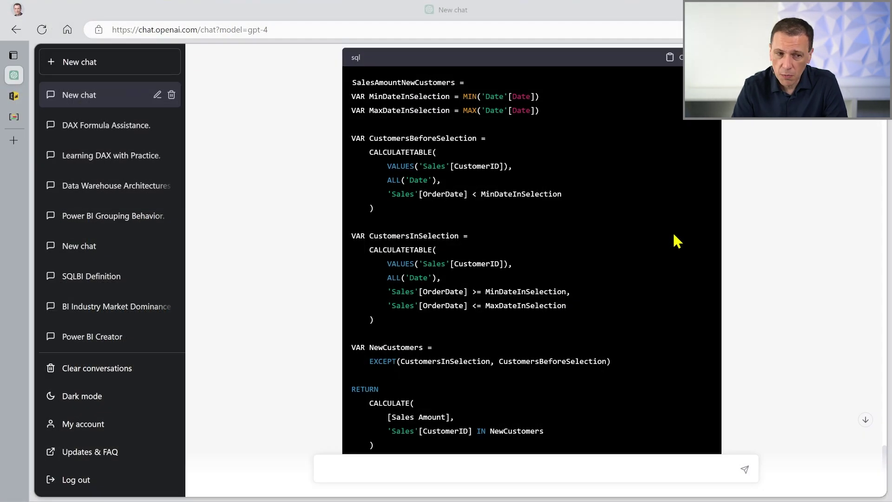
{"action": "scroll", "coordinate": [672, 228], "scroll_direction": "down", "scroll_amount": 1}
{"action": "scroll", "coordinate": [674, 228], "scroll_direction": "up", "scroll_amount": 1}
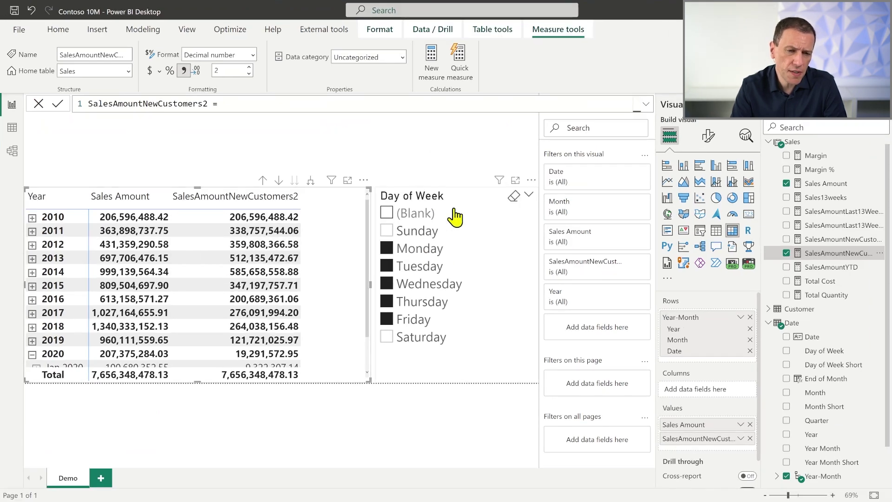
Step: Clear the Day of Week slicer selection and replace the slicer's field with Country from the Customer table
{"action": "left_click", "coordinate": [502, 232]}
{"action": "left_click", "coordinate": [388, 232]}
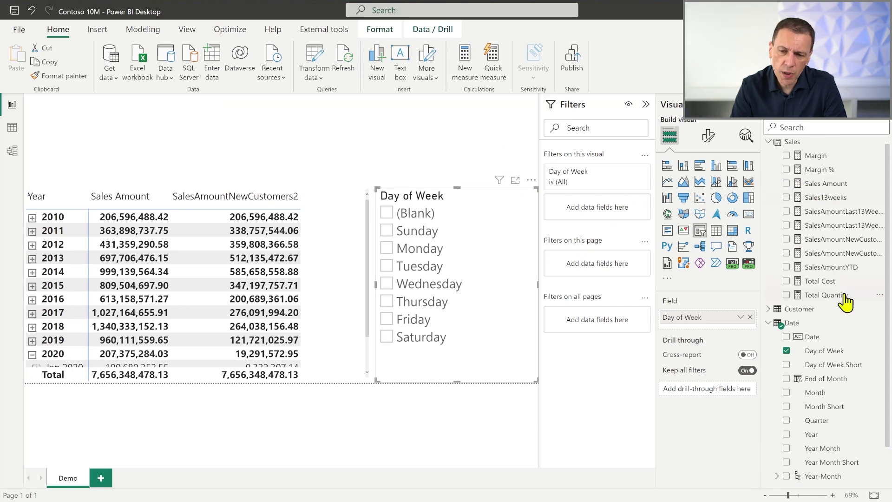
{"action": "left_click", "coordinate": [770, 310]}
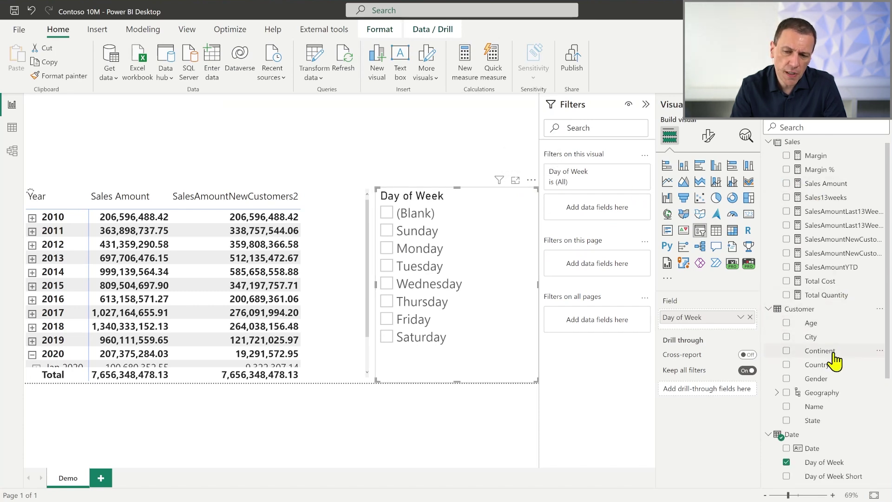
{"action": "left_click_drag", "start_coordinate": [826, 368], "coordinate": [470, 299]}
{"action": "left_click", "coordinate": [749, 318]}
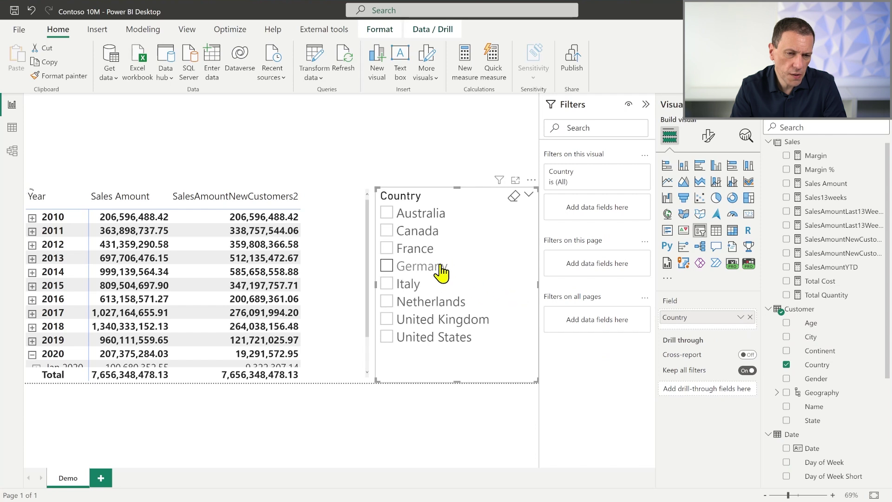
Step: Test the measure by filtering the matrix on Italy and on Netherlands with the Country slicer
{"action": "left_click", "coordinate": [388, 284]}
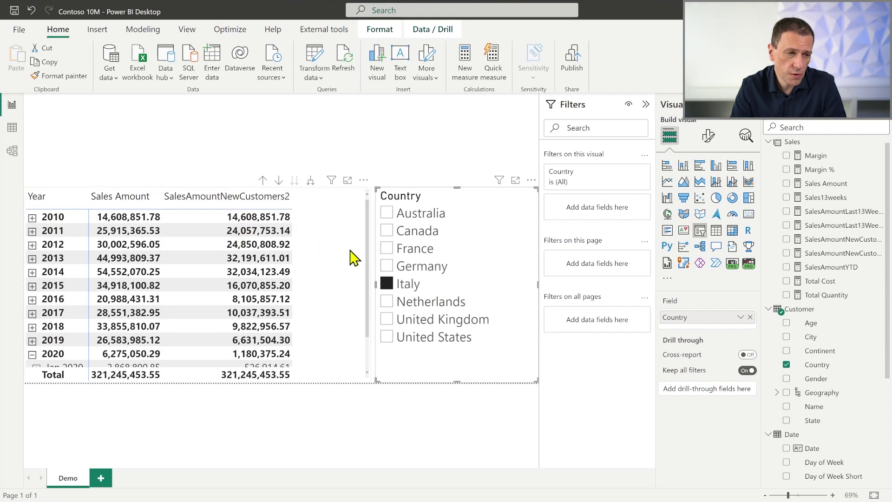
{"action": "left_click", "coordinate": [389, 286]}
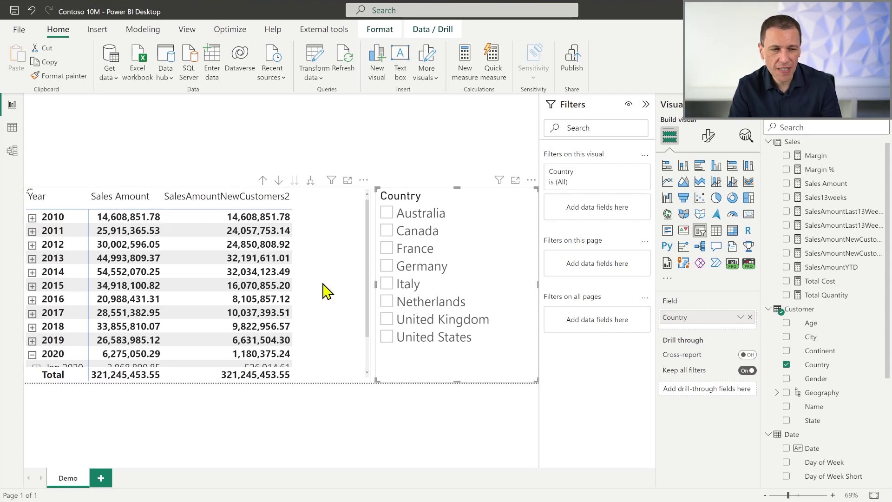
{"action": "left_click", "coordinate": [390, 283]}
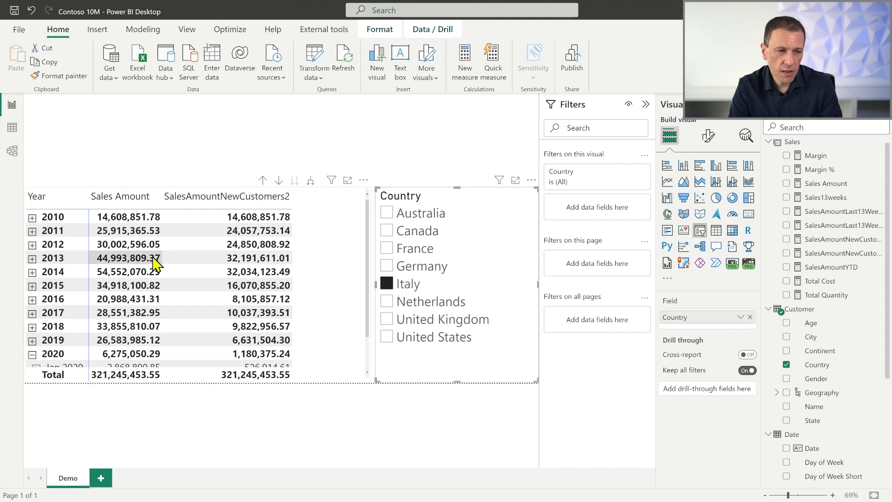
{"action": "left_click", "coordinate": [386, 303]}
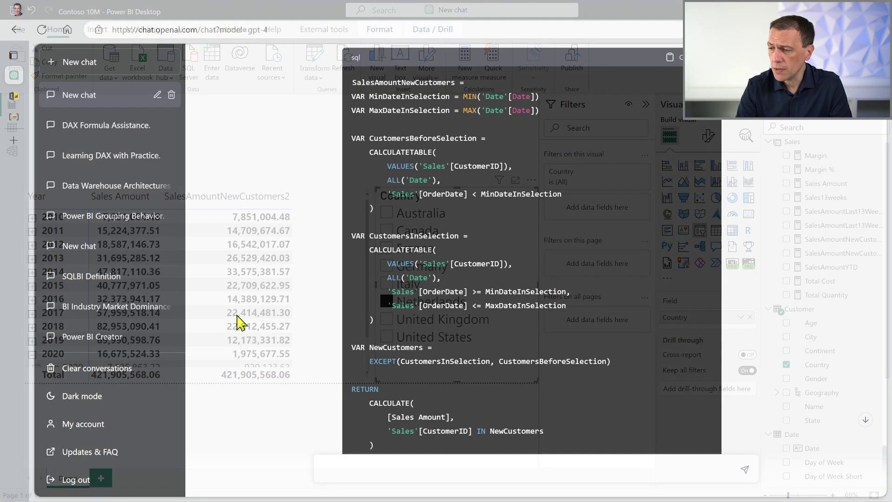
Step: Review the optimized measure in ChatGPT, including the EXCEPT function in the NewCustomers variable
{"action": "scroll", "coordinate": [534, 394], "scroll_direction": "down", "scroll_amount": 2}
{"action": "scroll", "coordinate": [521, 367], "scroll_direction": "down", "scroll_amount": 2}
{"action": "scroll", "coordinate": [508, 343], "scroll_direction": "up", "scroll_amount": 6}
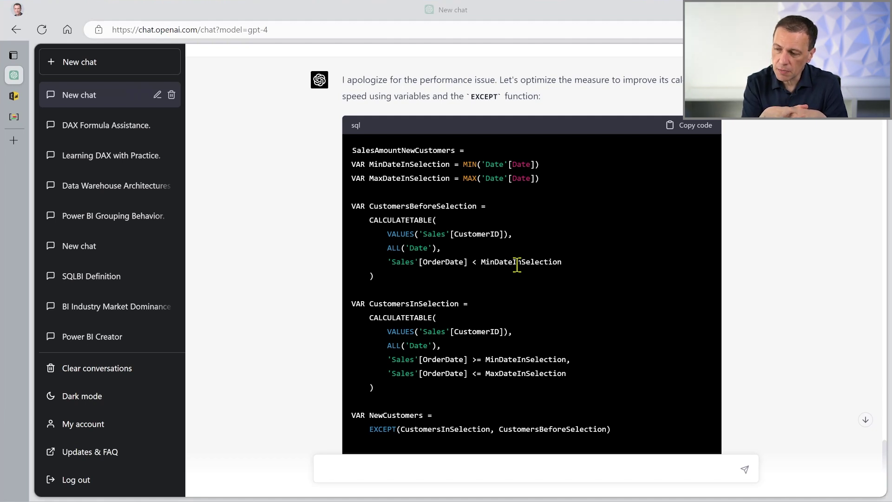
{"action": "scroll", "coordinate": [454, 341], "scroll_direction": "down", "scroll_amount": 3}
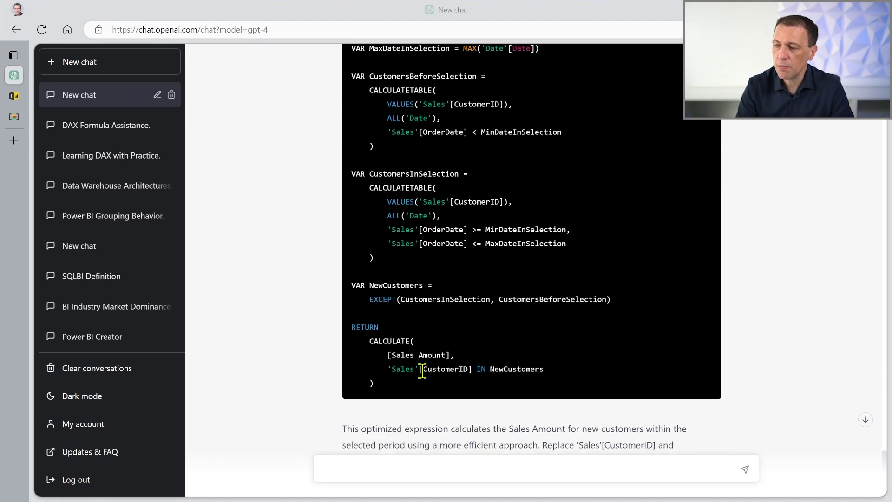
{"action": "double_click", "coordinate": [381, 292]}
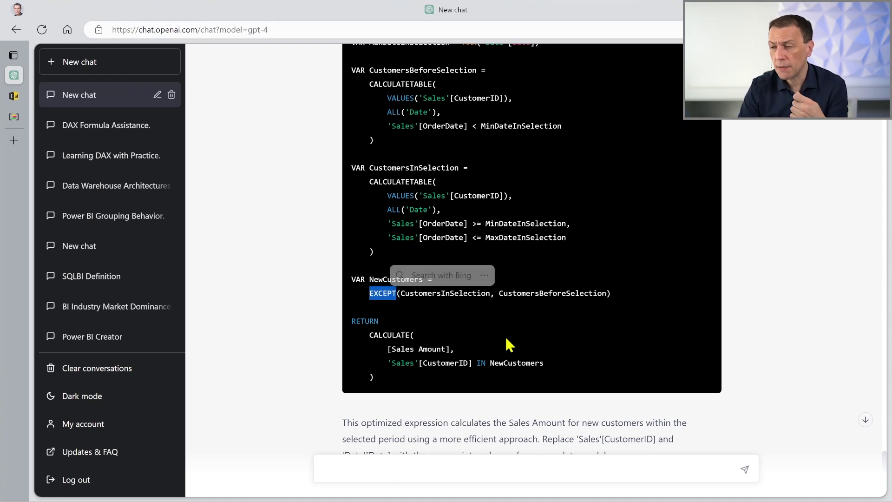
Step: Send ChatGPT the prompt "Ok, now provide the Sales Amount of returning customers"
{"action": "left_click", "coordinate": [391, 467]}
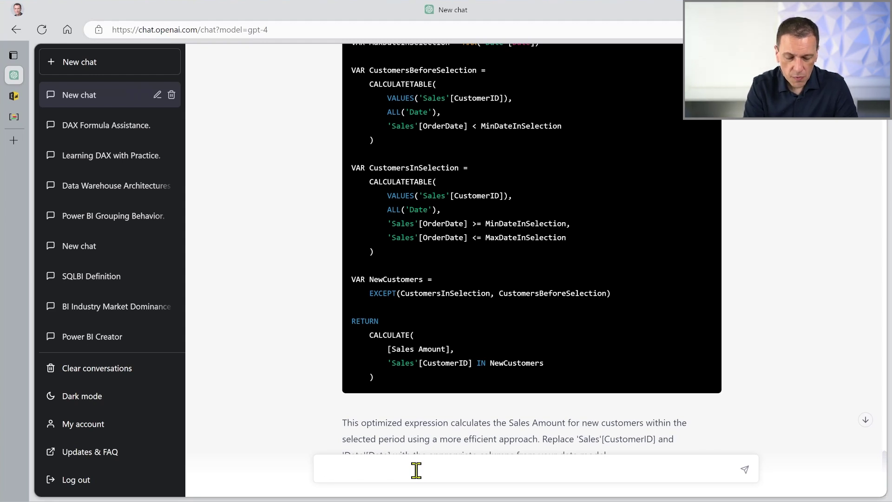
{"action": "key", "text": "ctrl+a"}
{"action": "type", "text": "O"}
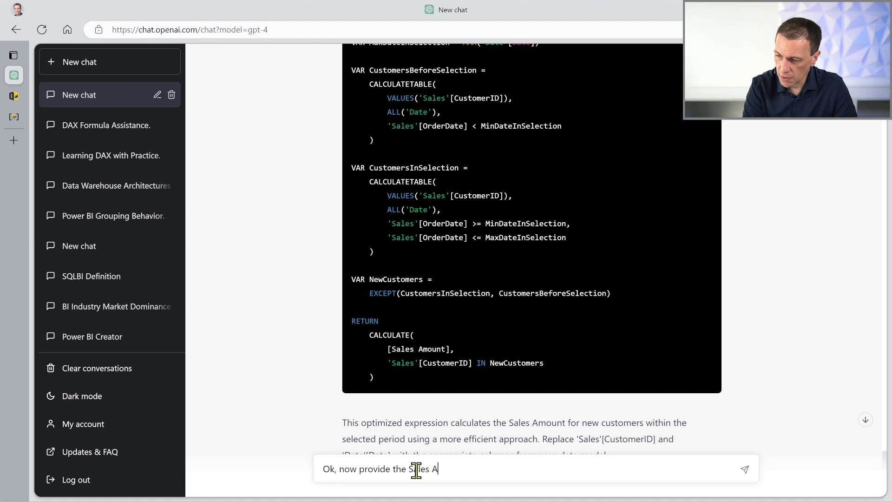
{"action": "type", "text": "mount of returning customers"}
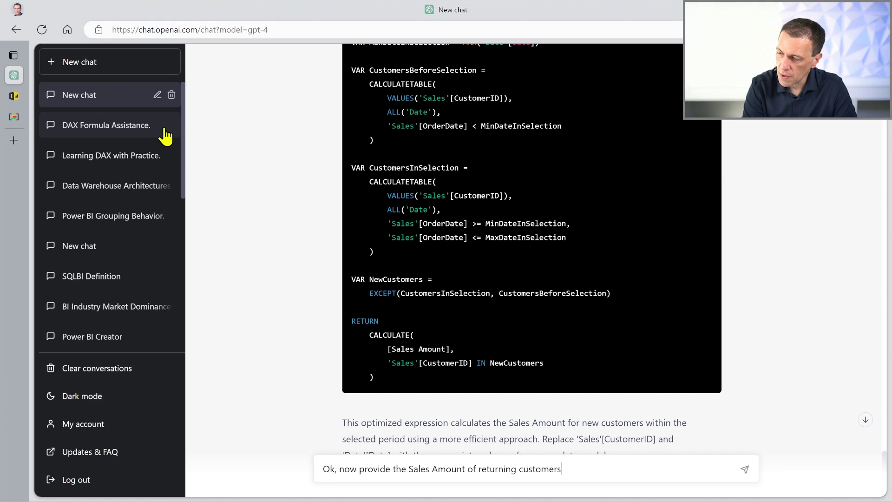
{"action": "key", "text": "Return"}
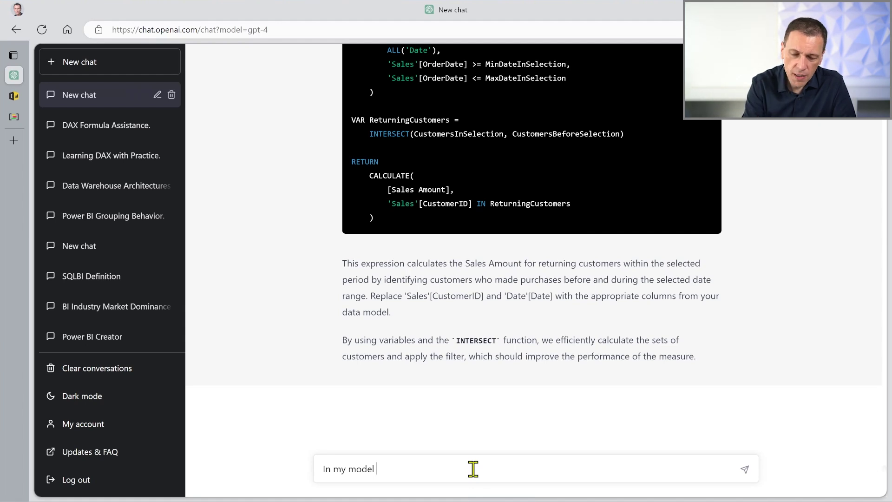
Step: Send the prompt "In my model CustomerID is called CustomerKey and Sales[OrderDate] is Sales[Order Date]. Can you fix the code?"
{"action": "type", "text": "CustomerID is called C"}
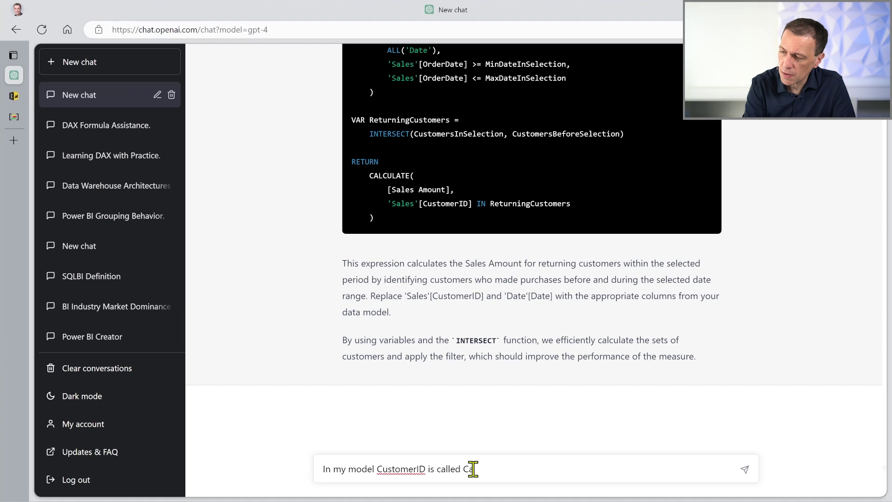
{"action": "type", "text": "ustomerKey and Sales[OrderDate] is Sales[Order Date]. Can"}
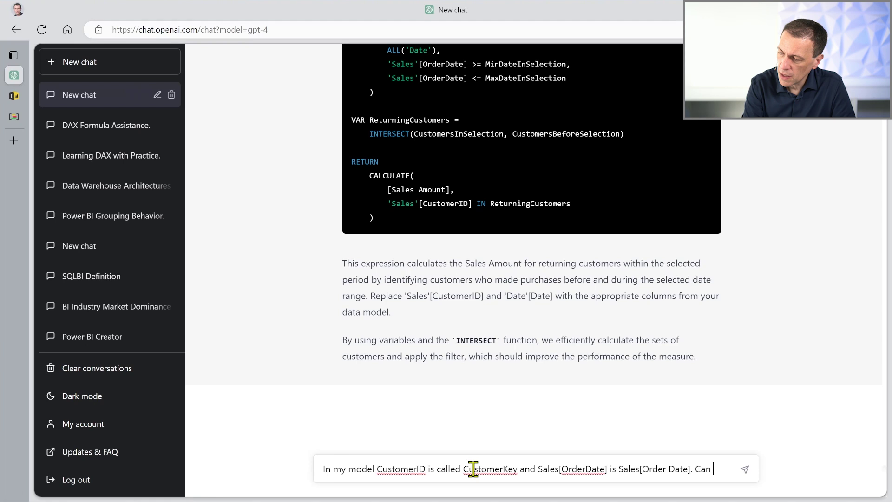
{"action": "type", "text": "the "}
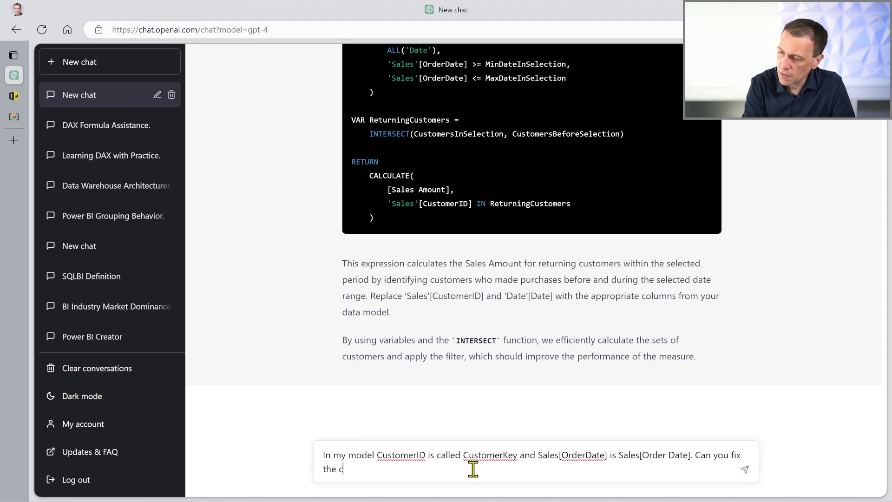
{"action": "type", "text": "code?"}
{"action": "key", "text": "Return"}
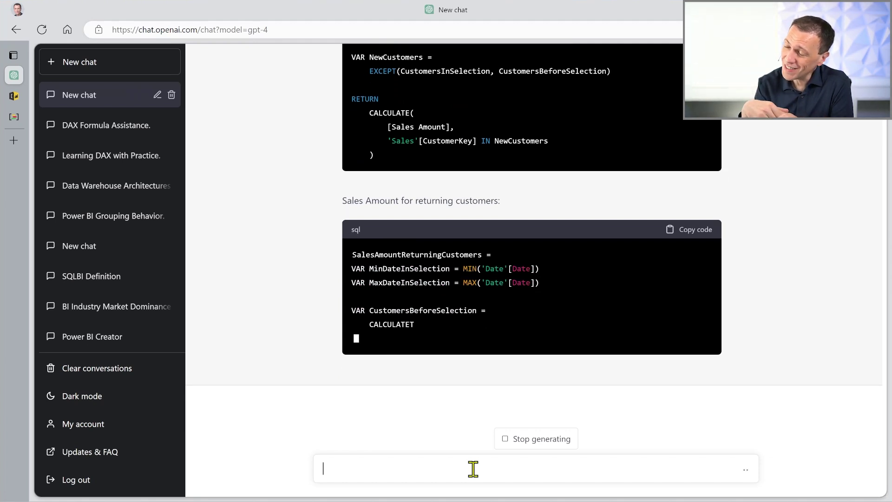
Step: Review the revised ChatGPT measures for the sales amount of new and returning customers
{"action": "scroll", "coordinate": [565, 237], "scroll_direction": "up", "scroll_amount": 8}
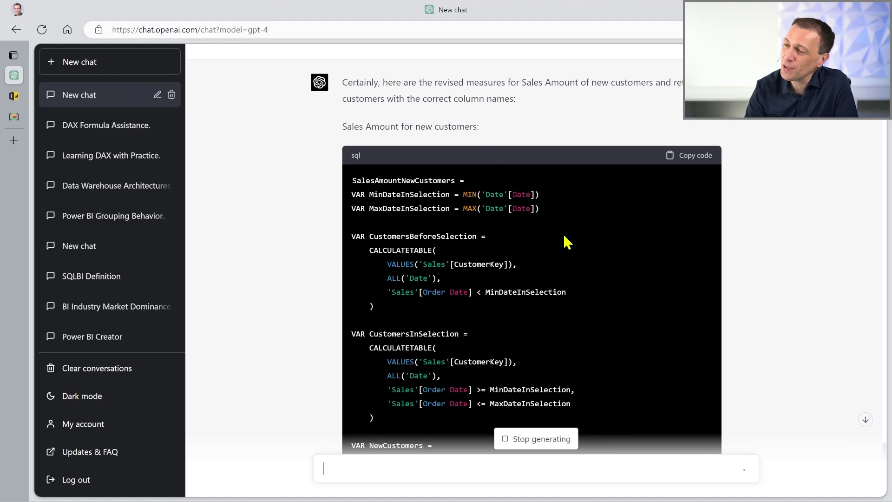
{"action": "scroll", "coordinate": [564, 233], "scroll_direction": "down", "scroll_amount": 7}
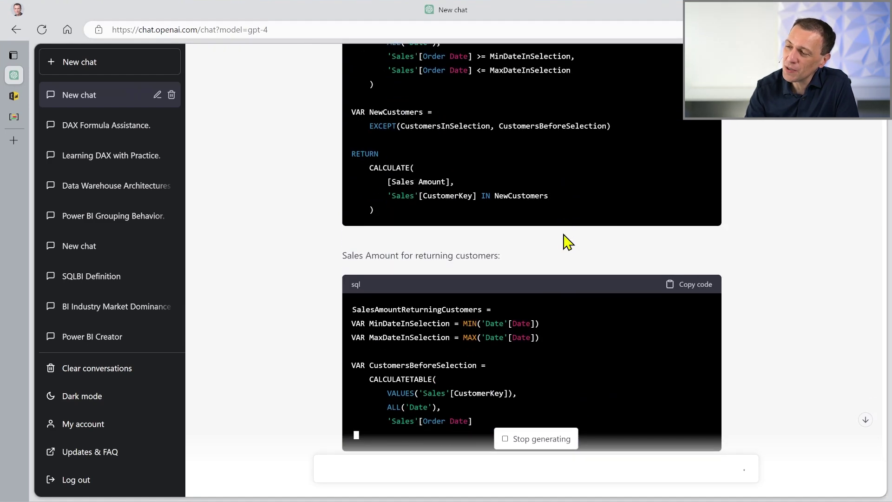
{"action": "scroll", "coordinate": [563, 233], "scroll_direction": "down", "scroll_amount": 3}
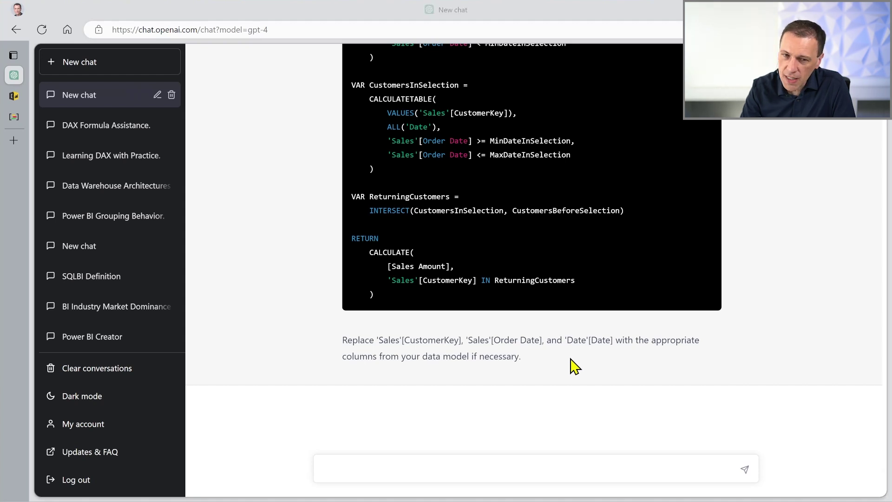
Step: Switch to the DAX Patterns article on new and returning customers and look over its measures and introductory report
{"action": "key", "text": "ctrl+Tab"}
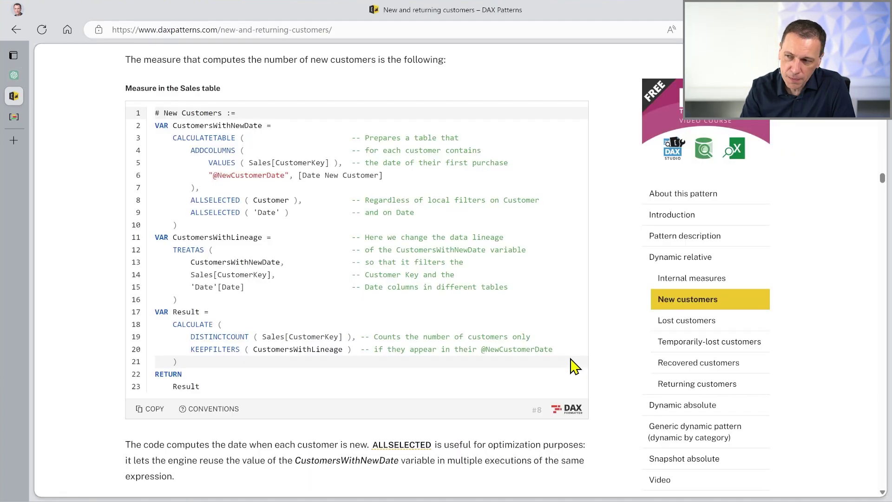
{"action": "scroll", "coordinate": [478, 313], "scroll_direction": "down", "scroll_amount": 1}
{"action": "scroll", "coordinate": [478, 312], "scroll_direction": "up", "scroll_amount": 10}
{"action": "scroll", "coordinate": [478, 313], "scroll_direction": "up", "scroll_amount": 15}
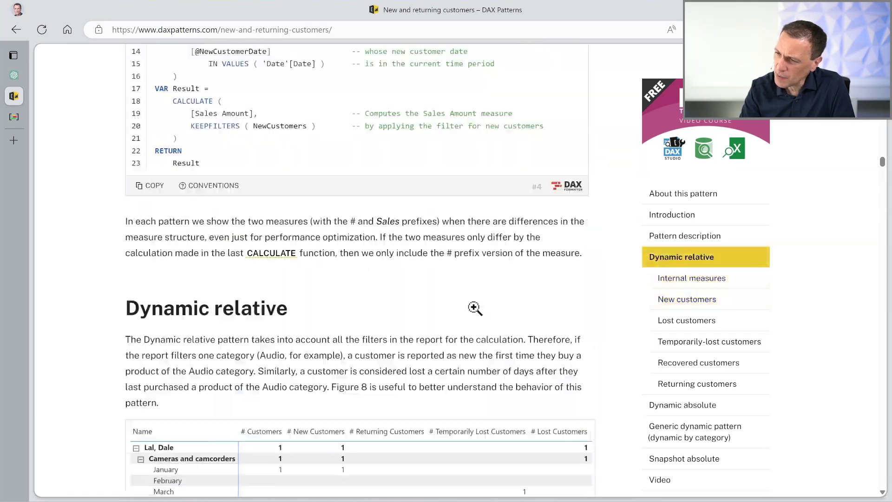
{"action": "scroll", "coordinate": [154, 158], "scroll_direction": "up", "scroll_amount": 15}
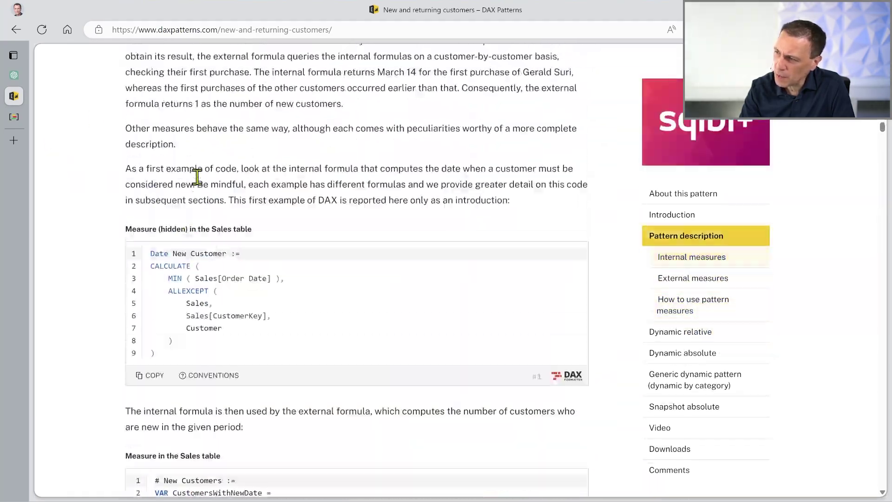
{"action": "scroll", "coordinate": [219, 248], "scroll_direction": "up", "scroll_amount": 10}
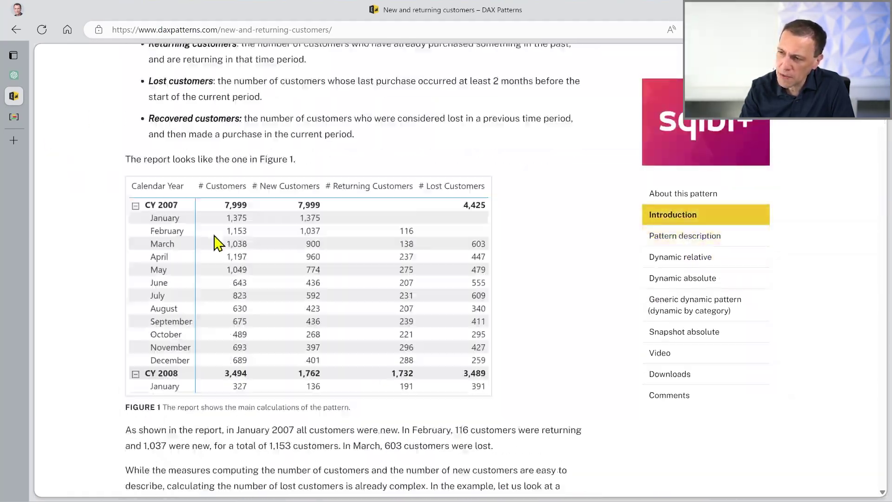
Step: Browse the list of all patterns on DAX Patterns and open the Events in progress article
{"action": "left_click", "coordinate": [294, 69]}
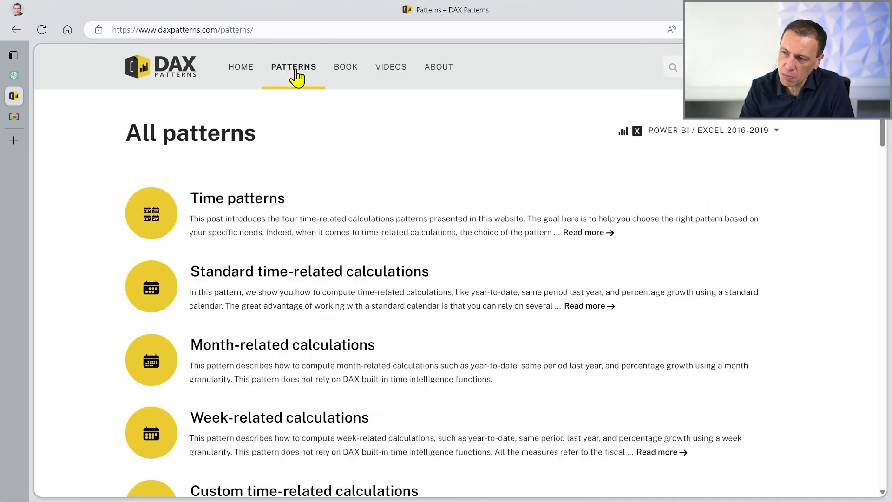
{"action": "scroll", "coordinate": [420, 231], "scroll_direction": "down", "scroll_amount": 9}
{"action": "scroll", "coordinate": [422, 232], "scroll_direction": "down", "scroll_amount": 12}
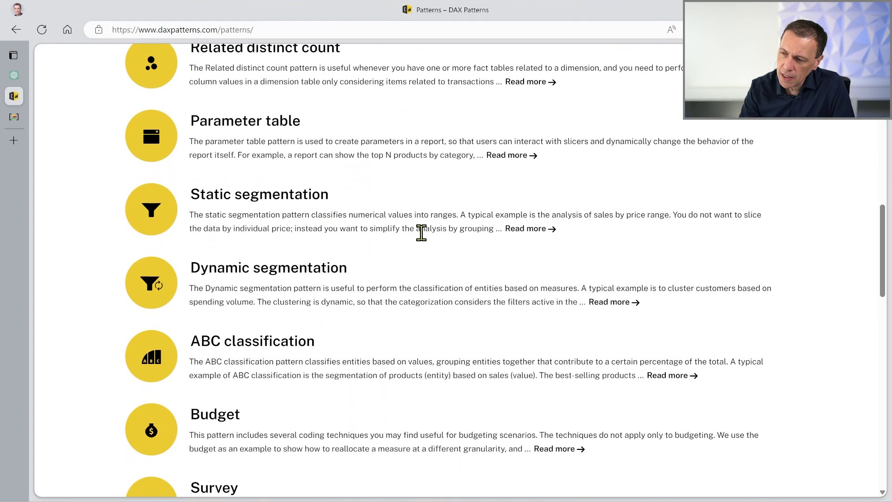
{"action": "scroll", "coordinate": [422, 235], "scroll_direction": "down", "scroll_amount": 2}
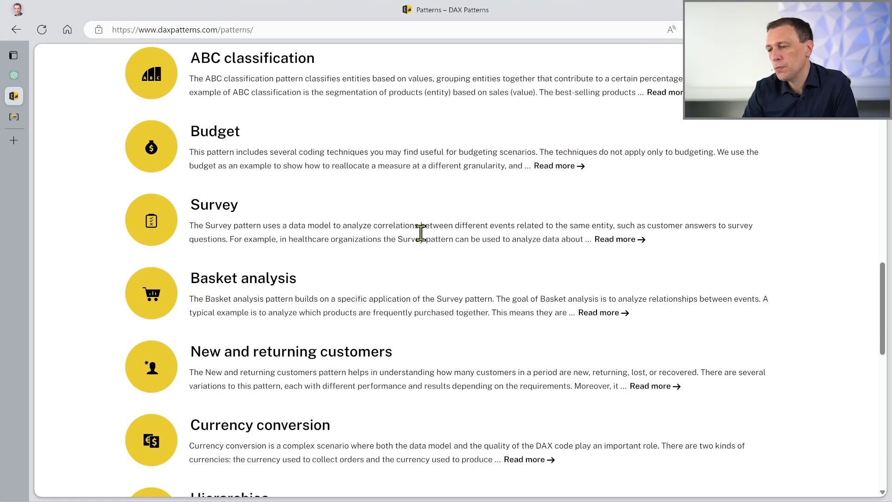
{"action": "scroll", "coordinate": [421, 235], "scroll_direction": "down", "scroll_amount": 4}
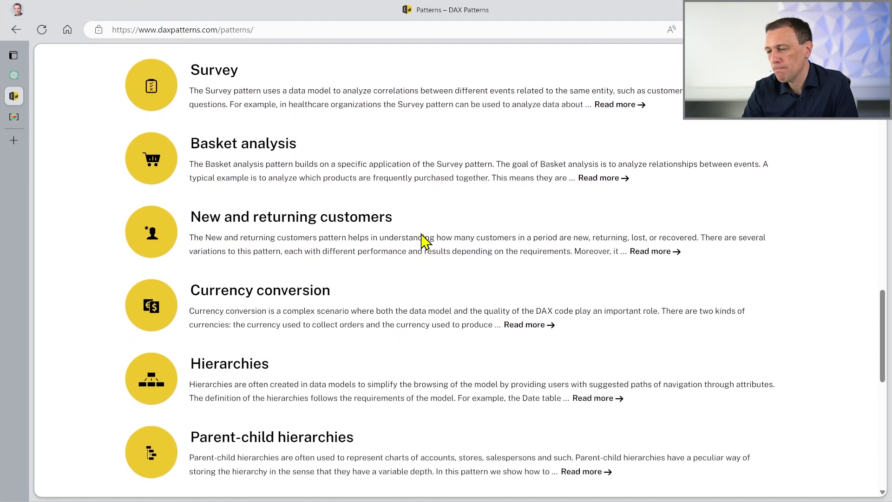
{"action": "scroll", "coordinate": [425, 293], "scroll_direction": "down", "scroll_amount": 9}
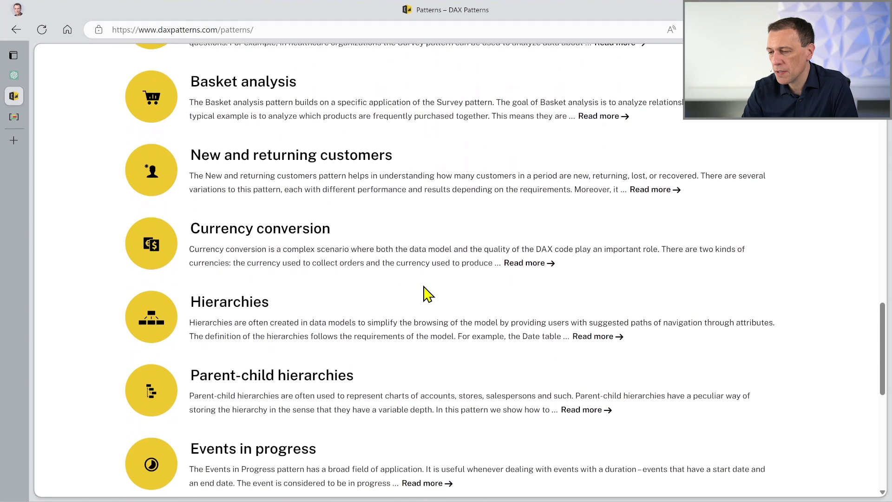
{"action": "scroll", "coordinate": [425, 292], "scroll_direction": "down", "scroll_amount": 4}
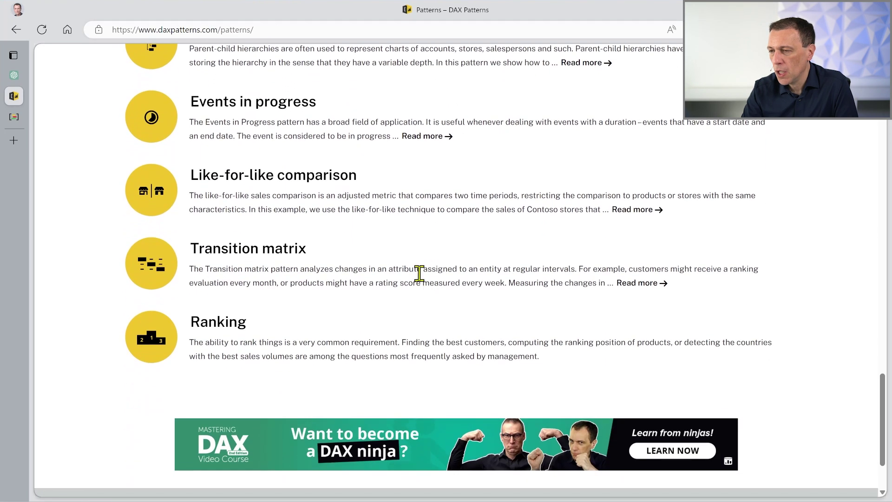
{"action": "left_click", "coordinate": [300, 106]}
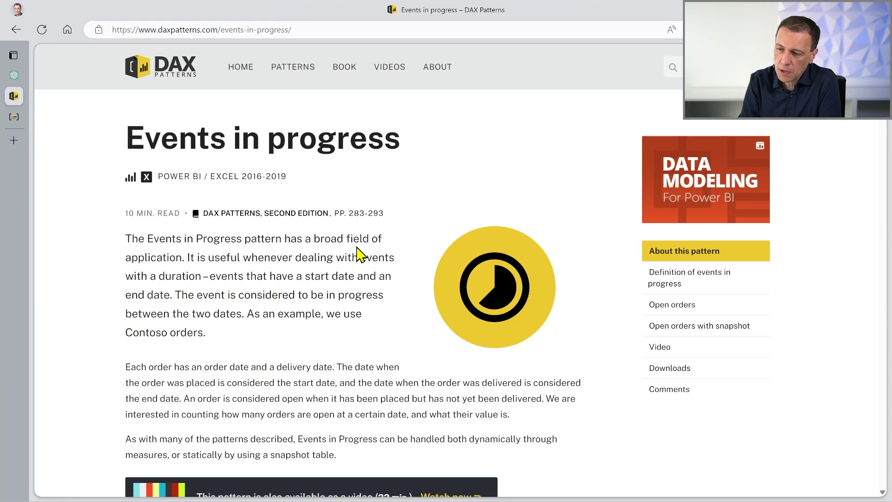
Step: Return to ChatGPT and send the prompt "Ok now I need a measure to compute the number of open orders in the selected period."
{"action": "left_click", "coordinate": [16, 76]}
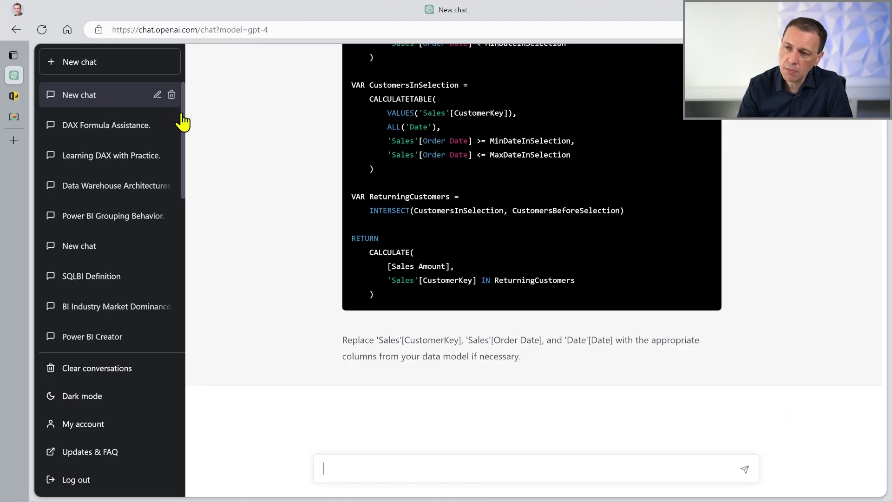
{"action": "type", "text": "Ok now I need a measure to c"}
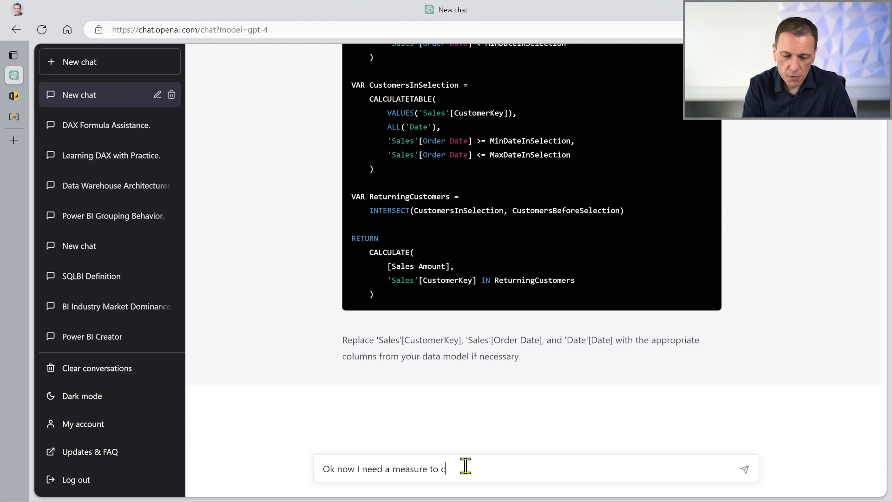
{"action": "type", "text": "the number of open orders"}
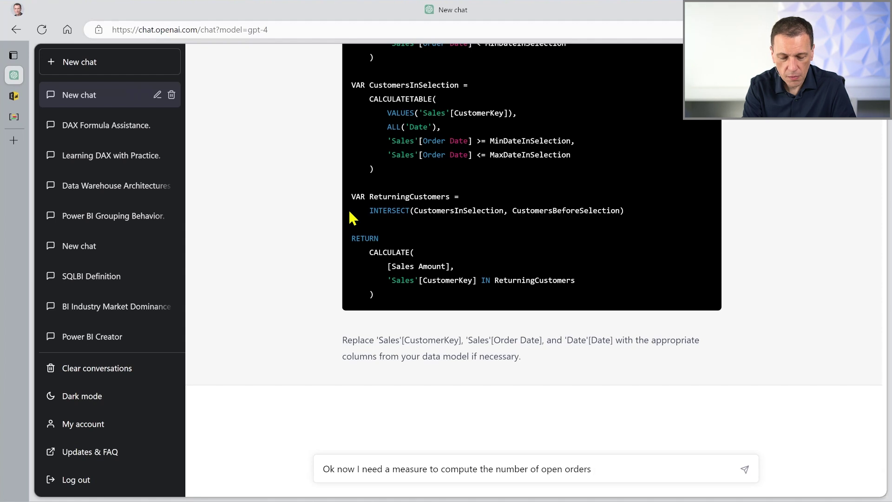
{"action": "type", "text": " in the sleec"}
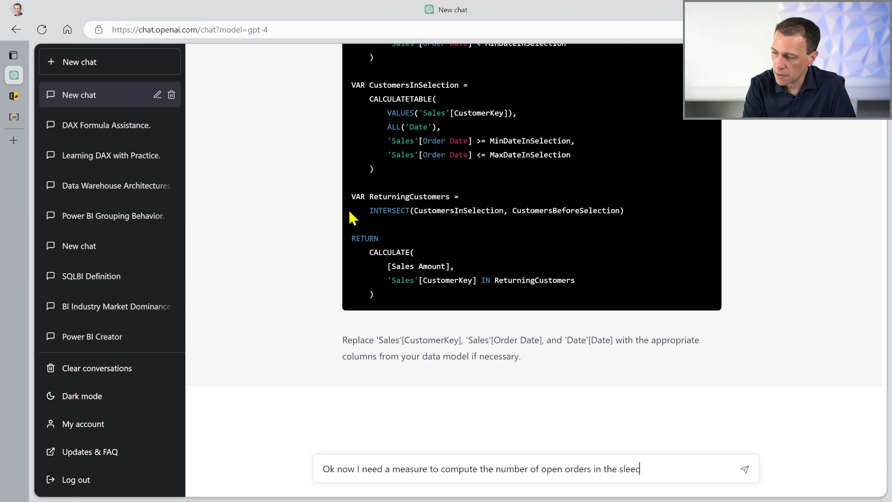
{"action": "key", "text": "BackSpace"}
{"action": "key", "text": "BackSpace"}
{"action": "key", "text": "BackSpace"}
{"action": "key", "text": "BackSpace"}
{"action": "type", "text": "elected period."}
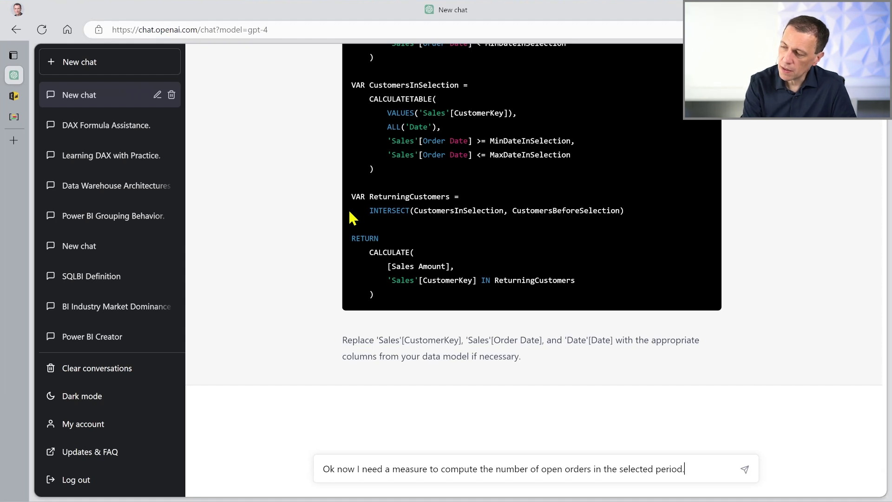
{"action": "key", "text": "Return"}
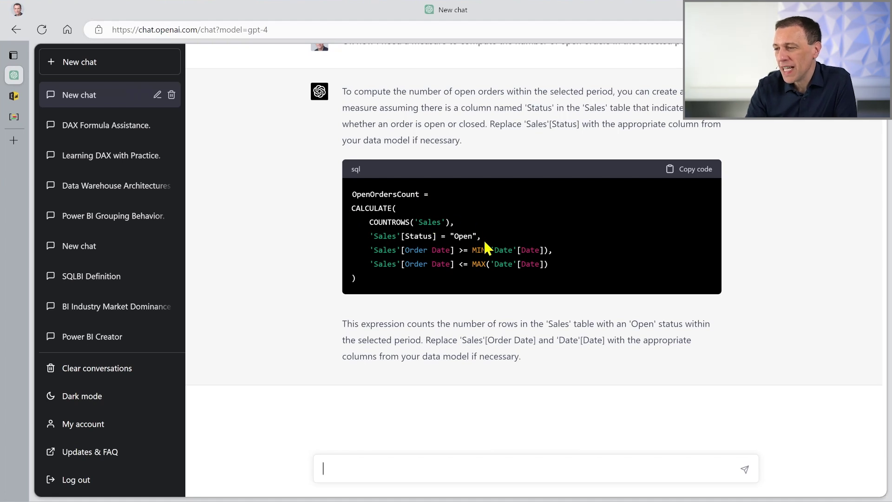
Step: Examine the row count and the Sales[Status] = "Open" condition in the OpenOrdersCount measure
{"action": "left_click_drag", "start_coordinate": [478, 237], "coordinate": [374, 247]}
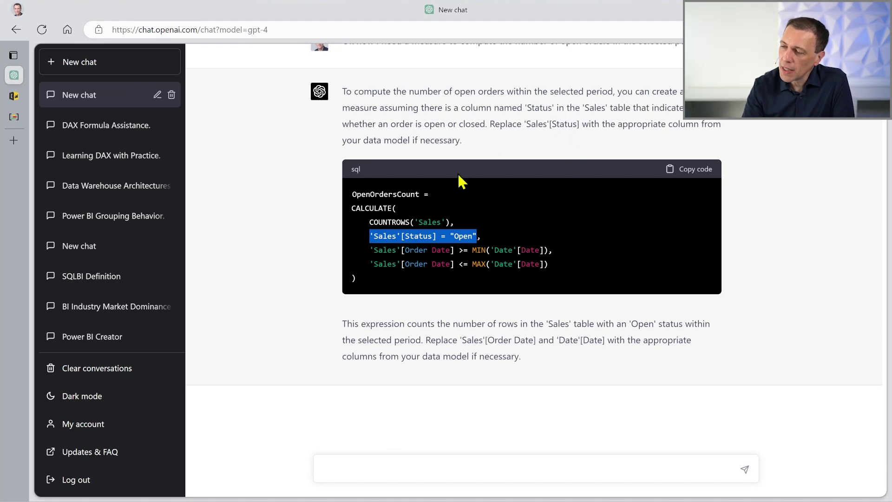
{"action": "left_click", "coordinate": [426, 222]}
{"action": "double_click", "coordinate": [425, 222]}
{"action": "left_click", "coordinate": [460, 236]}
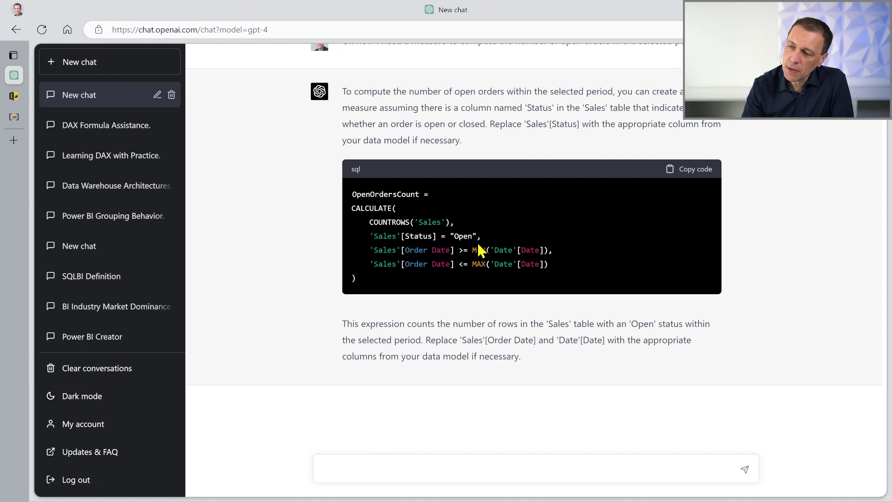
{"action": "double_click", "coordinate": [412, 236]}
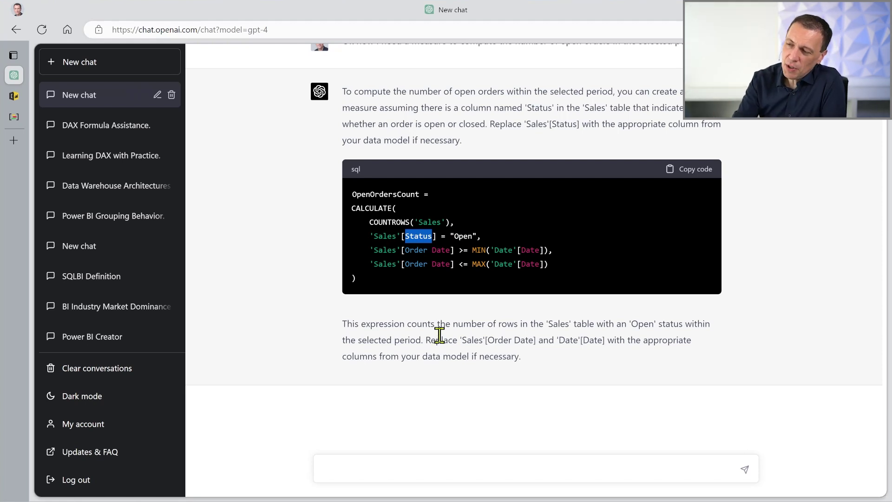
{"action": "mouse_move", "coordinate": [437, 250]}
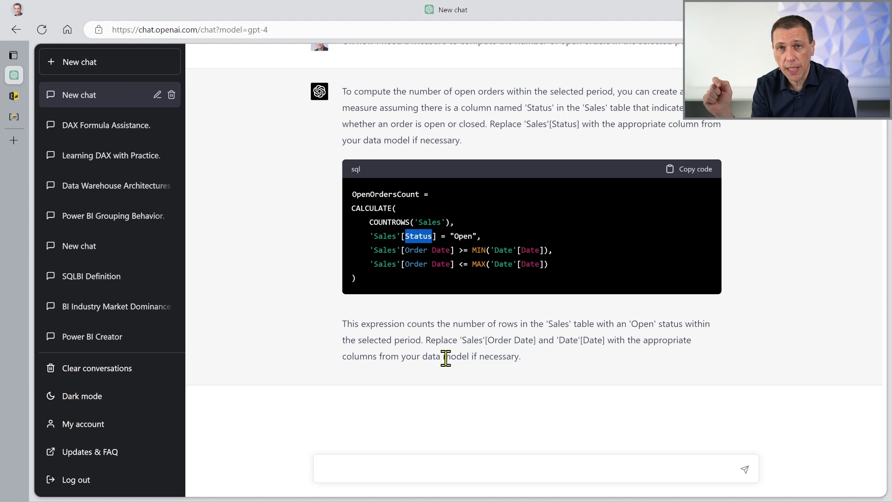
Step: Send "In my model I don't have Sales[Status] and I should evaluate the status of an order based on the analysis of Sales[Order Date] and Sales[Delivery Date]"
{"action": "left_click", "coordinate": [413, 470]}
{"action": "type", "text": "In my model I don't have Sales[Status a"}
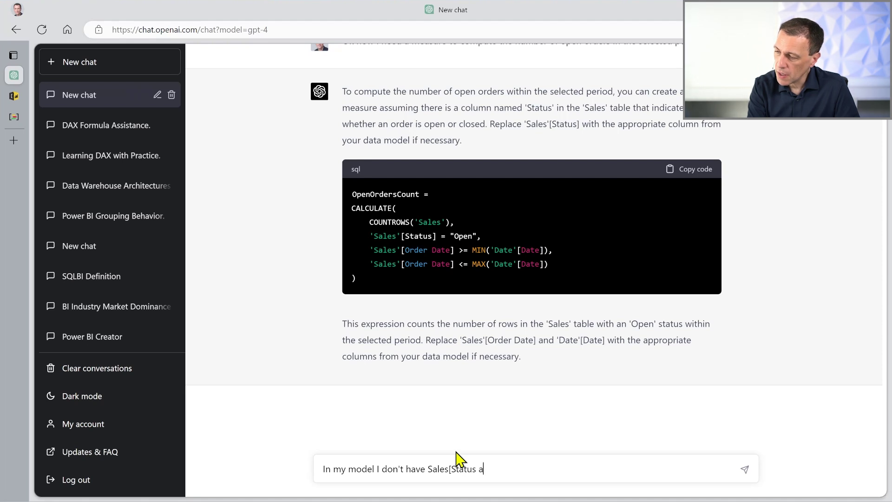
{"action": "type", "text": "should evalua"}
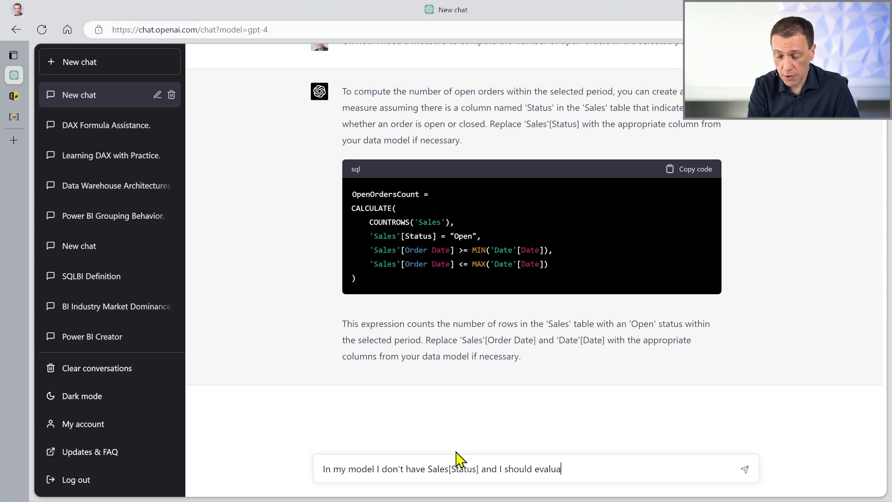
{"action": "type", "text": "te the status of an order"}
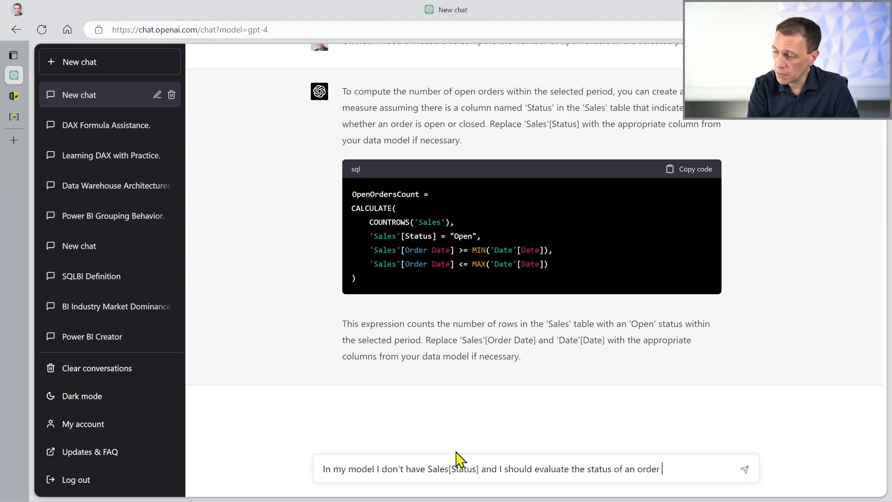
{"action": "type", "text": " based on the anal"}
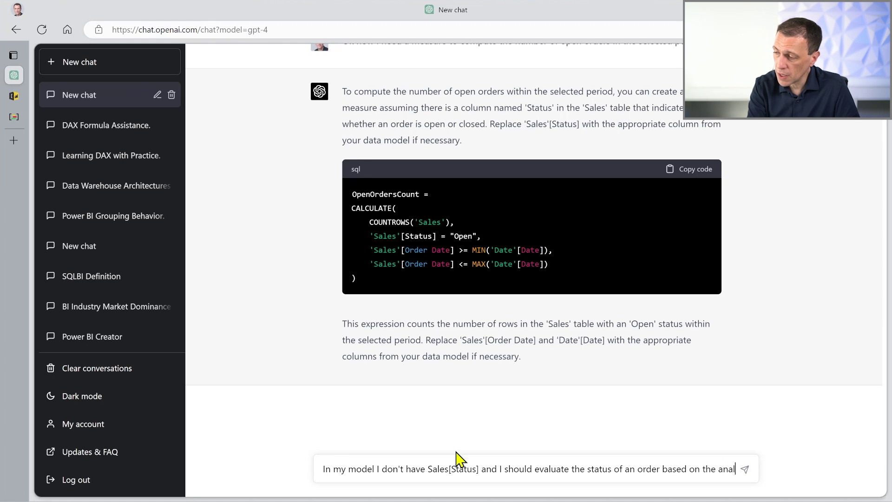
{"action": "type", "text": "ysis of Sales["}
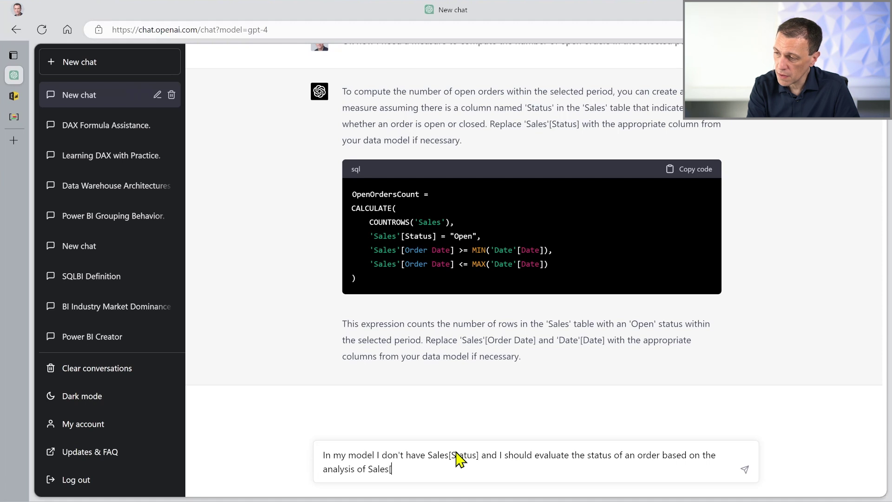
{"action": "type", "text": "Date] and Sales[Delivery Date"}
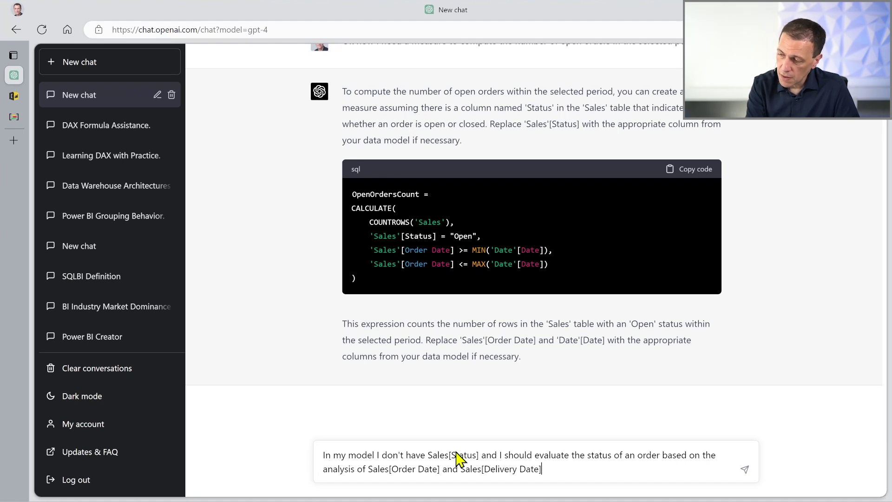
{"action": "key", "text": "Return"}
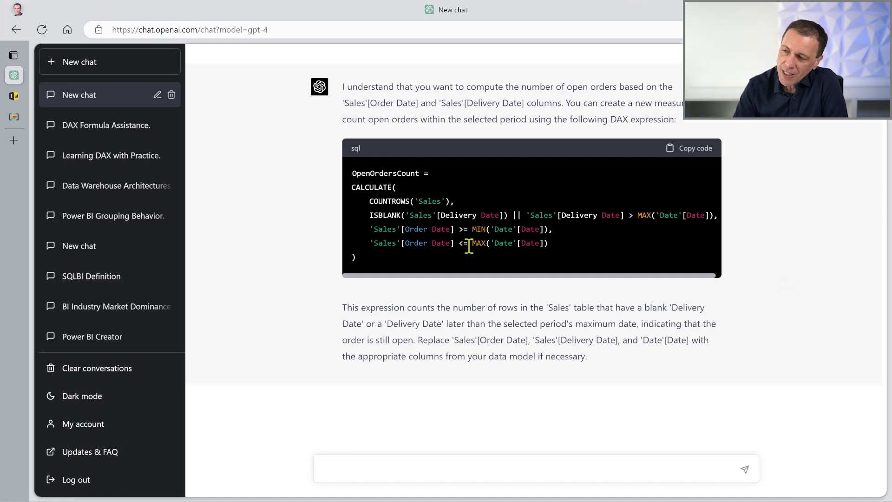
Step: Check the two Order Date conditions in the new OpenOrdersCount measure and copy its full code
{"action": "left_click_drag", "start_coordinate": [554, 246], "coordinate": [372, 248]}
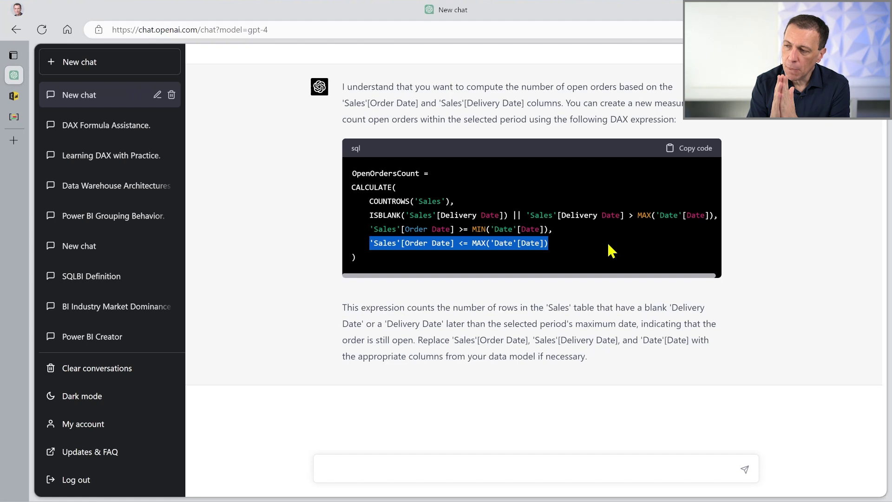
{"action": "left_click_drag", "start_coordinate": [566, 229], "coordinate": [362, 231]}
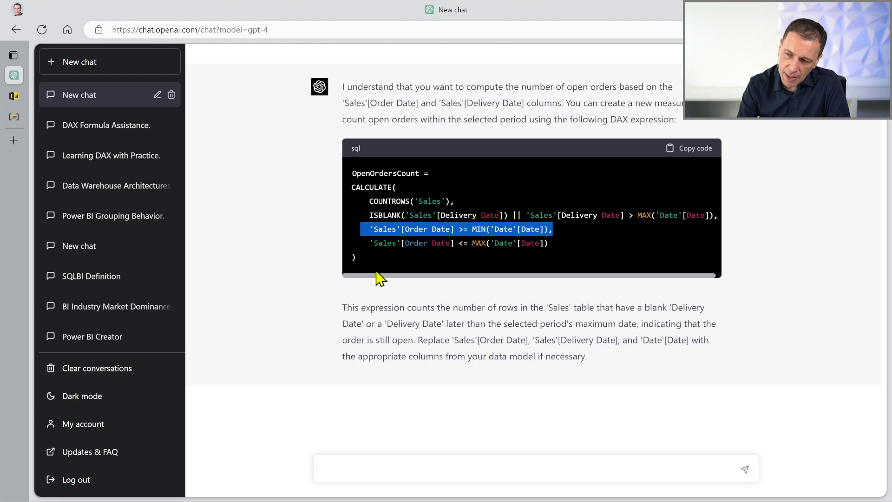
{"action": "left_click_drag", "start_coordinate": [364, 259], "coordinate": [350, 174]}
{"action": "key", "text": "ctrl+c"}
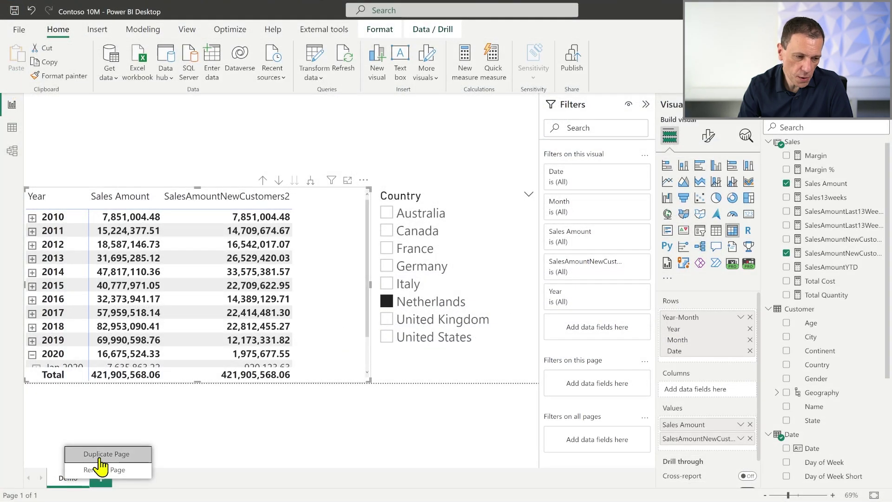
Step: Switch to Power BI Desktop and duplicate the Demo report page
{"action": "left_click", "coordinate": [100, 460]}
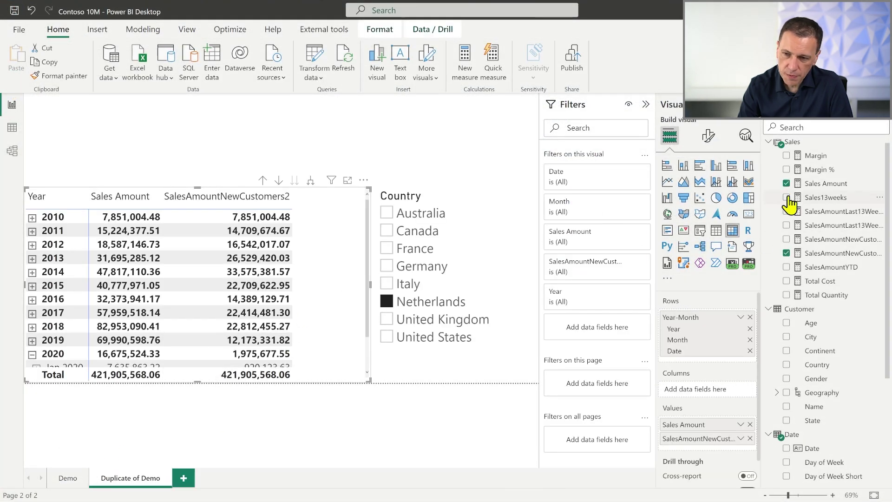
Step: Remove SalesAmountNewCustomers2 from the matrix and create the OpenOrdersCount measure in the Sales table from the copied code
{"action": "left_click", "coordinate": [787, 253]}
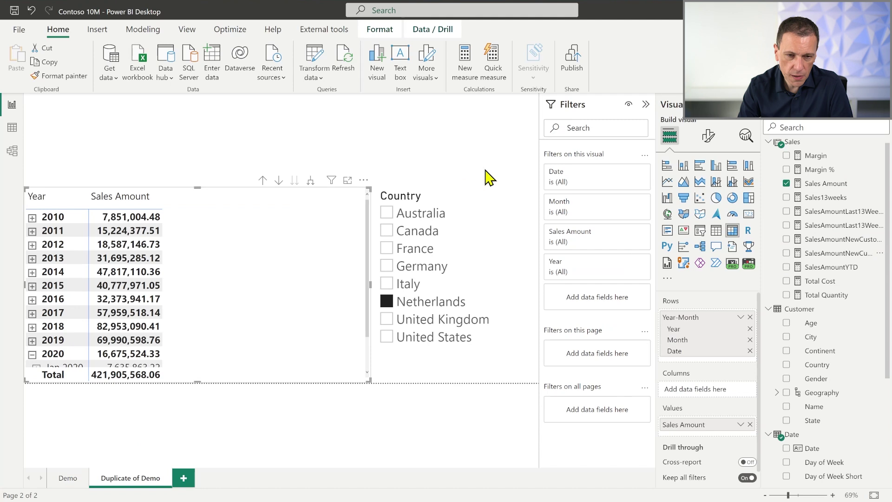
{"action": "right_click", "coordinate": [796, 141]}
{"action": "key", "text": "Escape"}
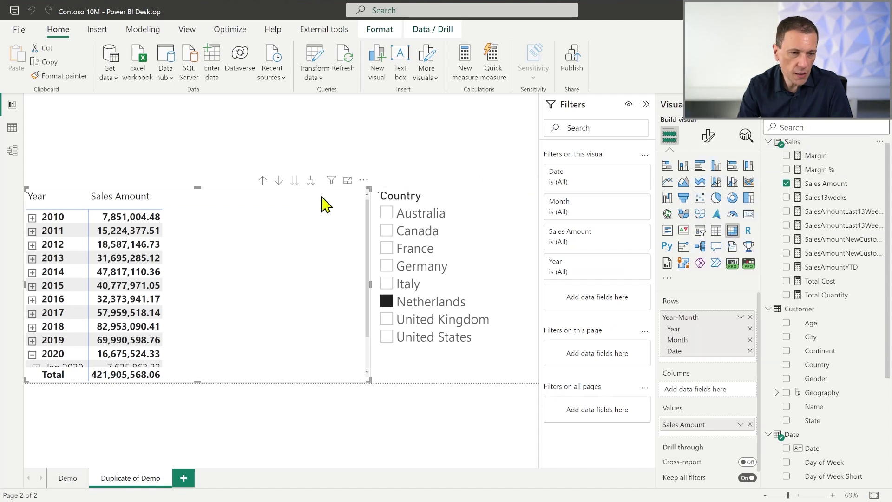
{"action": "key", "text": "ctrl+v"}
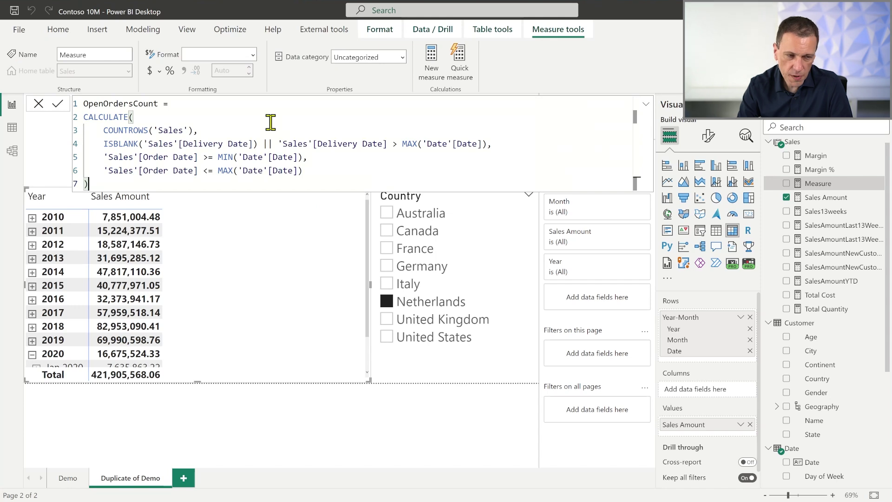
{"action": "key", "text": "Return"}
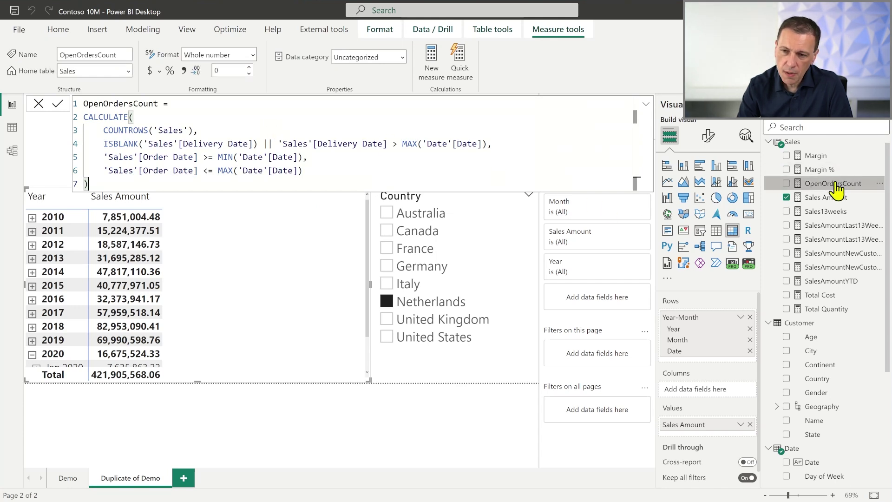
Step: Add the OpenOrdersCount measure to the matrix and collapse the formula editor
{"action": "left_click", "coordinate": [786, 184]}
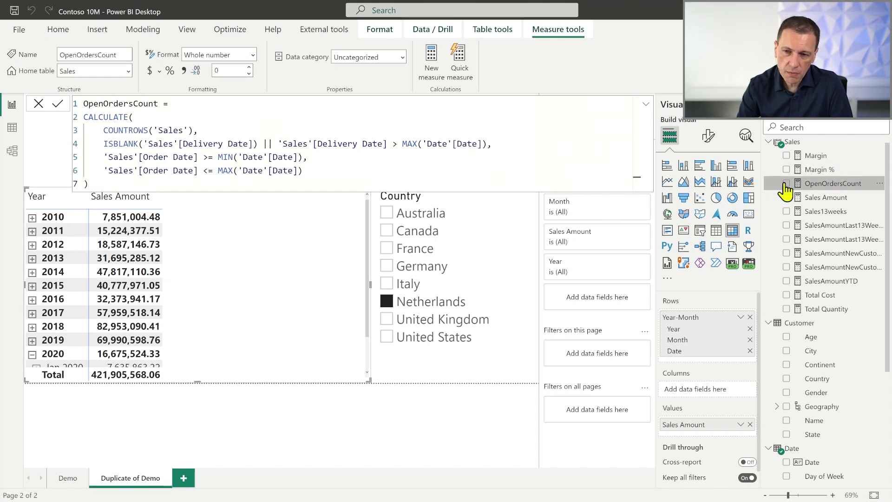
{"action": "left_click", "coordinate": [646, 105]}
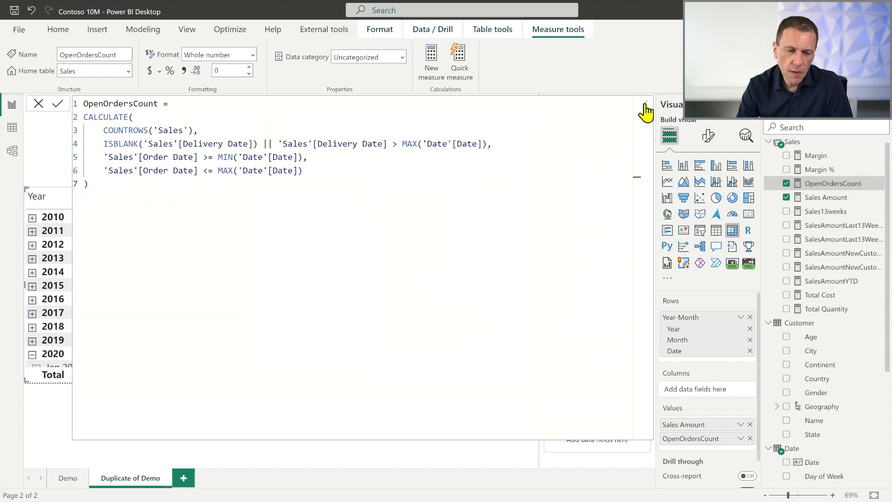
{"action": "left_click", "coordinate": [646, 106]}
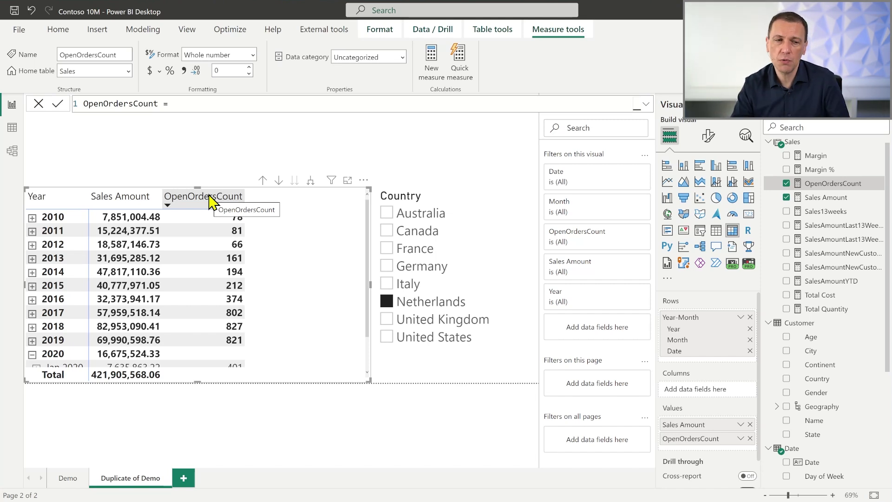
Step: Expand 2010 and May 2010 in the matrix and examine the OpenOrdersCount values by day
{"action": "left_click", "coordinate": [32, 217]}
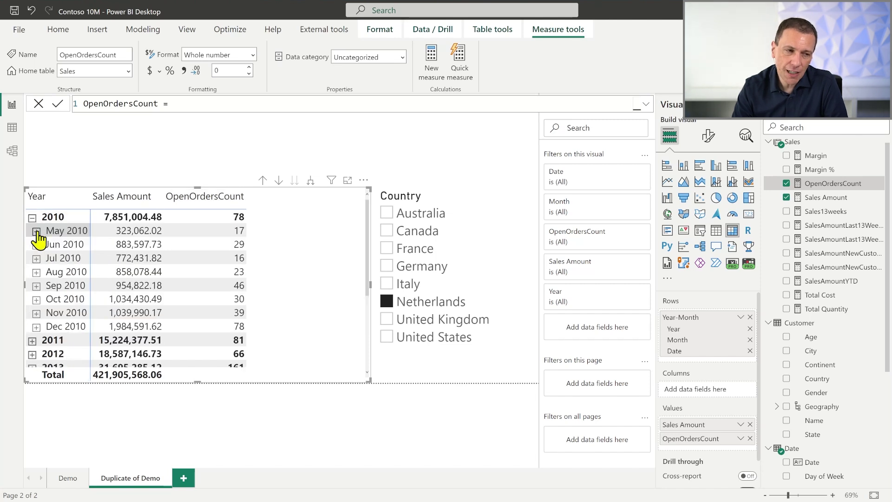
{"action": "left_click", "coordinate": [36, 231]}
{"action": "scroll", "coordinate": [281, 278], "scroll_direction": "down", "scroll_amount": 1}
{"action": "scroll", "coordinate": [281, 277], "scroll_direction": "down", "scroll_amount": 1}
{"action": "scroll", "coordinate": [281, 277], "scroll_direction": "up", "scroll_amount": 3}
{"action": "scroll", "coordinate": [281, 277], "scroll_direction": "down", "scroll_amount": 2}
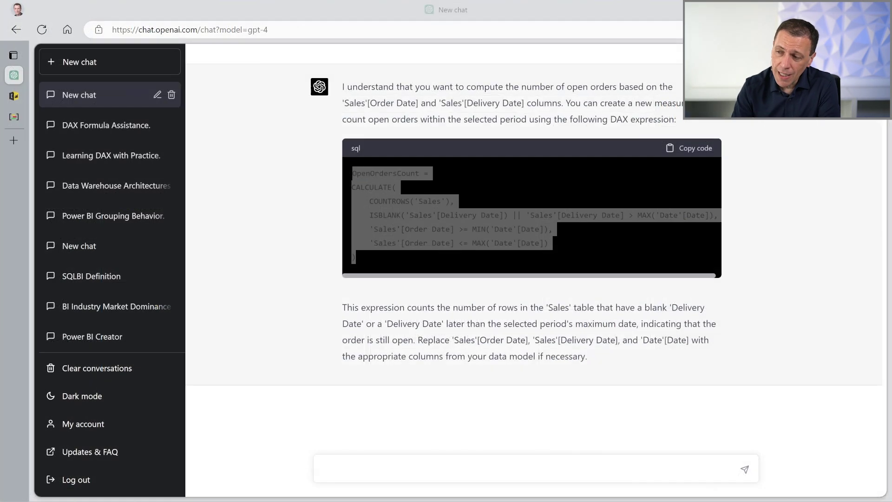
Step: Switch to ChatGPT and begin a reply with "By looking at the result, it seems that only orders placed in the selected period are considered"
{"action": "left_click", "coordinate": [488, 215]}
{"action": "left_click", "coordinate": [440, 468]}
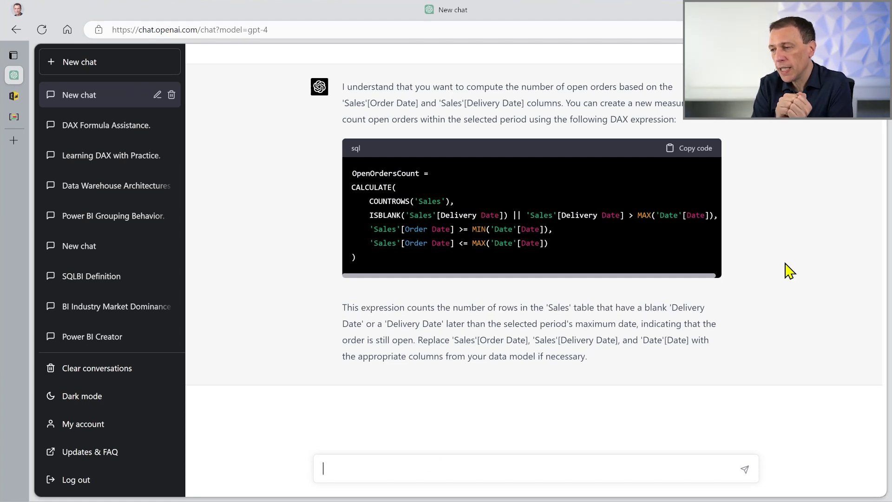
{"action": "type", "text": "By looking at the result, it seems tha"}
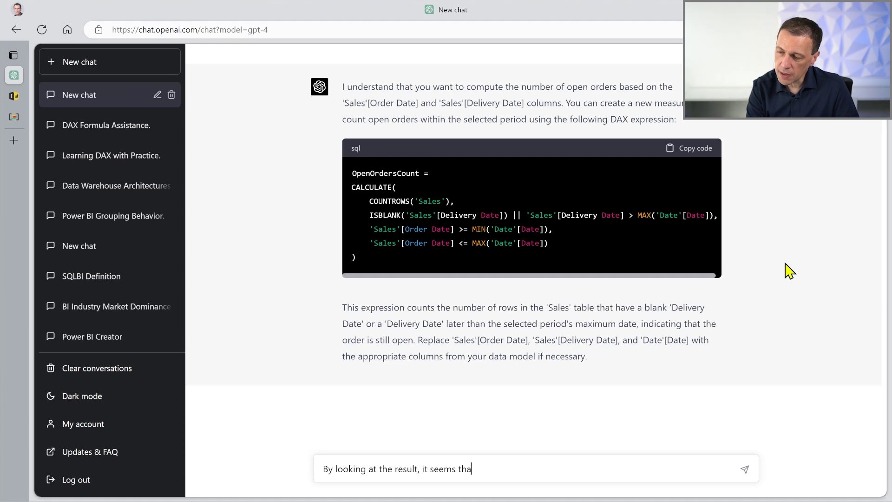
{"action": "type", "text": "t only orders placed in the current"}
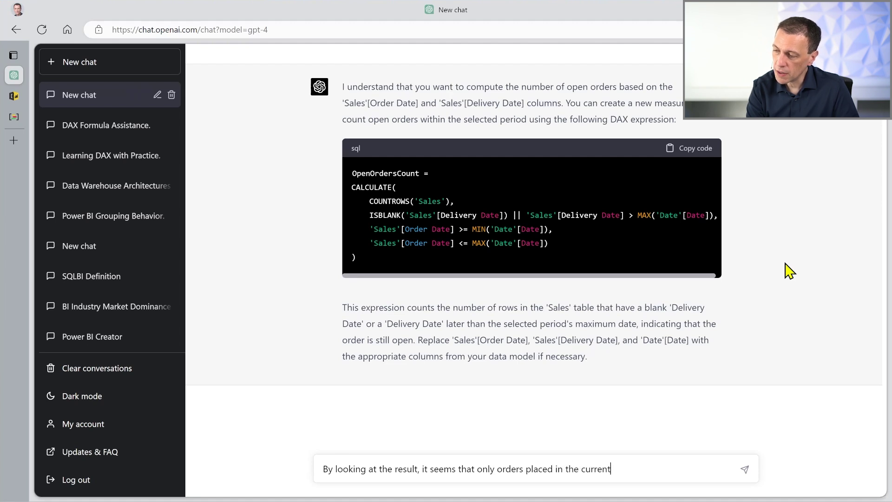
{"action": "key", "text": "ctrl+shift+Left"}
{"action": "type", "text": "selected period are "}
{"action": "type", "text": "considered"}
Step: Continue with ", whereas we should also include orders made in previous periods and not delivered by the end of the selected period." and send it
{"action": "type", "text": ", whereas we sho"}
{"action": "type", "text": "uld also incl"}
{"action": "type", "text": "ude orders"}
{"action": "type", "text": " made in previous "}
{"action": "type", "text": "periods an"}
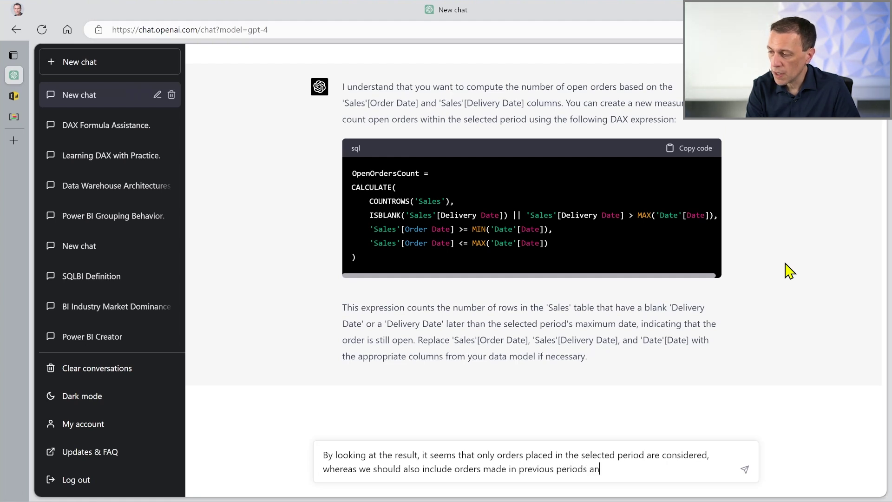
{"action": "type", "text": "d not deli"}
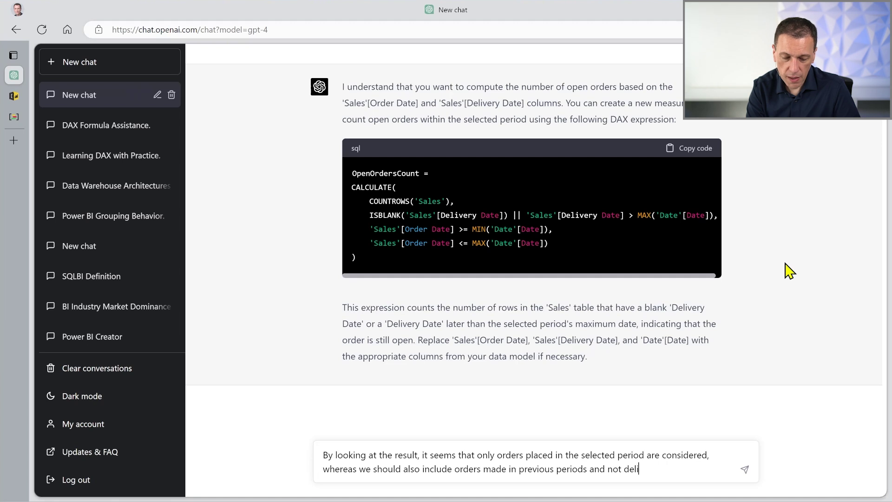
{"action": "type", "text": "vered by the end of the selected perdi"}
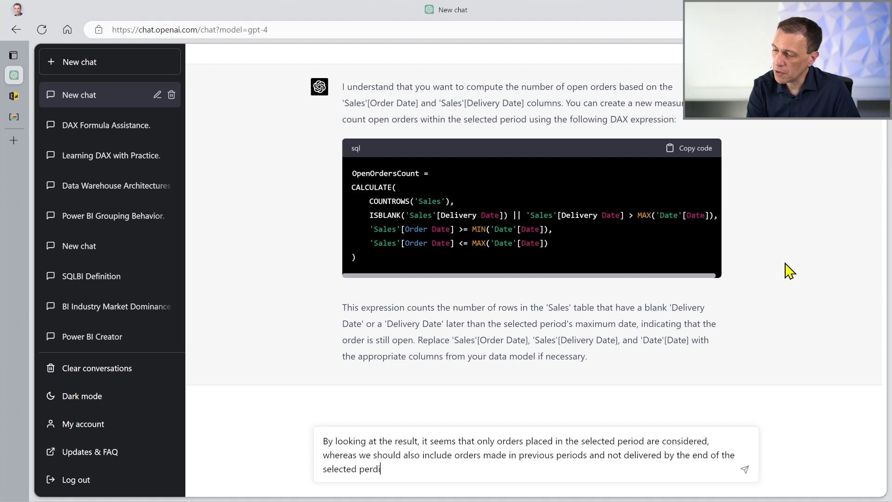
{"action": "key", "text": "BackSpace"}
{"action": "key", "text": "BackSpace"}
{"action": "type", "text": "iod."}
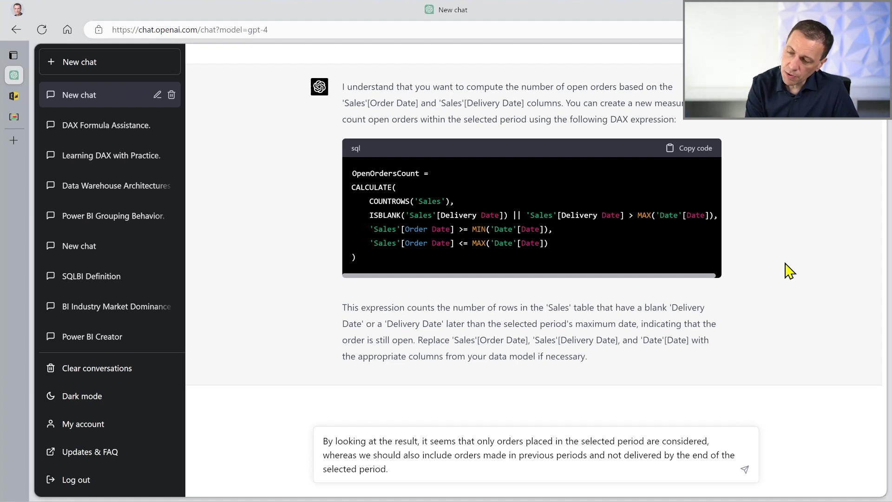
{"action": "key", "text": "Return"}
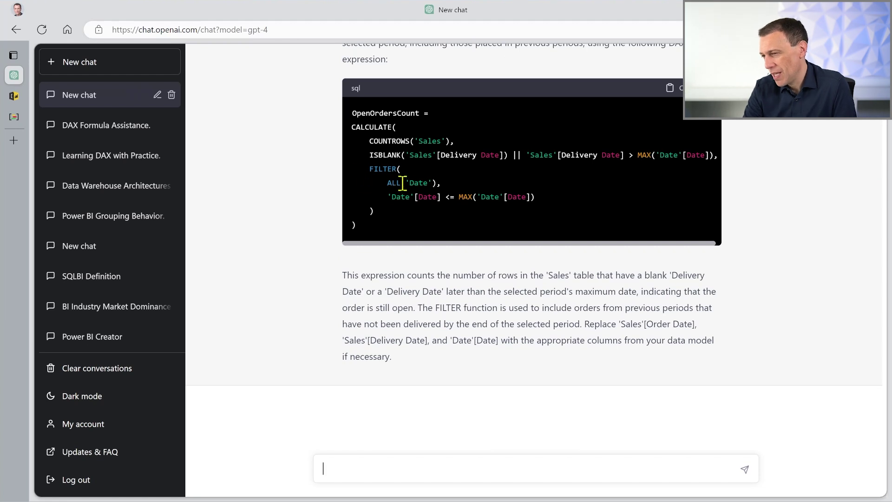
Step: Examine the FILTER over ALL('Date') and its date condition in the revised OpenOrdersCount measure
{"action": "left_click_drag", "start_coordinate": [390, 196], "coordinate": [560, 197]}
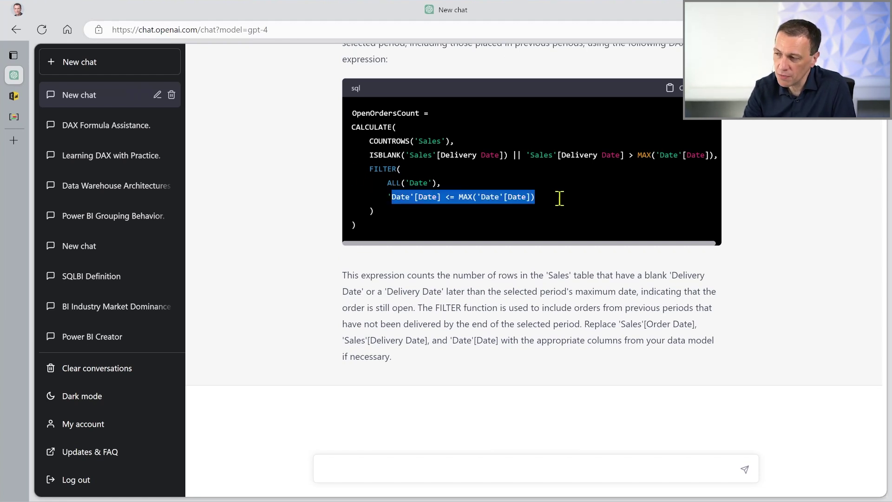
{"action": "left_click", "coordinate": [420, 185]}
{"action": "left_click_drag", "start_coordinate": [370, 168], "coordinate": [415, 205]}
{"action": "left_click", "coordinate": [439, 214]}
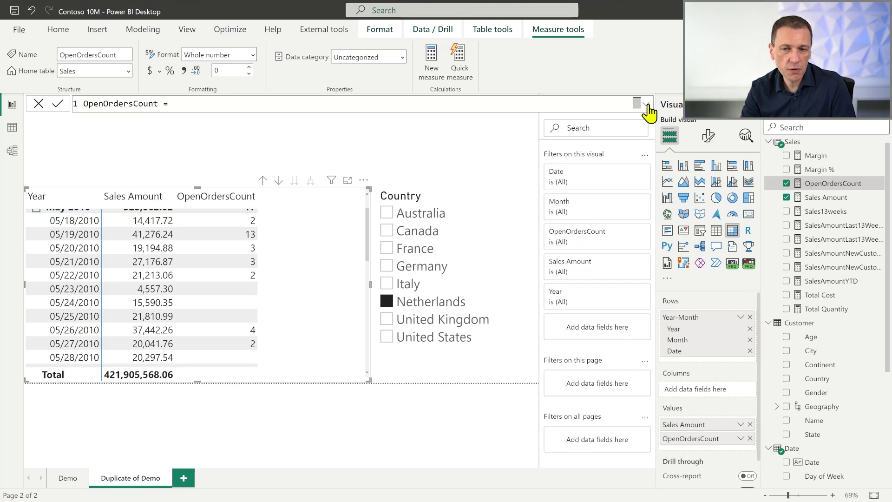
Step: Switch to Power BI Desktop and replace the OpenOrdersCount formula with the revised code that filters ALL('Date') up to MAX('Date'[Date])
{"action": "left_click", "coordinate": [646, 105]}
{"action": "key", "text": "ctrl+a"}
{"action": "type", "text": "OpenOrdersCount = CALCULATE(     COUNTROWS('Sales'),     ISBLANK('Sales'[Delivery Date]) || 'Sales'[Delivery Date] > MAX('Date'[Date]),     FILTER(         ALL('Date'),         'Date'[Date] <= MAX('Date'[Date])     ) )"}
{"action": "key", "text": "Return"}
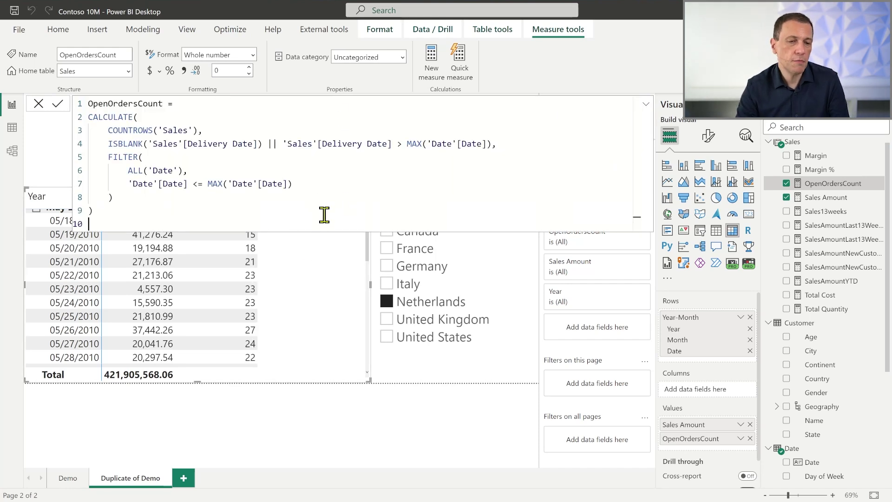
{"action": "left_click", "coordinate": [646, 105]}
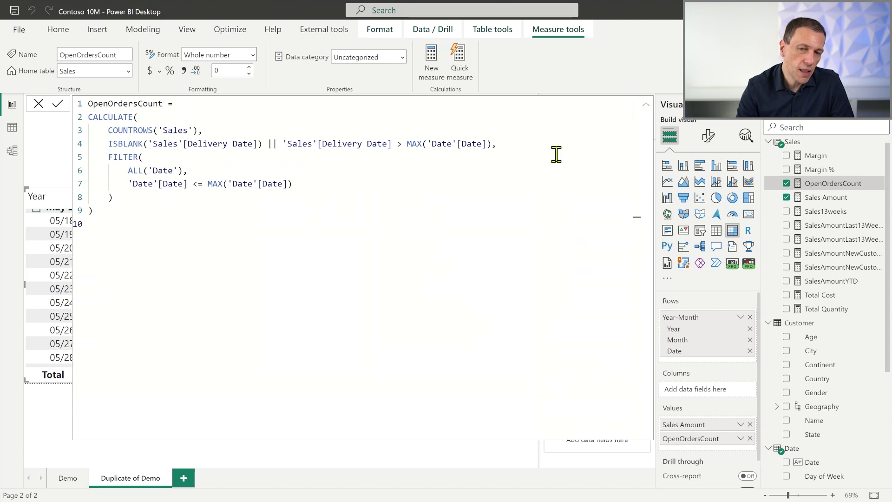
{"action": "left_click", "coordinate": [646, 105]}
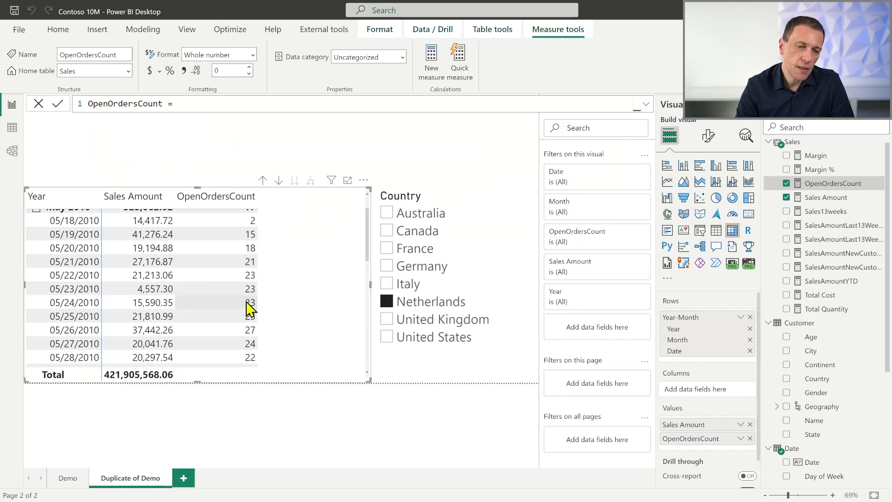
{"action": "left_click", "coordinate": [646, 106]}
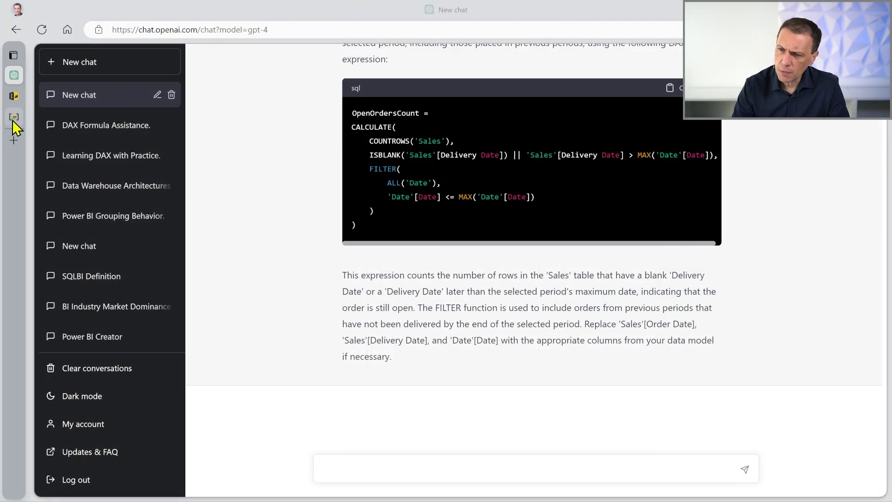
Step: Open the Events in progress page on DAX Patterns and examine Figure 3 about open orders in October 2019, marking Order 3
{"action": "left_click", "coordinate": [14, 117]}
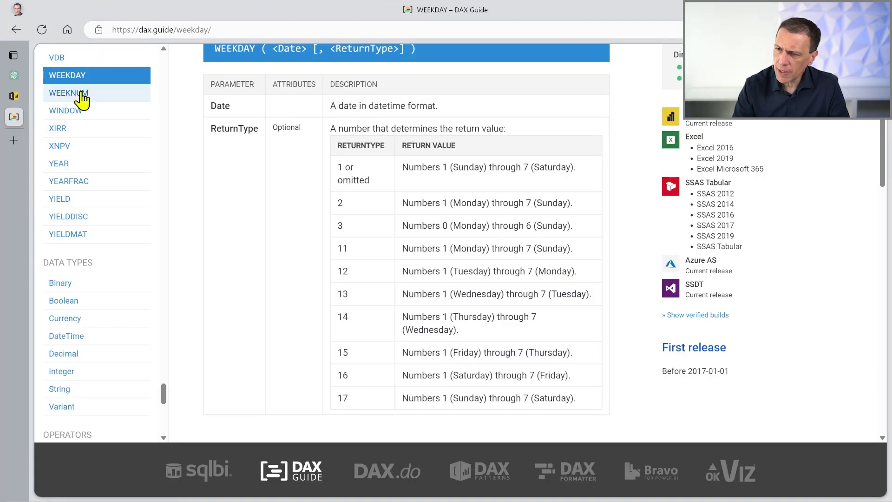
{"action": "left_click", "coordinate": [14, 96]}
{"action": "scroll", "coordinate": [484, 215], "scroll_direction": "down", "scroll_amount": 20}
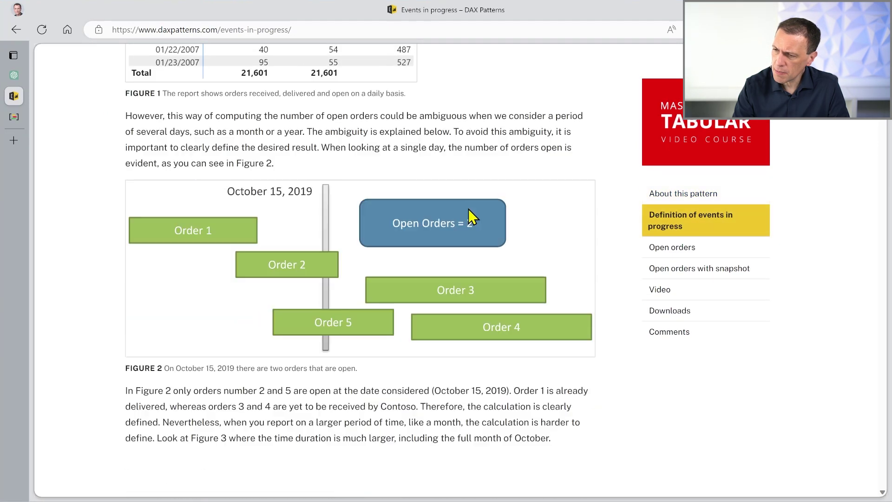
{"action": "scroll", "coordinate": [469, 209], "scroll_direction": "down", "scroll_amount": 5}
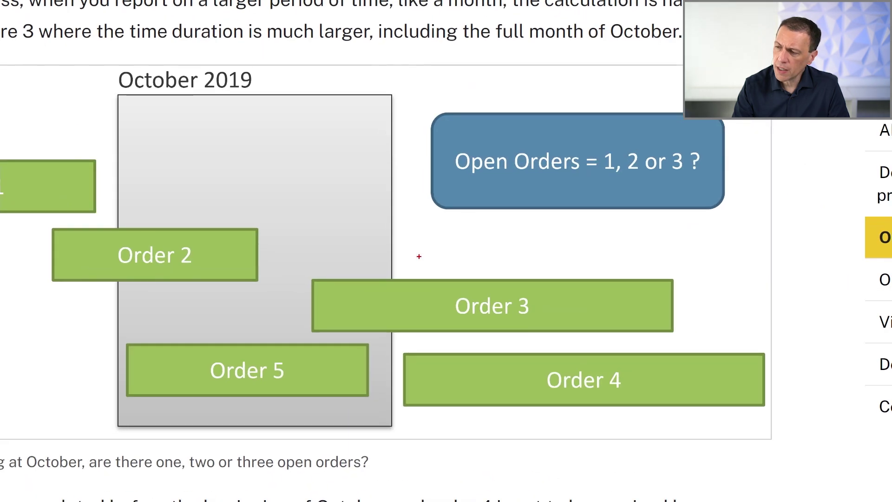
{"action": "left_click_drag", "start_coordinate": [390, 262], "coordinate": [610, 335]}
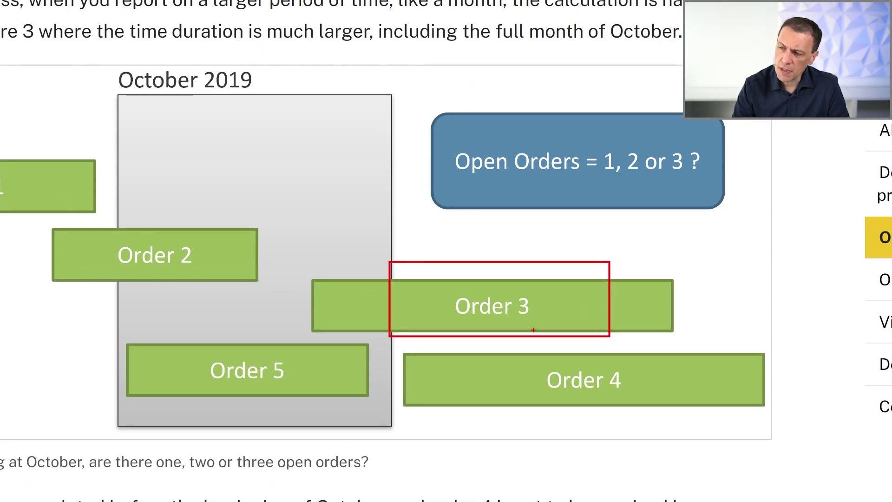
{"action": "key", "text": "Escape"}
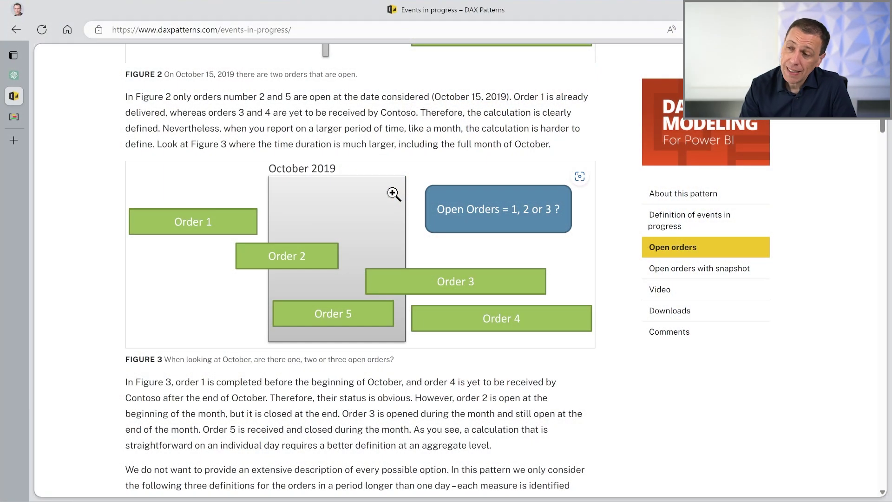
Step: Send ChatGPT "Ok, but I would like to count the number of orders that have been open at least one day in the selected period."
{"action": "left_click", "coordinate": [13, 75]}
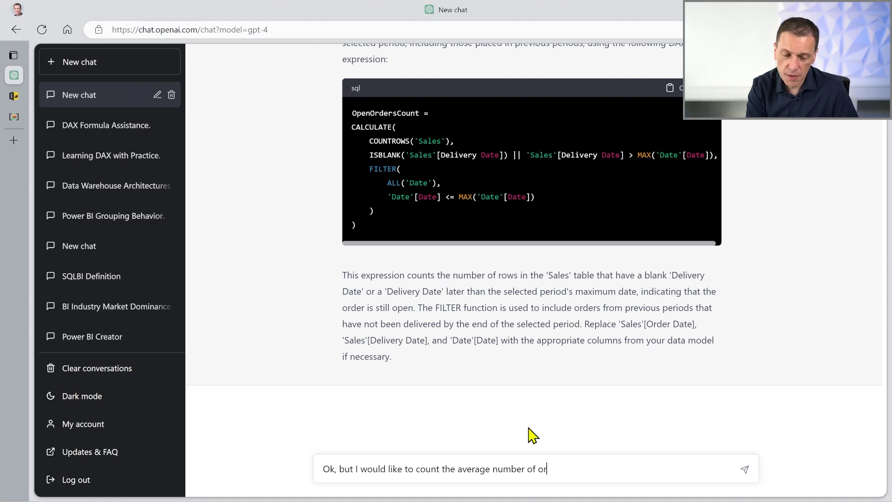
{"action": "key", "text": "ctrl+shift+Left"}
{"action": "key", "text": "ctrl+shift+Left"}
{"action": "key", "text": "ctrl+shift+Left"}
{"action": "key", "text": "ctrl+shift+Left"}
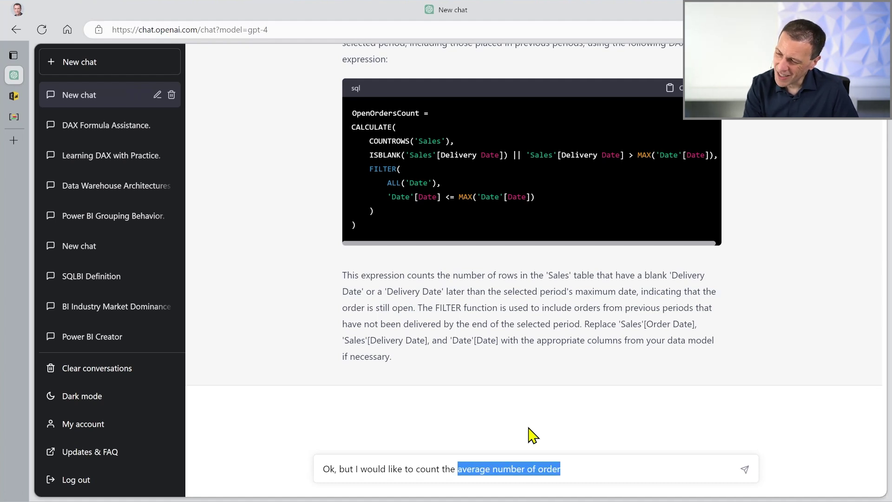
{"action": "type", "text": "numb"}
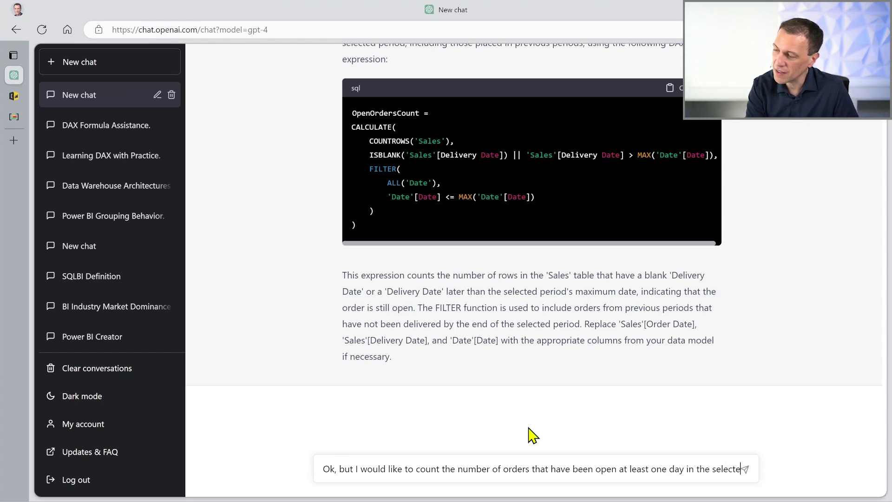
{"action": "type", "text": "d period."}
{"action": "key", "text": "Return"}
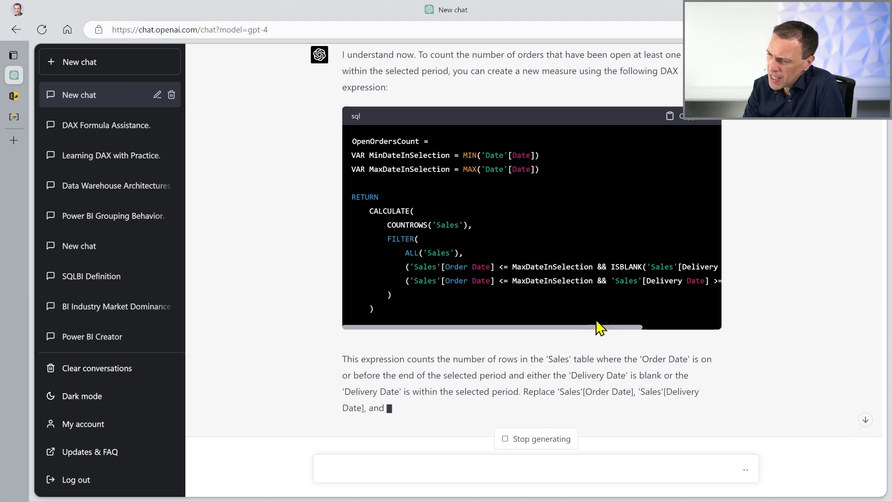
Step: Examine the FILTER over ALL('Sales') with its Order Date and Delivery Date conditions in the new OpenOrdersCount measure
{"action": "left_click_drag", "start_coordinate": [618, 327], "coordinate": [696, 328]}
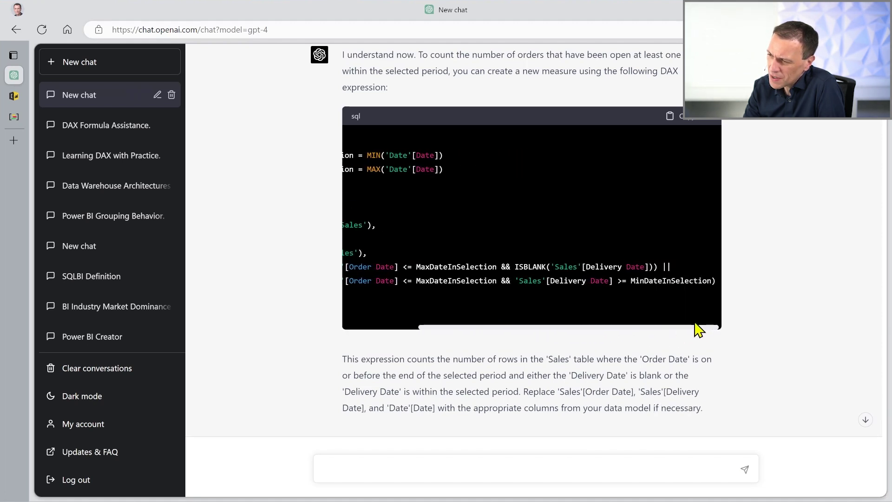
{"action": "left_click_drag", "start_coordinate": [707, 326], "coordinate": [609, 324]}
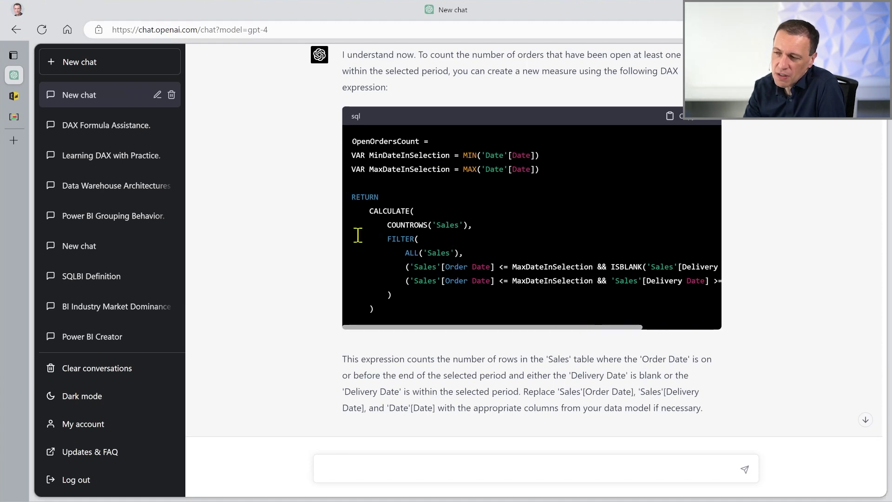
{"action": "left_click_drag", "start_coordinate": [388, 239], "coordinate": [427, 294]}
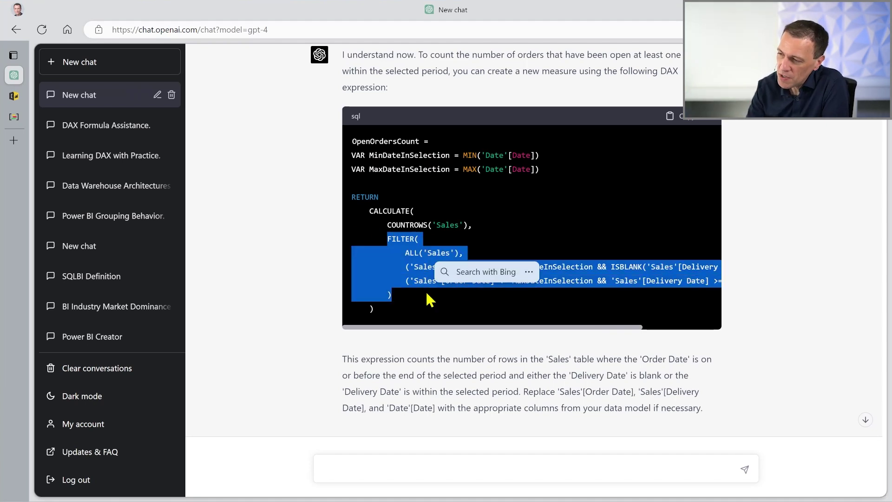
Step: Examine COUNTROWS('Sales') in the latest OpenOrdersCount measure and in the earlier version based on Order Date and Delivery Date
{"action": "left_click_drag", "start_coordinate": [471, 225], "coordinate": [388, 229]}
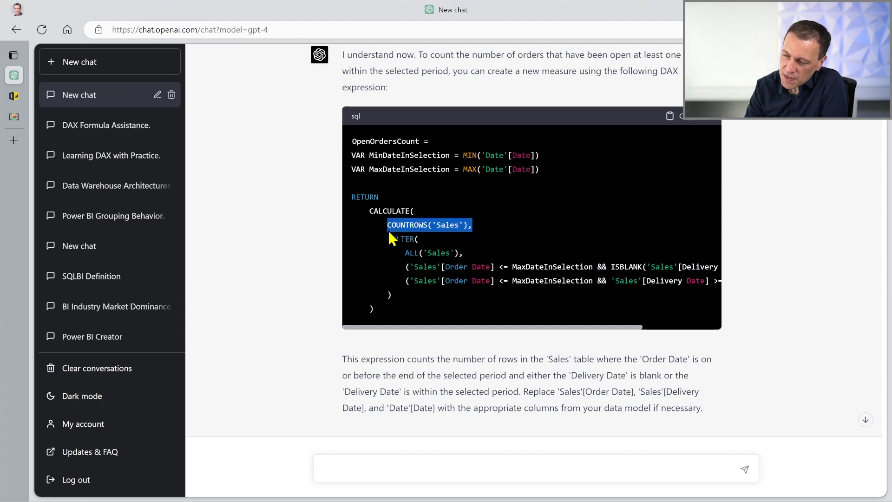
{"action": "left_click", "coordinate": [475, 182]}
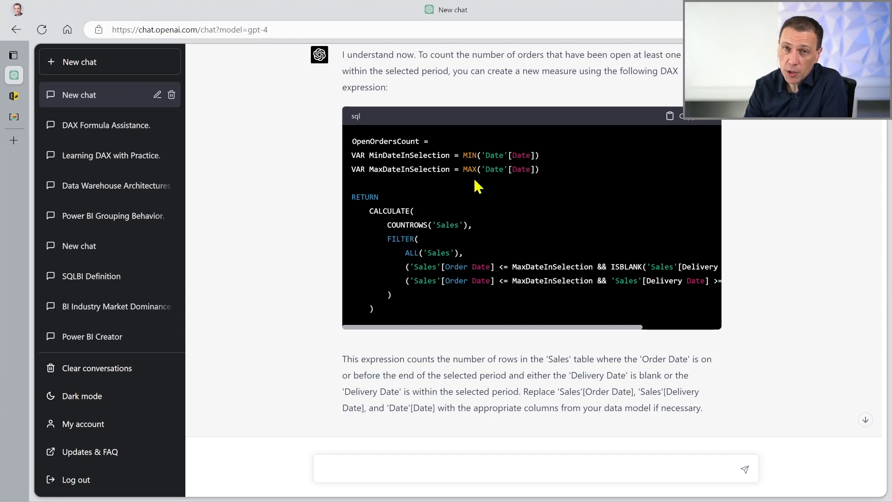
{"action": "scroll", "coordinate": [471, 205], "scroll_direction": "up", "scroll_amount": 12}
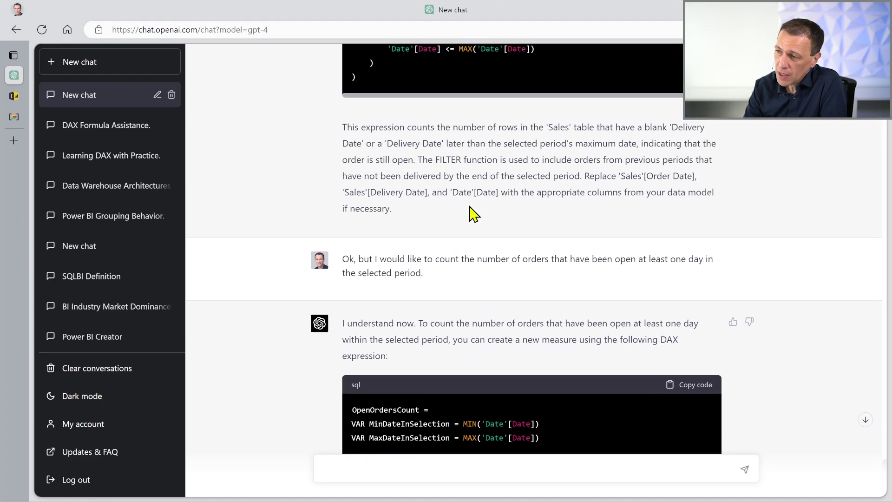
{"action": "scroll", "coordinate": [470, 205], "scroll_direction": "up", "scroll_amount": 4}
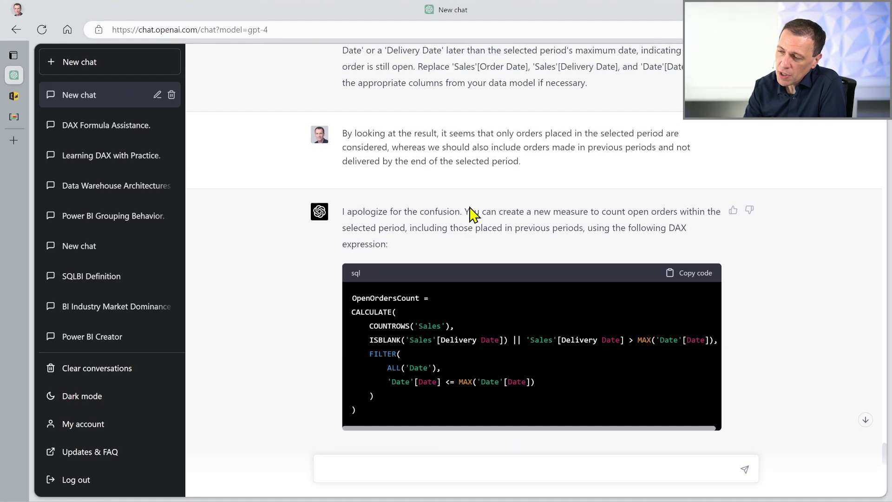
{"action": "scroll", "coordinate": [471, 213], "scroll_direction": "up", "scroll_amount": 5}
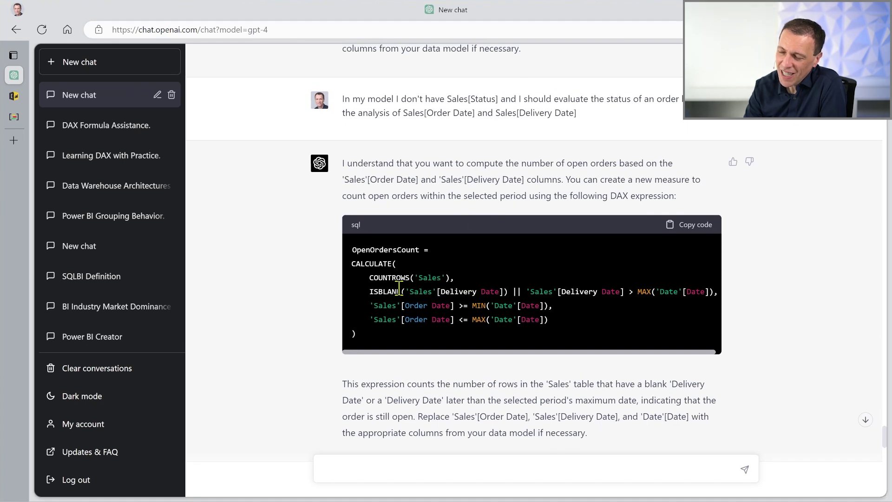
{"action": "left_click_drag", "start_coordinate": [370, 278], "coordinate": [451, 278]}
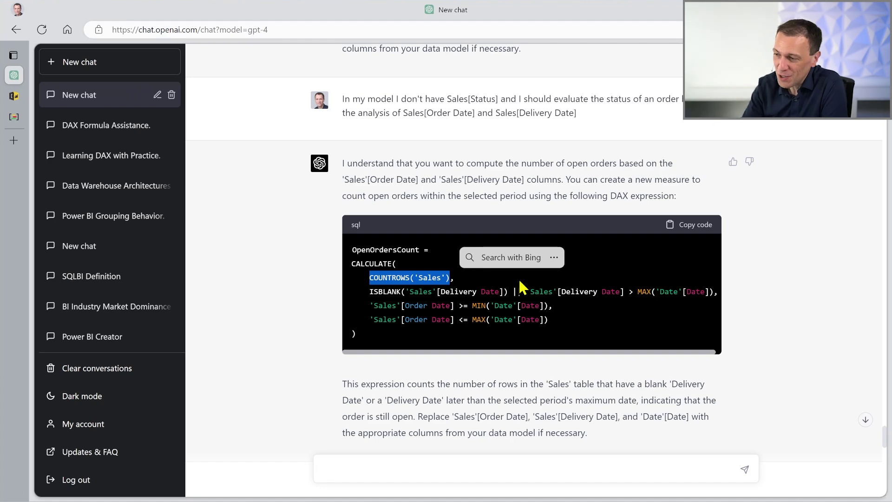
Step: Tell ChatGPT there was an error and to fix the previous measure, because it counts rows in Sales and not the number of unique orders
{"action": "scroll", "coordinate": [505, 274], "scroll_direction": "down", "scroll_amount": 15}
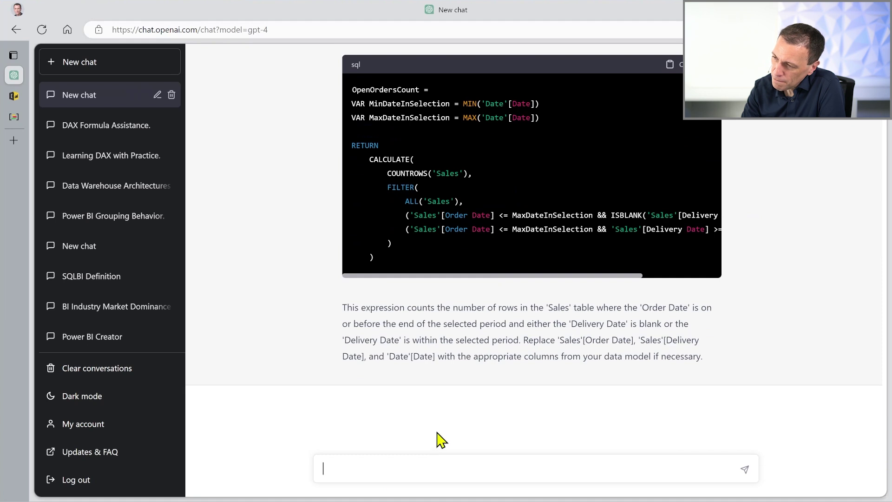
{"action": "type", "text": "Wait, there was"}
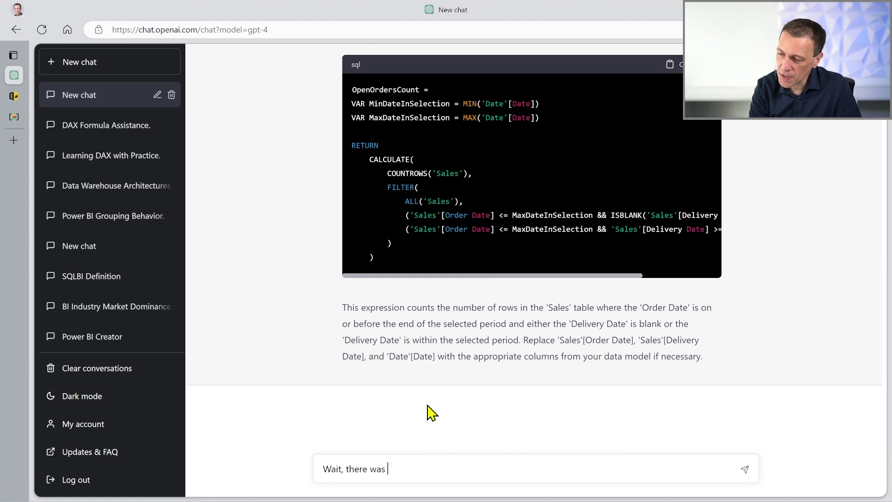
{"action": "type", "text": " an error before. Go "}
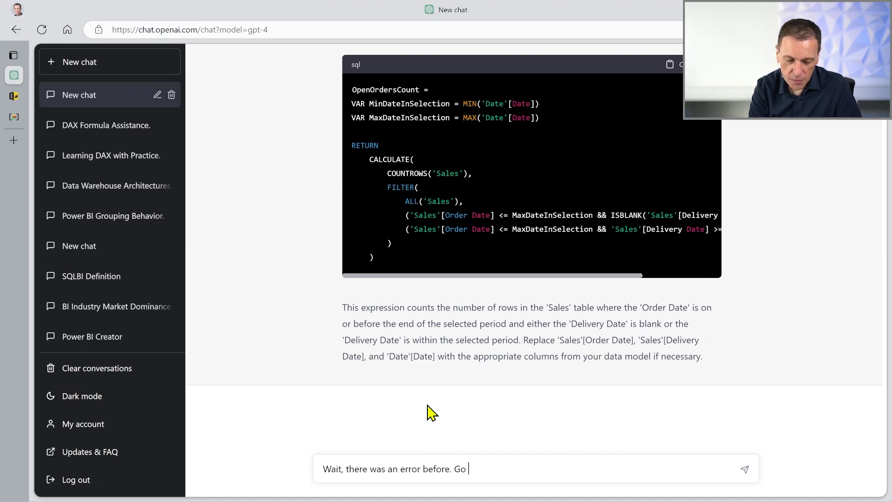
{"action": "type", "text": "back to the previous measure and fix it: "}
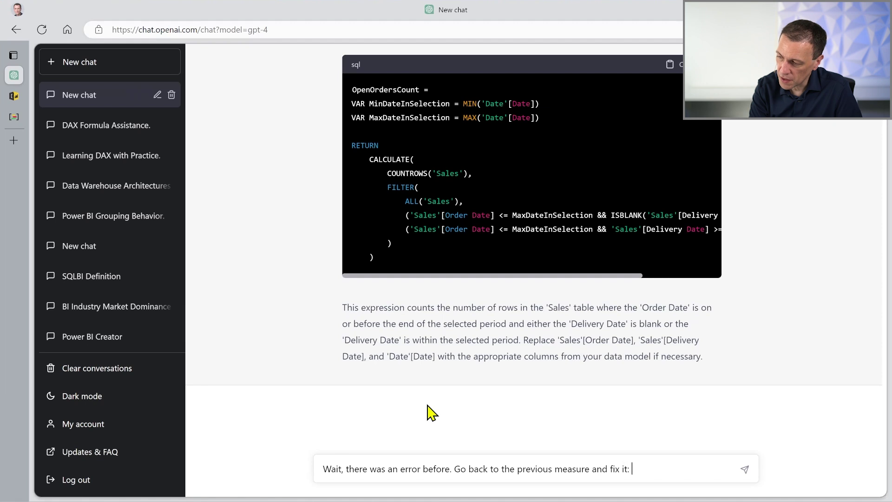
{"action": "type", "text": "it is counting"}
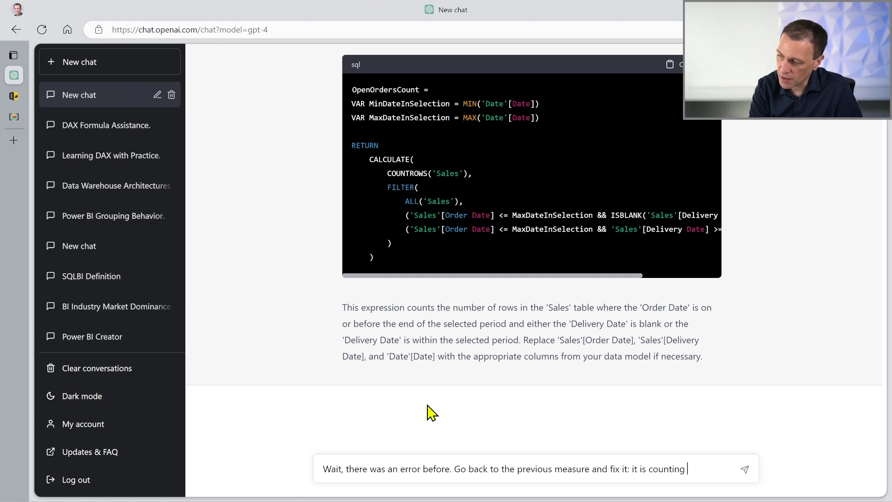
{"action": "type", "text": " the number of"}
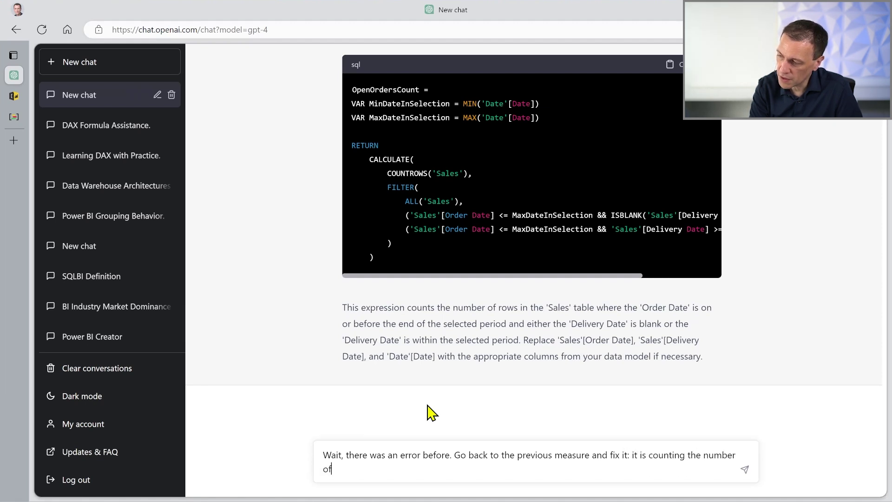
{"action": "type", "text": " rows in Sales and not the number of unique orders."}
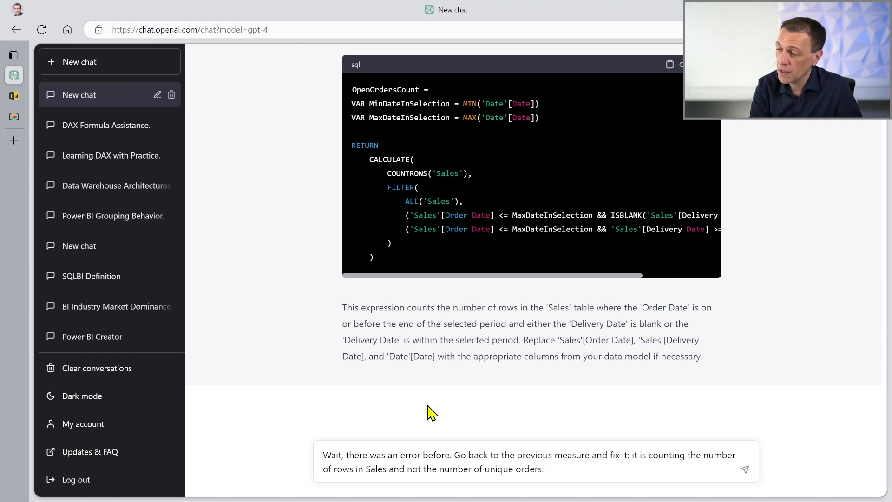
{"action": "key", "text": "Return"}
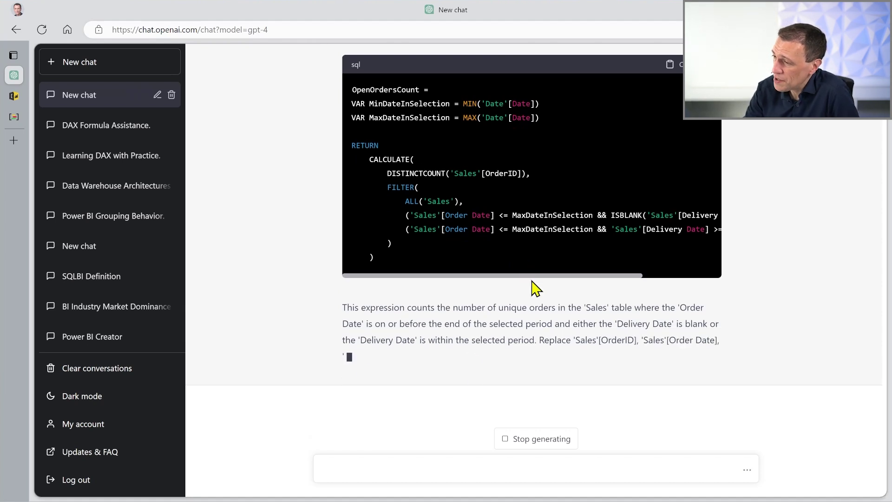
Step: Examine the full Order Date and Delivery Date conditions in the new DISTINCTCOUNT version of OpenOrdersCount
{"action": "left_click_drag", "start_coordinate": [535, 276], "coordinate": [573, 273]}
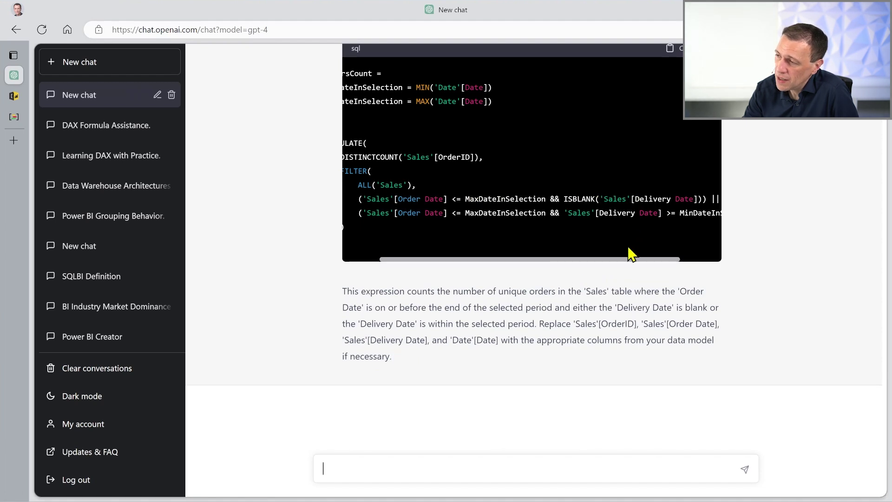
{"action": "left_click_drag", "start_coordinate": [628, 263], "coordinate": [663, 261]}
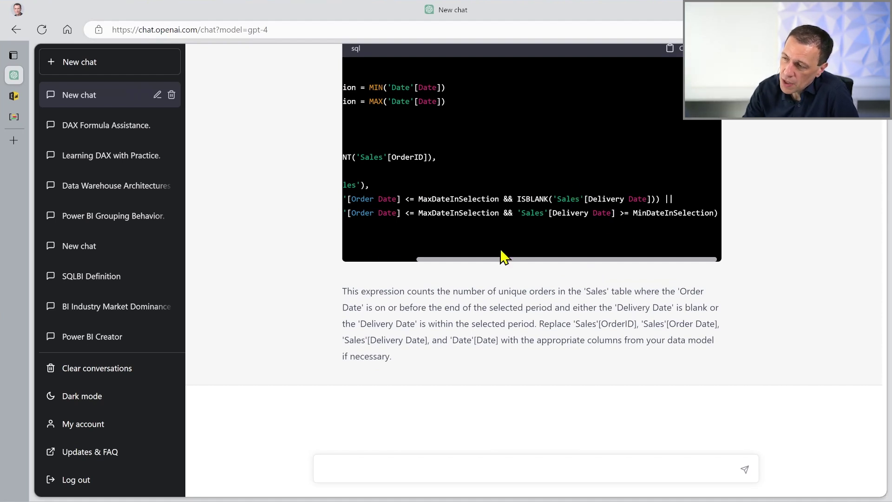
{"action": "left_click_drag", "start_coordinate": [454, 259], "coordinate": [398, 260]}
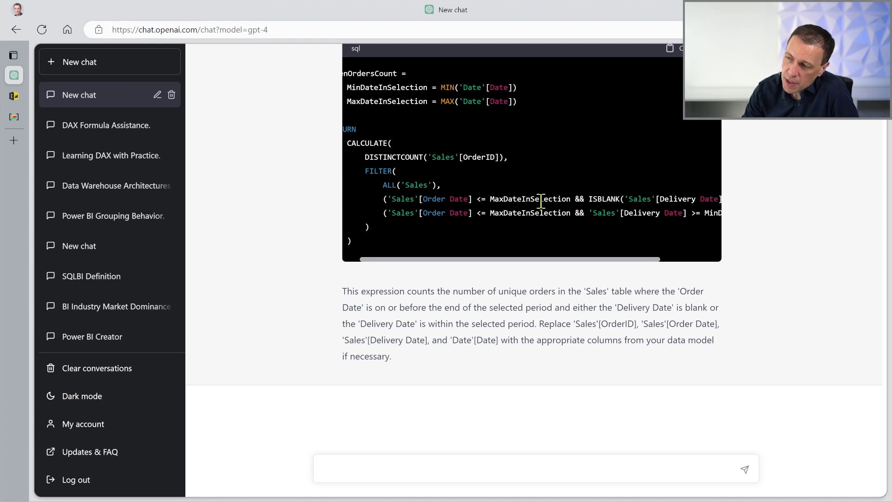
{"action": "left_click_drag", "start_coordinate": [406, 213], "coordinate": [562, 214]}
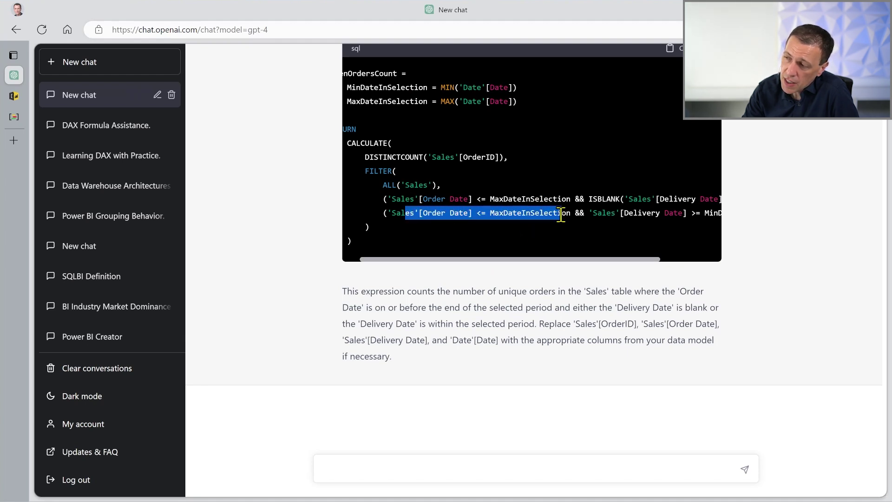
{"action": "left_click", "coordinate": [558, 255]}
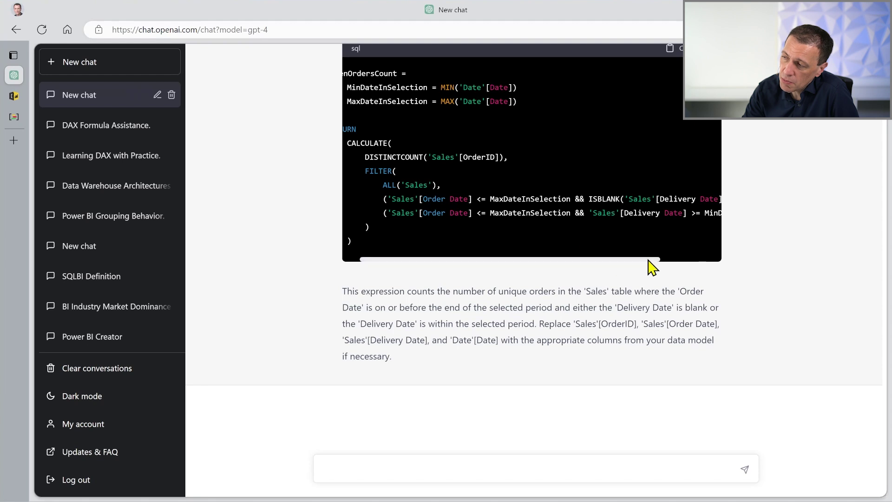
{"action": "left_click_drag", "start_coordinate": [654, 260], "coordinate": [705, 269]}
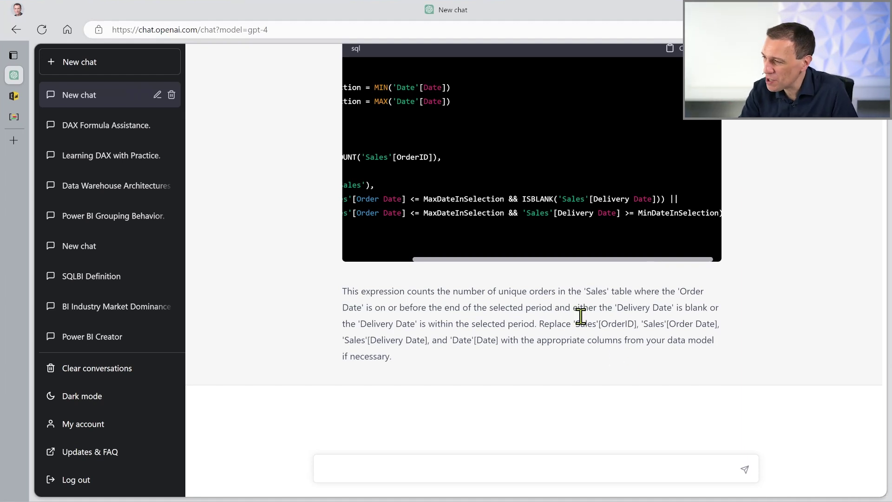
{"action": "left_click_drag", "start_coordinate": [564, 260], "coordinate": [482, 261]}
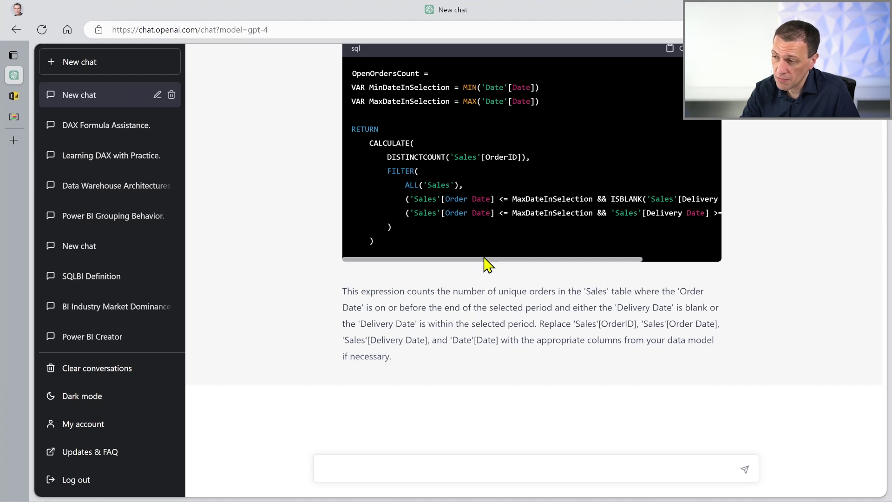
{"action": "left_click_drag", "start_coordinate": [484, 259], "coordinate": [490, 259]}
Step: Compare the FILTER over ALL('Sales') in the new measure with the one in the preceding COUNTROWS version
{"action": "left_click_drag", "start_coordinate": [383, 171], "coordinate": [410, 226]}
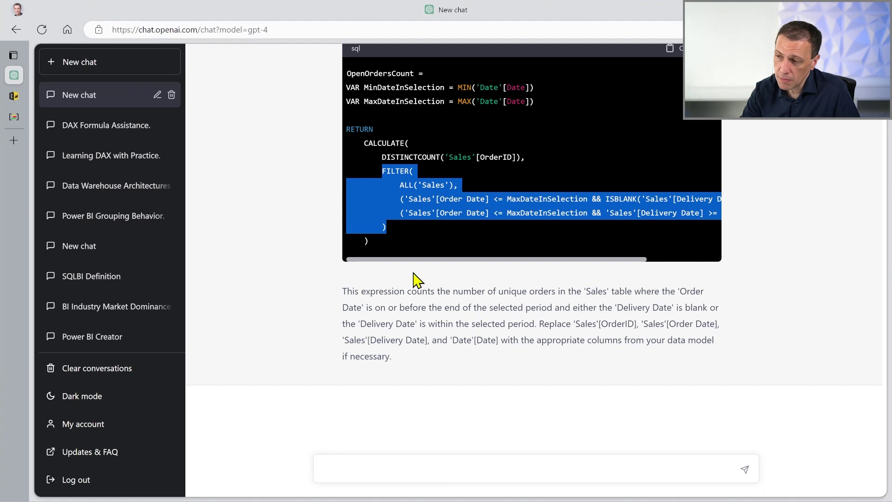
{"action": "scroll", "coordinate": [400, 265], "scroll_direction": "left", "scroll_amount": 1}
{"action": "scroll", "coordinate": [465, 233], "scroll_direction": "up", "scroll_amount": 7}
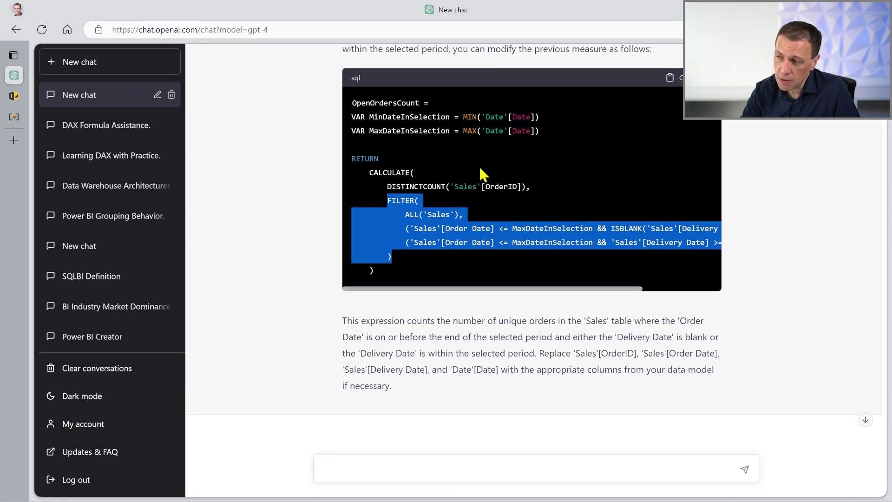
{"action": "scroll", "coordinate": [464, 363], "scroll_direction": "up", "scroll_amount": 5}
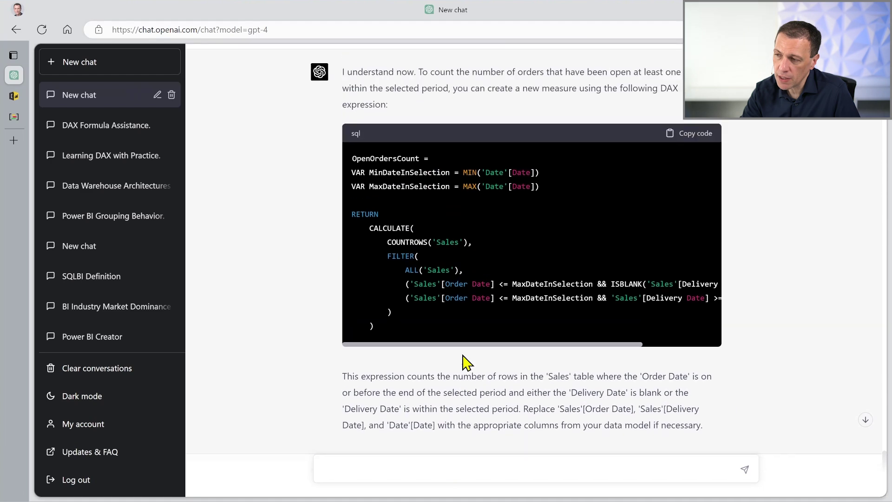
{"action": "scroll", "coordinate": [457, 344], "scroll_direction": "down", "scroll_amount": 10}
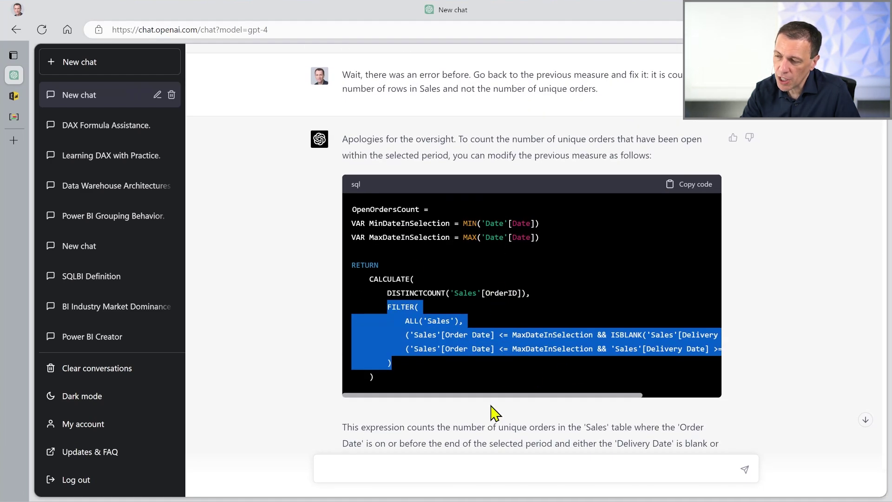
{"action": "scroll", "coordinate": [503, 415], "scroll_direction": "down", "scroll_amount": 2}
{"action": "scroll", "coordinate": [503, 415], "scroll_direction": "down", "scroll_amount": 1}
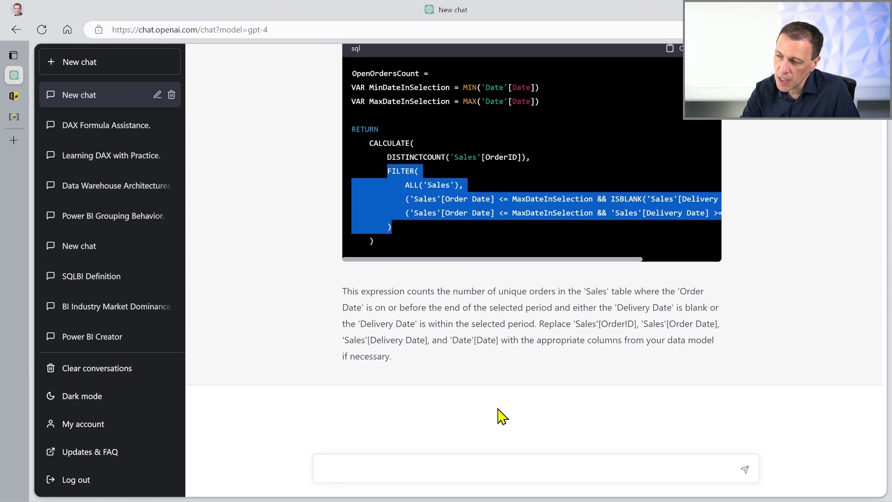
Step: Examine the DISTINCTCOUNT('Sales'[OrderID]) expression and reread the earlier request about orders open at least one day
{"action": "left_click_drag", "start_coordinate": [384, 160], "coordinate": [545, 158]}
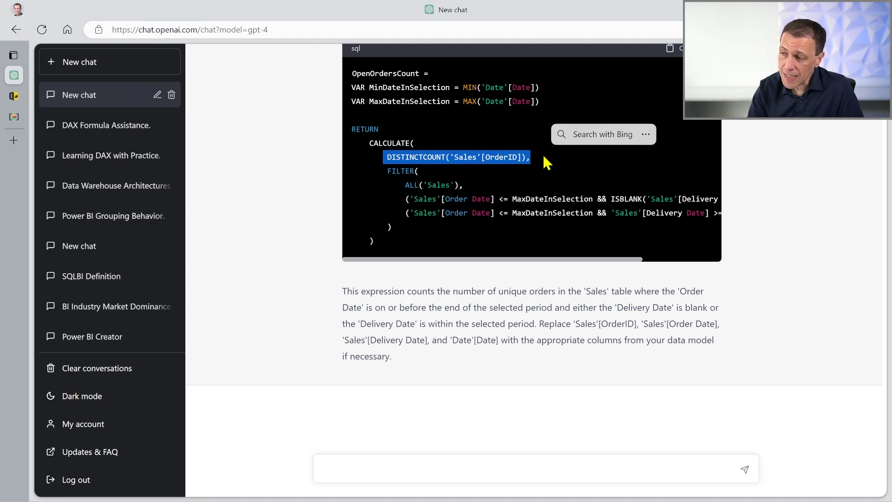
{"action": "left_click_drag", "start_coordinate": [508, 261], "coordinate": [427, 251]}
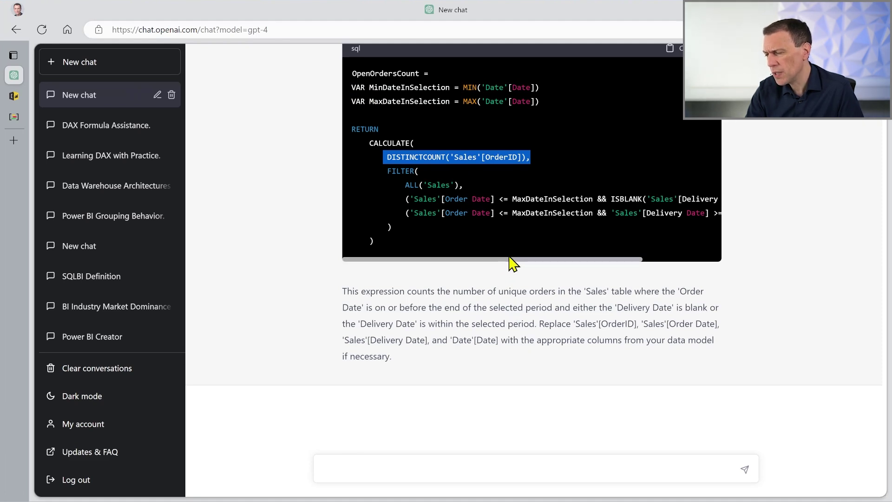
{"action": "scroll", "coordinate": [524, 292], "scroll_direction": "up", "scroll_amount": 7}
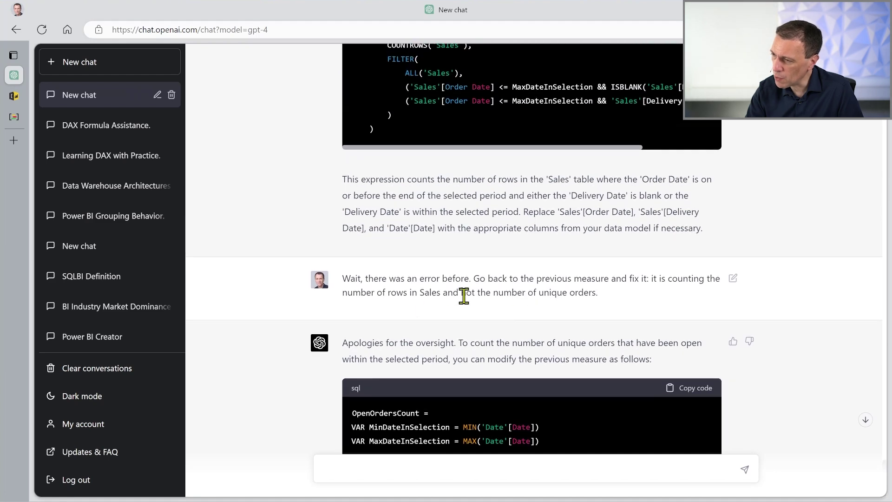
{"action": "scroll", "coordinate": [530, 293], "scroll_direction": "up", "scroll_amount": 10}
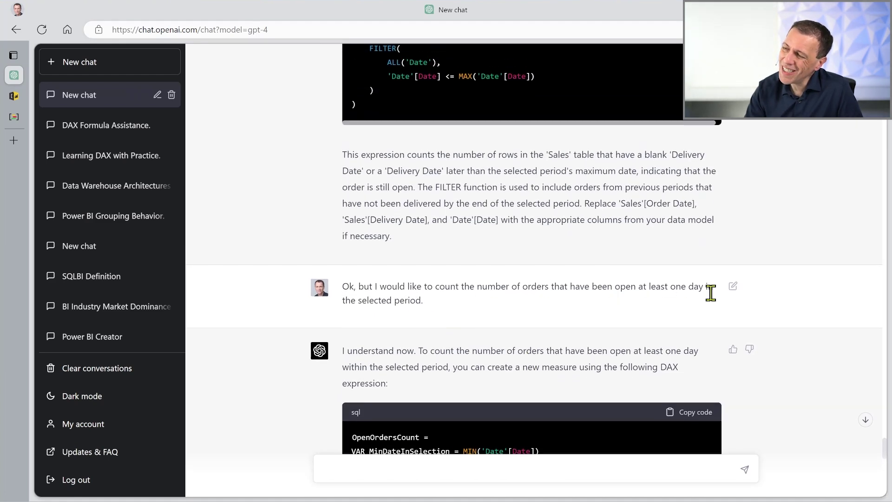
{"action": "scroll", "coordinate": [576, 323], "scroll_direction": "down", "scroll_amount": 1}
{"action": "scroll", "coordinate": [576, 323], "scroll_direction": "down", "scroll_amount": 15}
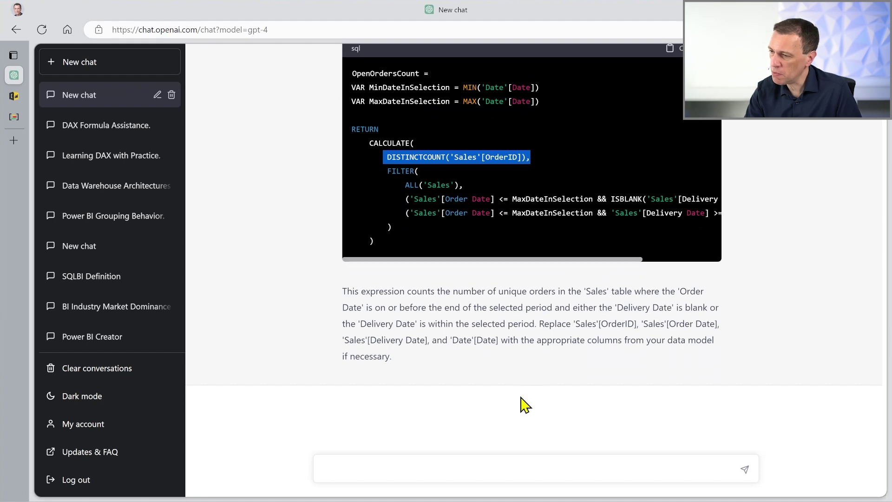
Step: Send ChatGPT "The code could work but it's too slow."
{"action": "left_click", "coordinate": [463, 480]}
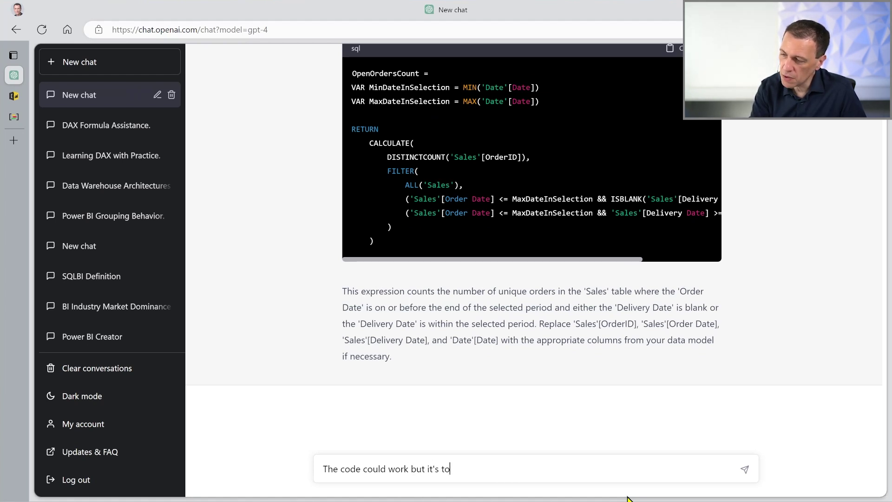
{"action": "type", "text": "The code could work but it's too slow."}
{"action": "key", "text": "Return"}
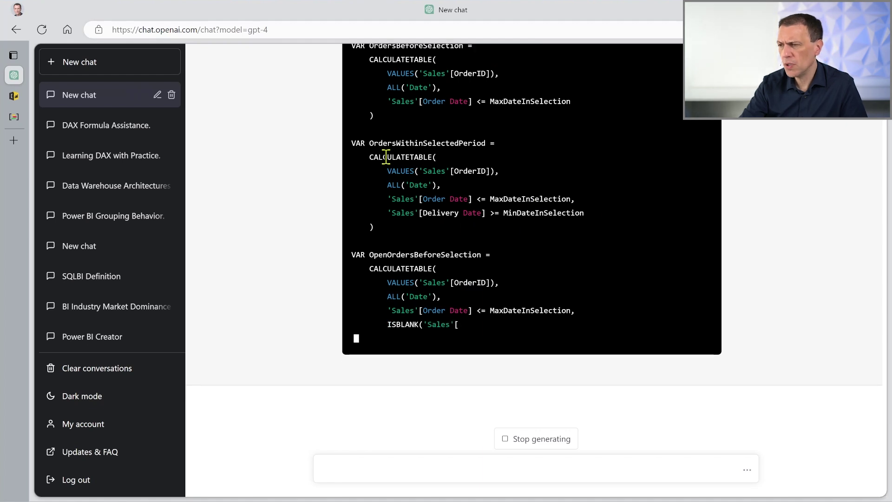
Step: Examine the rewritten OpenOrdersCount code, focusing on the Delivery Date condition in the OrdersWithinSelectedPeriod variable
{"action": "scroll", "coordinate": [421, 157], "scroll_direction": "up", "scroll_amount": 2}
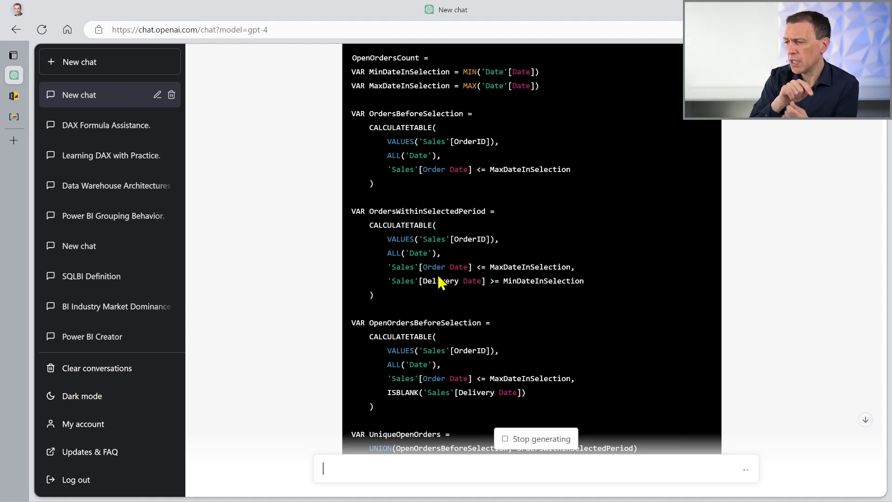
{"action": "left_click_drag", "start_coordinate": [582, 277], "coordinate": [395, 282]}
{"action": "left_click", "coordinate": [503, 211]}
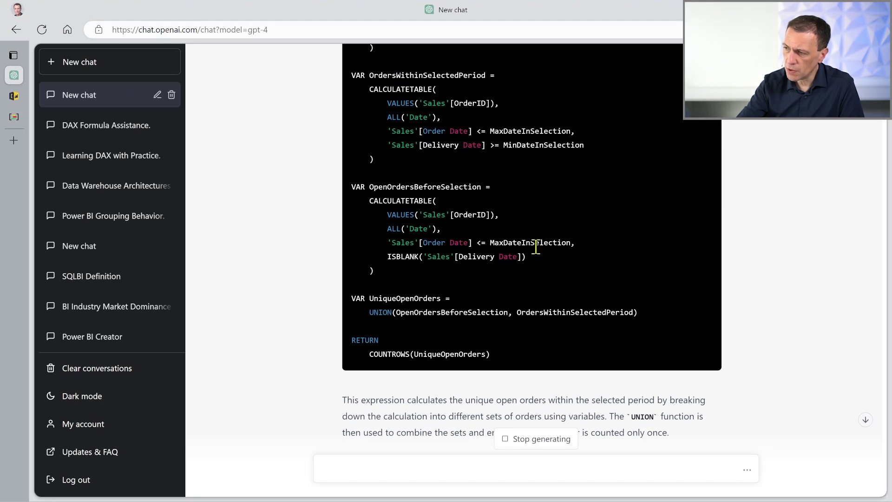
Step: Examine the OrdersBeforeSelection variable in the rewritten code and check whether the rest of the measure uses it
{"action": "left_click_drag", "start_coordinate": [576, 132], "coordinate": [416, 122]}
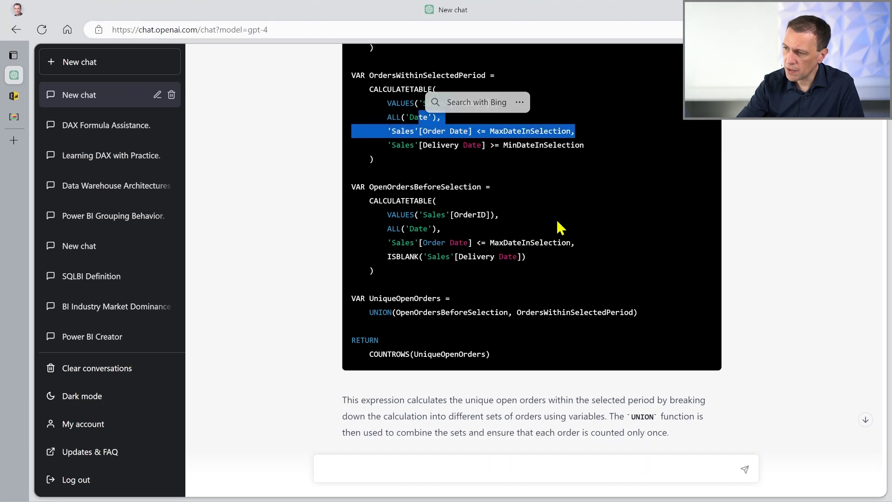
{"action": "left_click", "coordinate": [589, 247]}
{"action": "scroll", "coordinate": [538, 224], "scroll_direction": "up", "scroll_amount": 2}
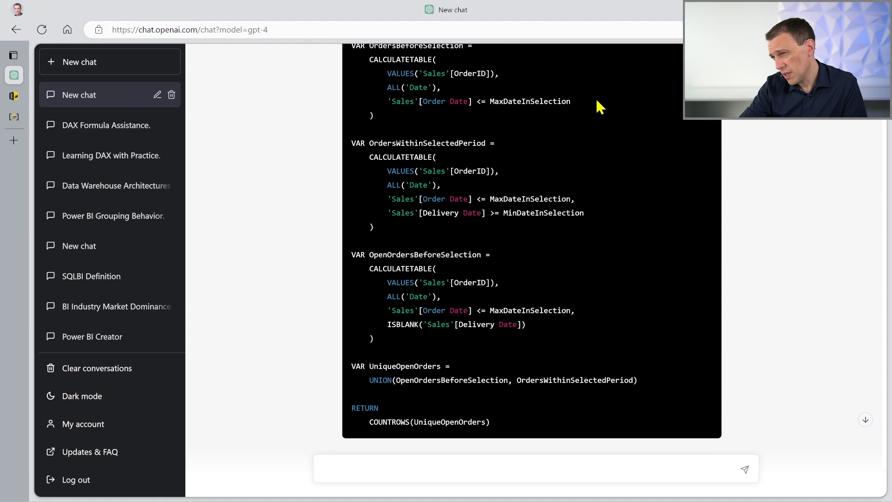
{"action": "scroll", "coordinate": [576, 251], "scroll_direction": "down", "scroll_amount": 2}
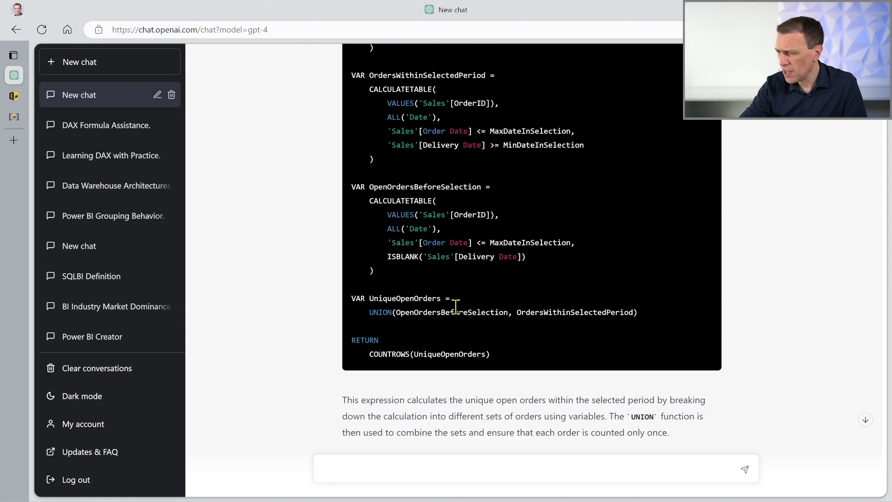
{"action": "scroll", "coordinate": [453, 312], "scroll_direction": "up", "scroll_amount": 4}
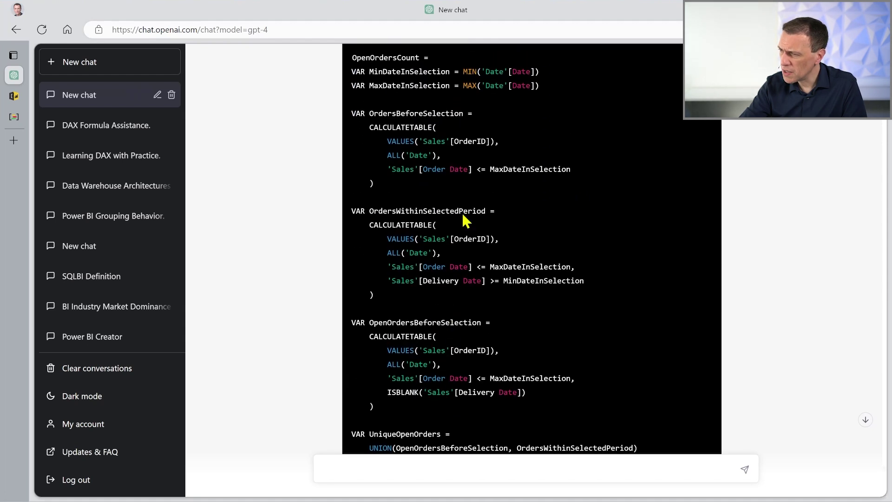
{"action": "double_click", "coordinate": [435, 113]}
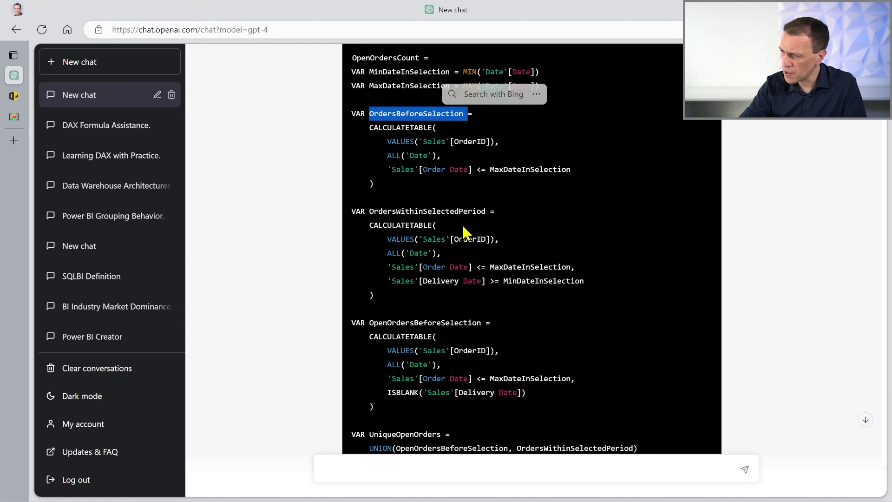
{"action": "scroll", "coordinate": [464, 230], "scroll_direction": "down", "scroll_amount": 2}
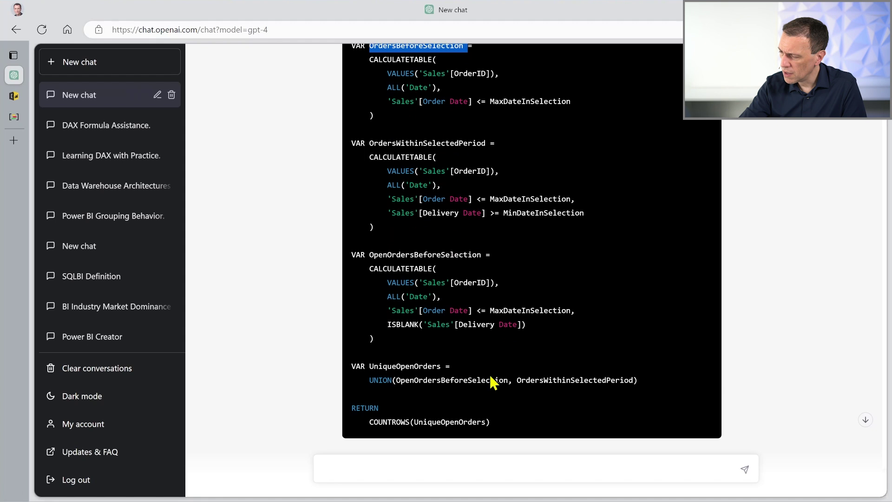
{"action": "scroll", "coordinate": [489, 378], "scroll_direction": "up", "scroll_amount": 2}
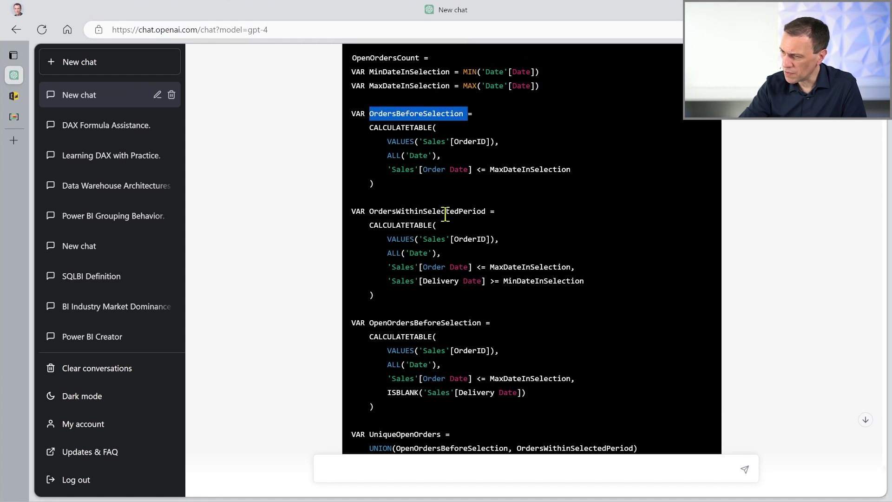
{"action": "scroll", "coordinate": [485, 360], "scroll_direction": "down", "scroll_amount": 2}
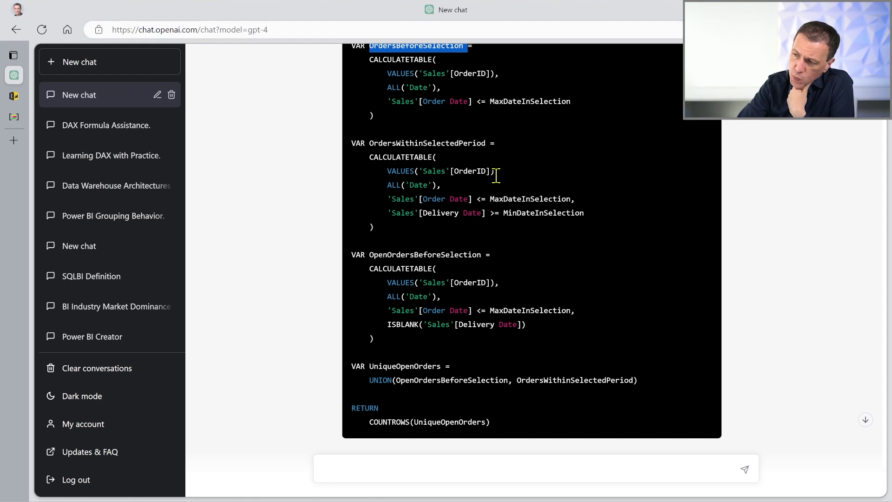
{"action": "left_click", "coordinate": [539, 327]}
{"action": "scroll", "coordinate": [415, 283], "scroll_direction": "up", "scroll_amount": 2}
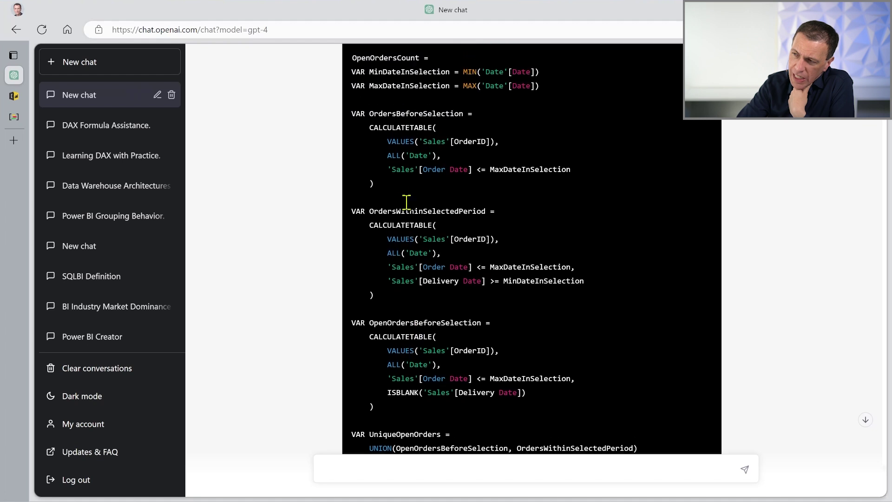
{"action": "left_click_drag", "start_coordinate": [379, 114], "coordinate": [480, 199]}
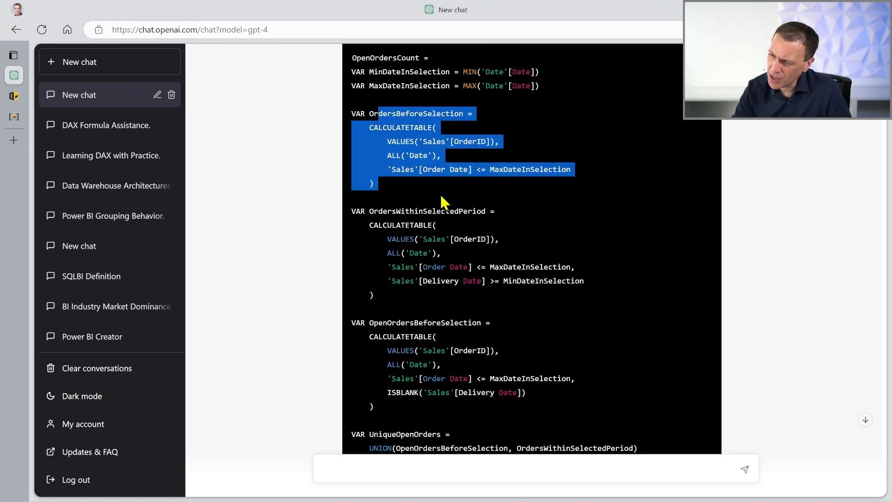
{"action": "left_click", "coordinate": [439, 213]}
Step: Compare the two variables combined by UNION, focusing on their OrderID columns and Delivery Date conditions
{"action": "scroll", "coordinate": [447, 232], "scroll_direction": "down", "scroll_amount": 2}
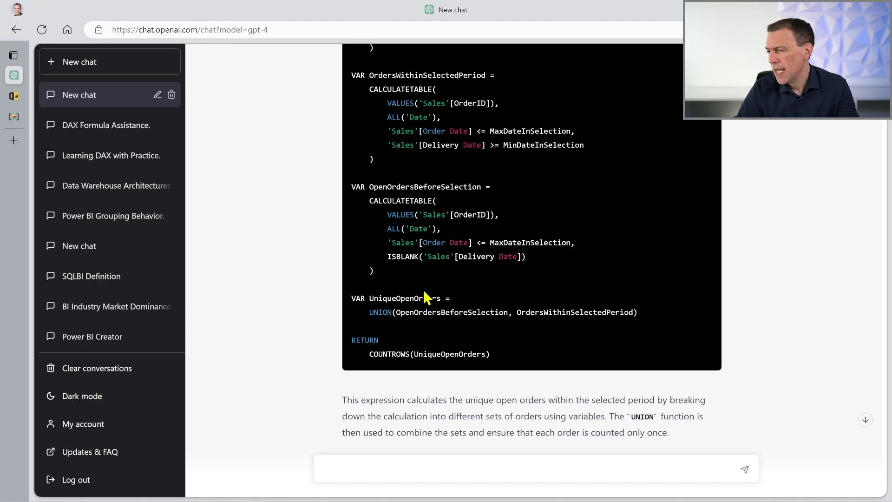
{"action": "double_click", "coordinate": [412, 312]}
{"action": "left_click", "coordinate": [566, 312]}
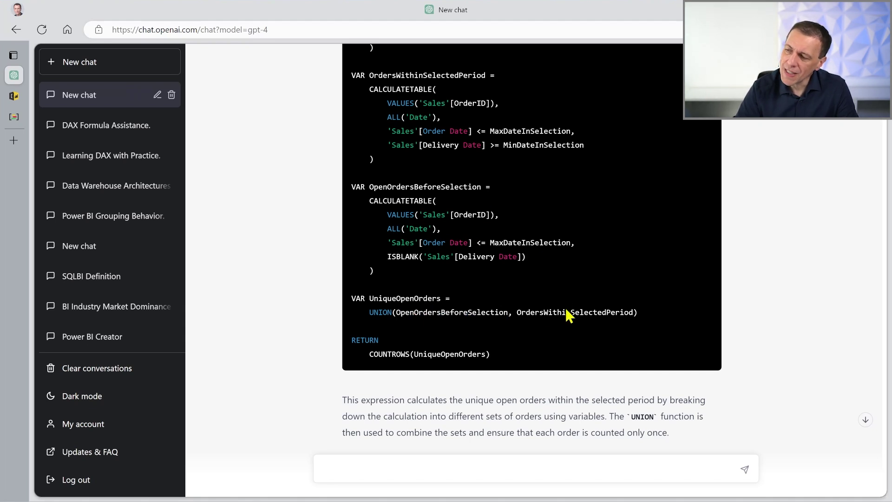
{"action": "double_click", "coordinate": [567, 313]}
{"action": "scroll", "coordinate": [508, 214], "scroll_direction": "up", "scroll_amount": 1}
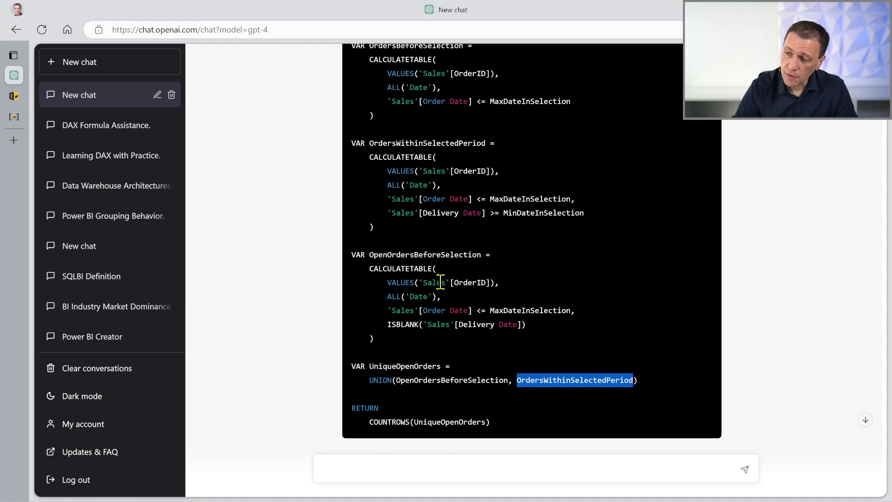
{"action": "left_click_drag", "start_coordinate": [440, 282], "coordinate": [490, 281]}
{"action": "left_click_drag", "start_coordinate": [441, 171], "coordinate": [476, 171]}
{"action": "left_click", "coordinate": [375, 380]}
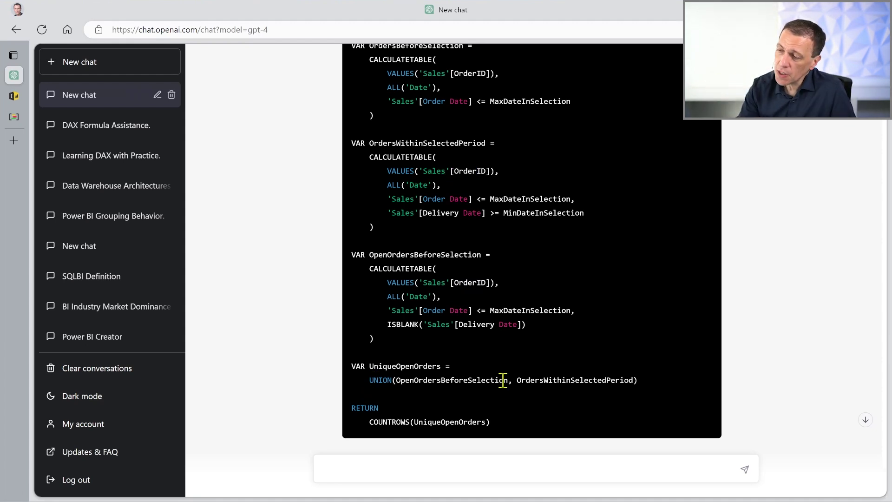
{"action": "left_click_drag", "start_coordinate": [544, 329], "coordinate": [380, 333]}
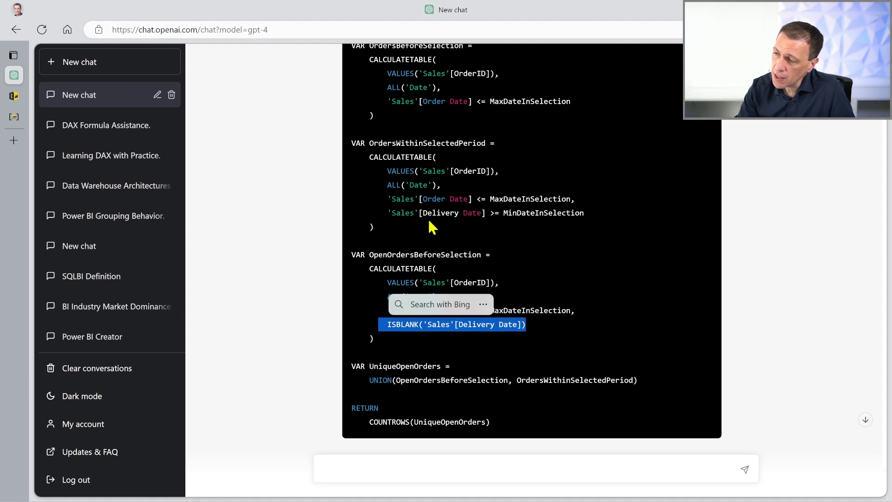
{"action": "left_click", "coordinate": [392, 207]}
{"action": "left_click_drag", "start_coordinate": [387, 209], "coordinate": [595, 219]}
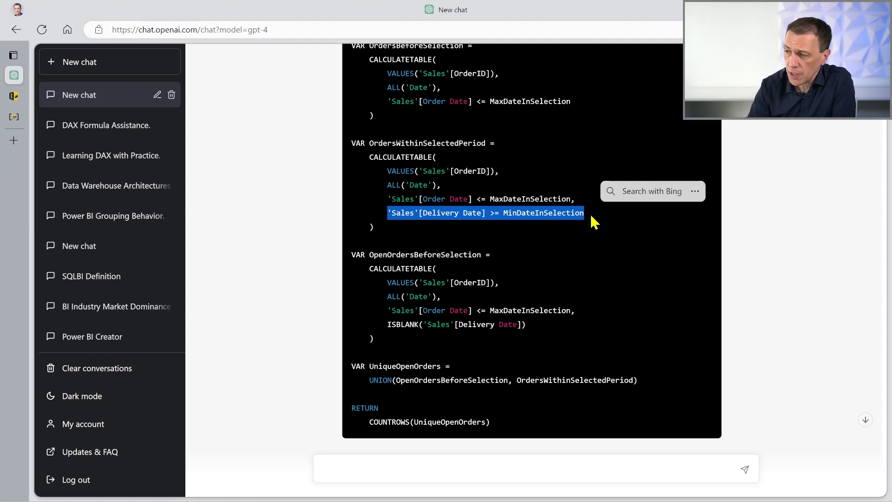
Step: Copy the optimized OpenOrdersCount code from ChatGPT's answer and switch to Power BI Desktop
{"action": "scroll", "coordinate": [474, 355], "scroll_direction": "up", "scroll_amount": 4}
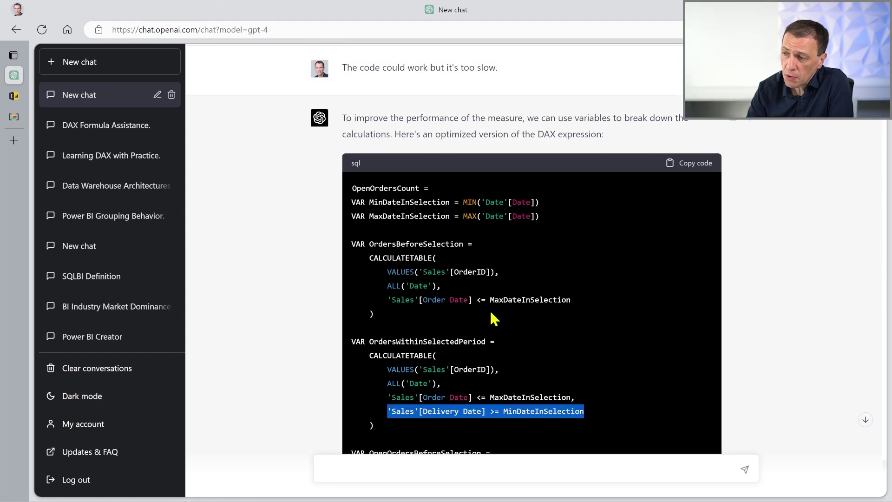
{"action": "left_click", "coordinate": [698, 175]}
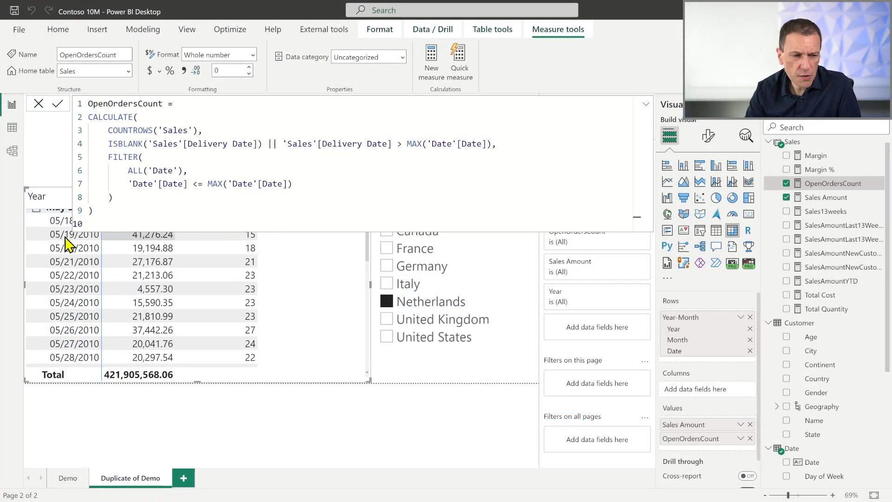
Step: Collapse the expanded 2010 and 2020 groups in the Sales Amount and OpenOrdersCount matrix
{"action": "scroll", "coordinate": [295, 303], "scroll_direction": "up", "scroll_amount": 2}
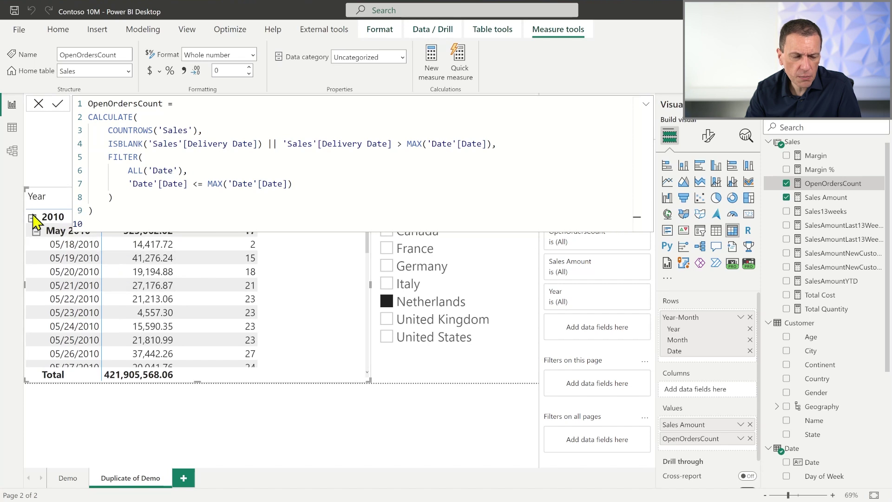
{"action": "left_click", "coordinate": [646, 104]}
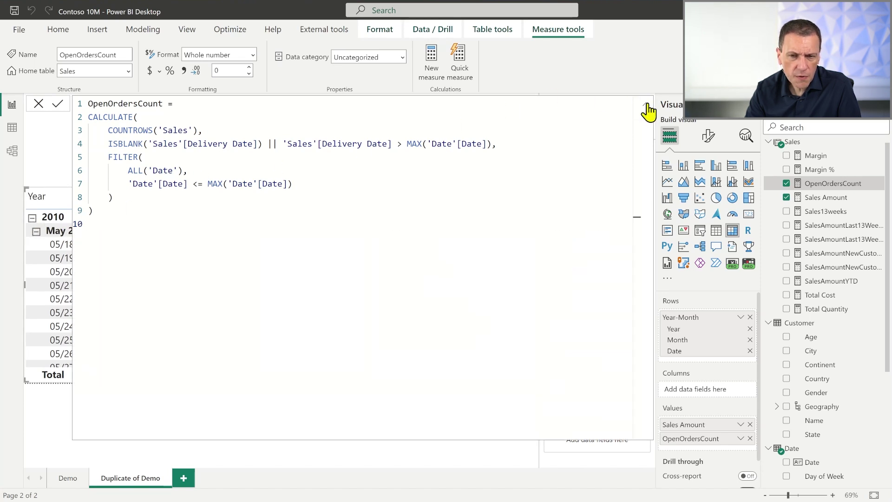
{"action": "left_click", "coordinate": [646, 105]}
{"action": "left_click", "coordinate": [33, 219]}
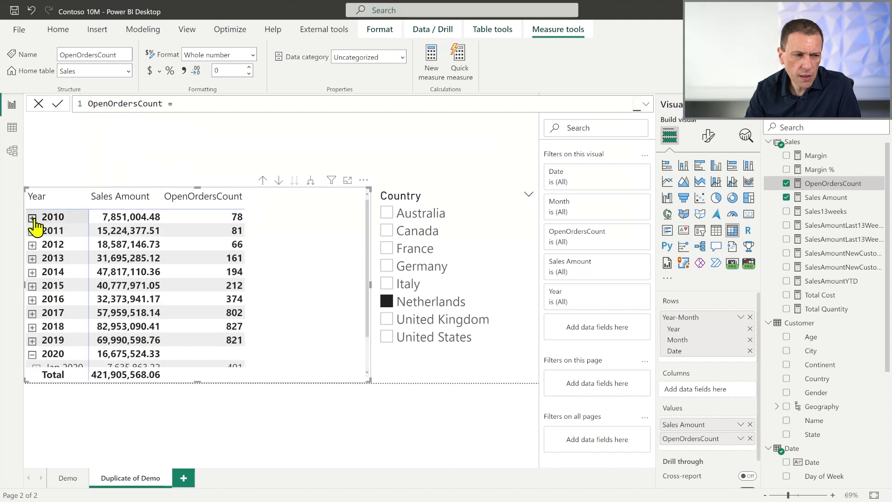
{"action": "scroll", "coordinate": [173, 378], "scroll_direction": "down", "scroll_amount": 1}
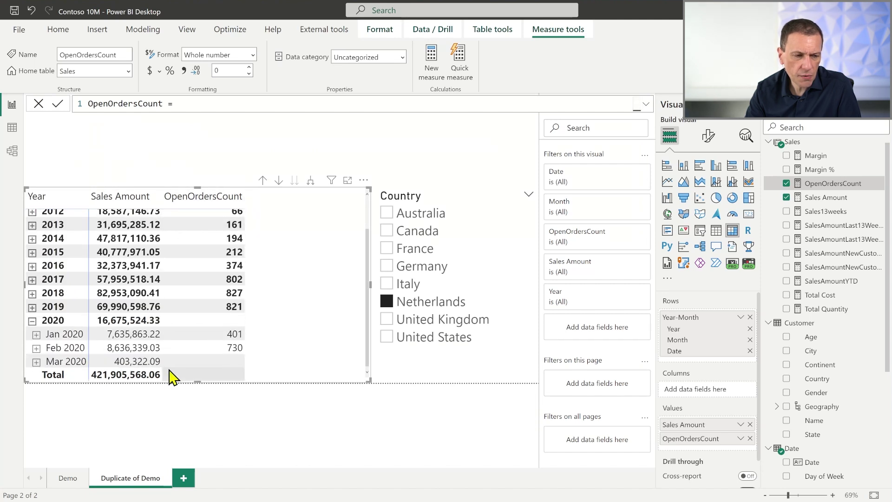
{"action": "left_click", "coordinate": [31, 320]}
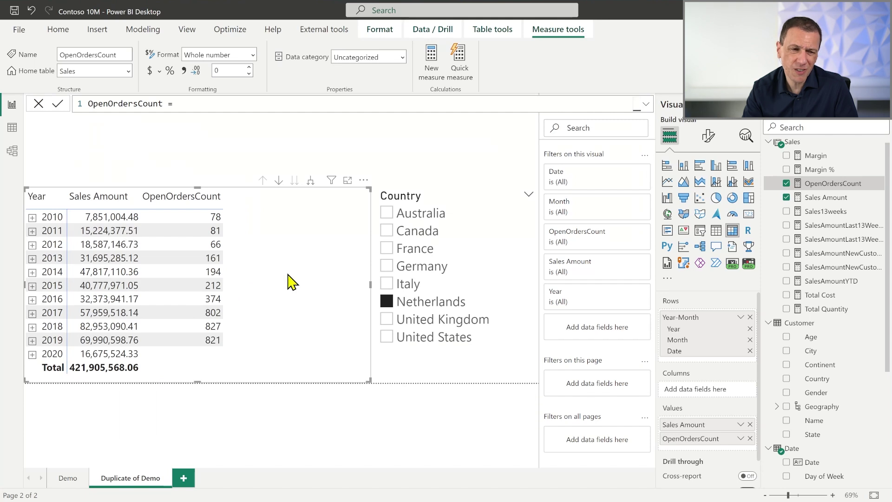
Step: Replace the whole OpenOrdersCount formula with the copied optimized code
{"action": "left_click", "coordinate": [647, 107]}
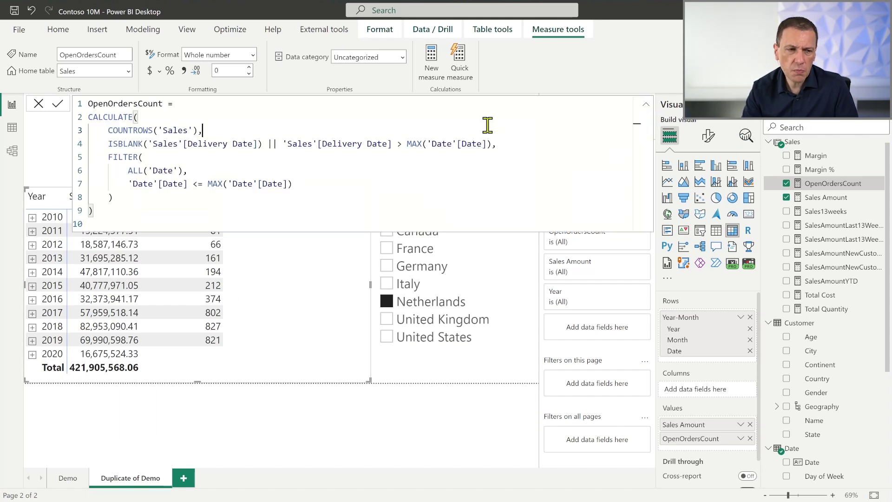
{"action": "key", "text": "ctrl+a"}
{"action": "key", "text": "ctrl+v"}
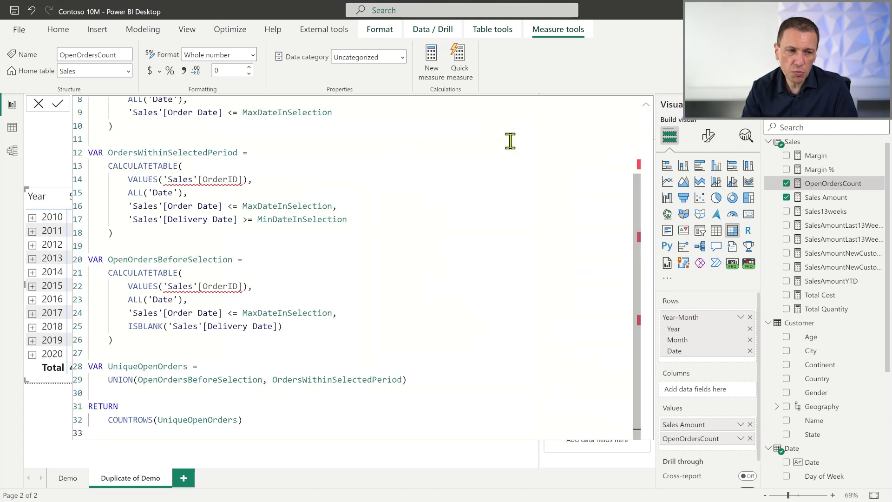
Step: Change 'Sales'[OrderID] to 'Sales'[Order Number] in the OrdersBeforeSelection variable
{"action": "scroll", "coordinate": [510, 140], "scroll_direction": "up", "scroll_amount": 5}
{"action": "left_click", "coordinate": [228, 185]}
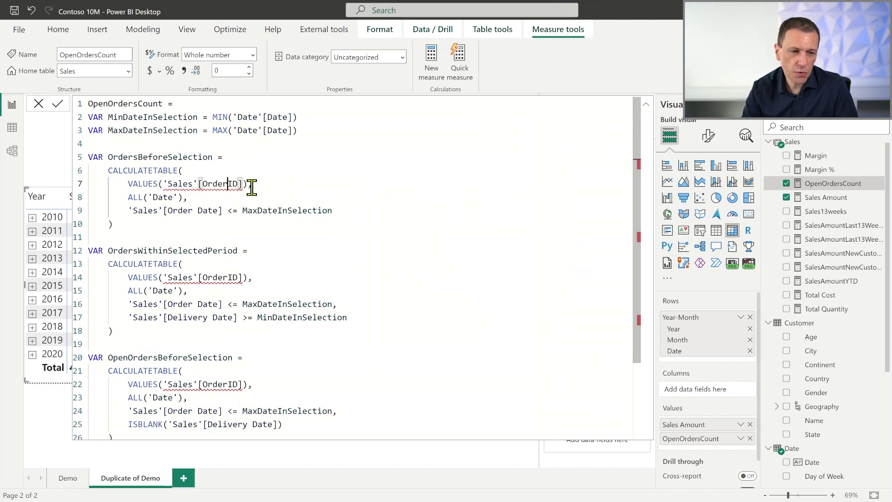
{"action": "key", "text": "Delete"}
{"action": "key", "text": "Delete"}
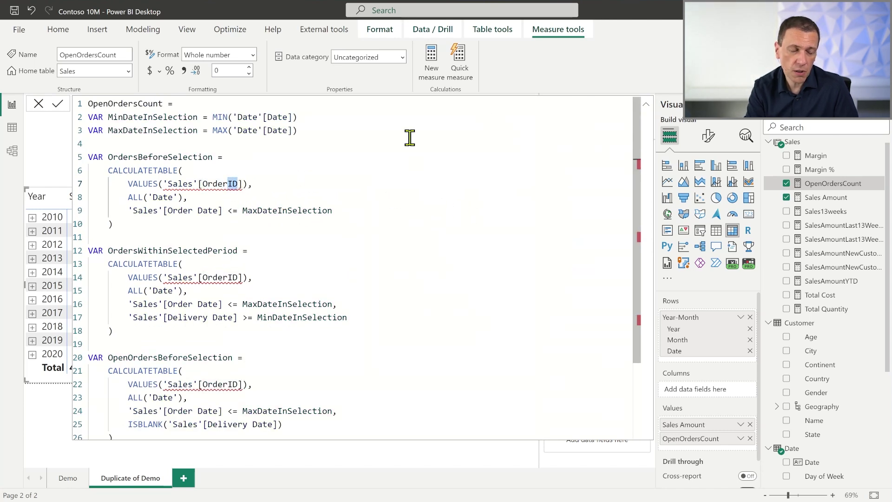
{"action": "key", "text": "Down"}
{"action": "key", "text": "Tab"}
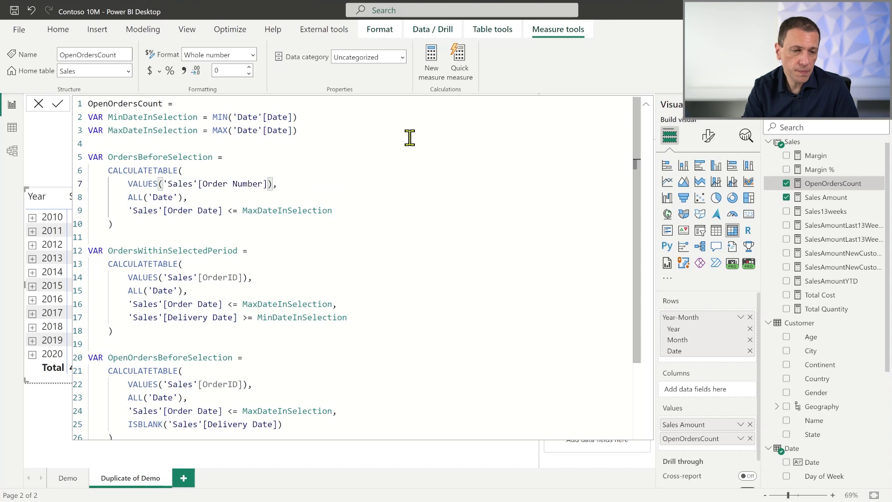
Step: Replace OrderID with Order Number in the OrdersWithinSelectedPeriod and OpenOrdersBeforeSelection variables by reusing the corrected column name
{"action": "key", "text": "ctrl+shift+Left"}
{"action": "key", "text": "shift+Left"}
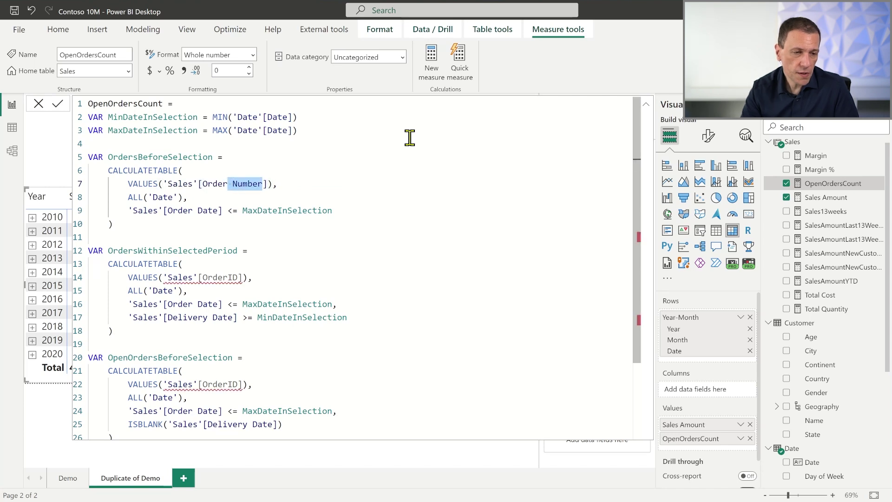
{"action": "left_click", "coordinate": [203, 183], "text": "shift"}
{"action": "key", "text": "ctrl+c"}
{"action": "double_click", "coordinate": [217, 277]}
{"action": "key", "text": "ctrl+v"}
{"action": "scroll", "coordinate": [279, 285], "scroll_direction": "down", "scroll_amount": 2}
{"action": "double_click", "coordinate": [225, 312]}
{"action": "key", "text": "ctrl+v"}
{"action": "scroll", "coordinate": [323, 388], "scroll_direction": "down", "scroll_amount": 1}
{"action": "scroll", "coordinate": [335, 308], "scroll_direction": "up", "scroll_amount": 3}
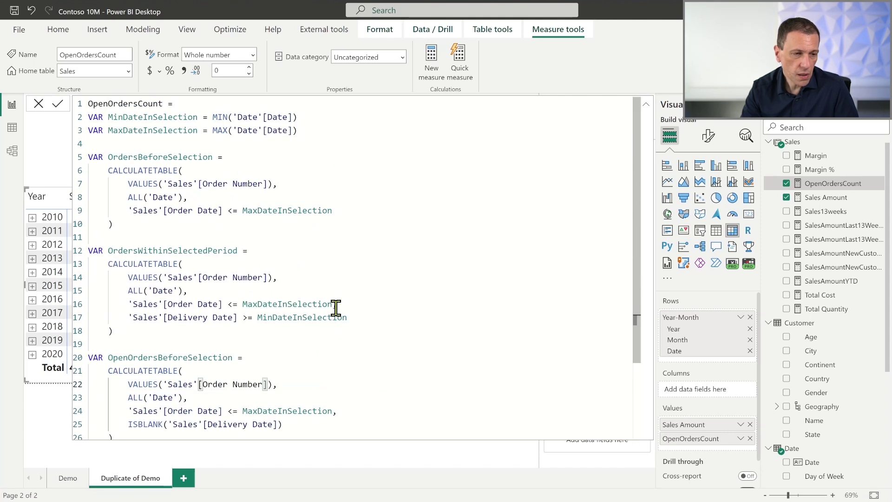
Step: Trace where each variable of the pasted formula is used, from OrdersBeforeSelection through the UNION to the final COUNTROWS(UniqueOpenOrders)
{"action": "double_click", "coordinate": [174, 158]}
{"action": "scroll", "coordinate": [241, 218], "scroll_direction": "down", "scroll_amount": 3}
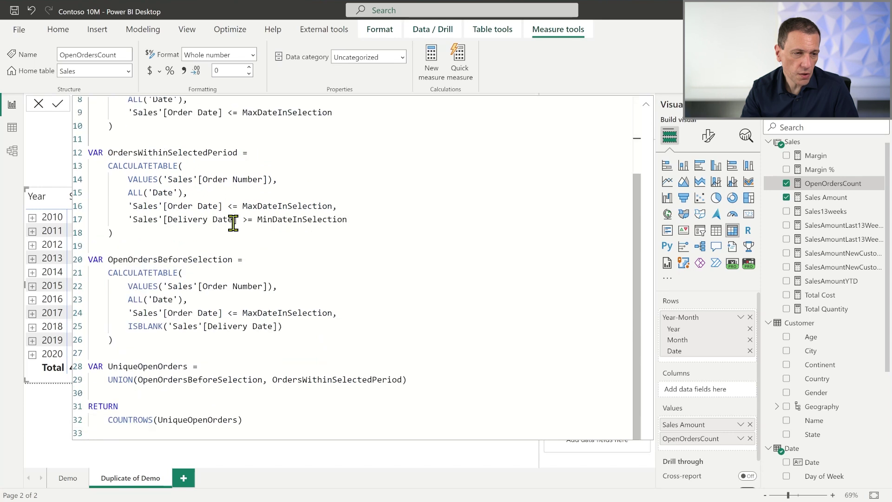
{"action": "double_click", "coordinate": [194, 153]}
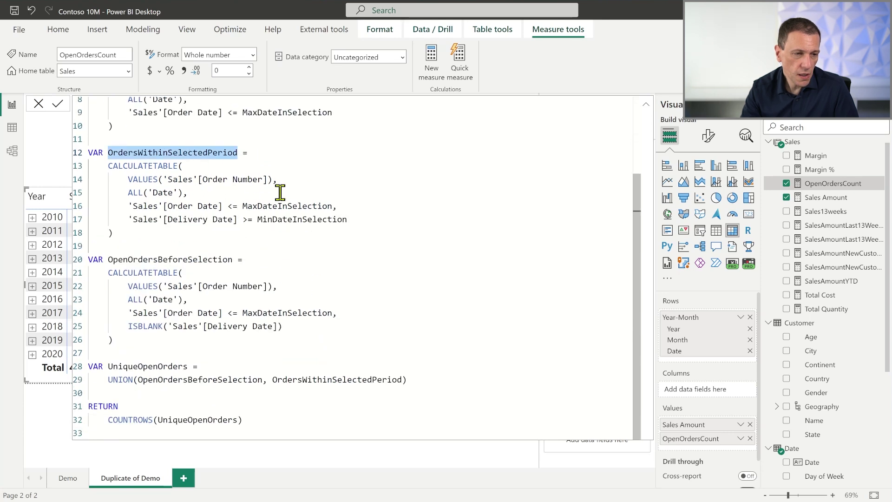
{"action": "scroll", "coordinate": [280, 192], "scroll_direction": "up", "scroll_amount": 3}
{"action": "scroll", "coordinate": [275, 281], "scroll_direction": "down", "scroll_amount": 3}
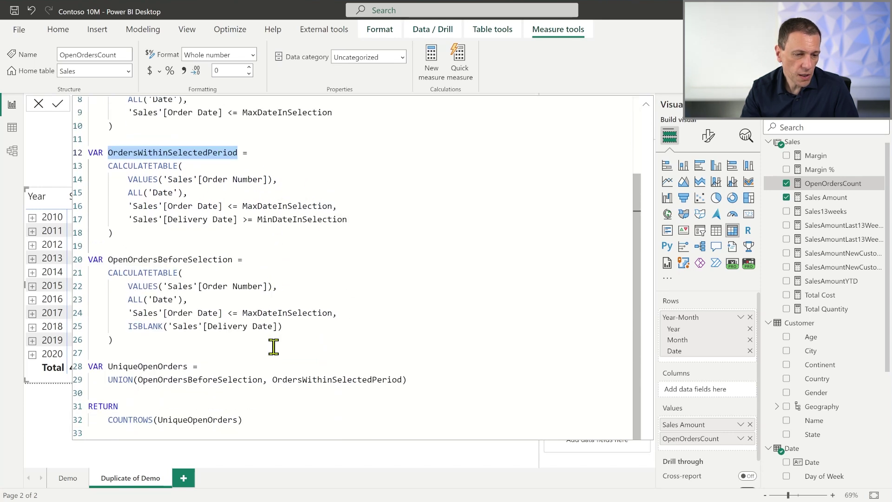
{"action": "left_click", "coordinate": [337, 380]}
{"action": "double_click", "coordinate": [338, 380]}
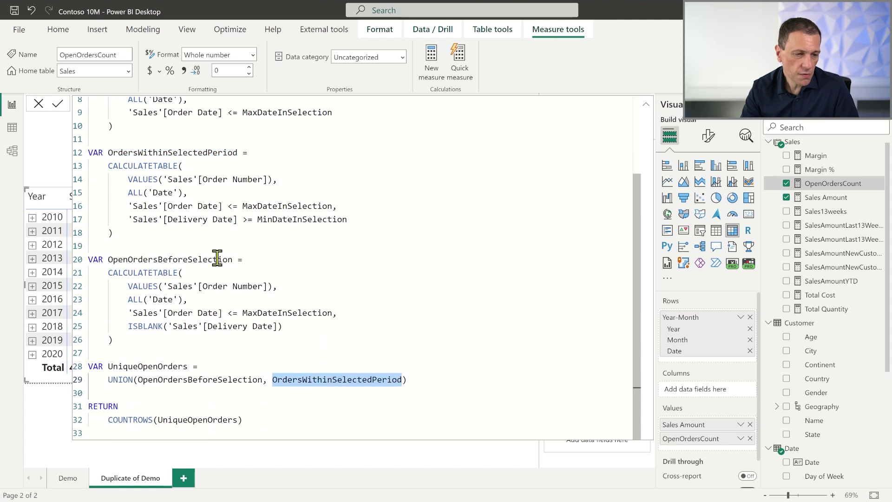
{"action": "double_click", "coordinate": [223, 260]}
{"action": "left_click", "coordinate": [209, 381]}
{"action": "double_click", "coordinate": [210, 382]}
{"action": "double_click", "coordinate": [217, 420]}
{"action": "double_click", "coordinate": [169, 366]}
{"action": "left_click", "coordinate": [445, 251]}
{"action": "scroll", "coordinate": [375, 236], "scroll_direction": "up", "scroll_amount": 3}
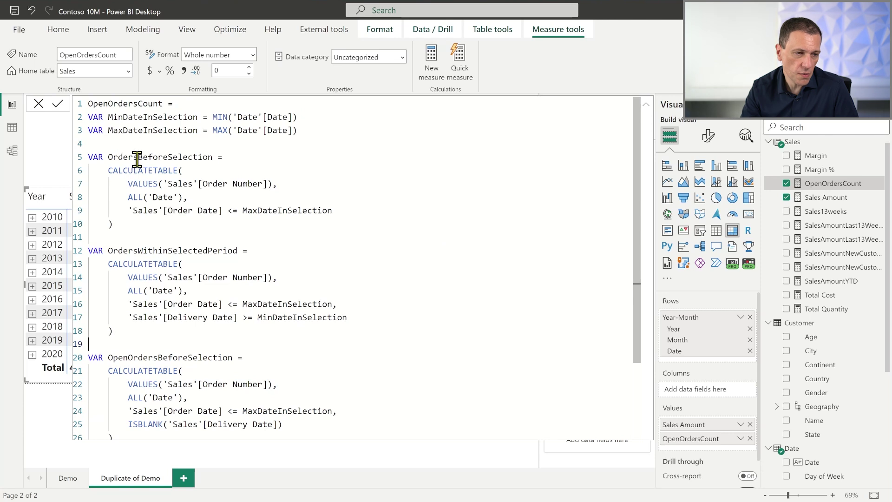
Step: Delete the OrdersBeforeSelection variable with its CALCULATETABLE block from the OpenOrdersCount formula and commit the measure
{"action": "left_click_drag", "start_coordinate": [120, 142], "coordinate": [161, 224]}
{"action": "key", "text": "Delete"}
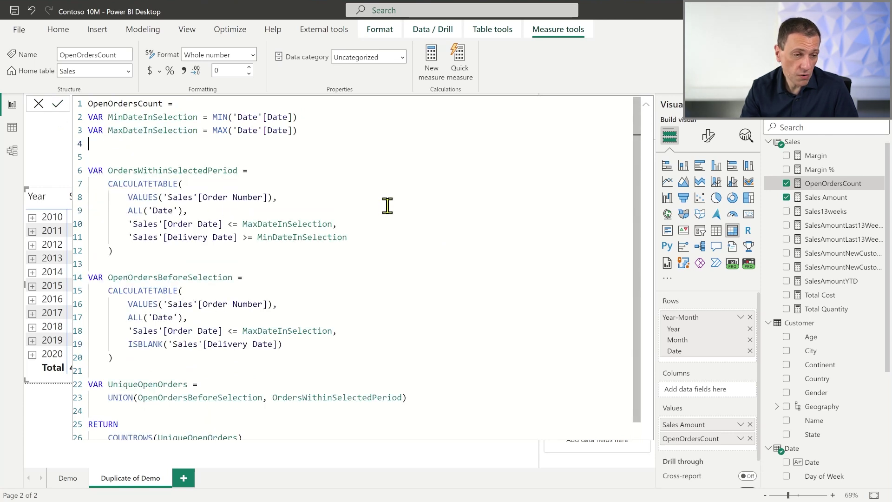
{"action": "scroll", "coordinate": [376, 213], "scroll_direction": "down", "scroll_amount": 1}
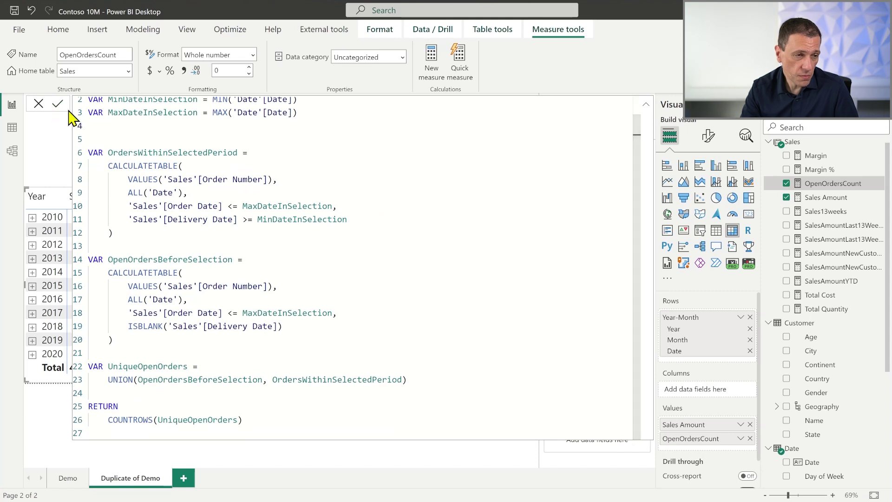
{"action": "scroll", "coordinate": [464, 176], "scroll_direction": "up", "scroll_amount": 1}
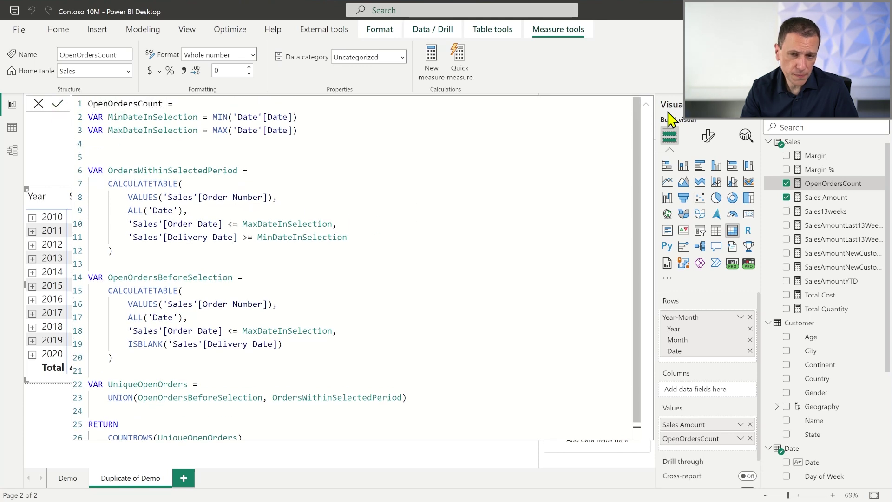
Step: Collapse the formula editor and expand 2011 and Jan 2011 in the matrix to check OpenOrdersCount by month and day
{"action": "left_click", "coordinate": [646, 105]}
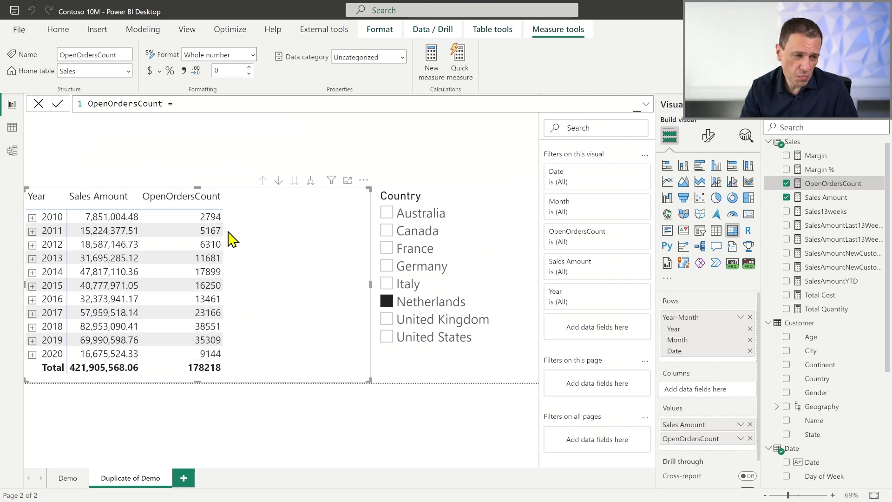
{"action": "left_click", "coordinate": [31, 231]}
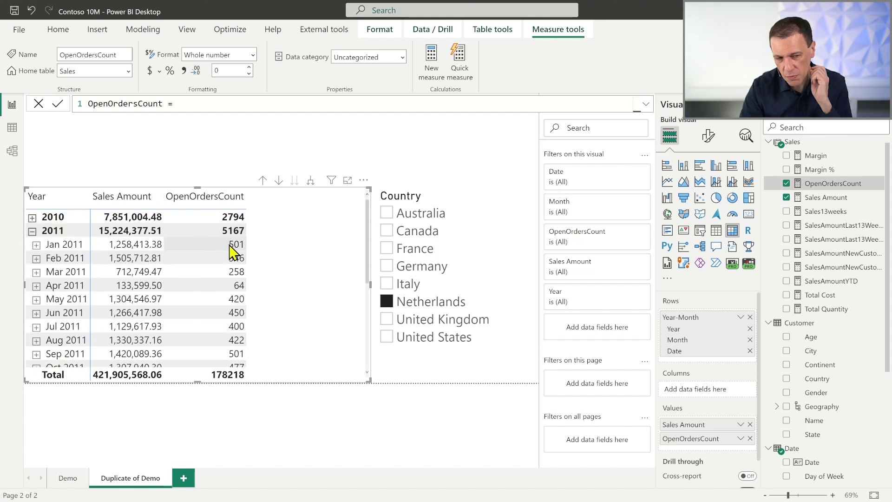
{"action": "left_click", "coordinate": [37, 245]}
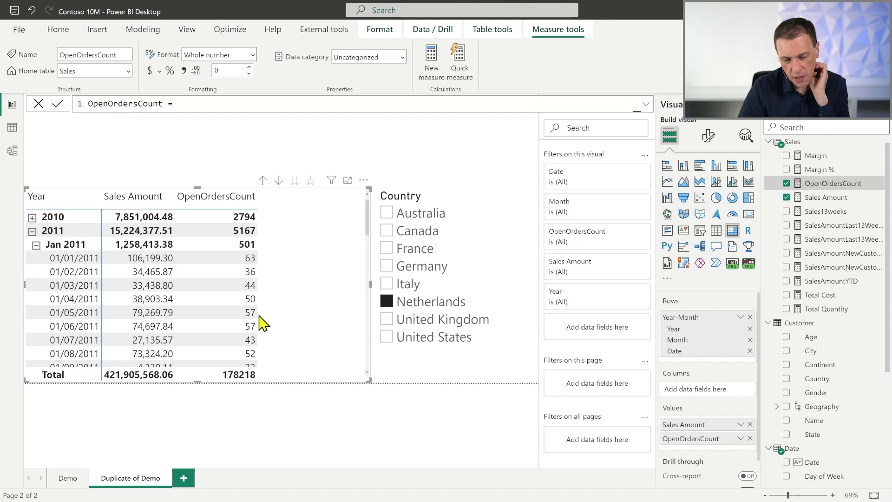
{"action": "scroll", "coordinate": [263, 323], "scroll_direction": "down", "scroll_amount": 3}
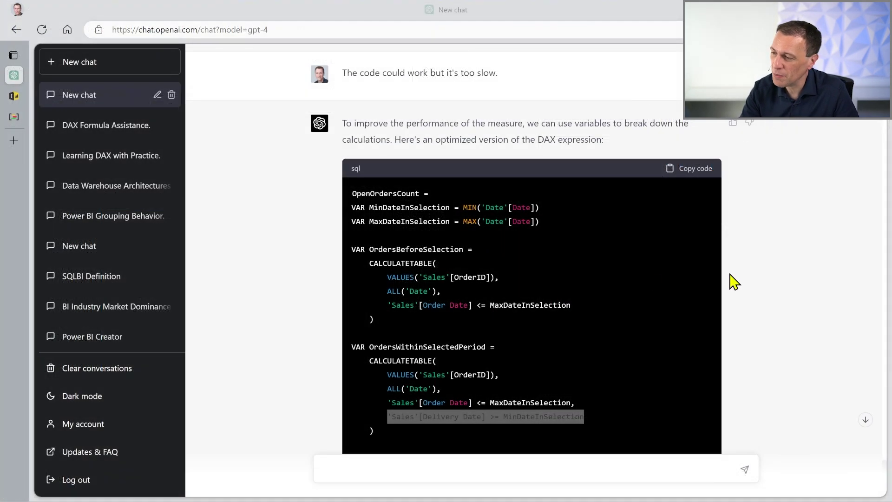
Step: Switch to the ChatGPT conversation and ask "Why did you include OrdersBeforeSelection if you don't reference it?", reusing the variable name copied from its code
{"action": "scroll", "coordinate": [575, 319], "scroll_direction": "down", "scroll_amount": 8}
{"action": "scroll", "coordinate": [604, 332], "scroll_direction": "up", "scroll_amount": 5}
{"action": "scroll", "coordinate": [604, 332], "scroll_direction": "down", "scroll_amount": 1}
{"action": "scroll", "coordinate": [599, 348], "scroll_direction": "up", "scroll_amount": 3}
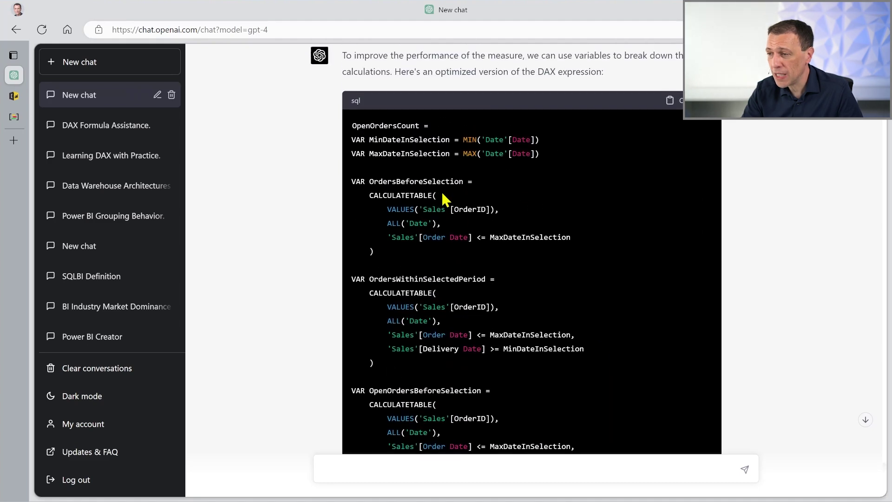
{"action": "double_click", "coordinate": [425, 182]}
{"action": "key", "text": "ctrl+c"}
{"action": "scroll", "coordinate": [521, 279], "scroll_direction": "down", "scroll_amount": 7}
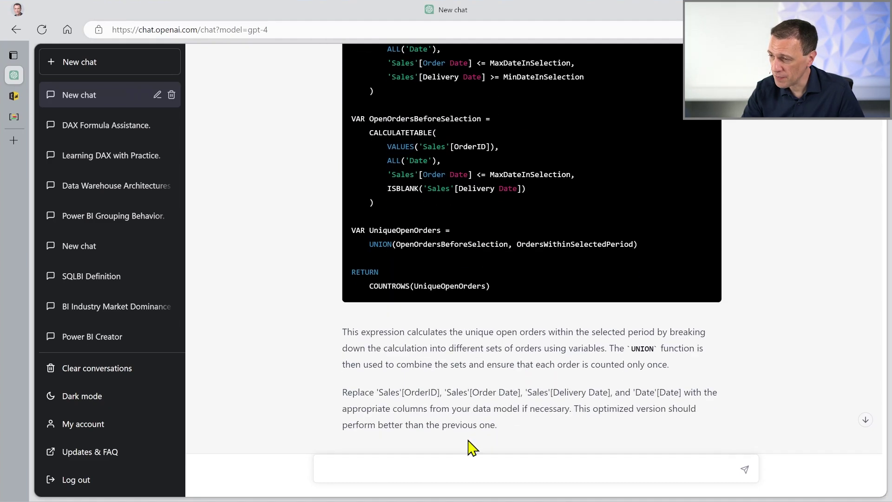
{"action": "scroll", "coordinate": [464, 456], "scroll_direction": "down", "scroll_amount": 1}
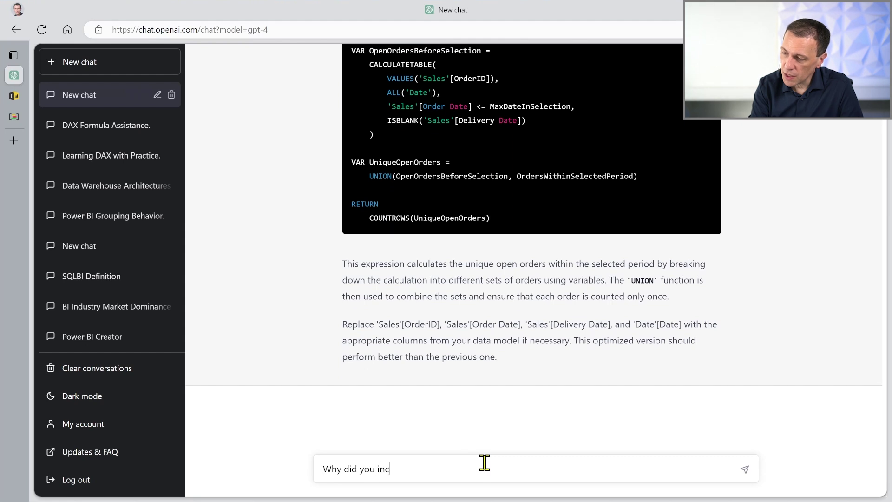
{"action": "key", "text": "ctrl+v"}
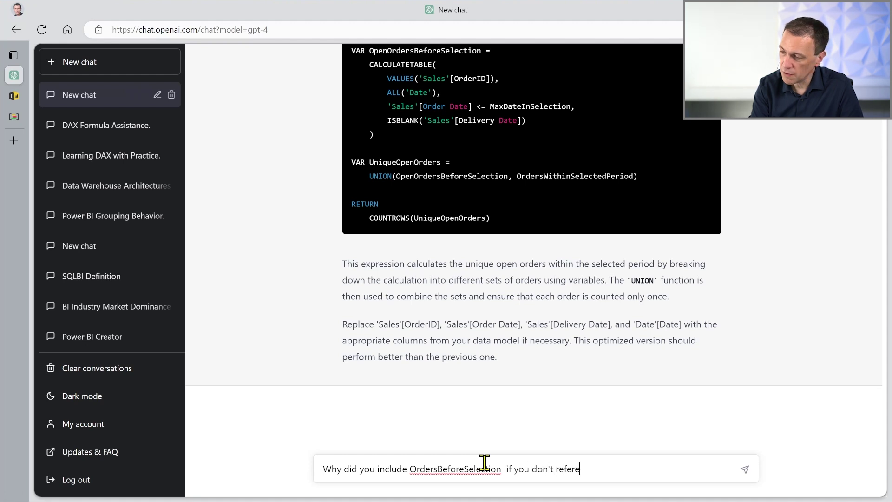
{"action": "key", "text": "Return"}
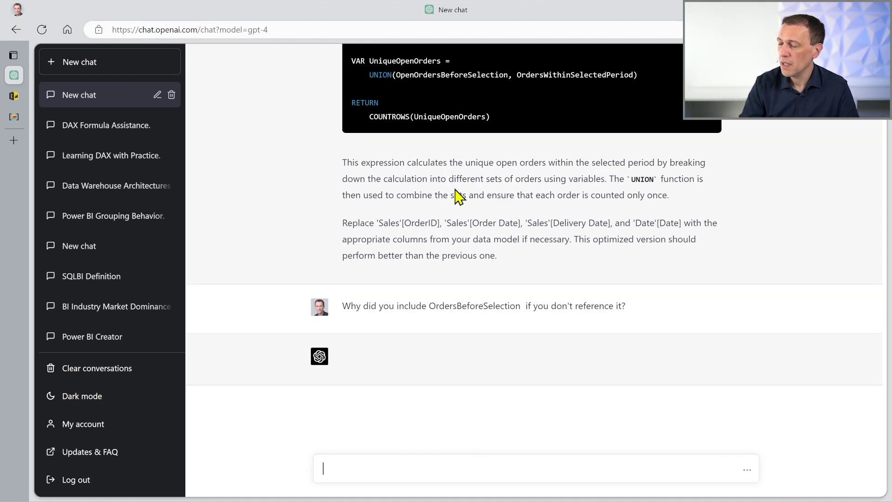